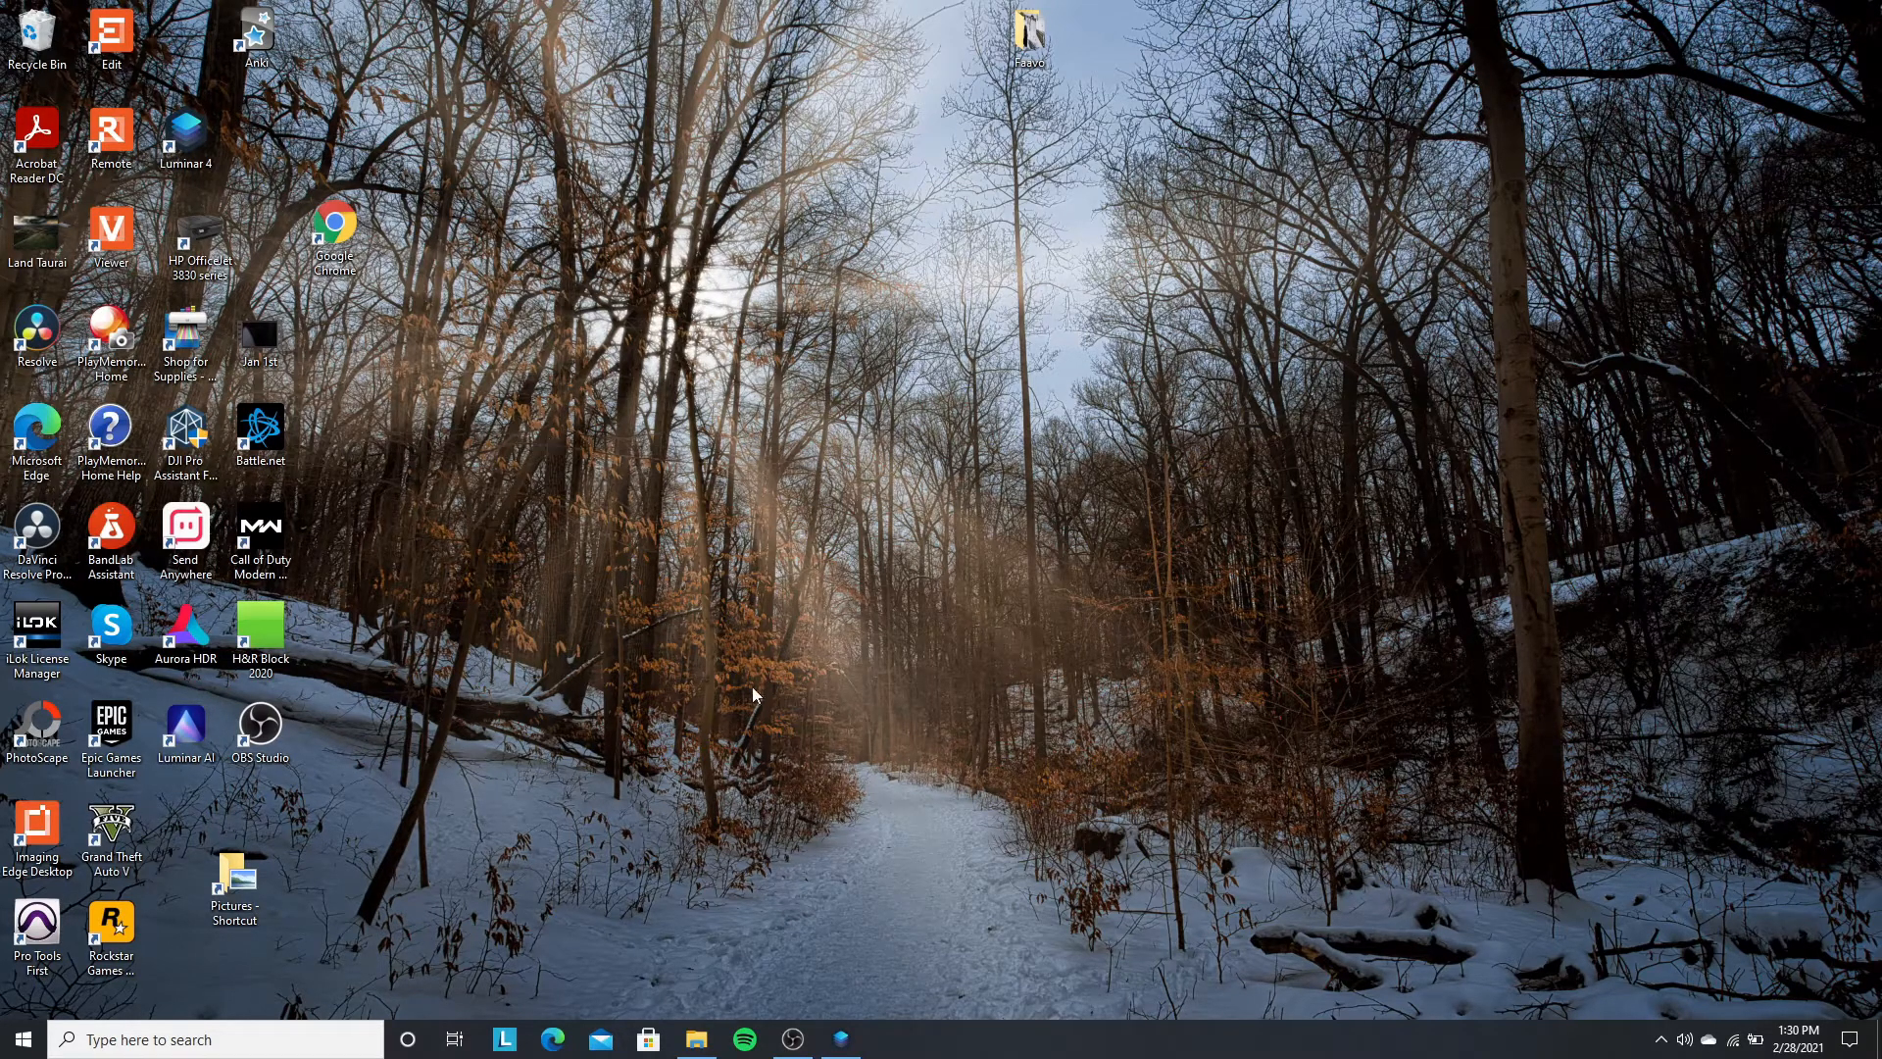
# Step: Switch to Luminar 4, where the blurred grey photo is open for editing
pyautogui.click(843, 1041)
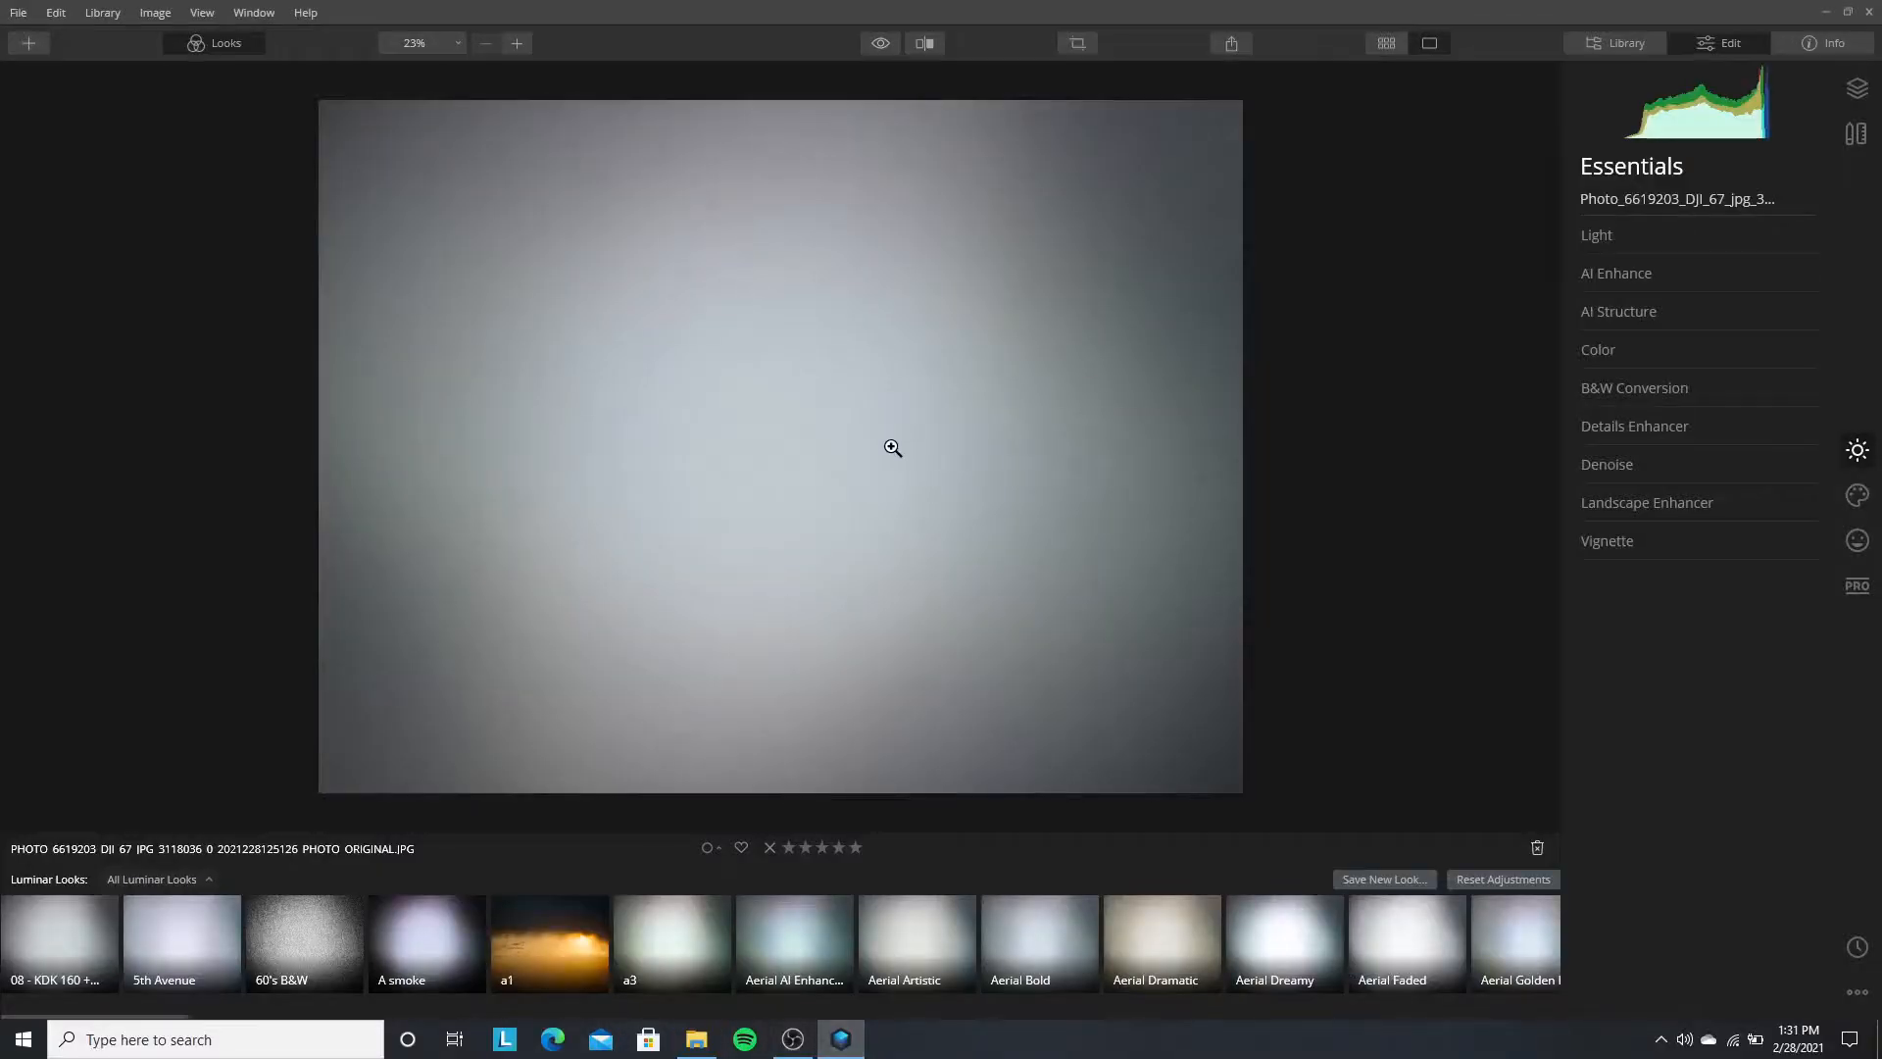
pyautogui.scroll(1, 861, 285)
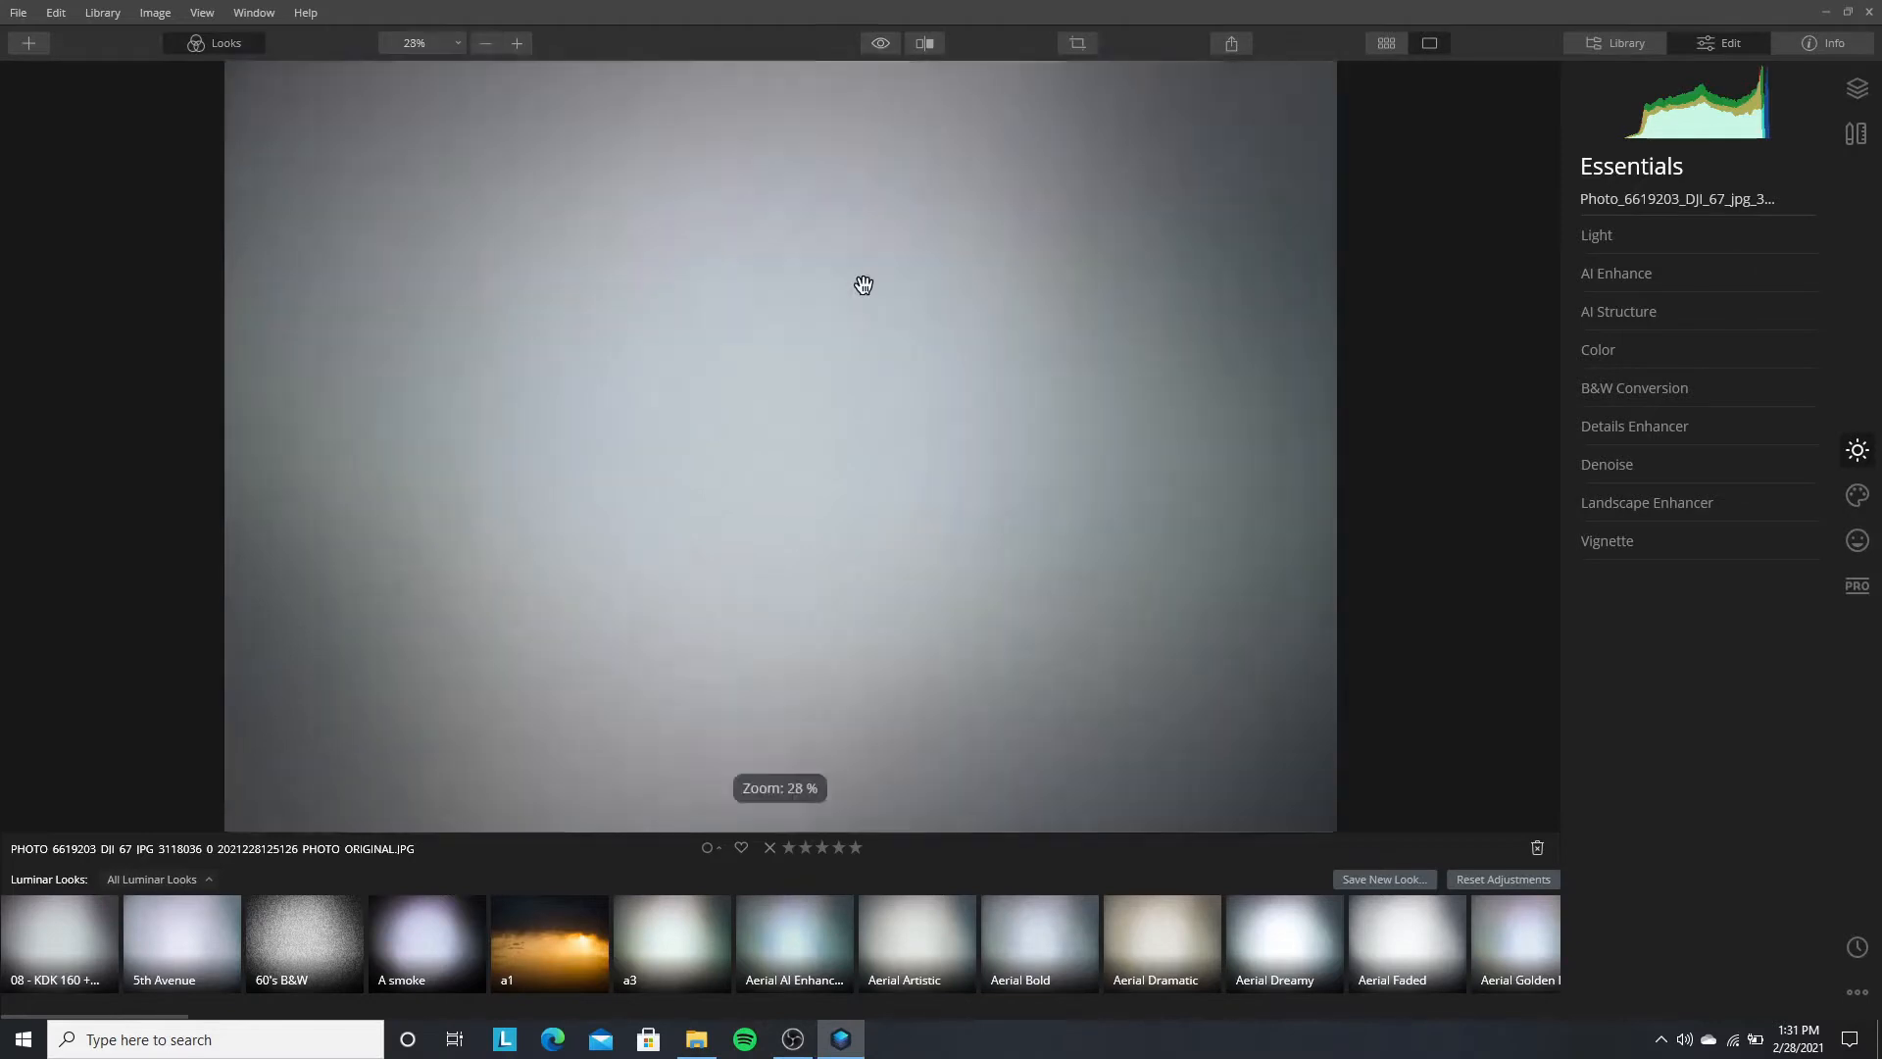
pyautogui.scroll(-1, 864, 286)
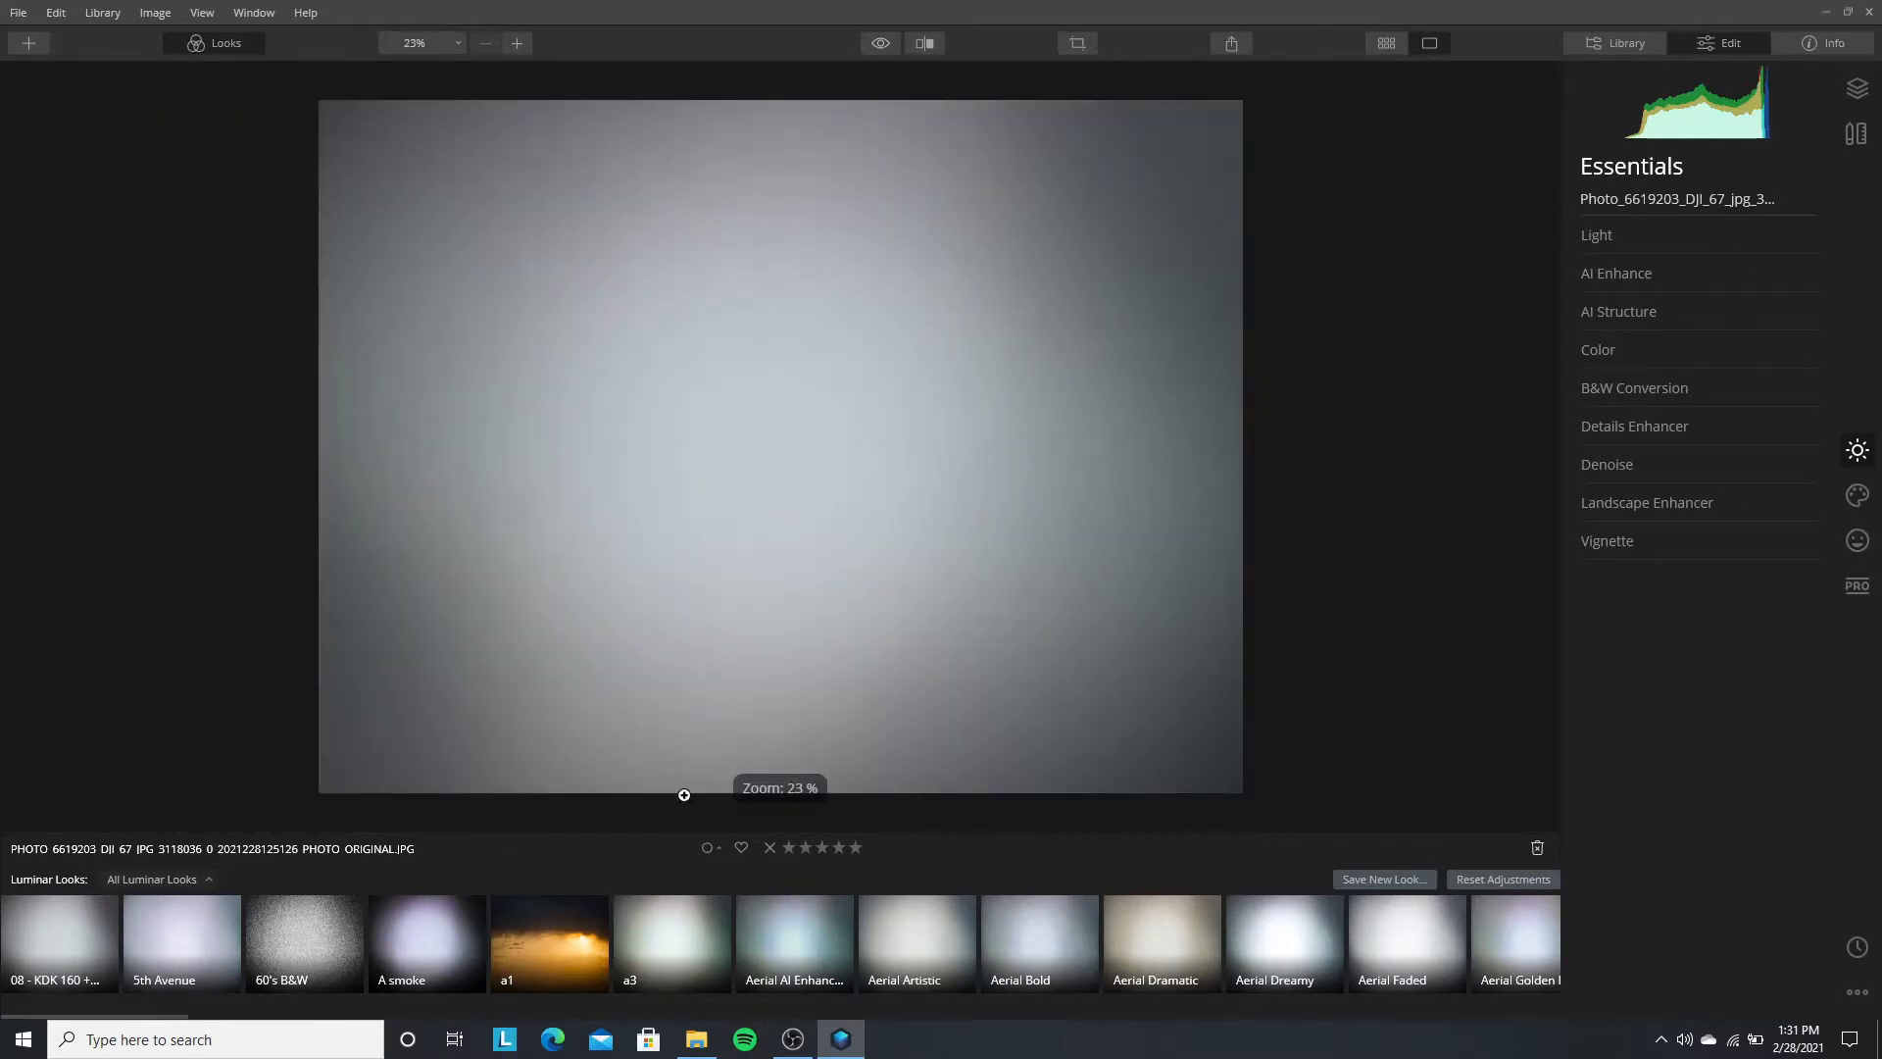
# Step: Look through the drone photos in the Dronny folder in File Explorer and return to Luminar 4
pyautogui.moveTo(698, 1044)
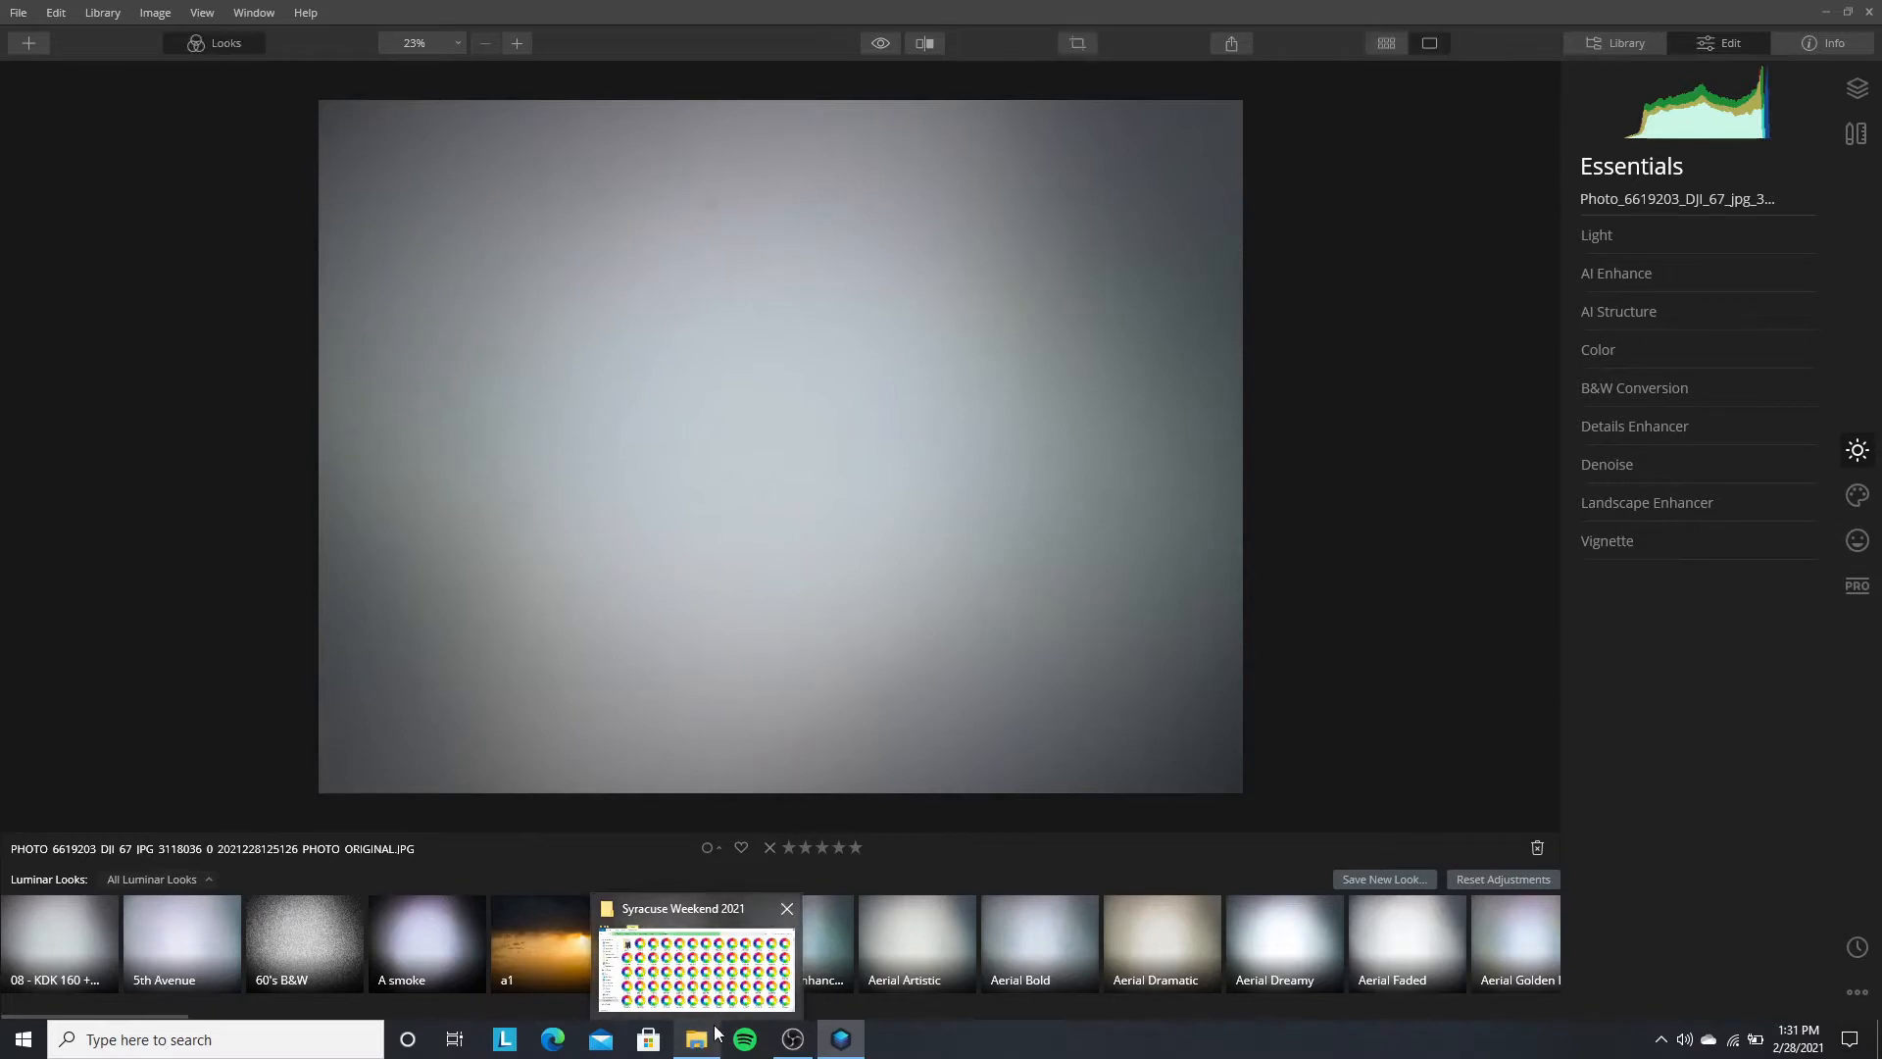
pyautogui.click(711, 1041)
pyautogui.doubleClick(313, 392)
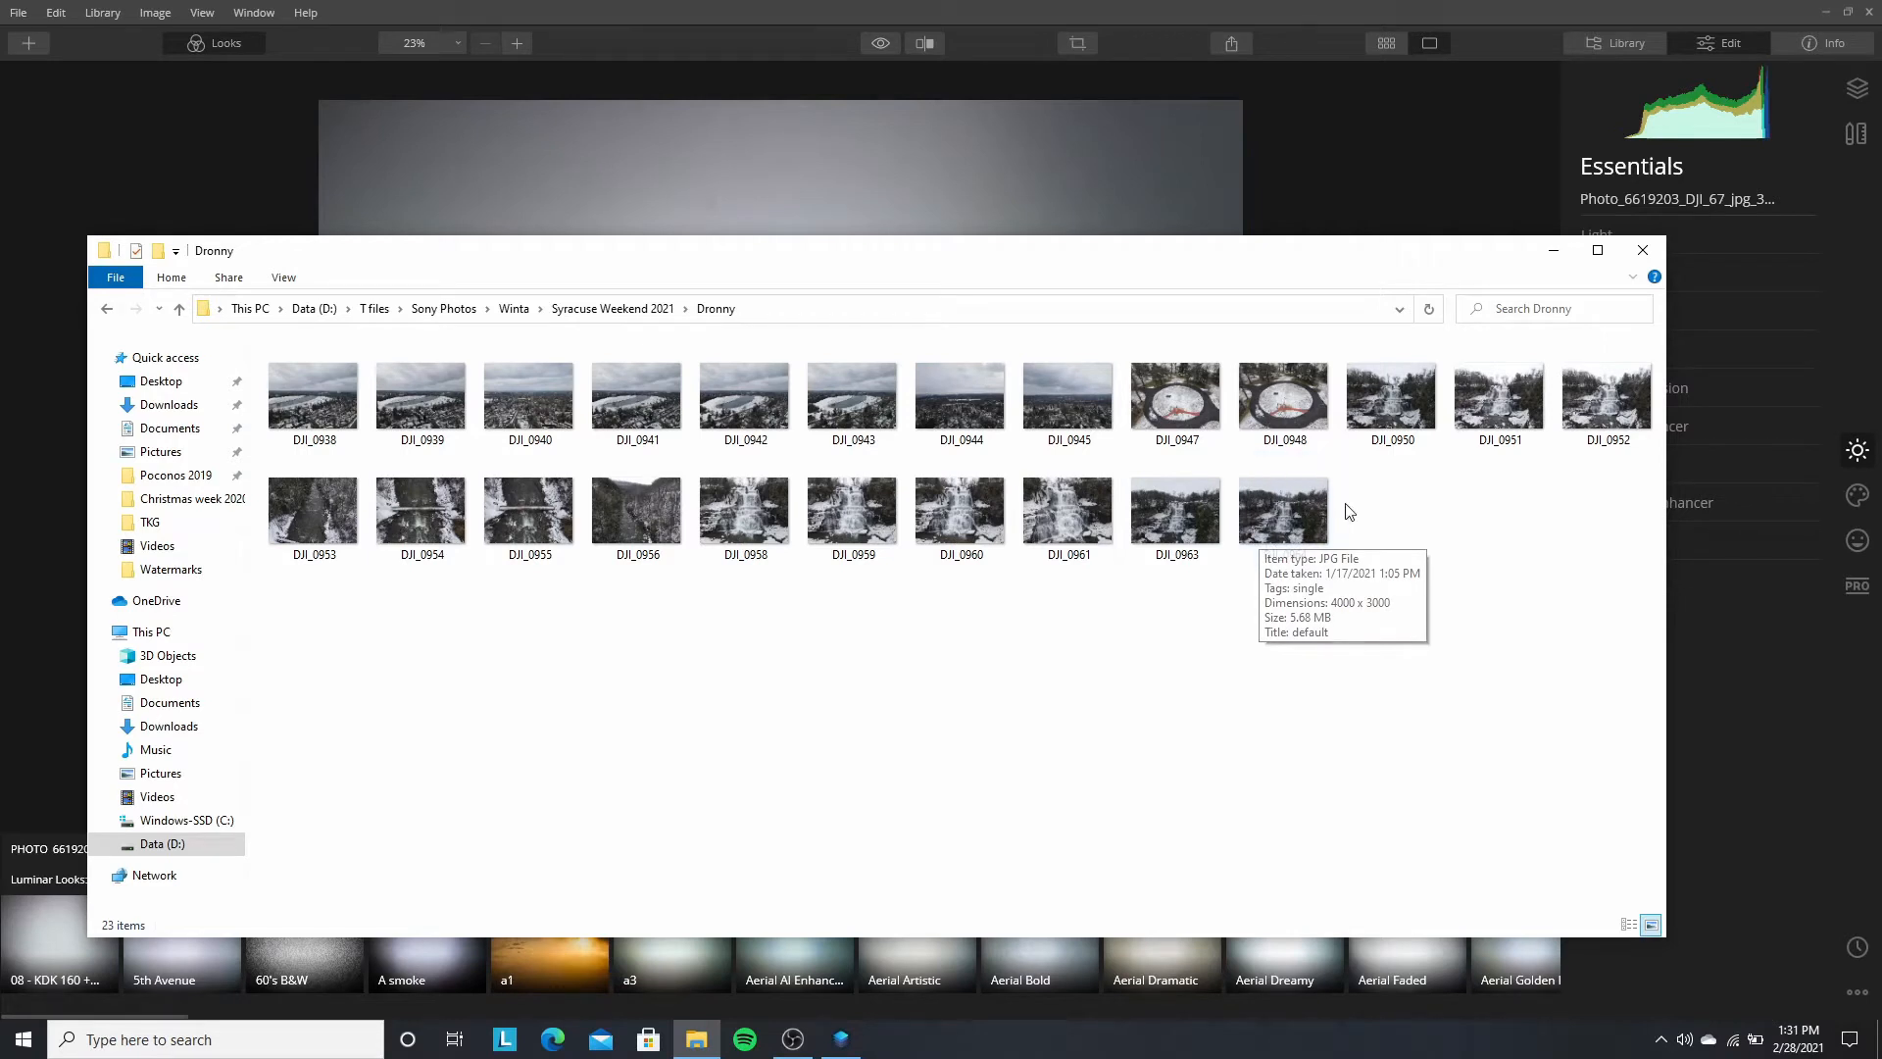
pyautogui.moveTo(1431, 511); pyautogui.dragTo(1415, 530)
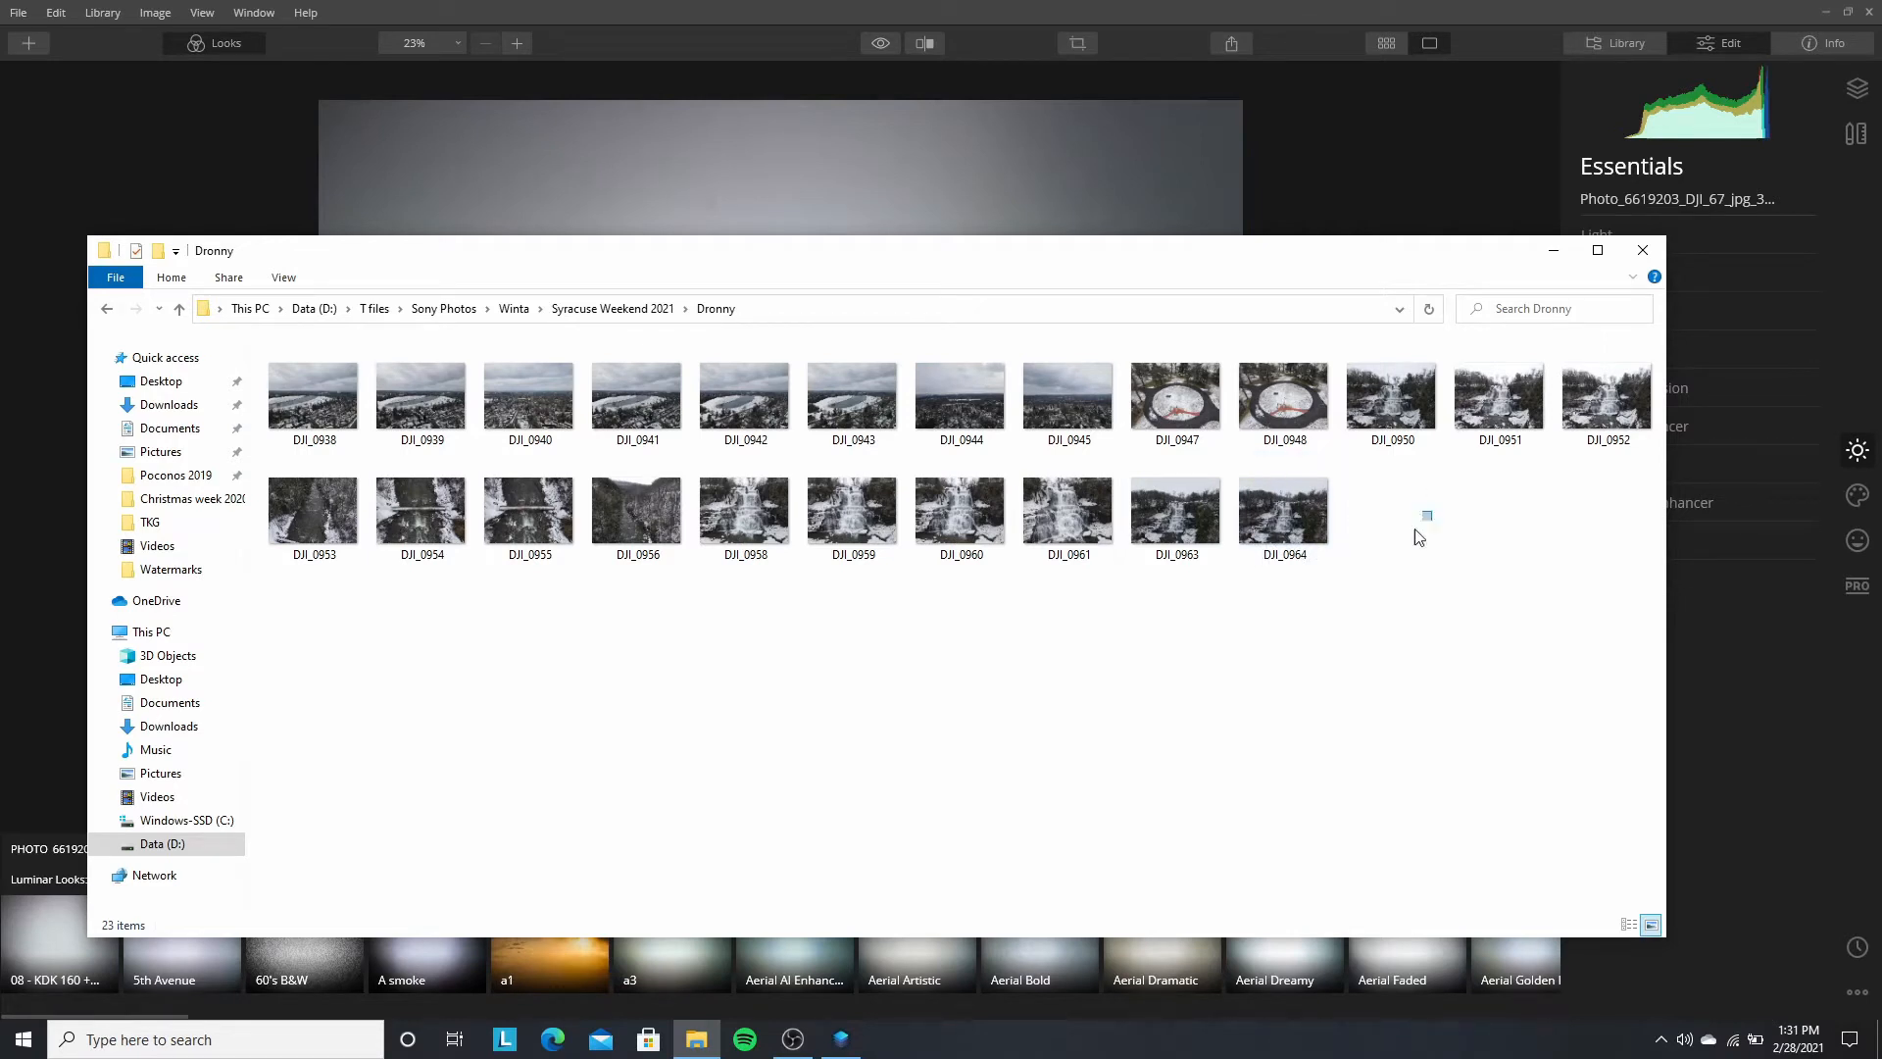
pyautogui.click(1552, 250)
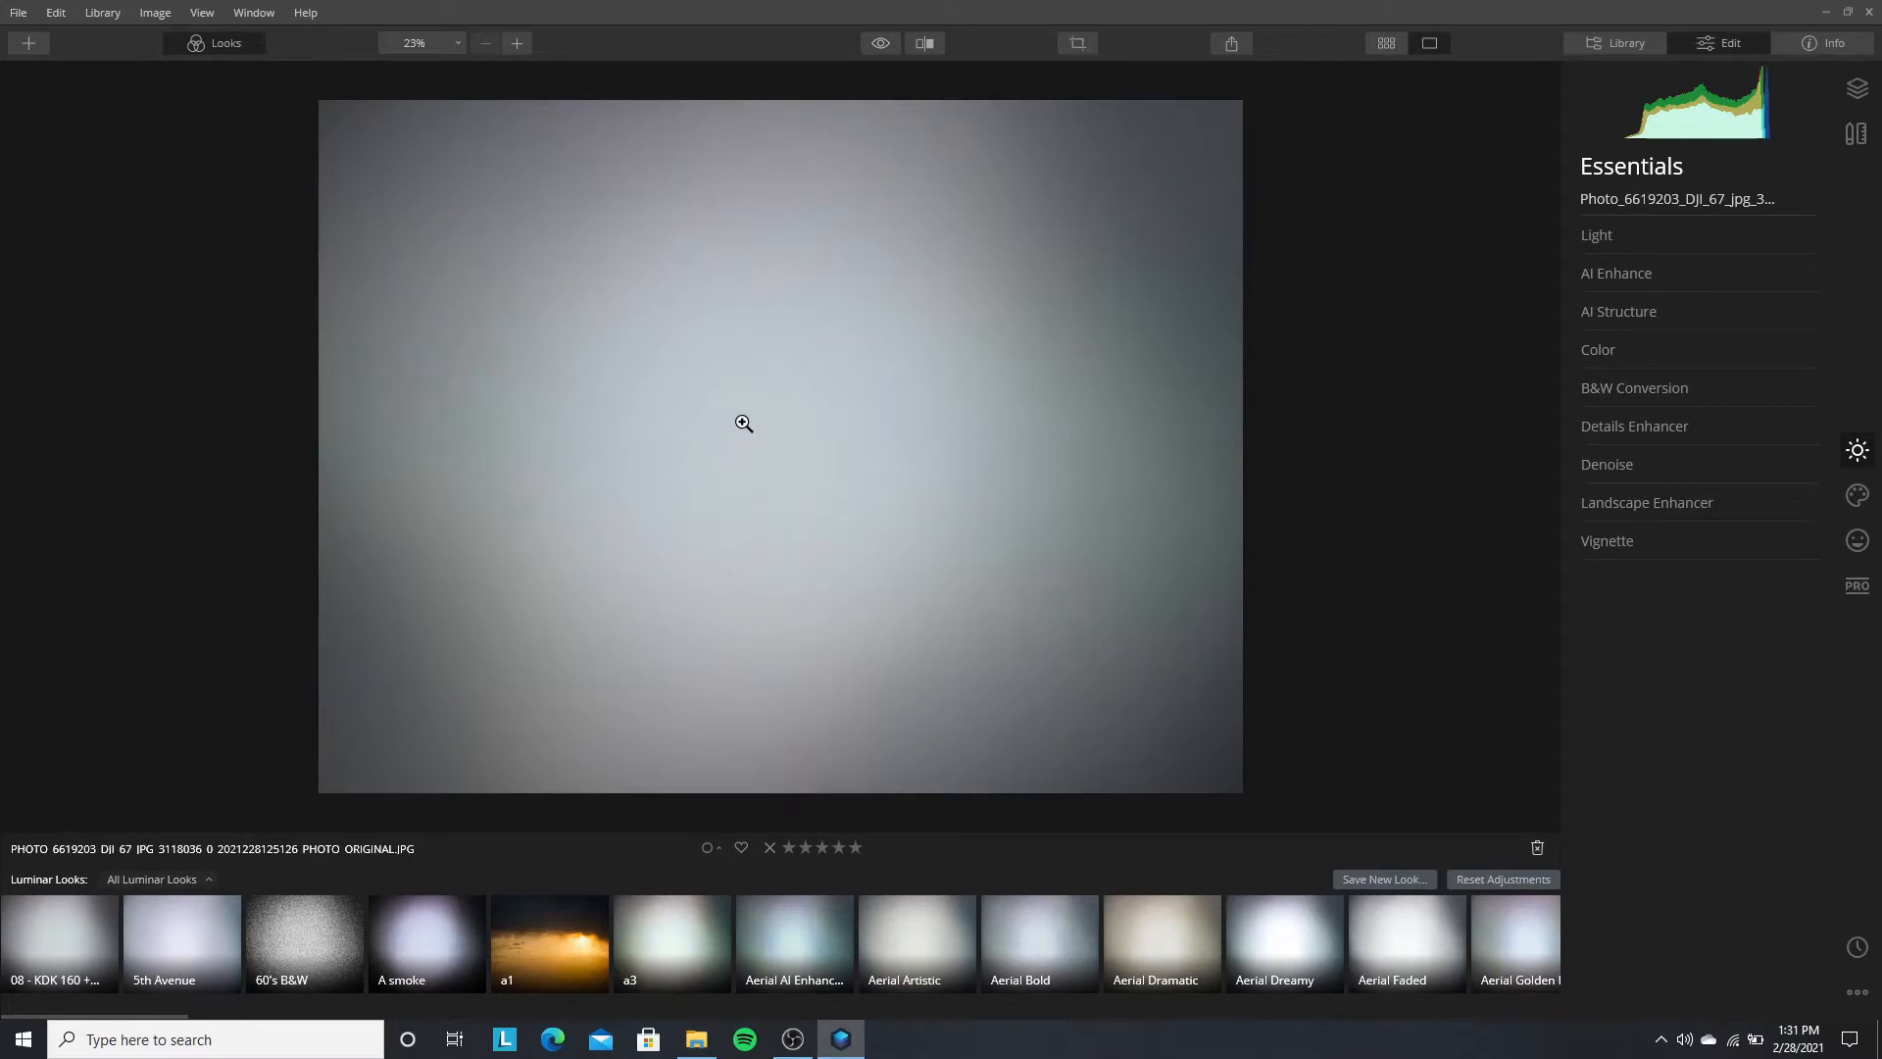
pyautogui.click(767, 337)
pyautogui.click(773, 302)
pyautogui.click(511, 596)
pyautogui.click(496, 597)
# Step: Add the Logo_2.14-removebg 2 file from the Watermarks folder as a new image layer over the photo
pyautogui.click(1866, 98)
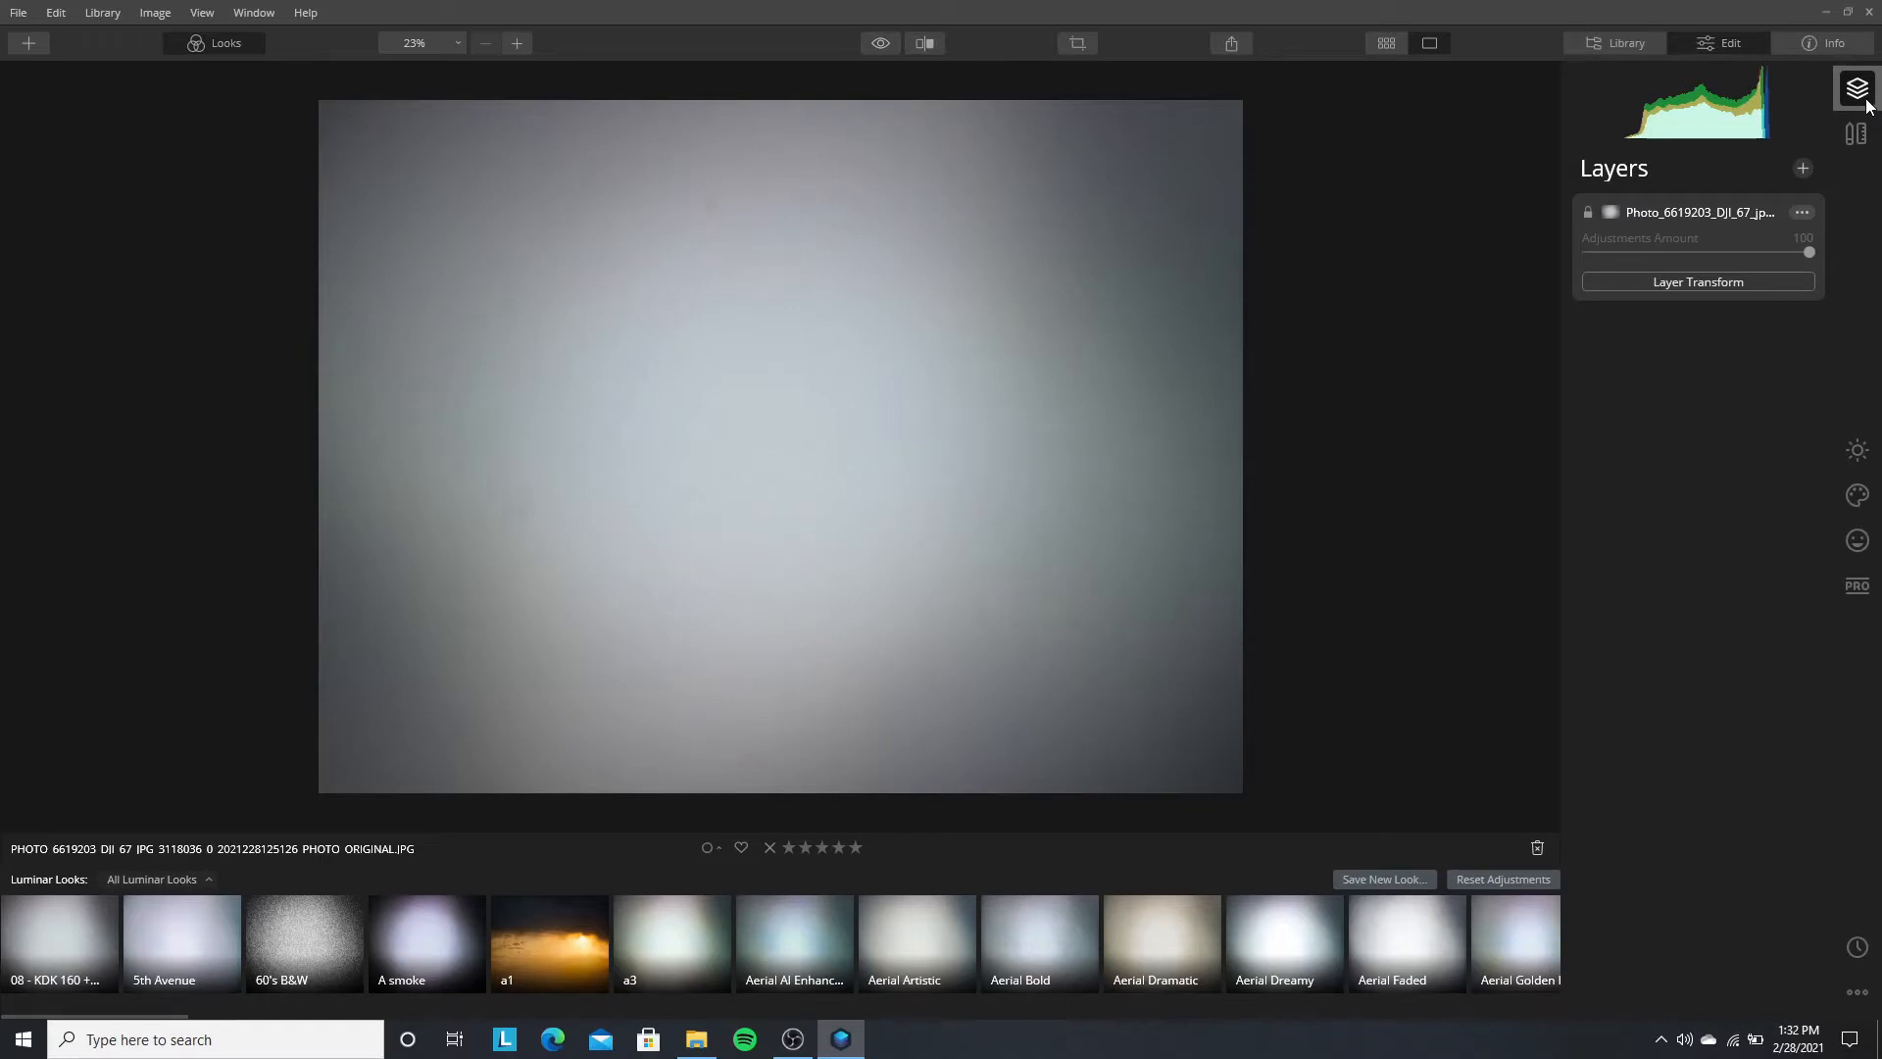
pyautogui.click(1803, 168)
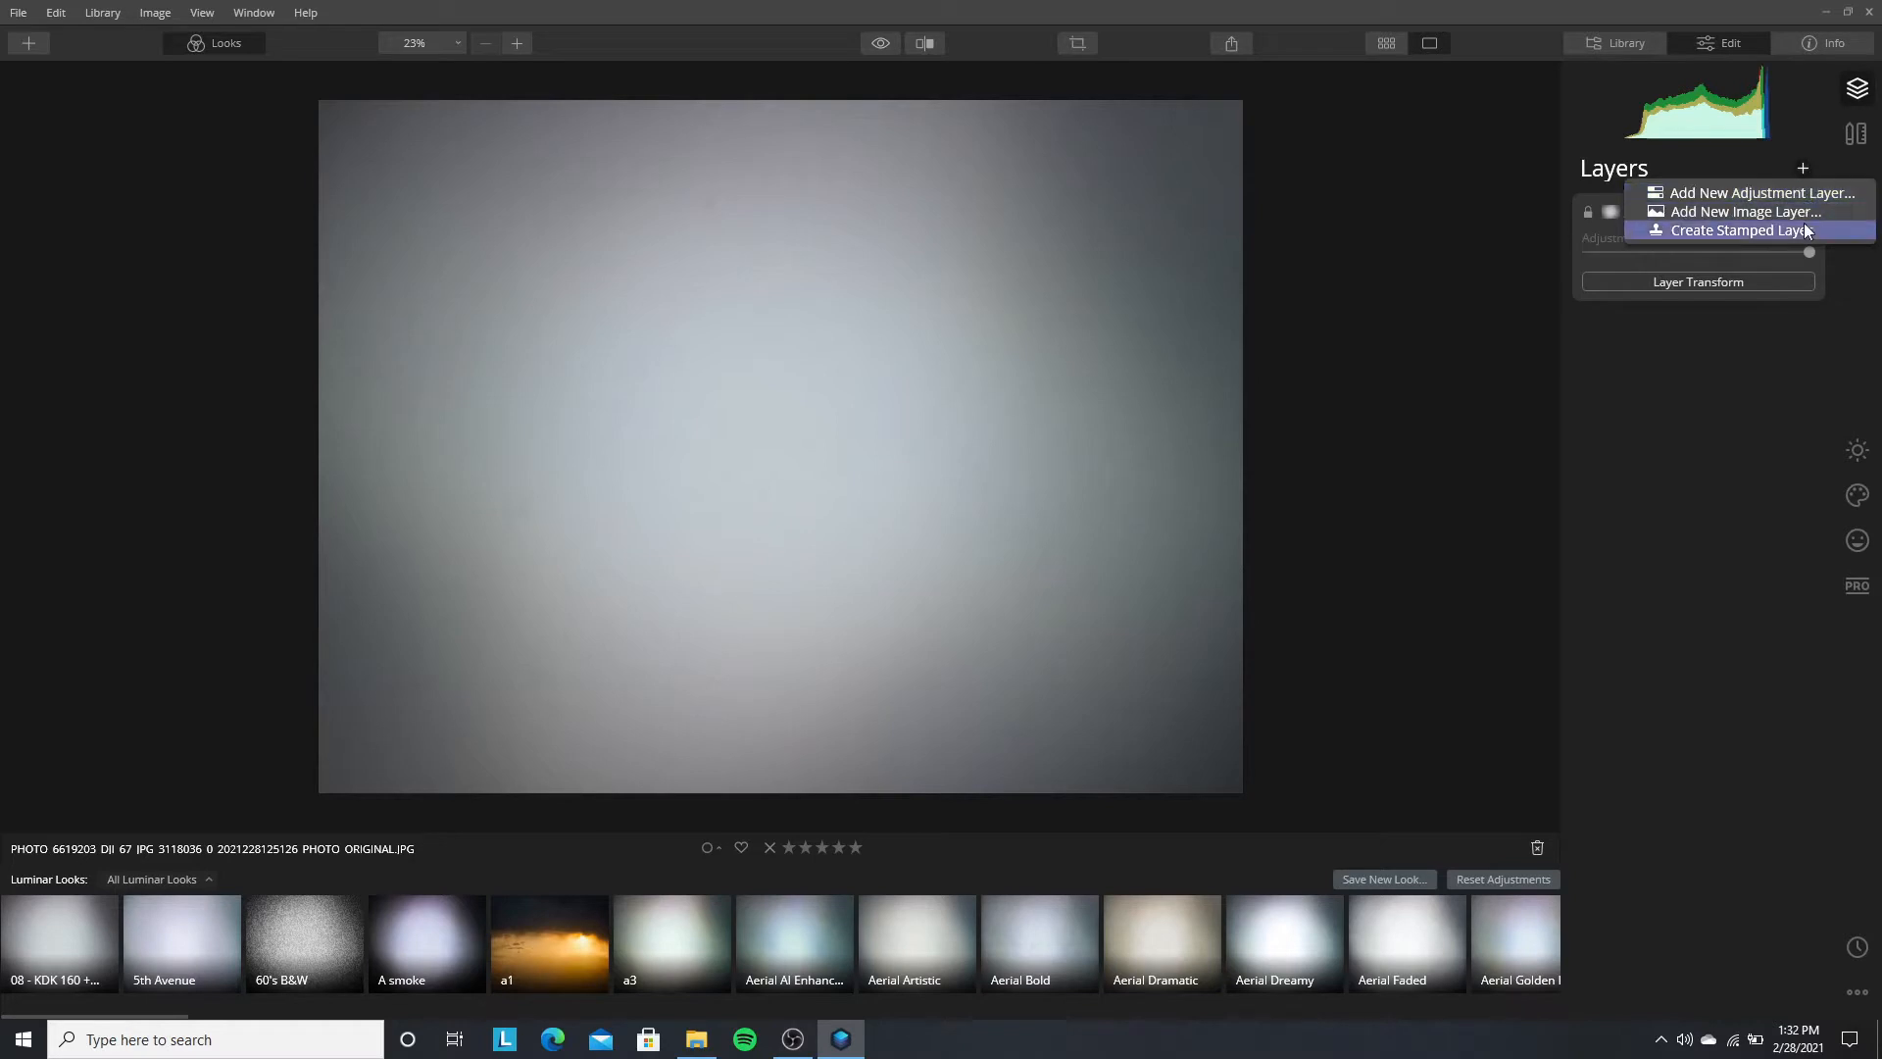
pyautogui.click(1802, 218)
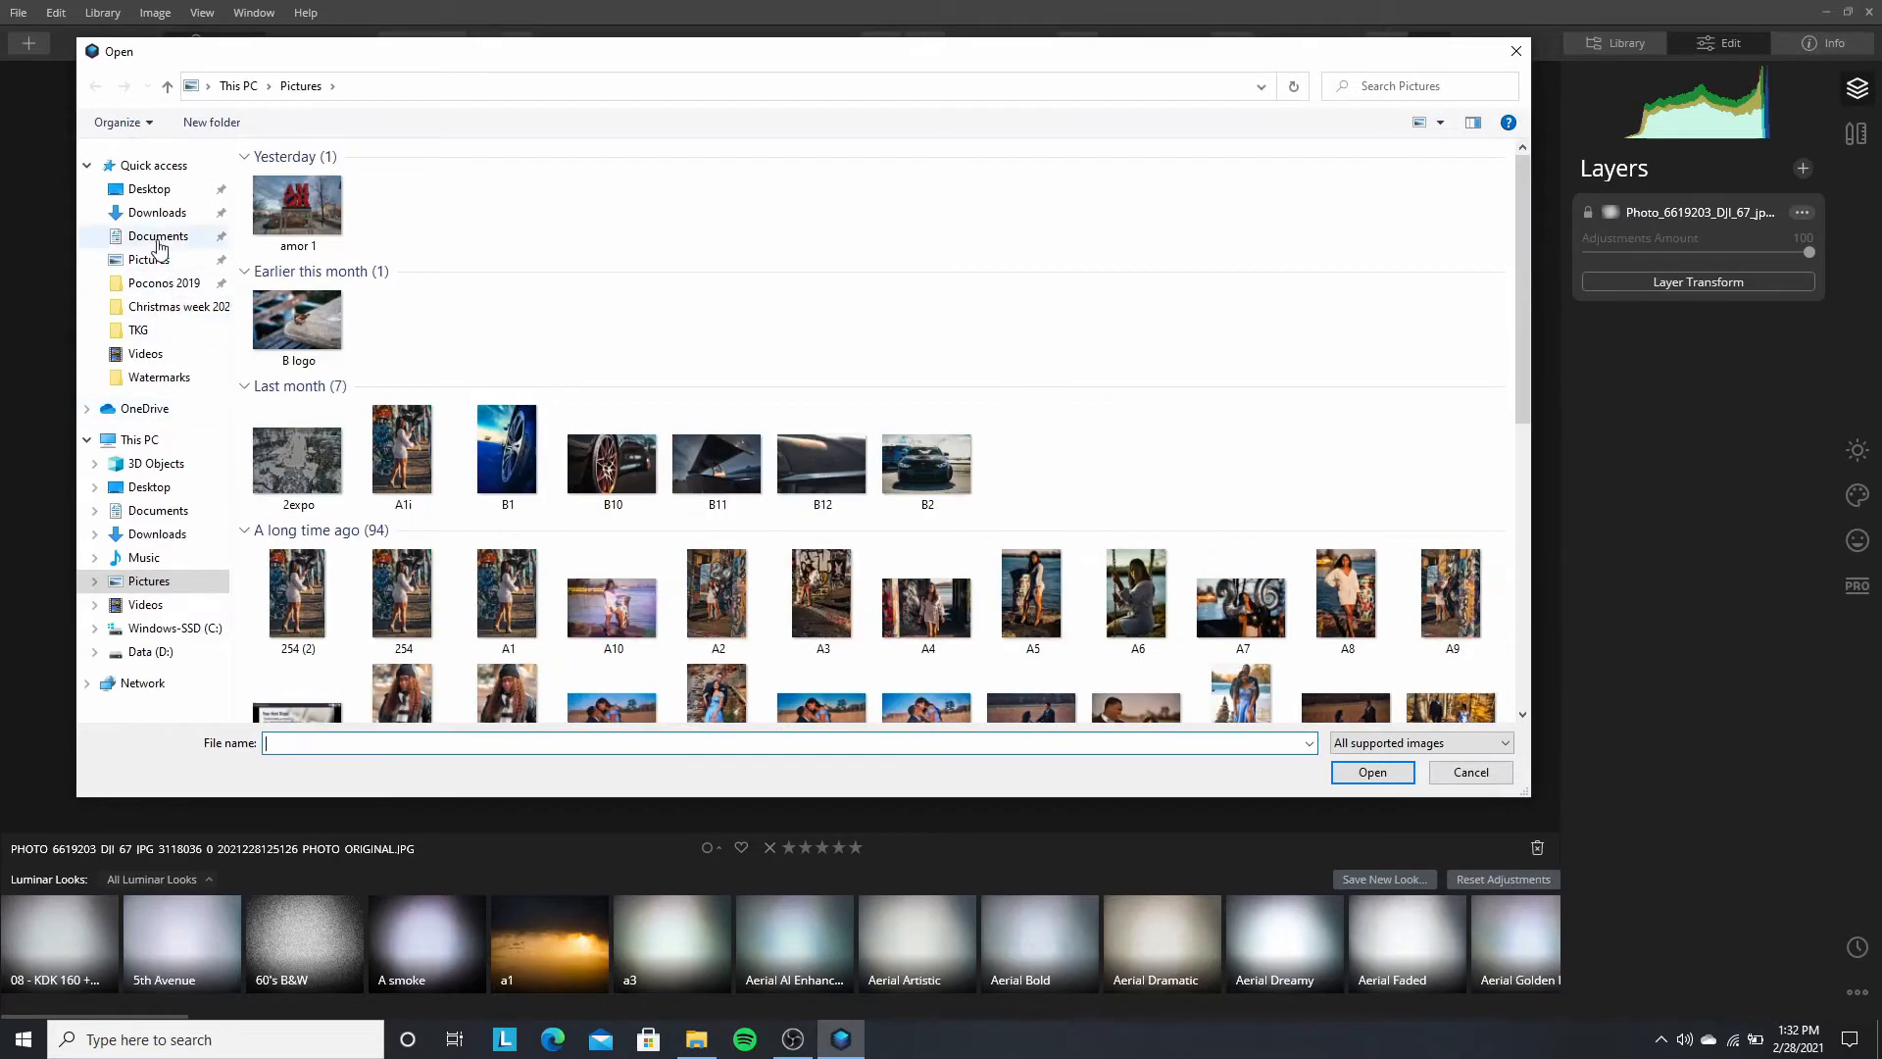
pyautogui.click(157, 376)
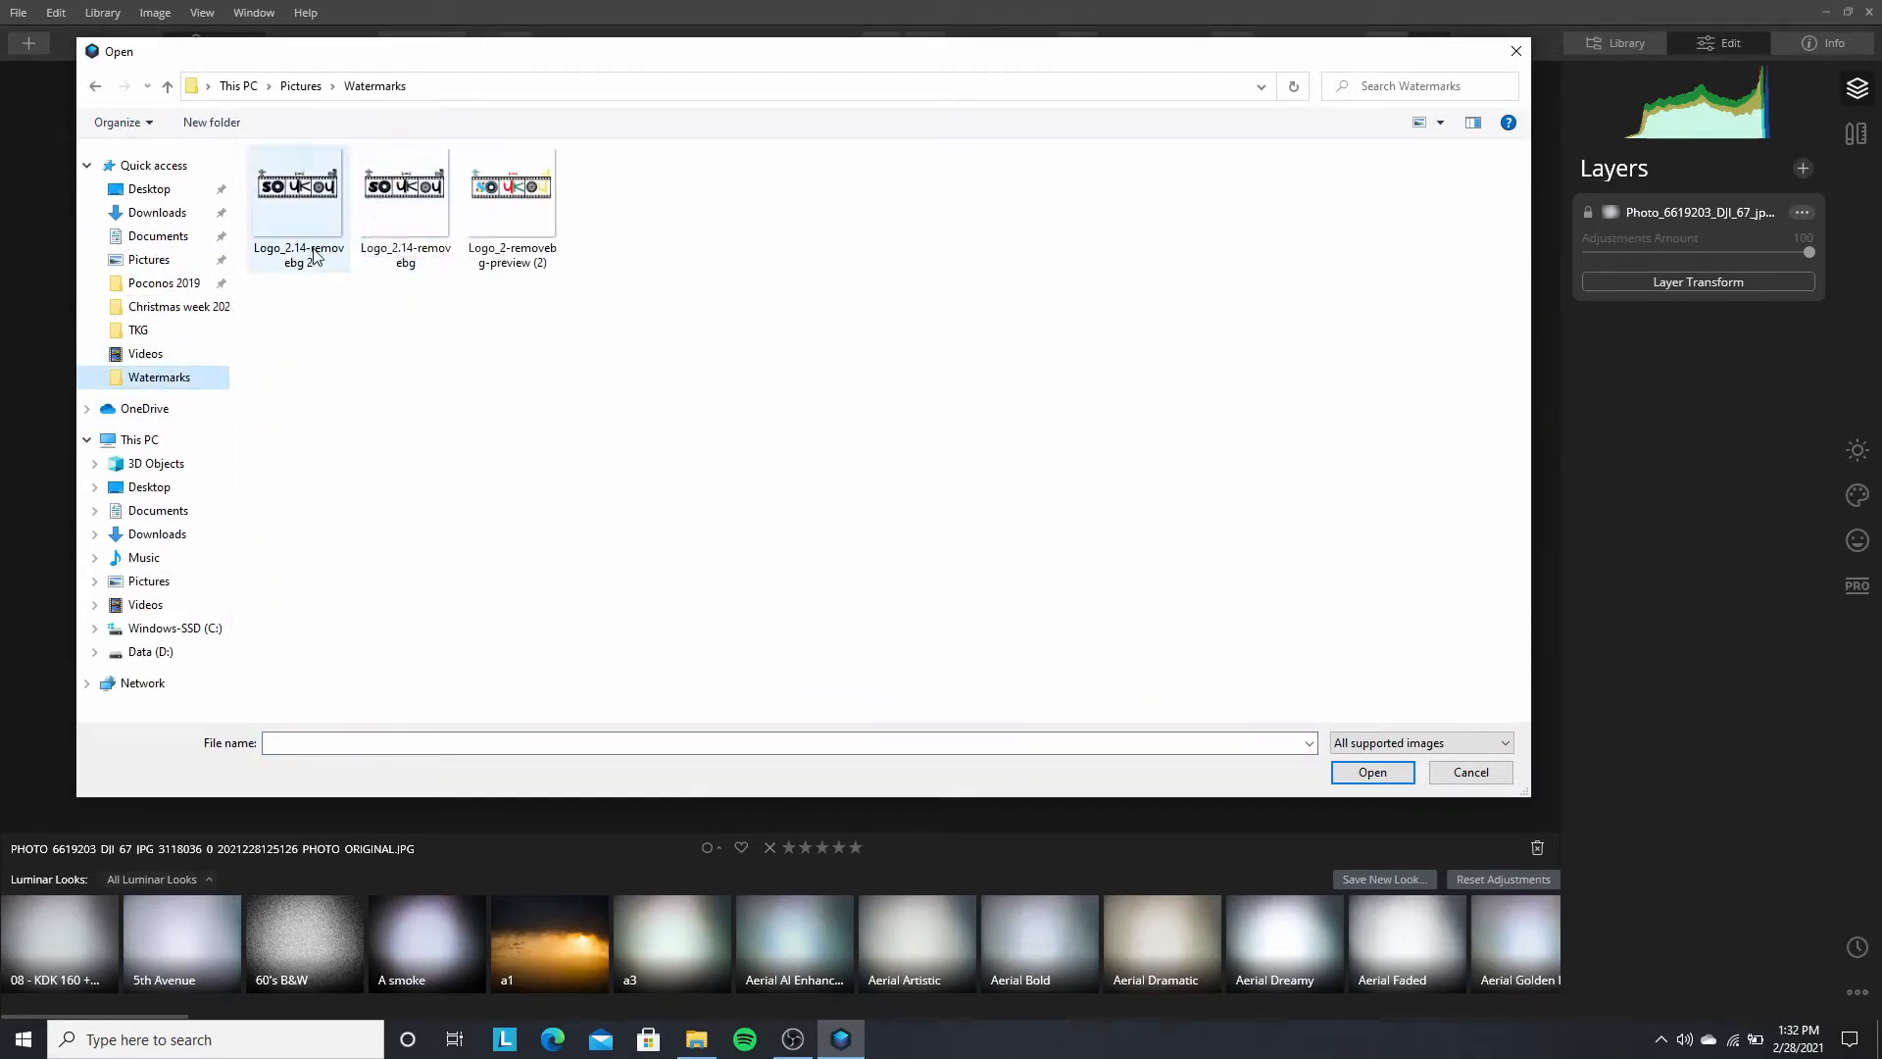
pyautogui.click(405, 199)
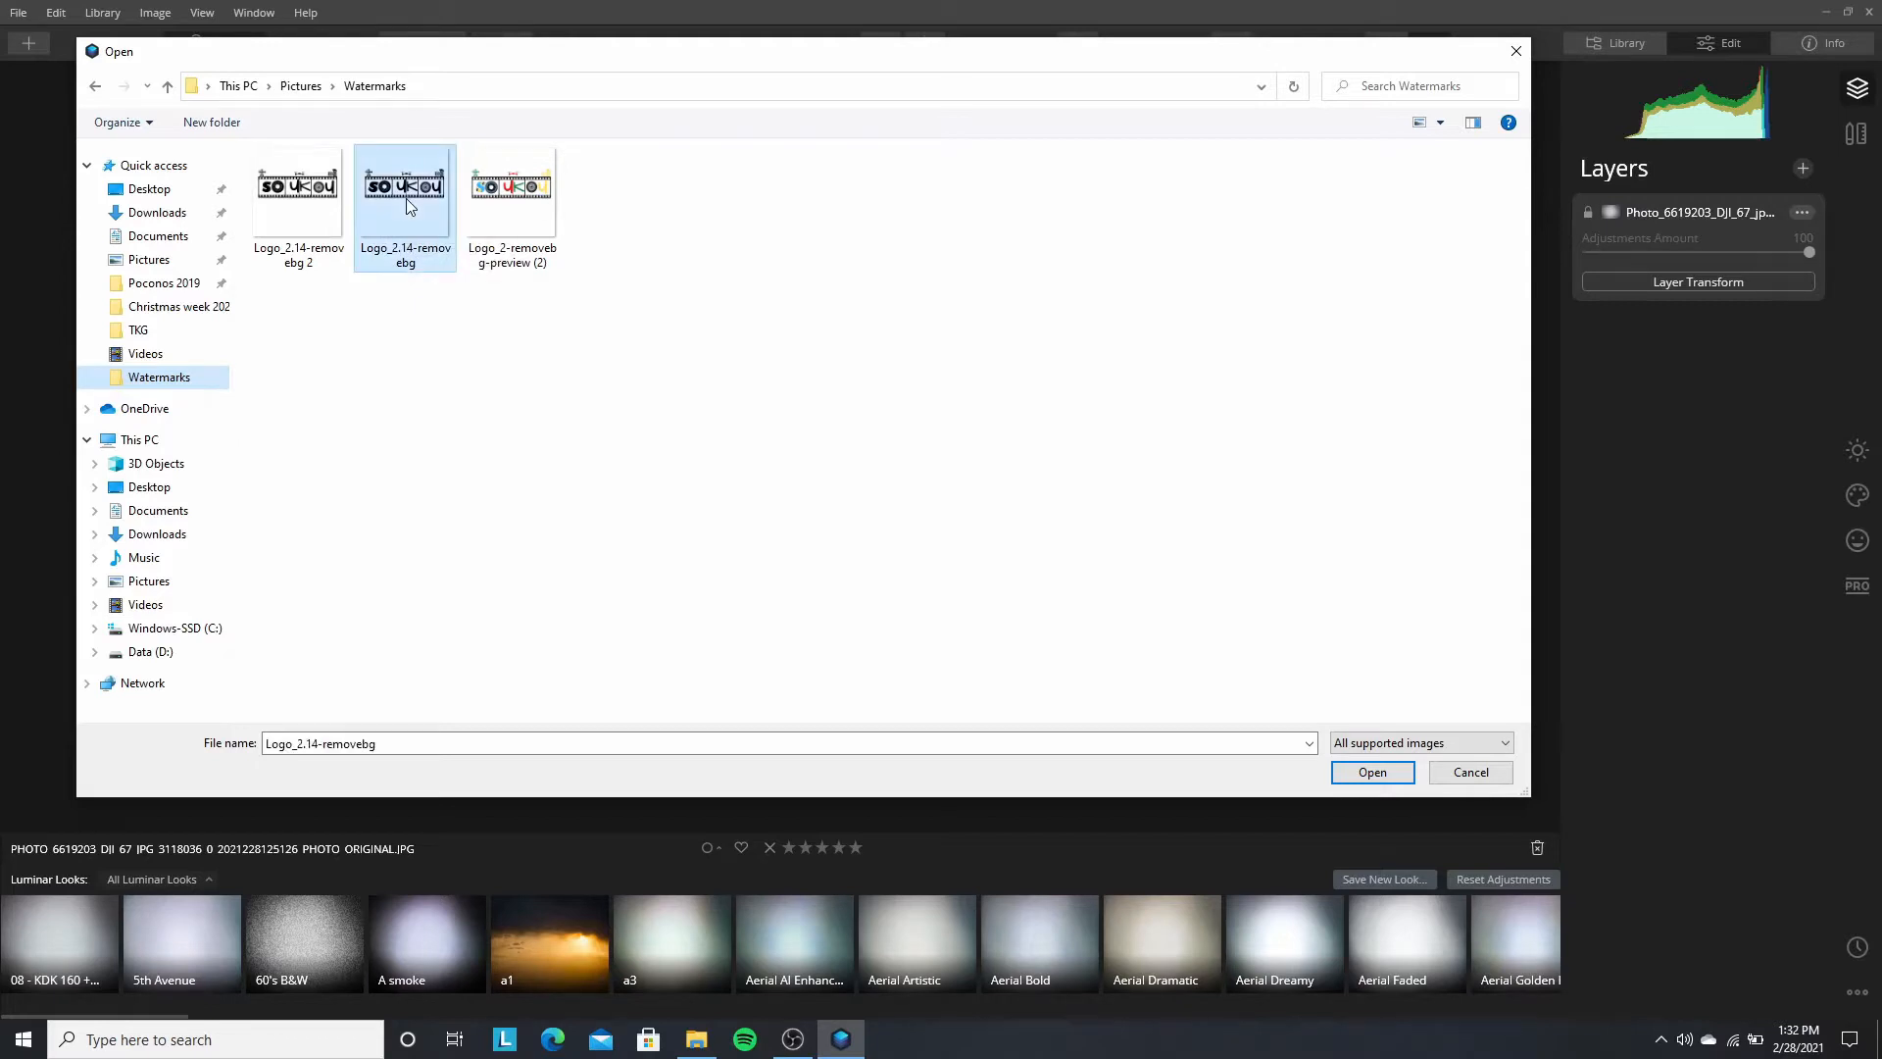
pyautogui.doubleClick(327, 206)
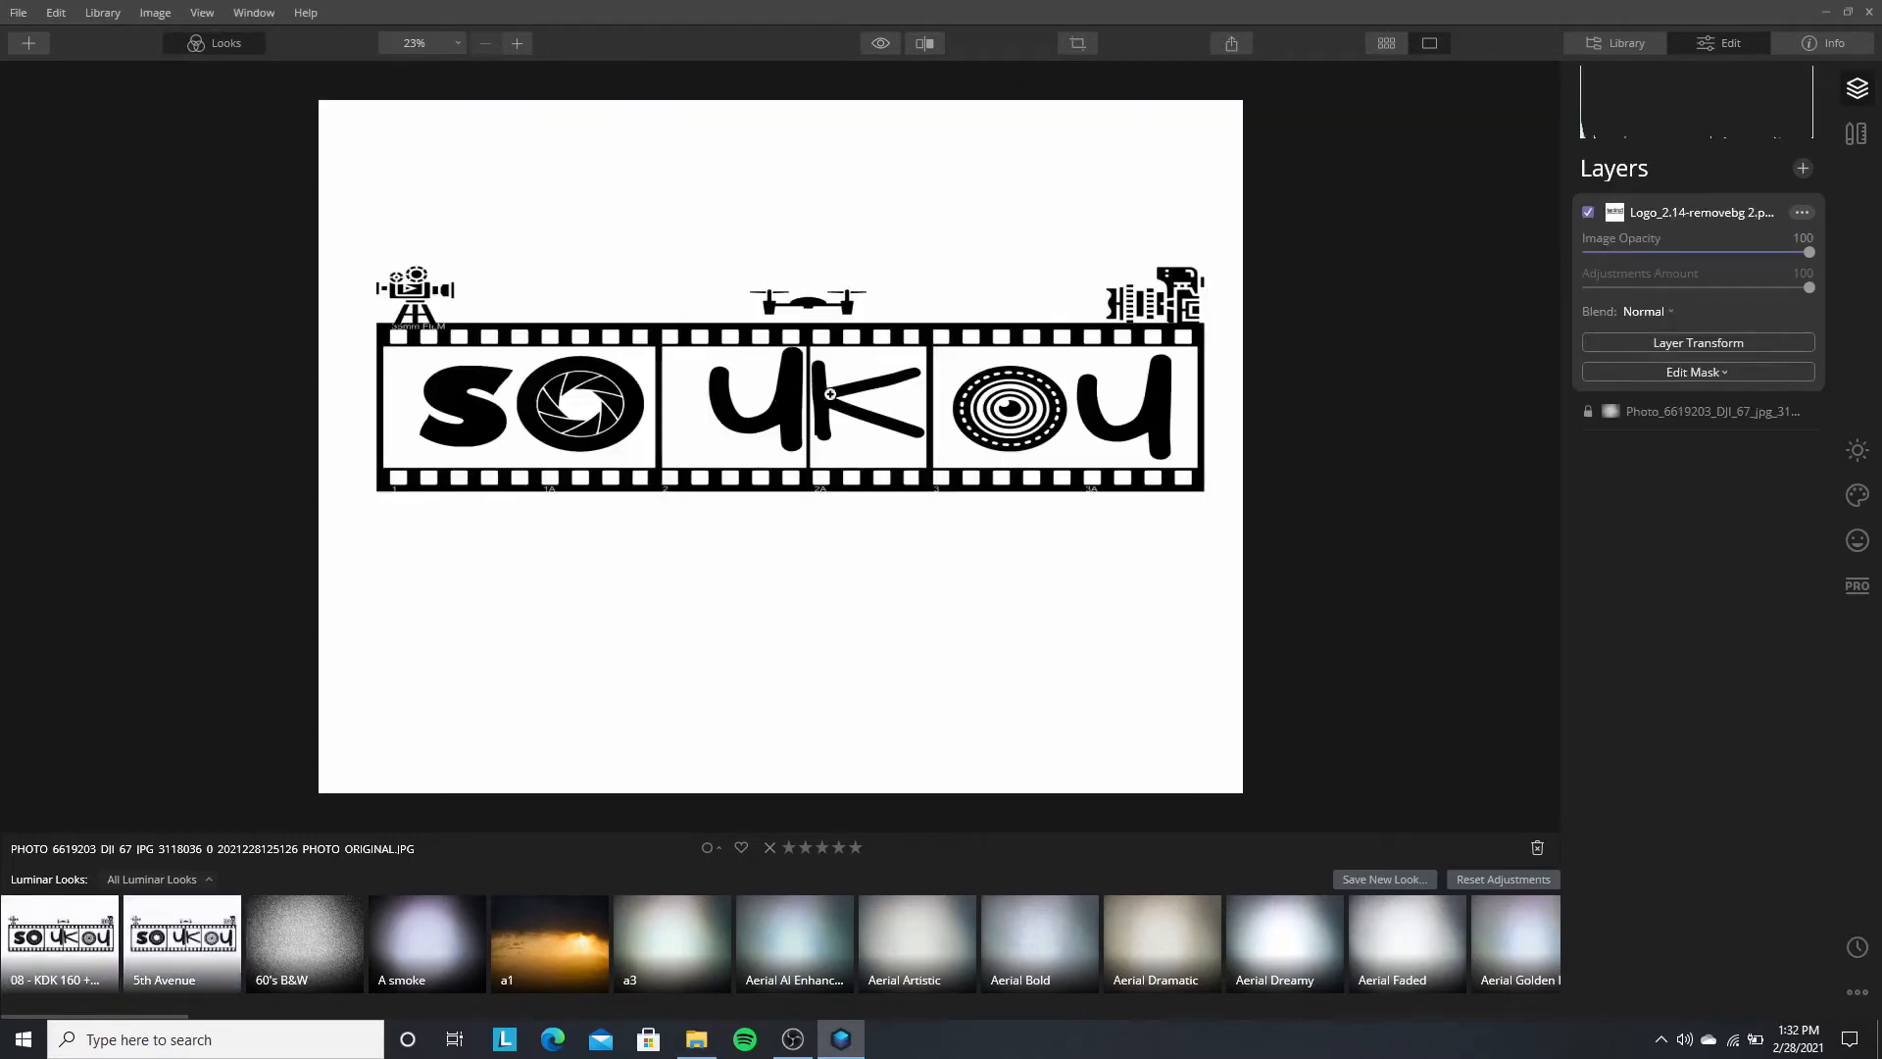
pyautogui.click(607, 198)
pyautogui.click(624, 197)
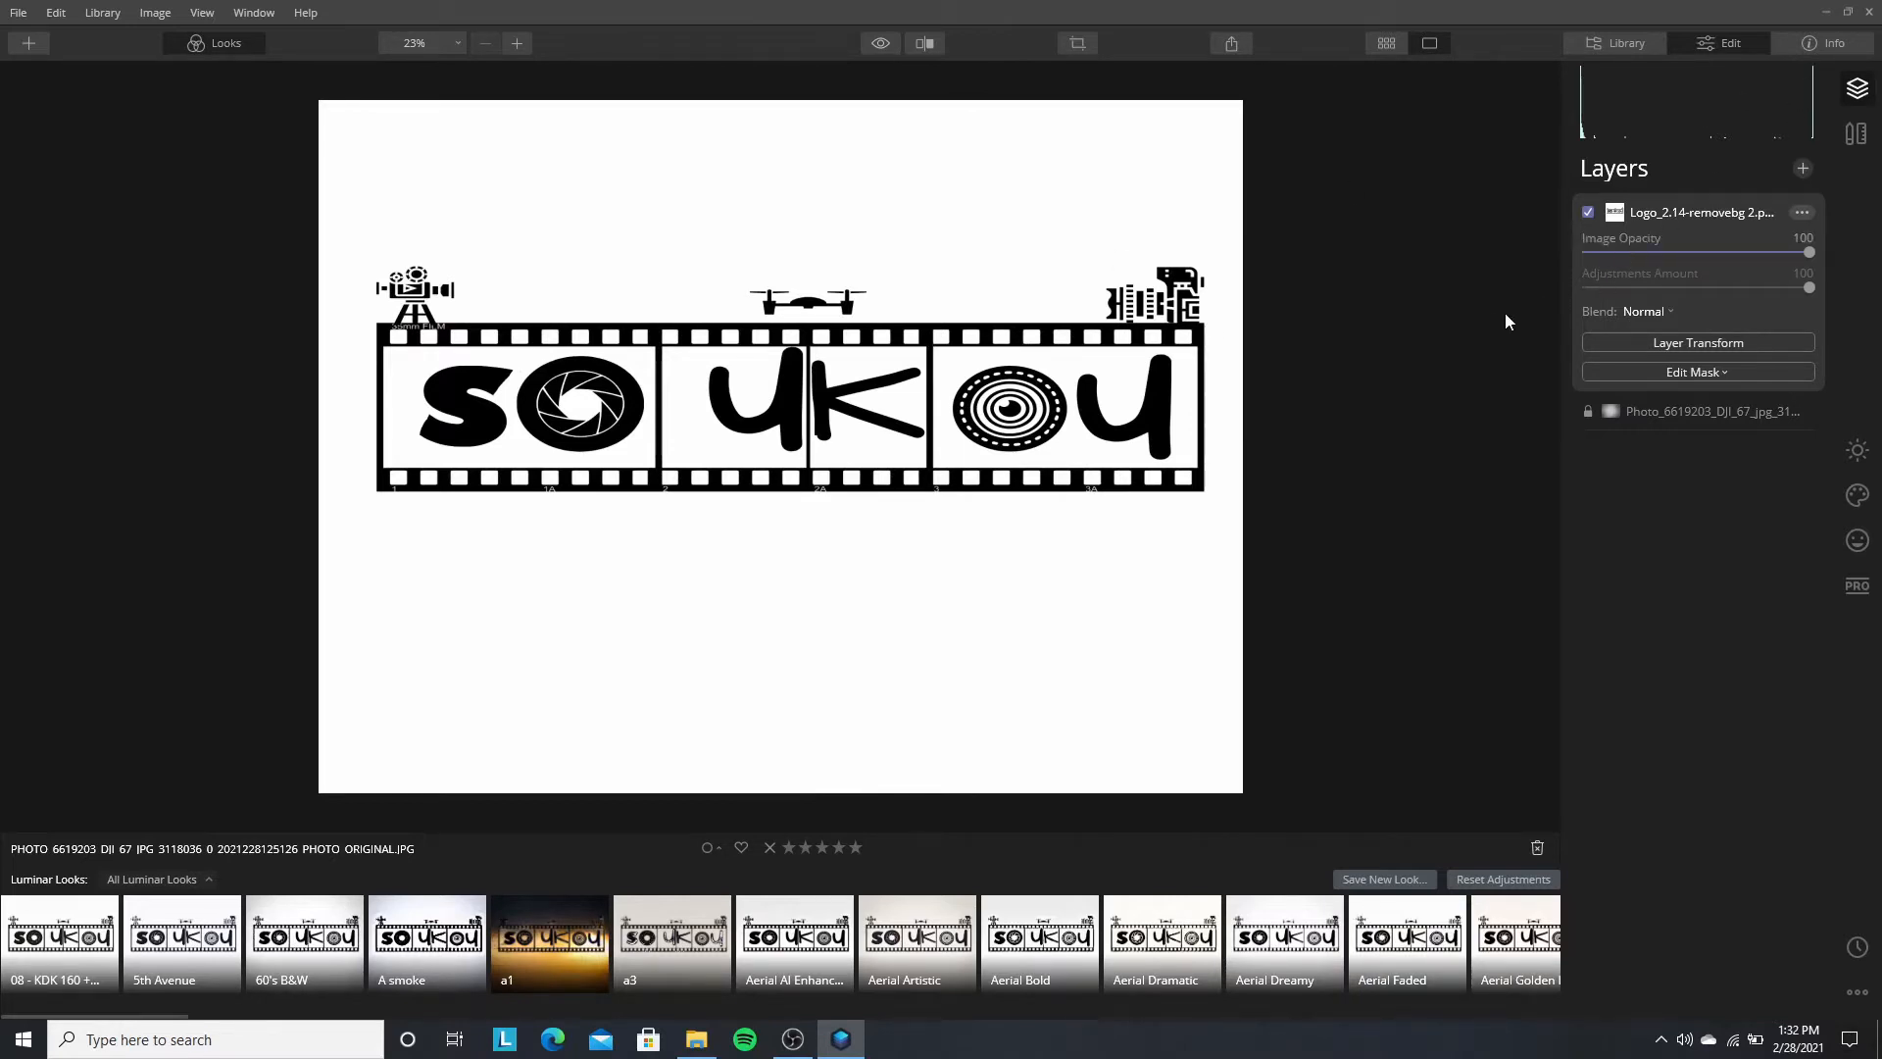
# Step: Shrink the logo layer to about 738 × 559 and place it near the photo's lower-right corner
pyautogui.click(1684, 343)
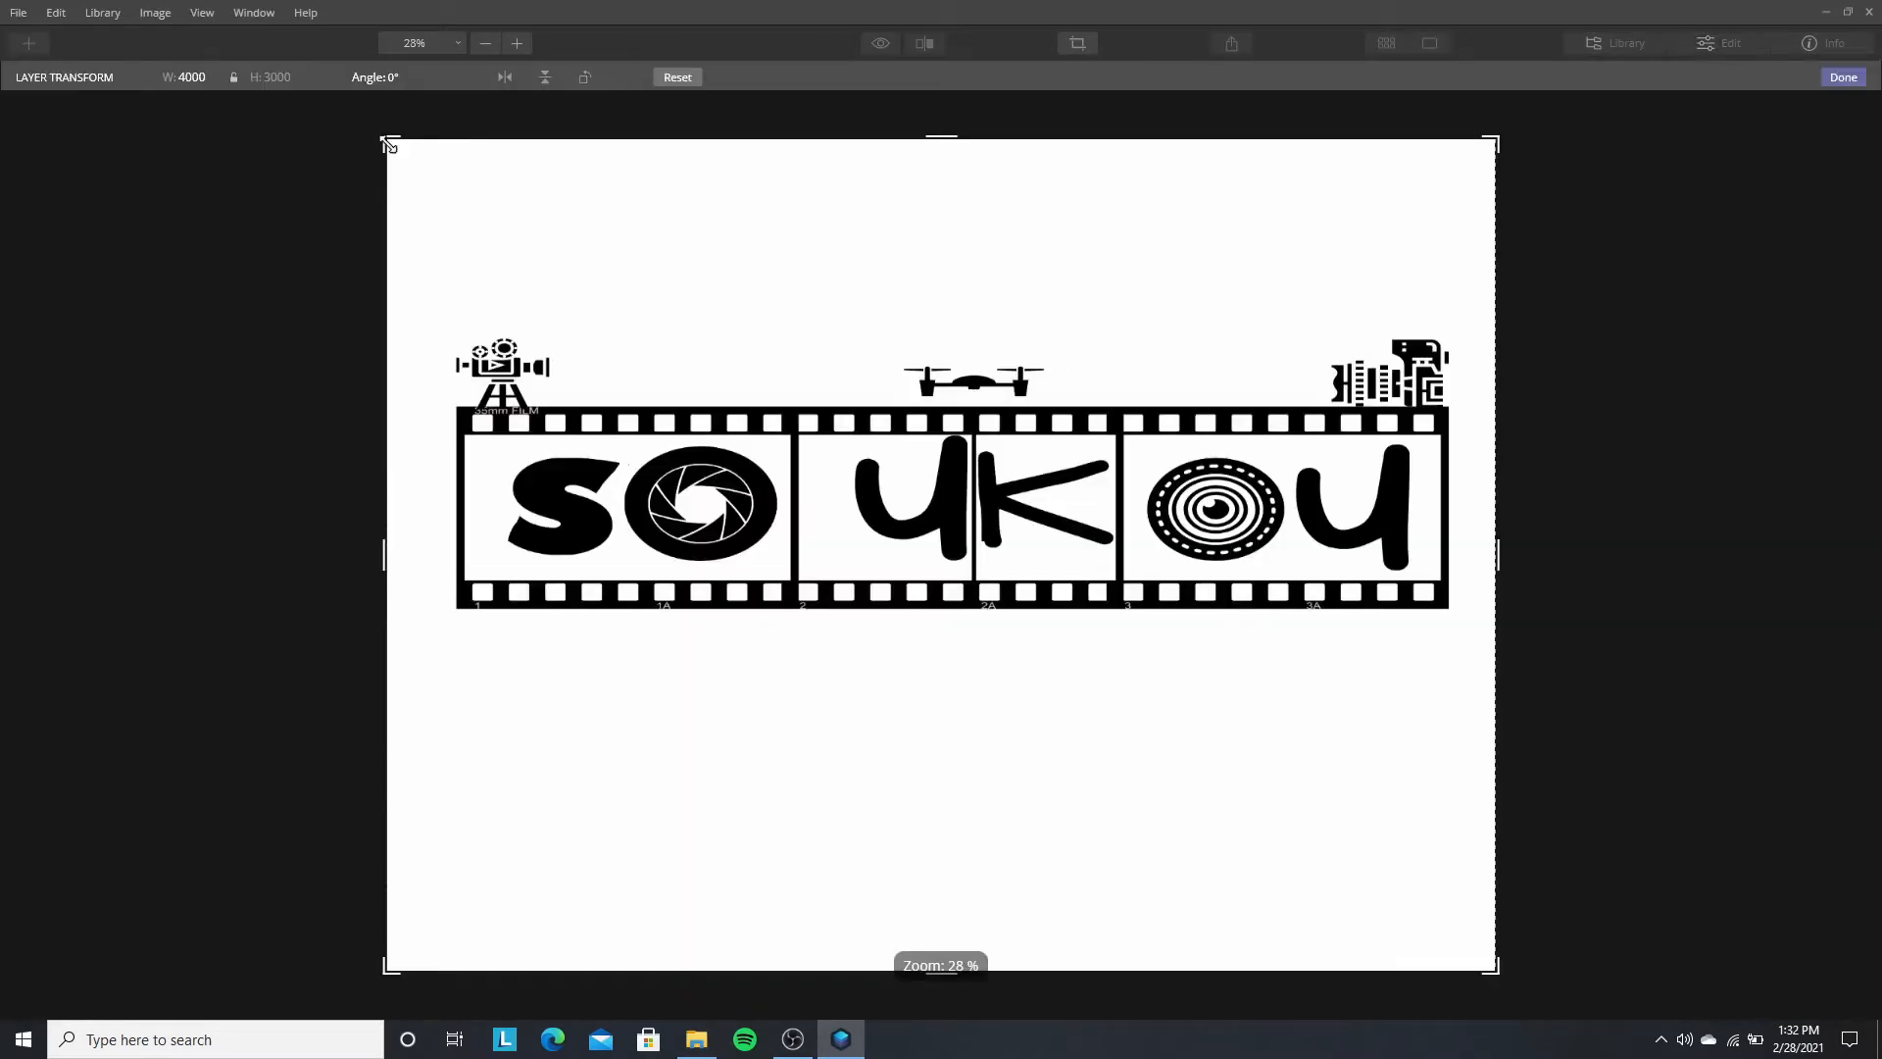
pyautogui.moveTo(384, 127); pyautogui.dragTo(1243, 776)
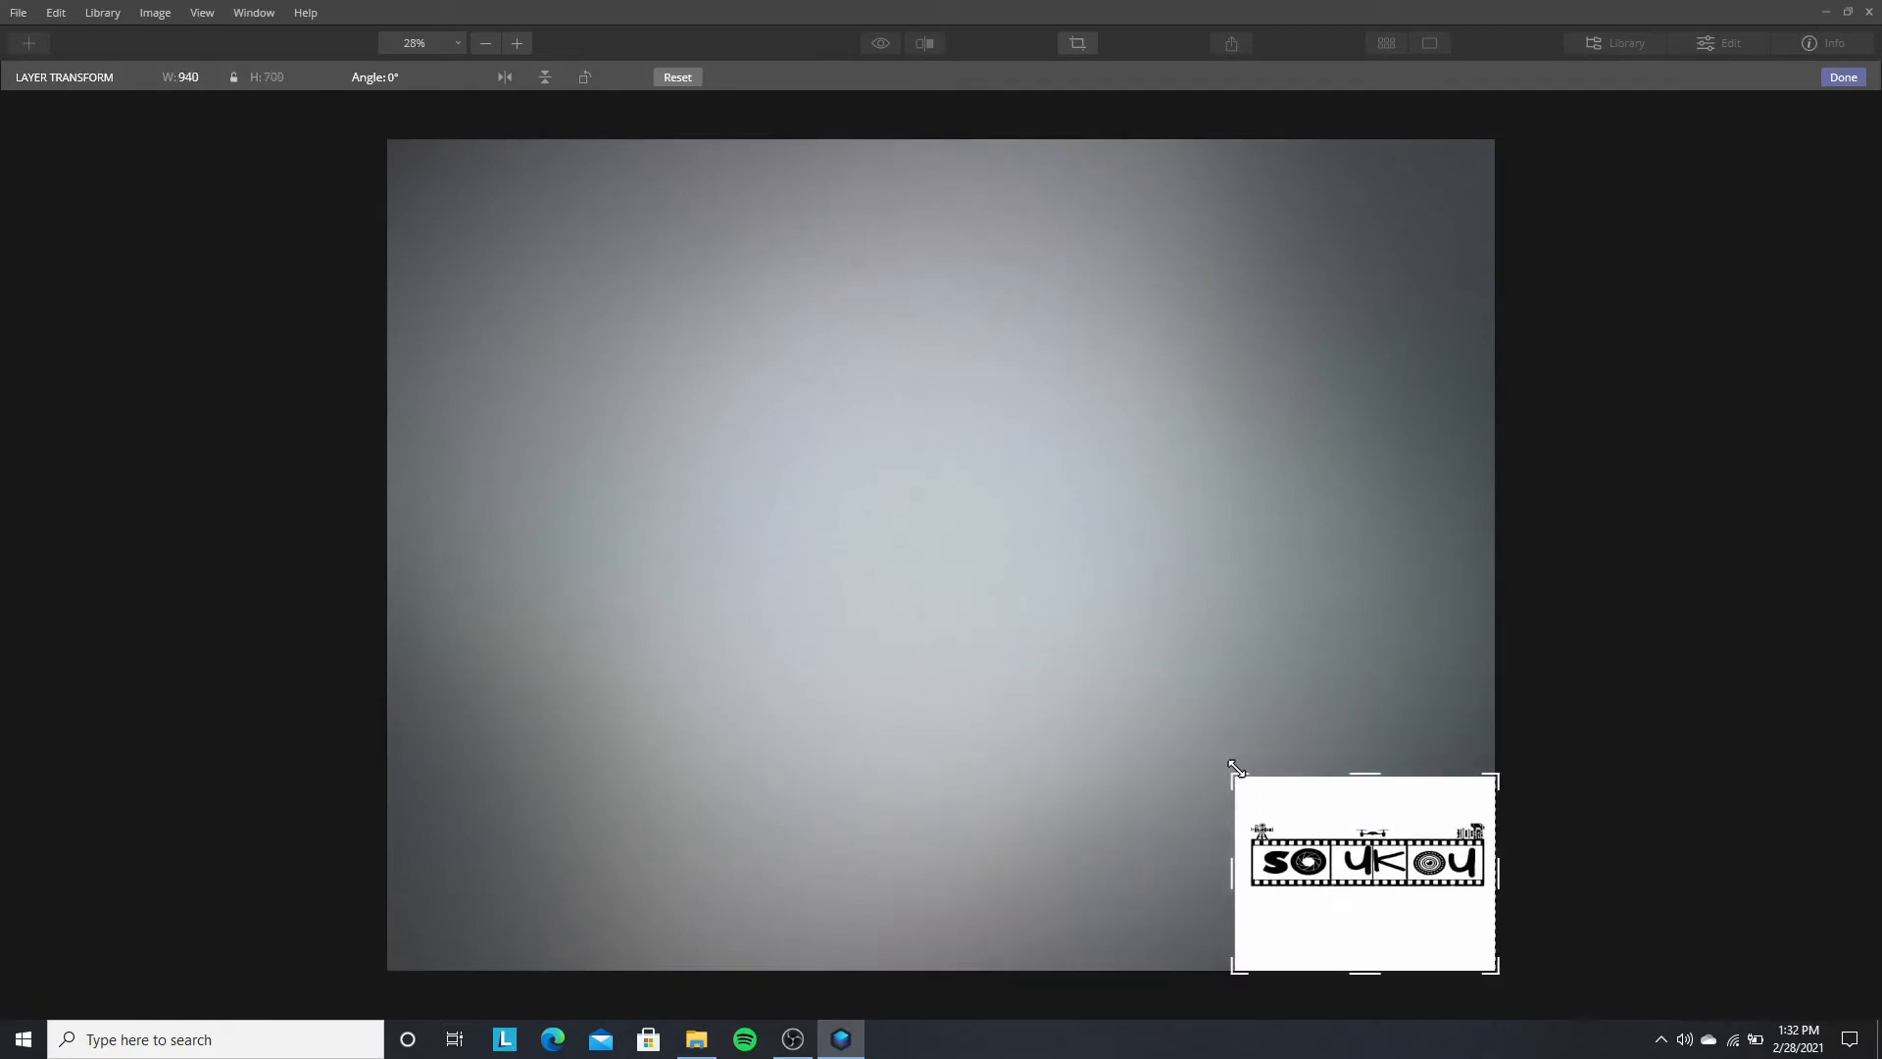
pyautogui.moveTo(1353, 904); pyautogui.dragTo(1288, 858)
pyautogui.moveTo(1431, 930); pyautogui.dragTo(1373, 895)
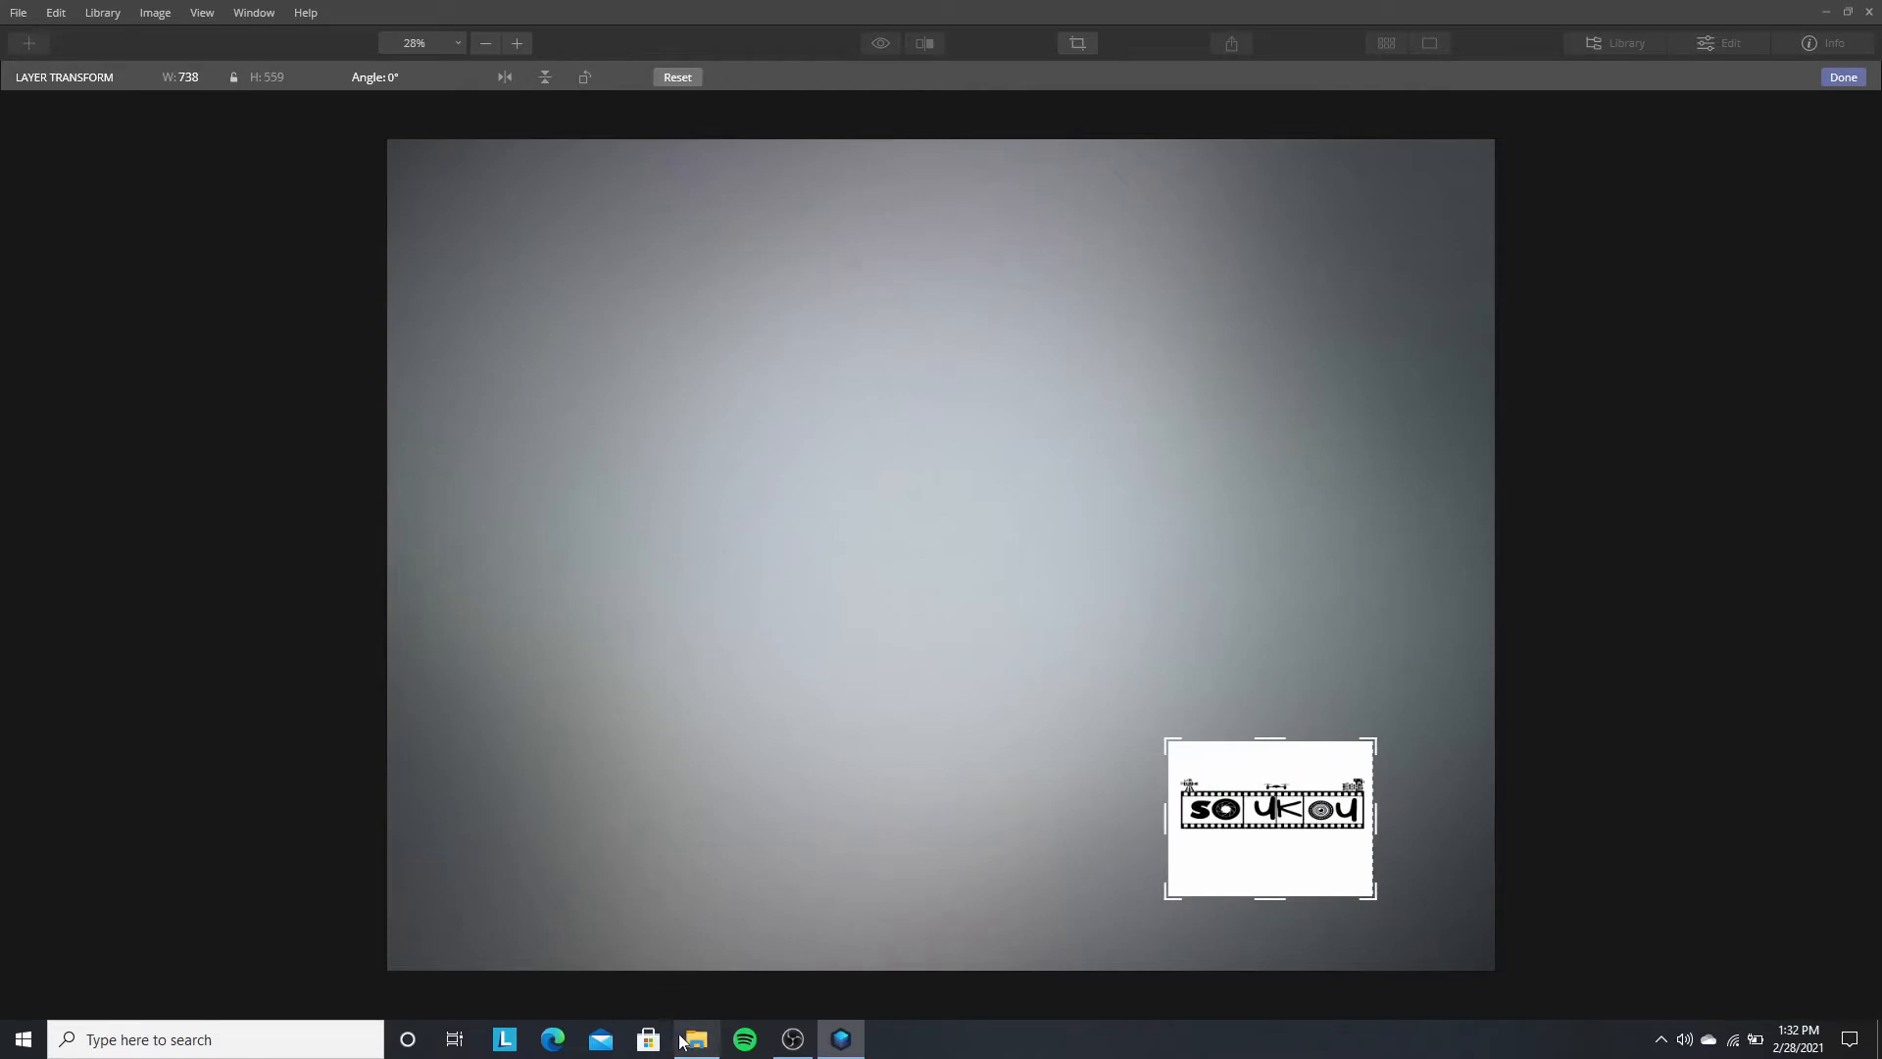
# Step: View the drone photos from DJI_0943 back to DJI_0940 in Photos and return to Luminar 4
pyautogui.click(691, 1041)
pyautogui.doubleClick(862, 417)
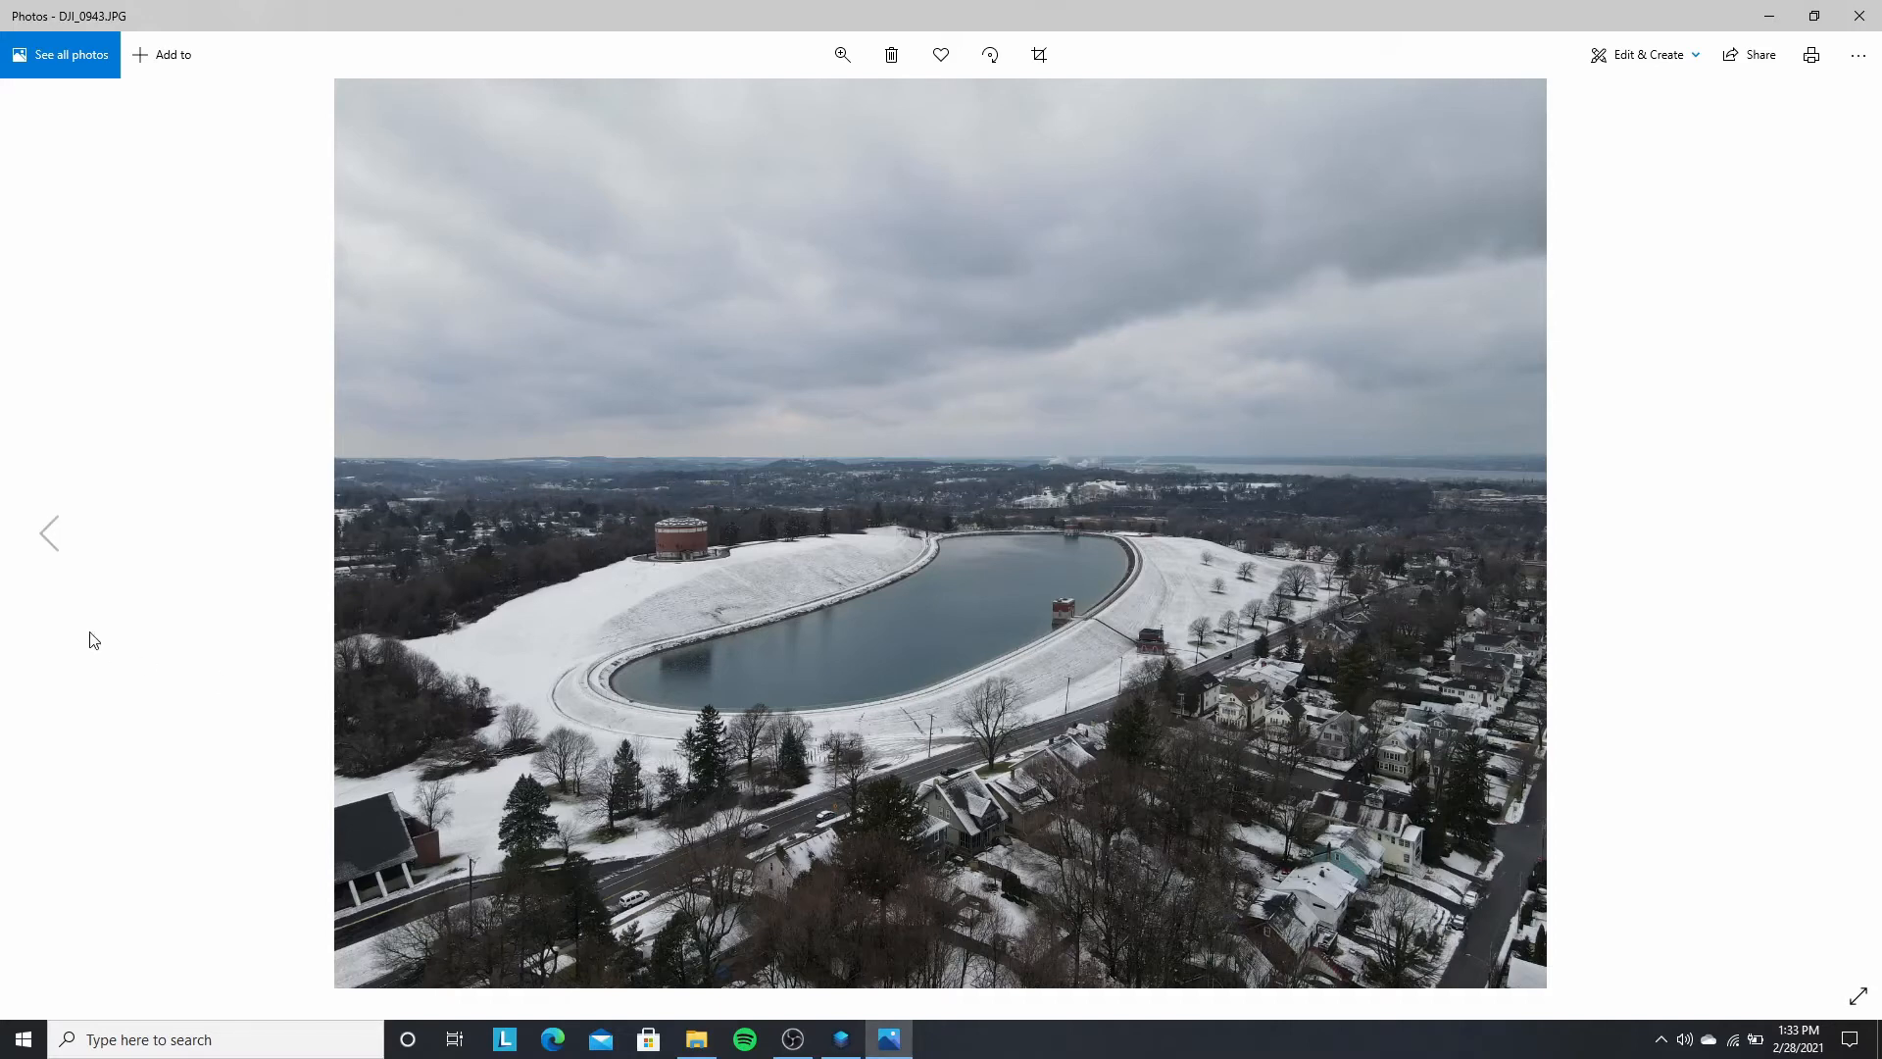
pyautogui.press('Left')
pyautogui.press('Left')
pyautogui.press('Left')
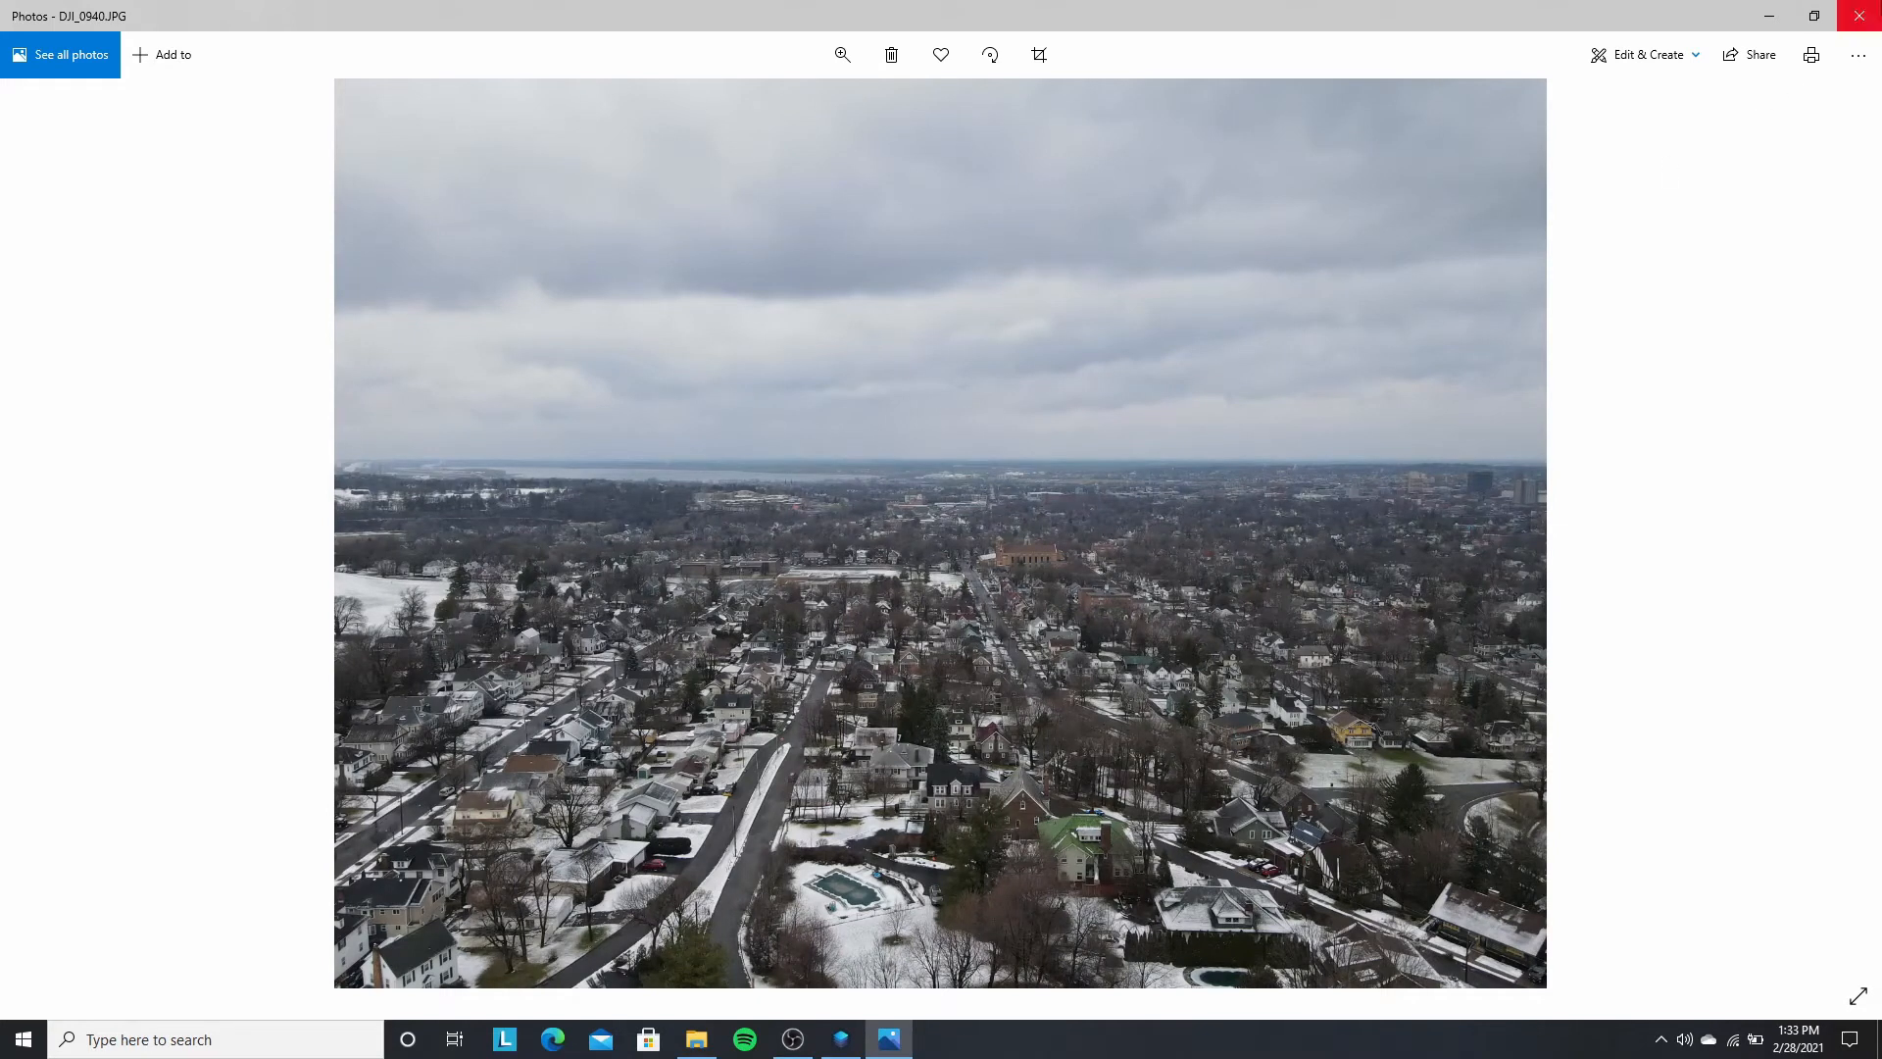
pyautogui.click(1862, 14)
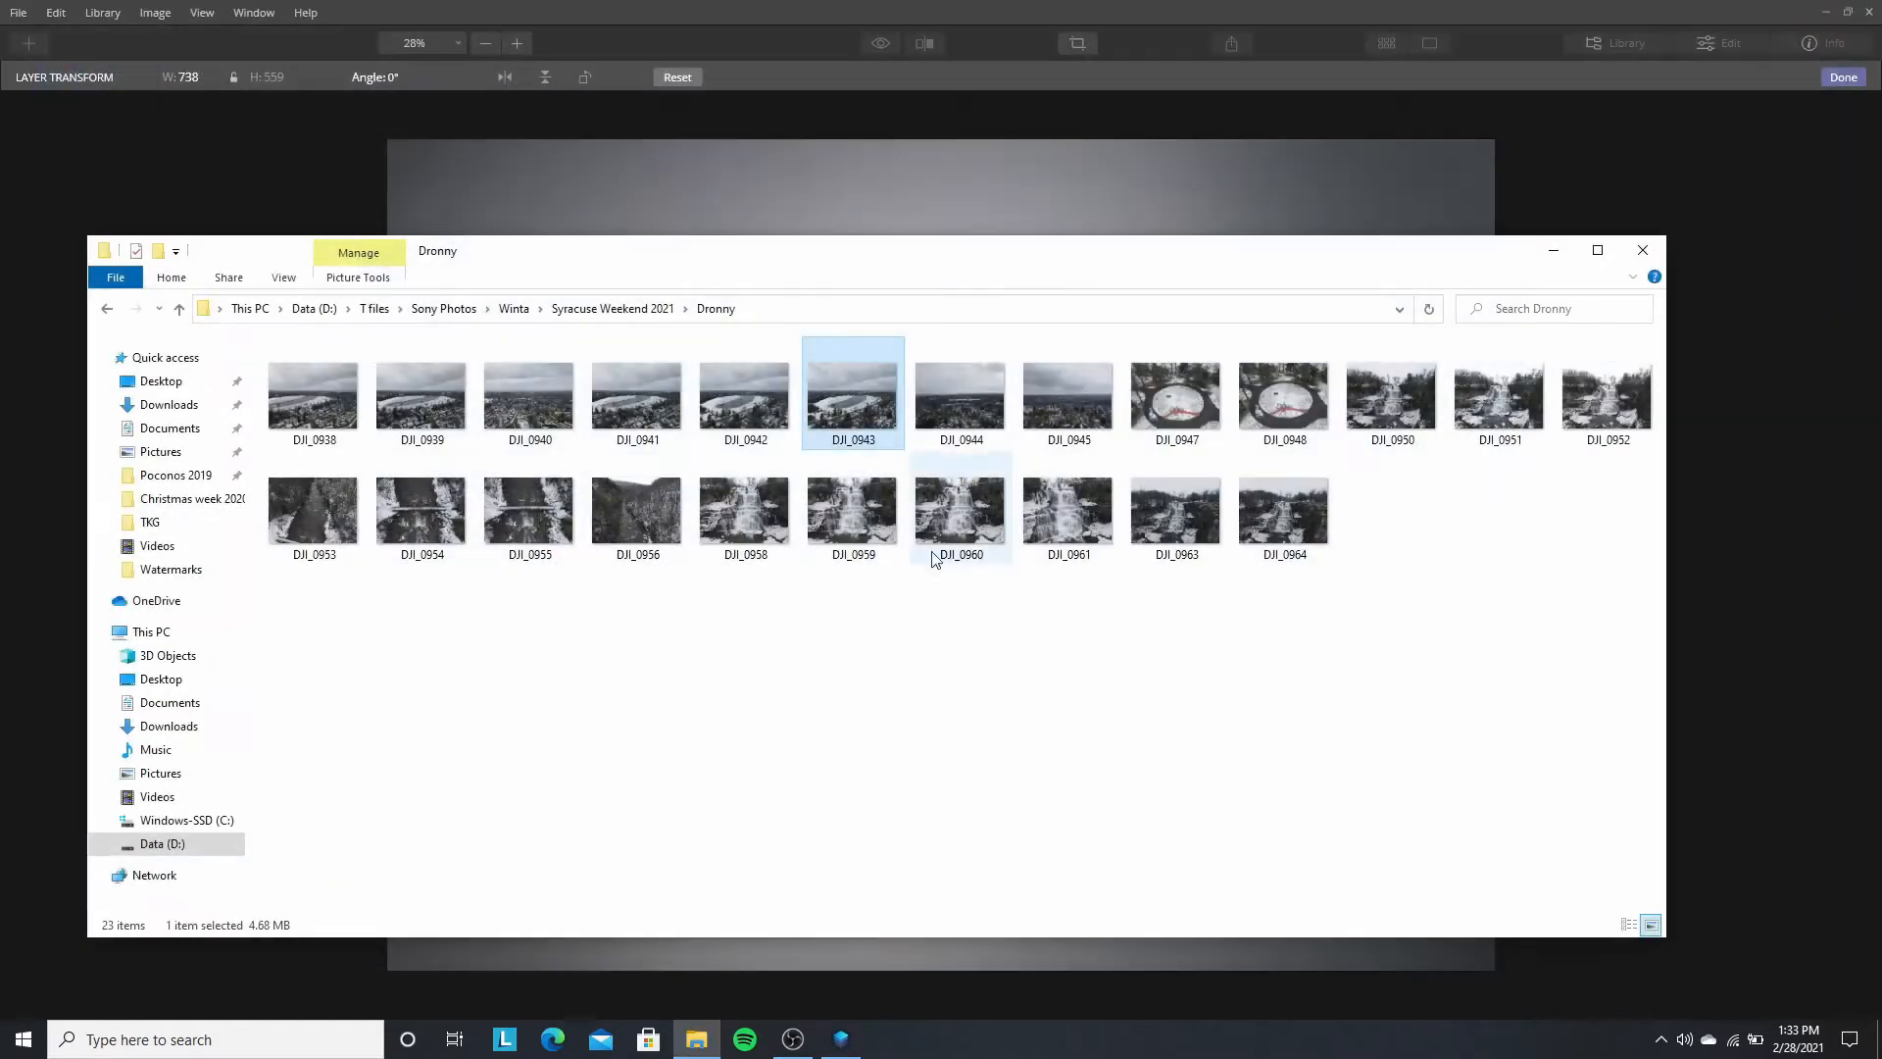
pyautogui.click(1553, 250)
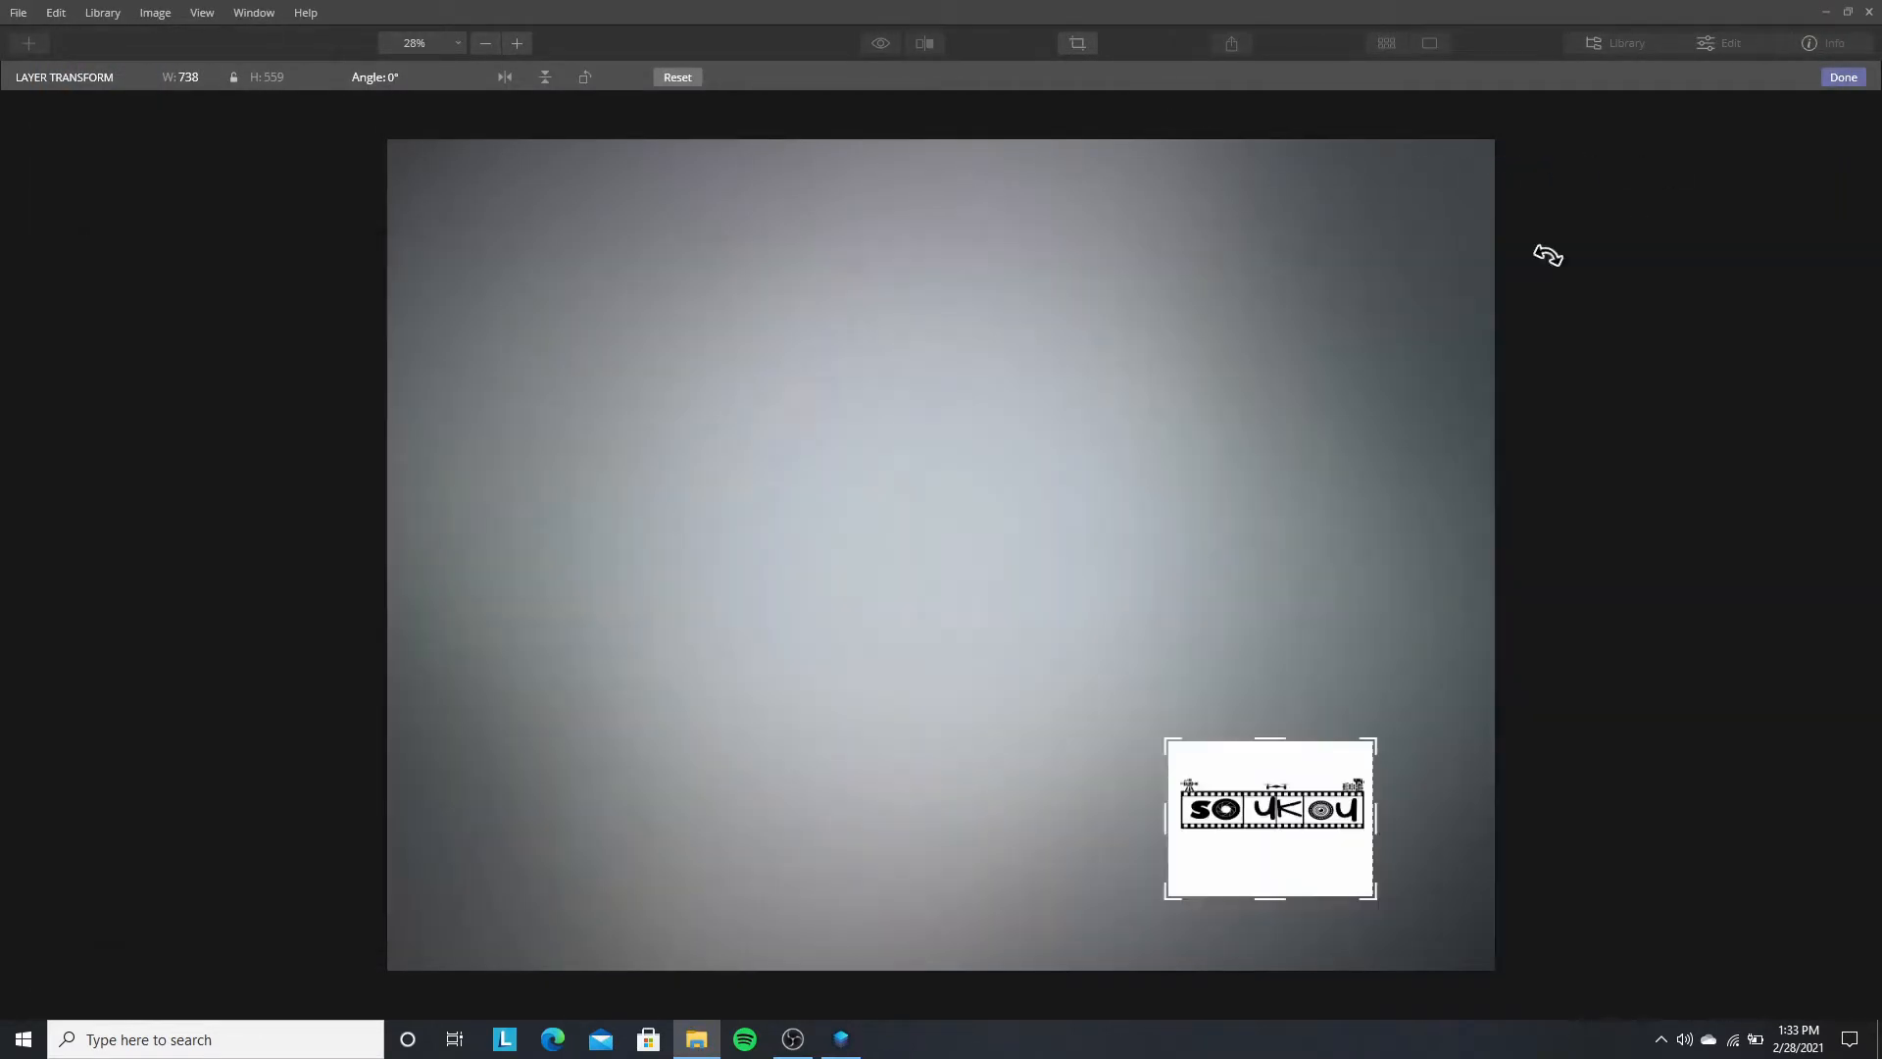
# Step: Resize the logo layer to about 596 × 524, move it slightly down, rotate it to about -1° and apply the transform
pyautogui.moveTo(1380, 905); pyautogui.dragTo(1332, 890)
pyautogui.moveTo(1263, 814); pyautogui.dragTo(1255, 843)
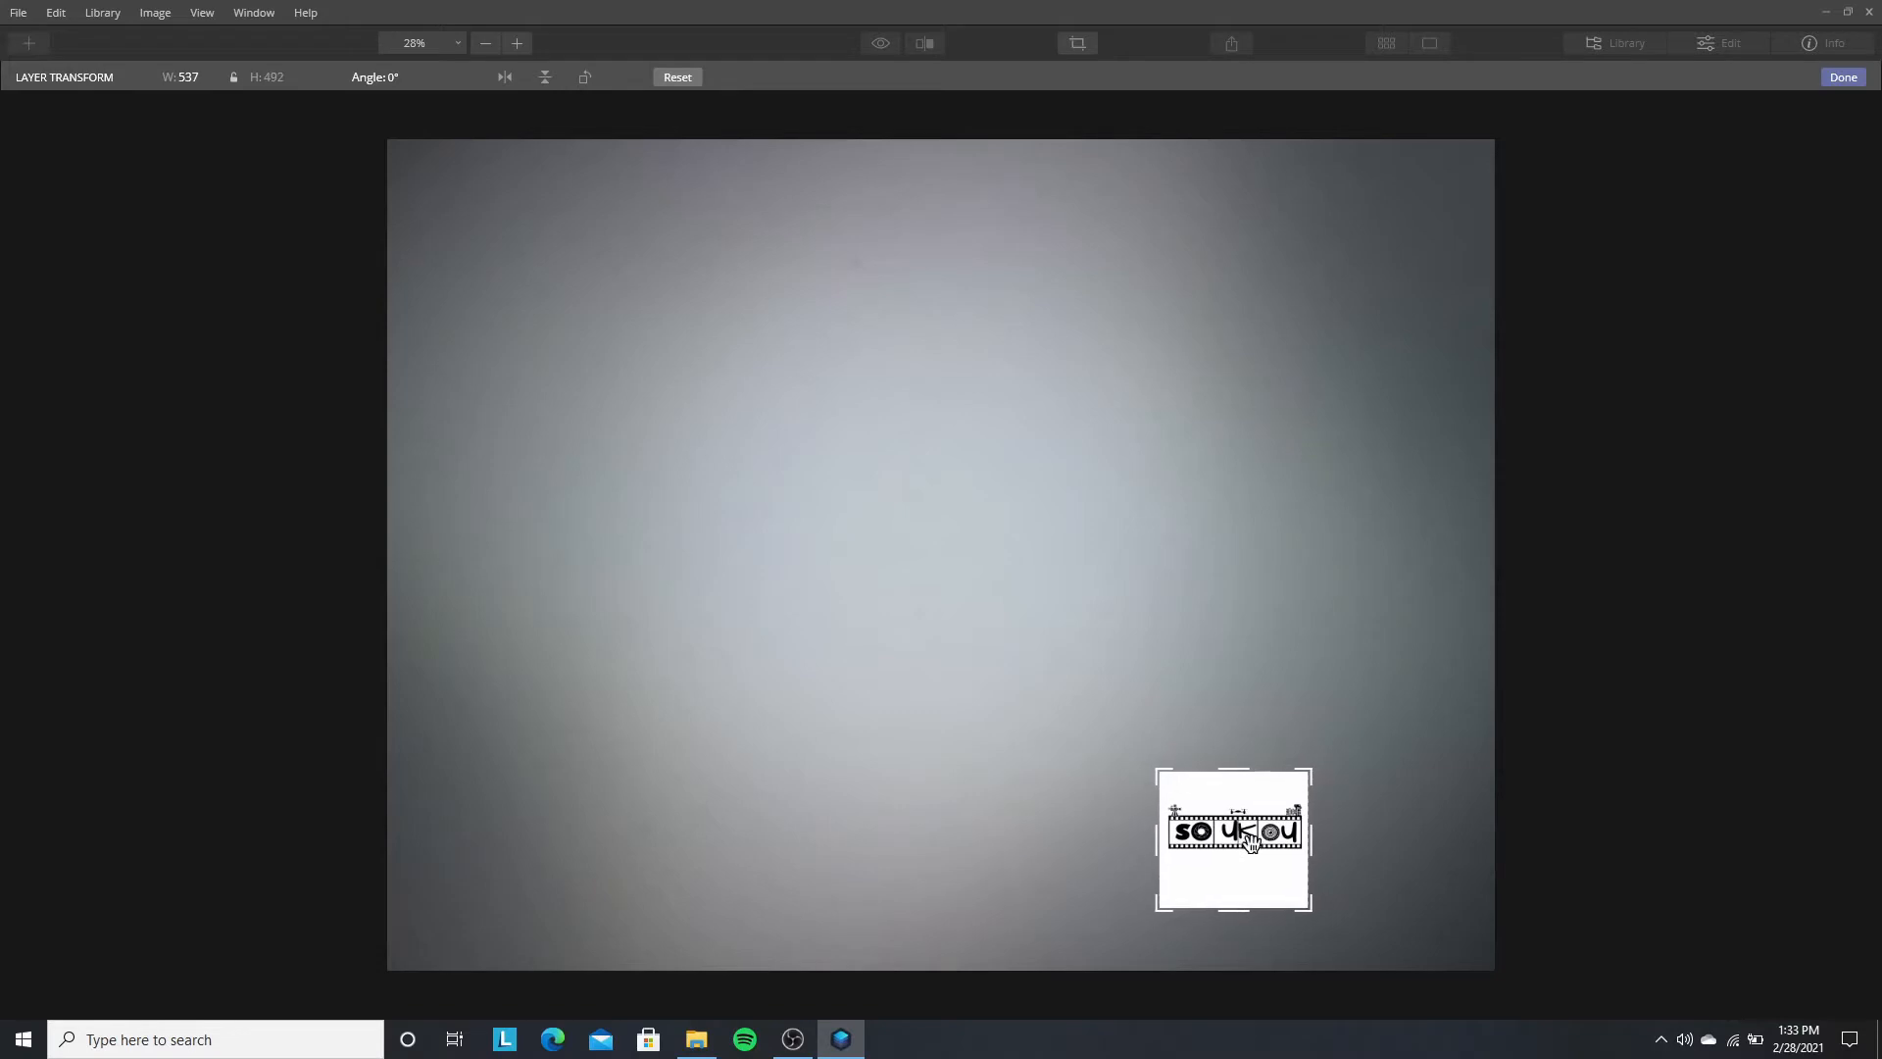
pyautogui.moveTo(1241, 763); pyautogui.dragTo(1243, 760)
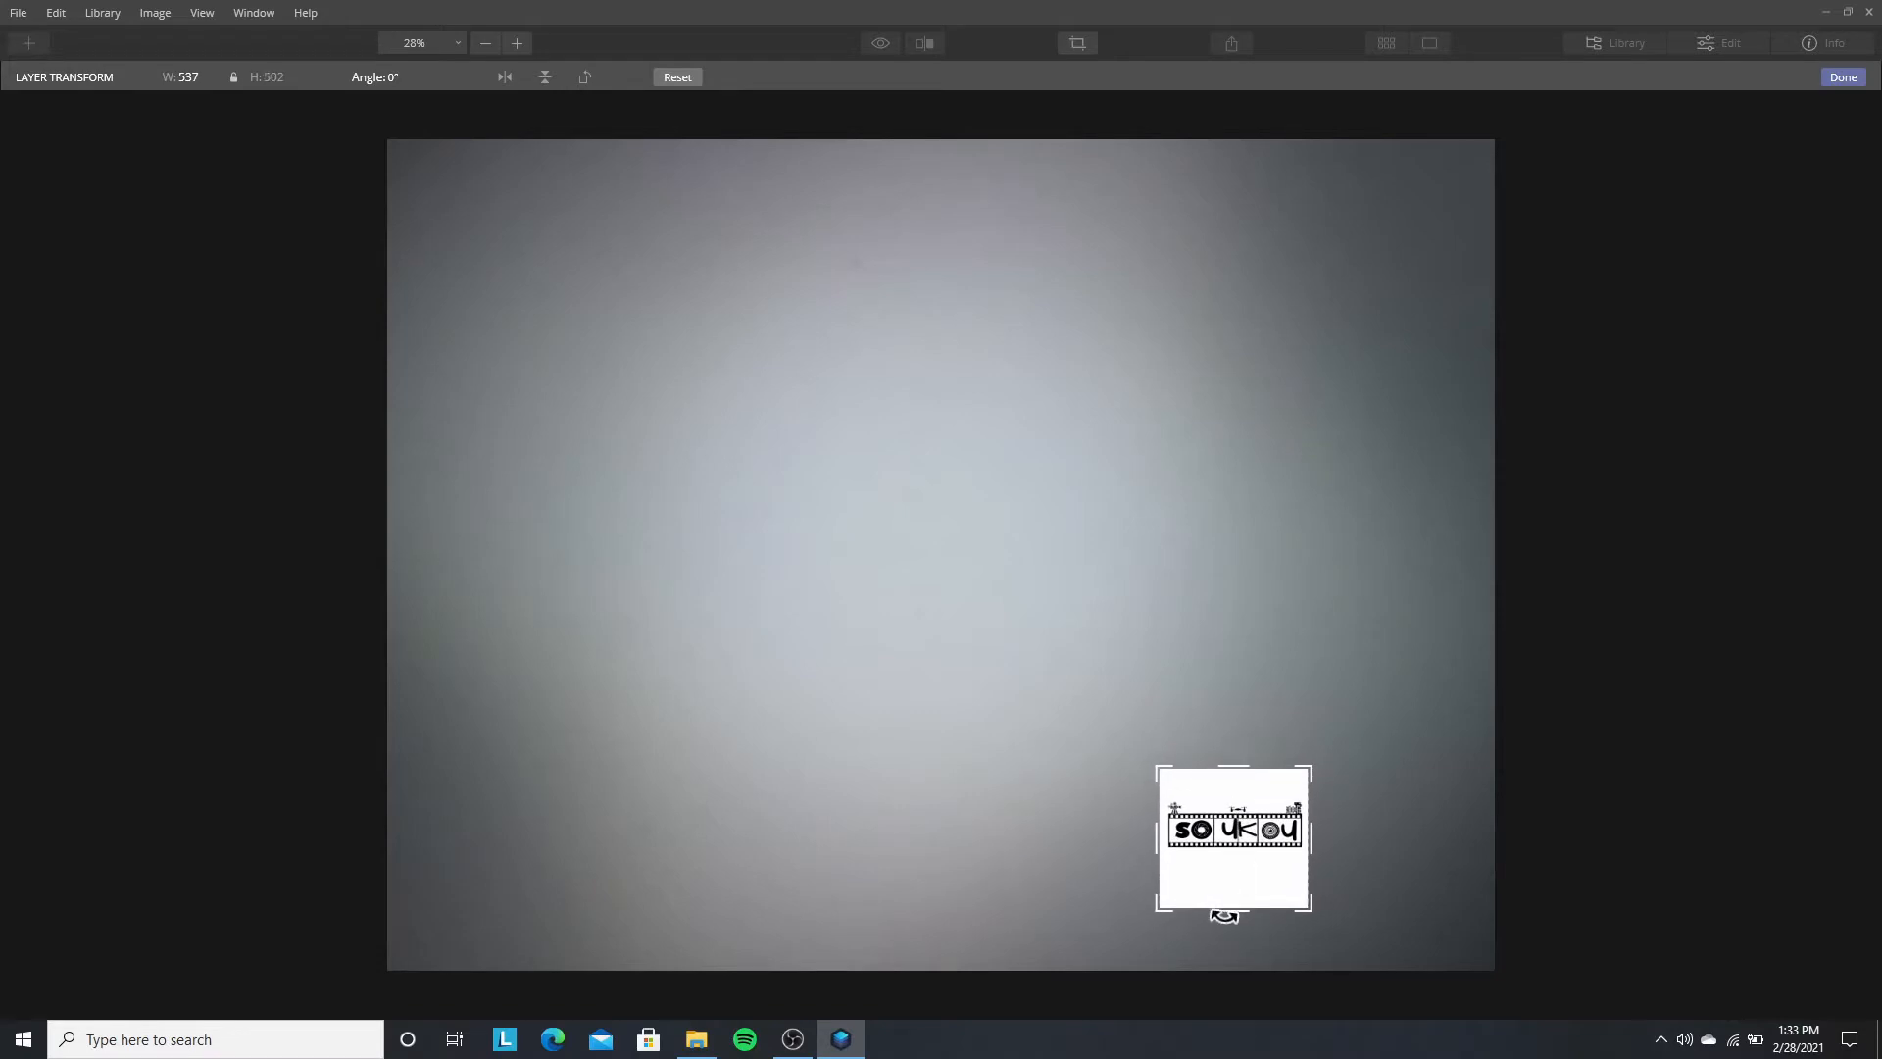
pyautogui.moveTo(1230, 919); pyautogui.dragTo(1272, 922)
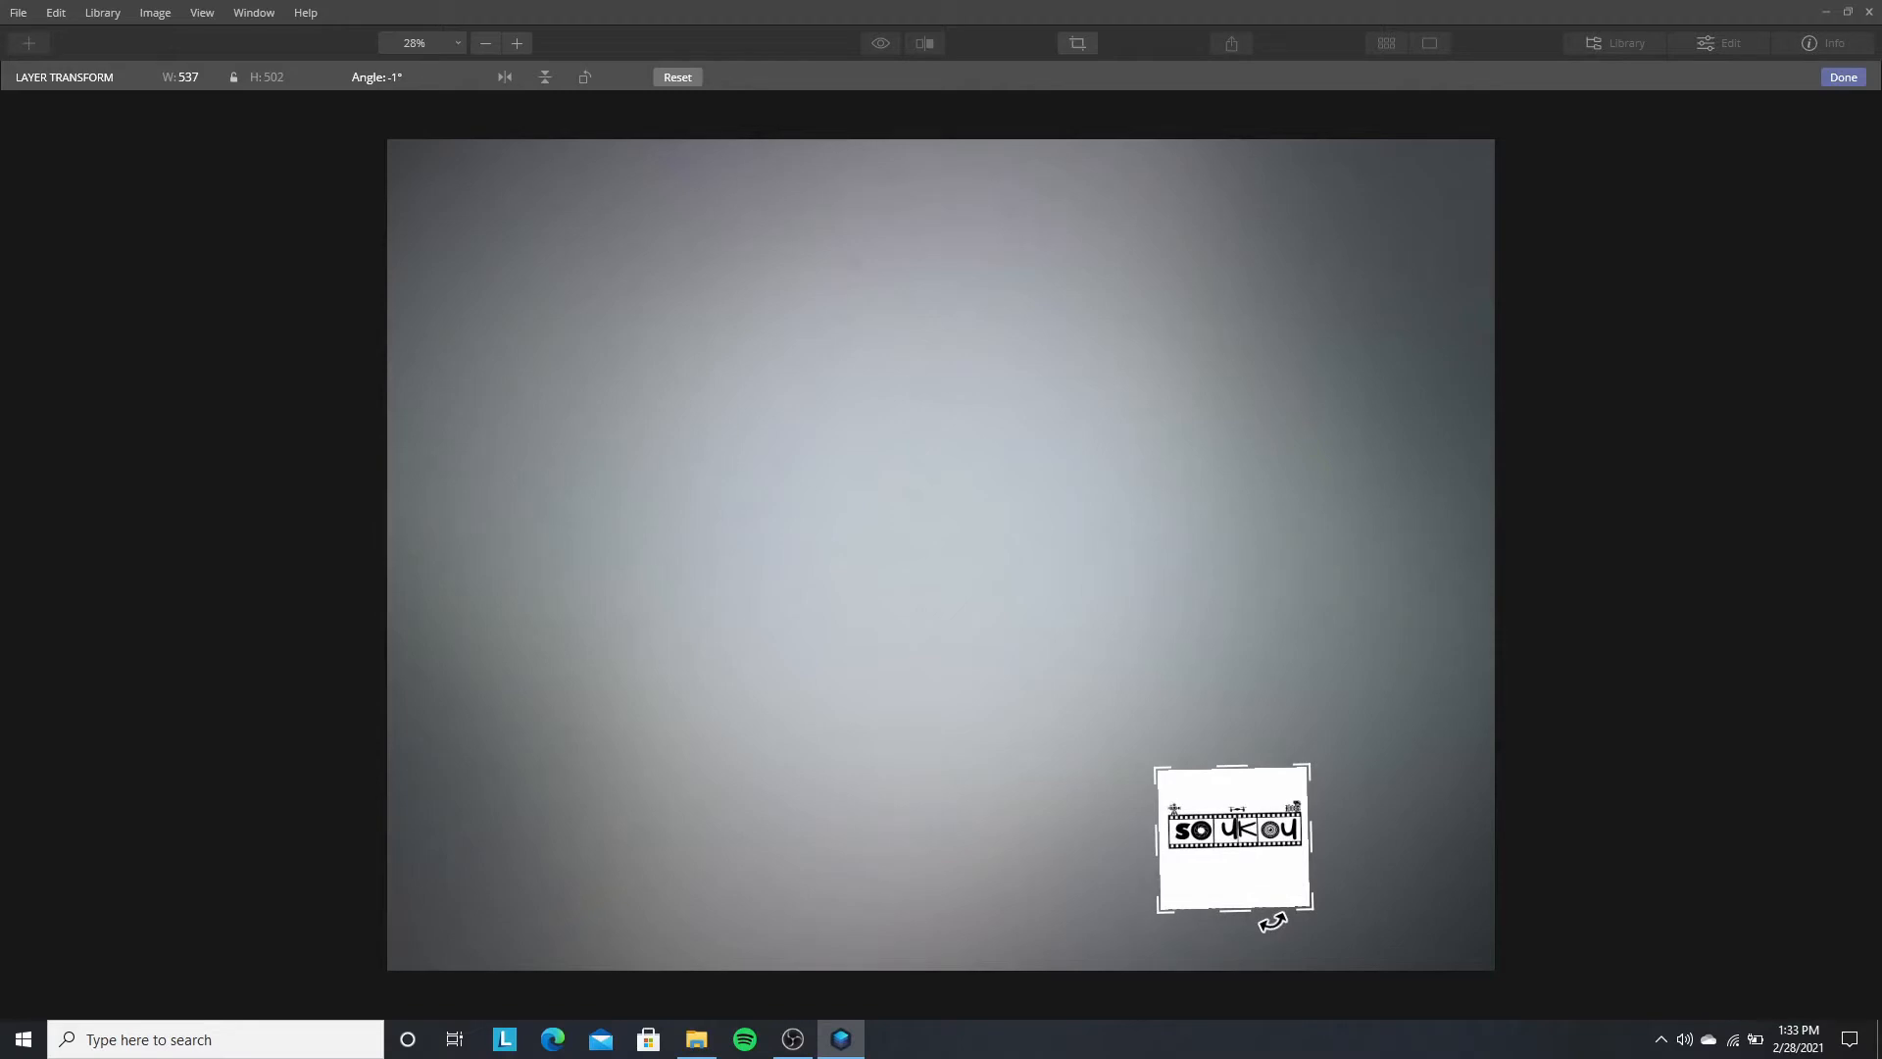
pyautogui.moveTo(1310, 916); pyautogui.dragTo(1315, 921)
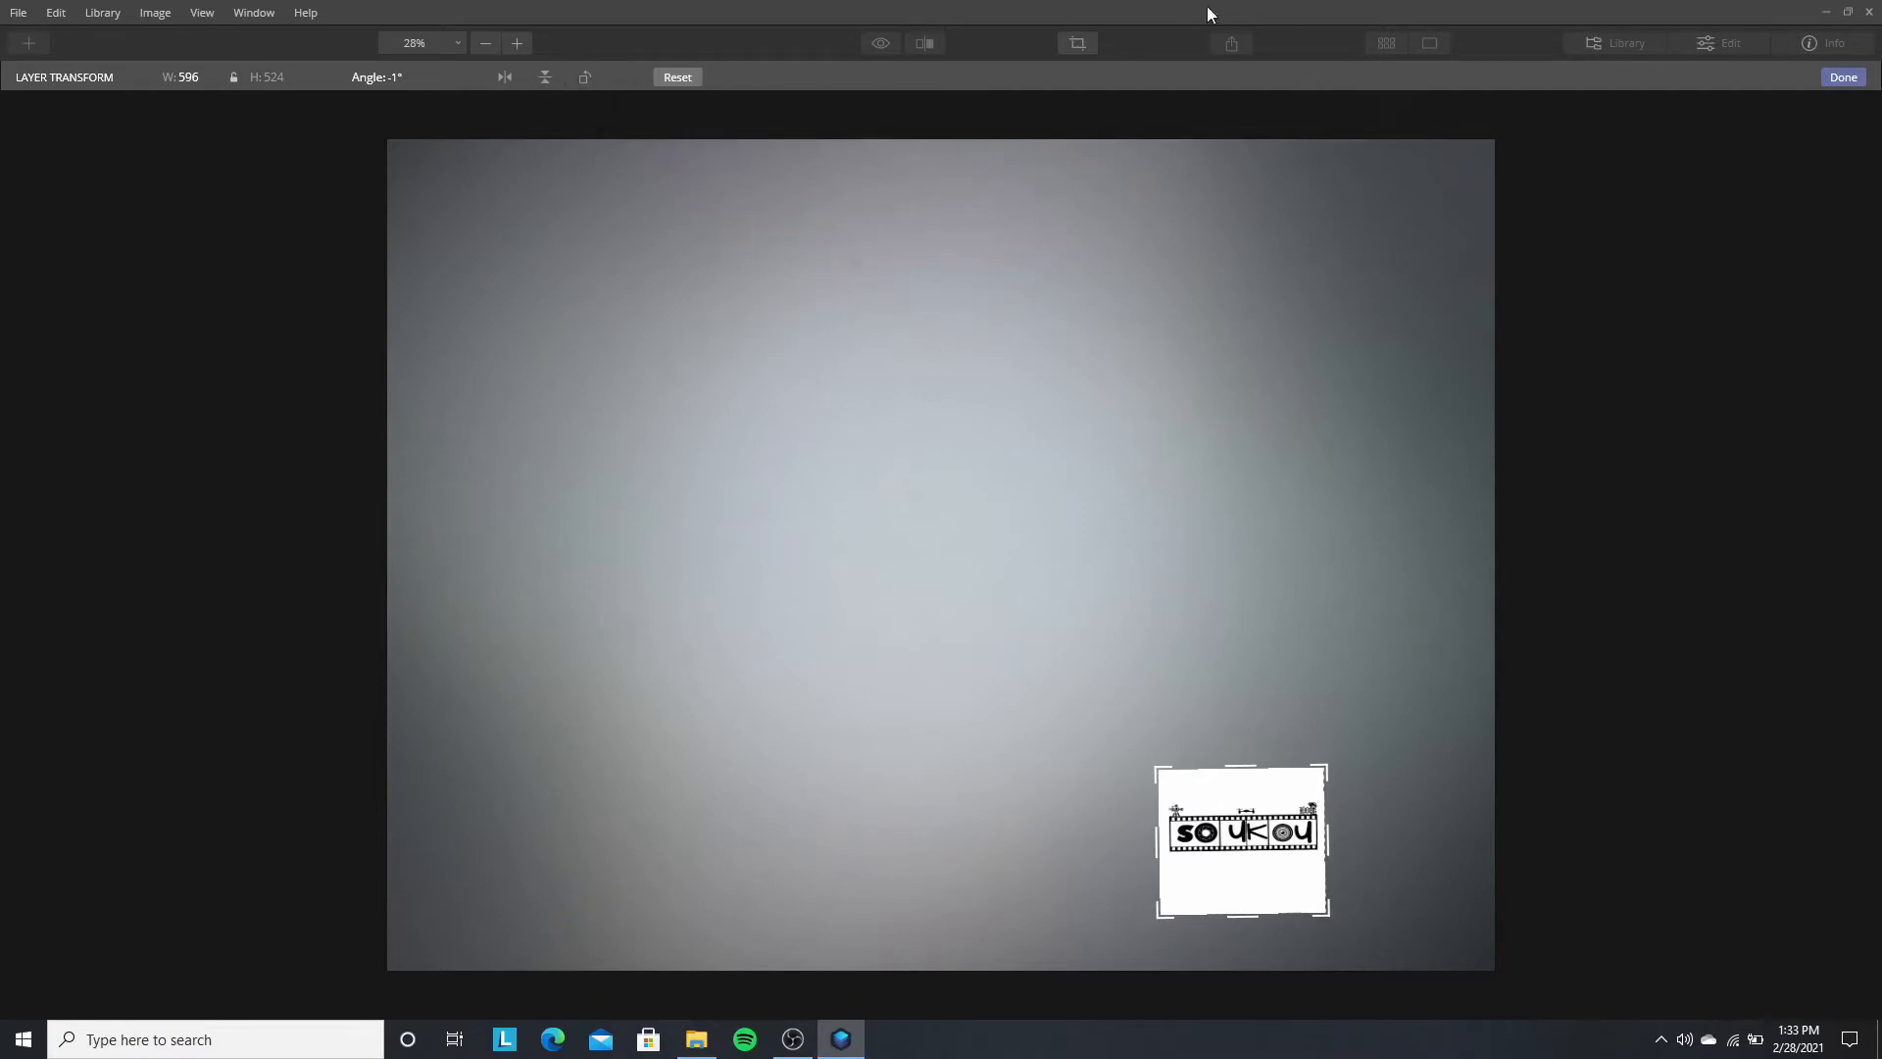
pyautogui.click(1074, 45)
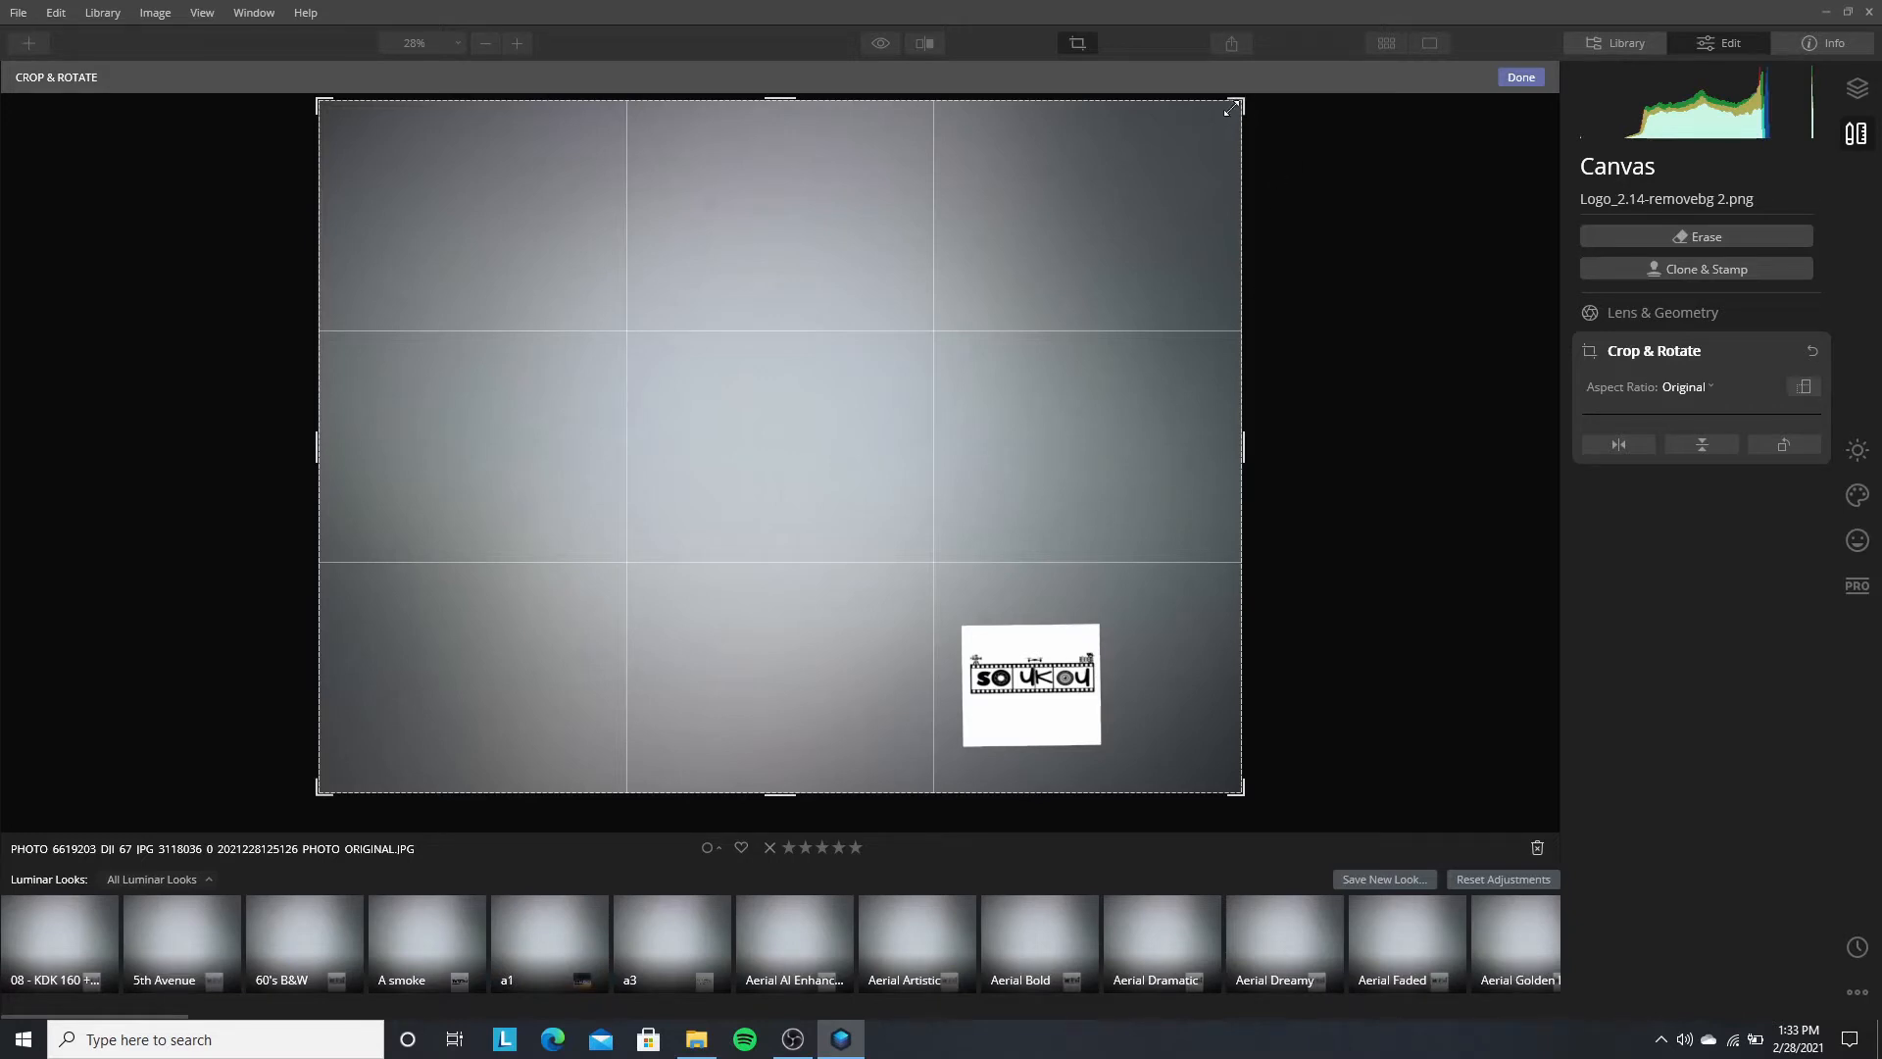
pyautogui.click(1520, 77)
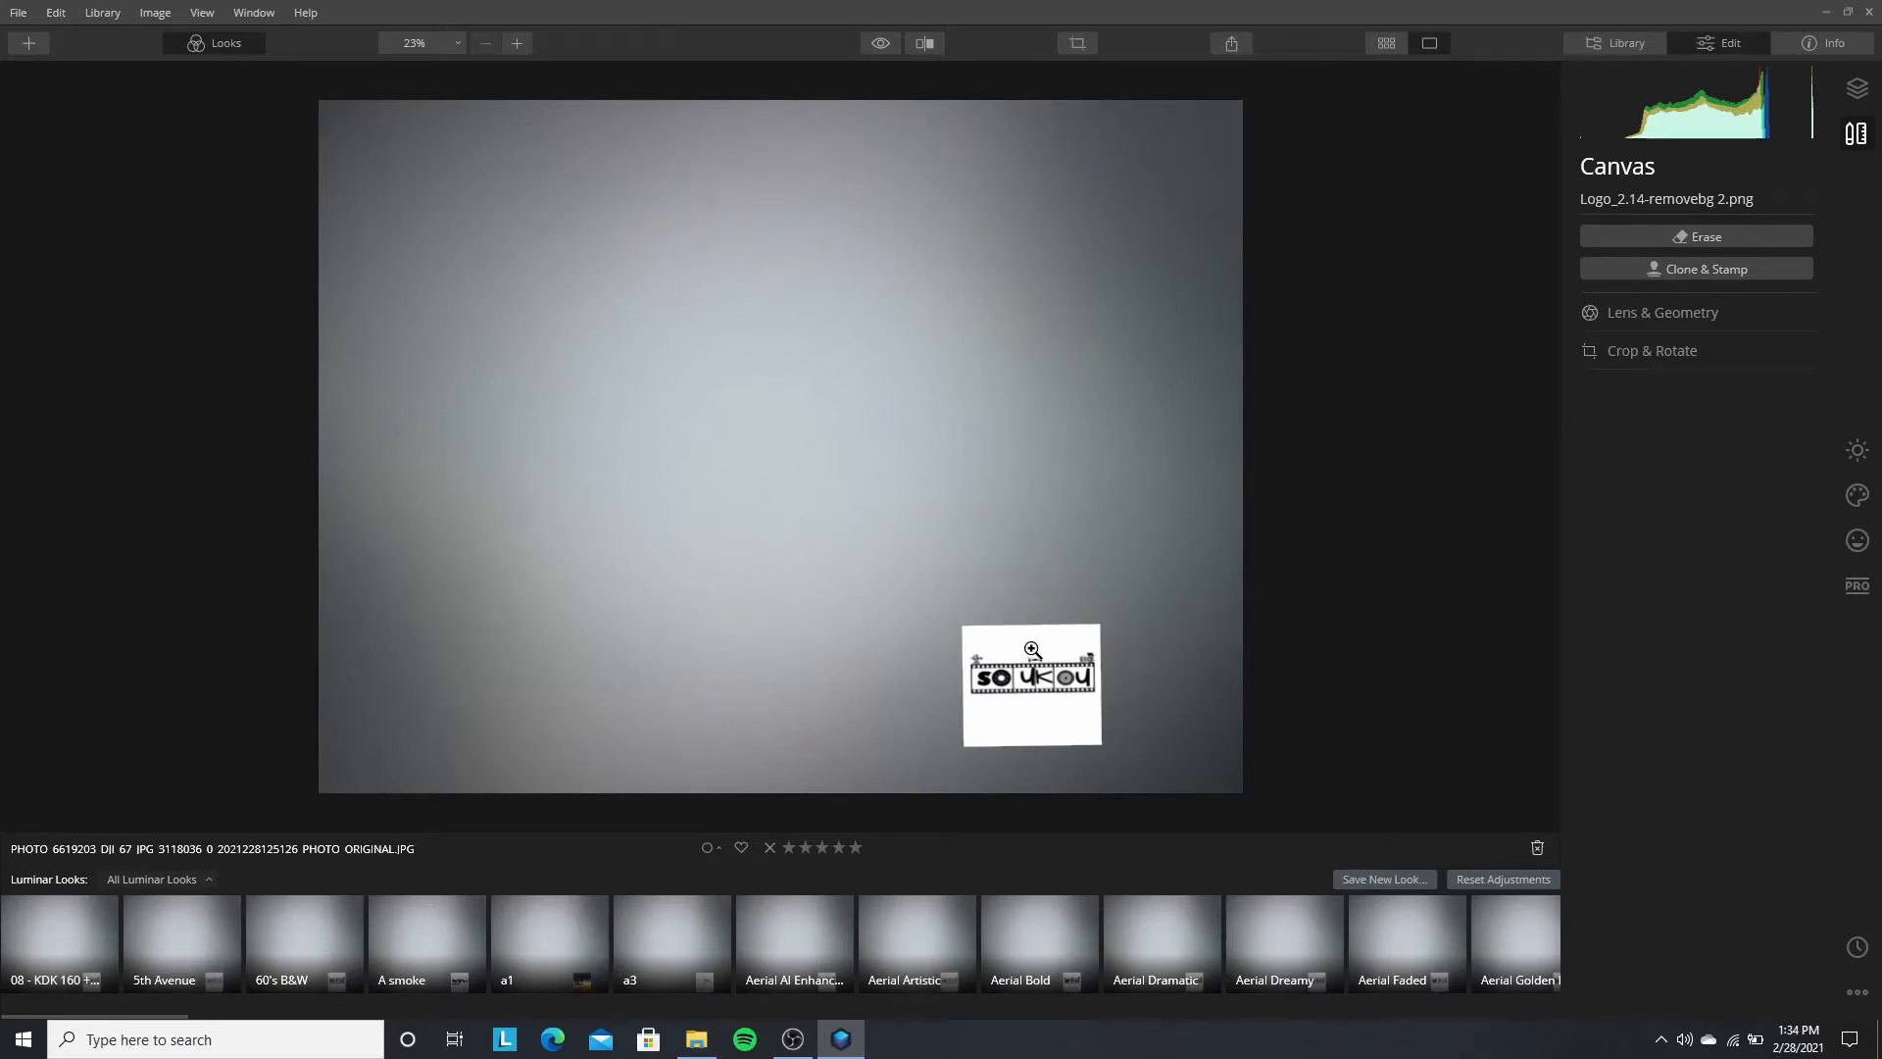
pyautogui.click(791, 557)
pyautogui.click(791, 557)
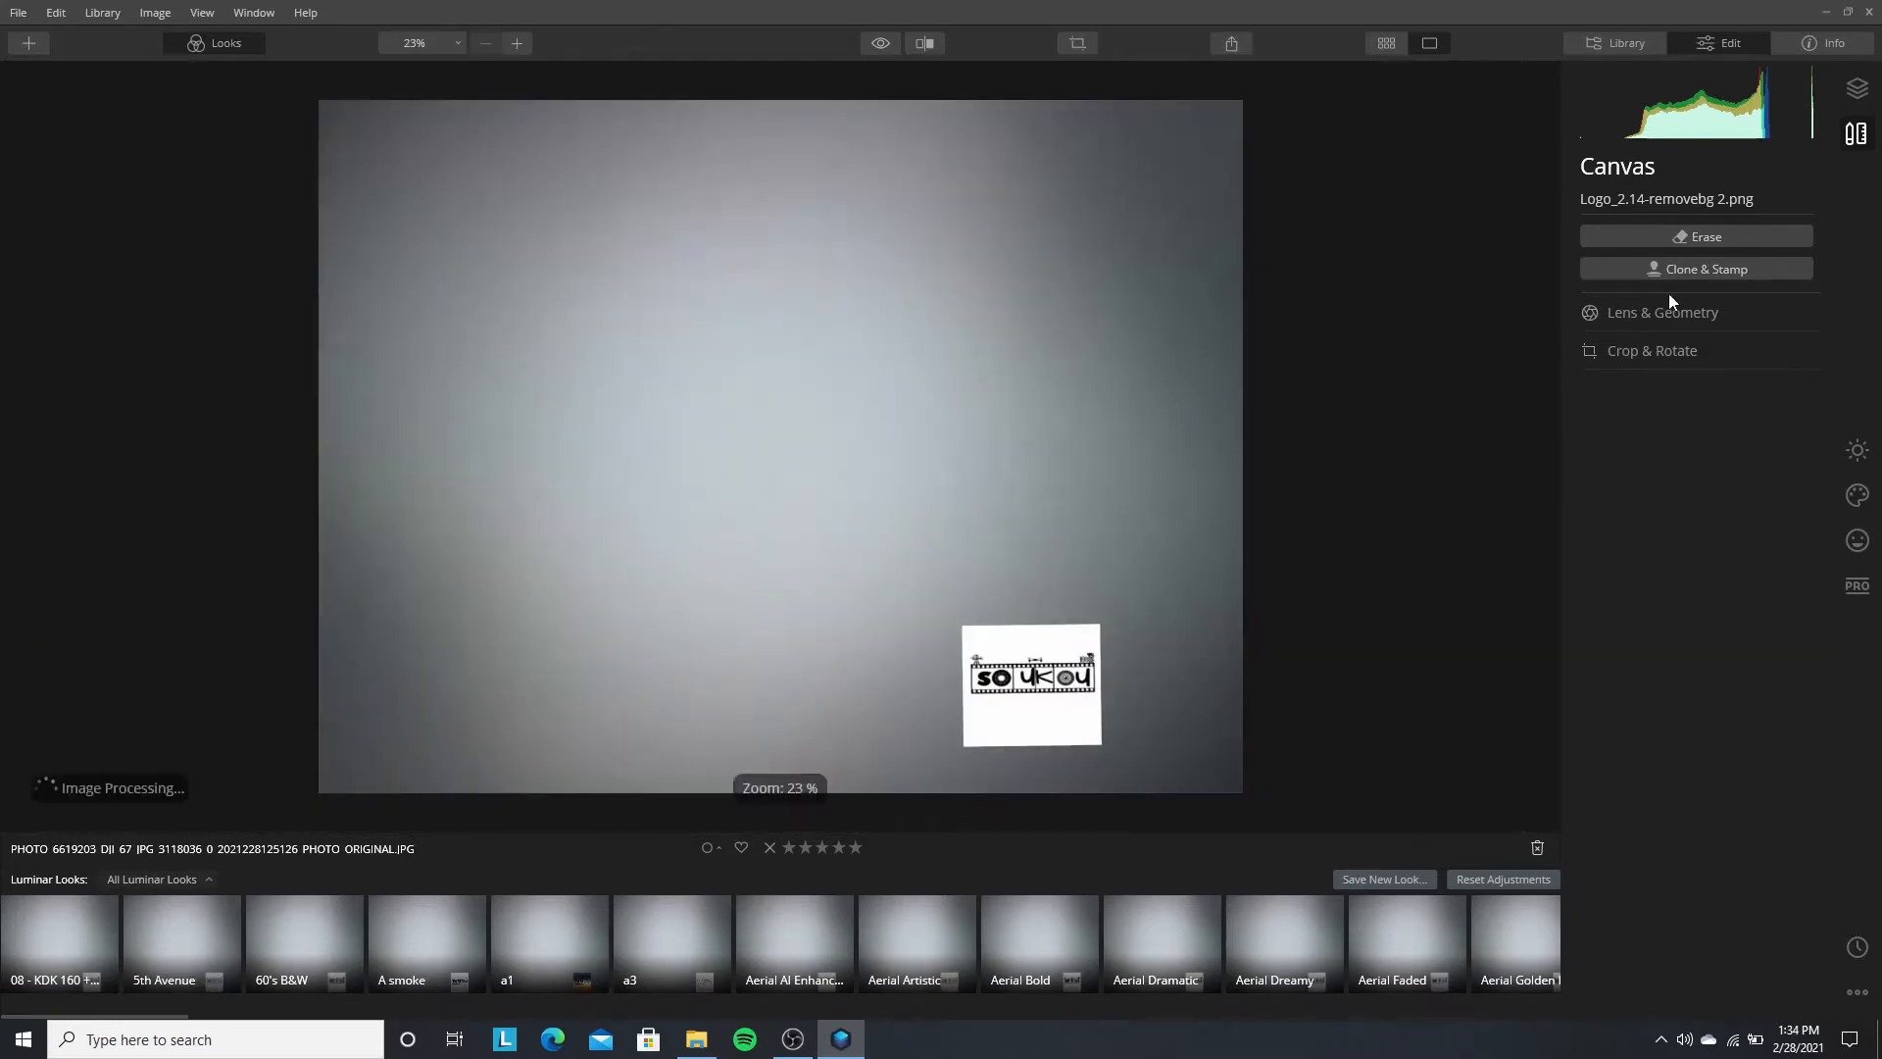
# Step: Raise the Exposure of the base photo layer to its maximum to turn the background white
pyautogui.click(1857, 93)
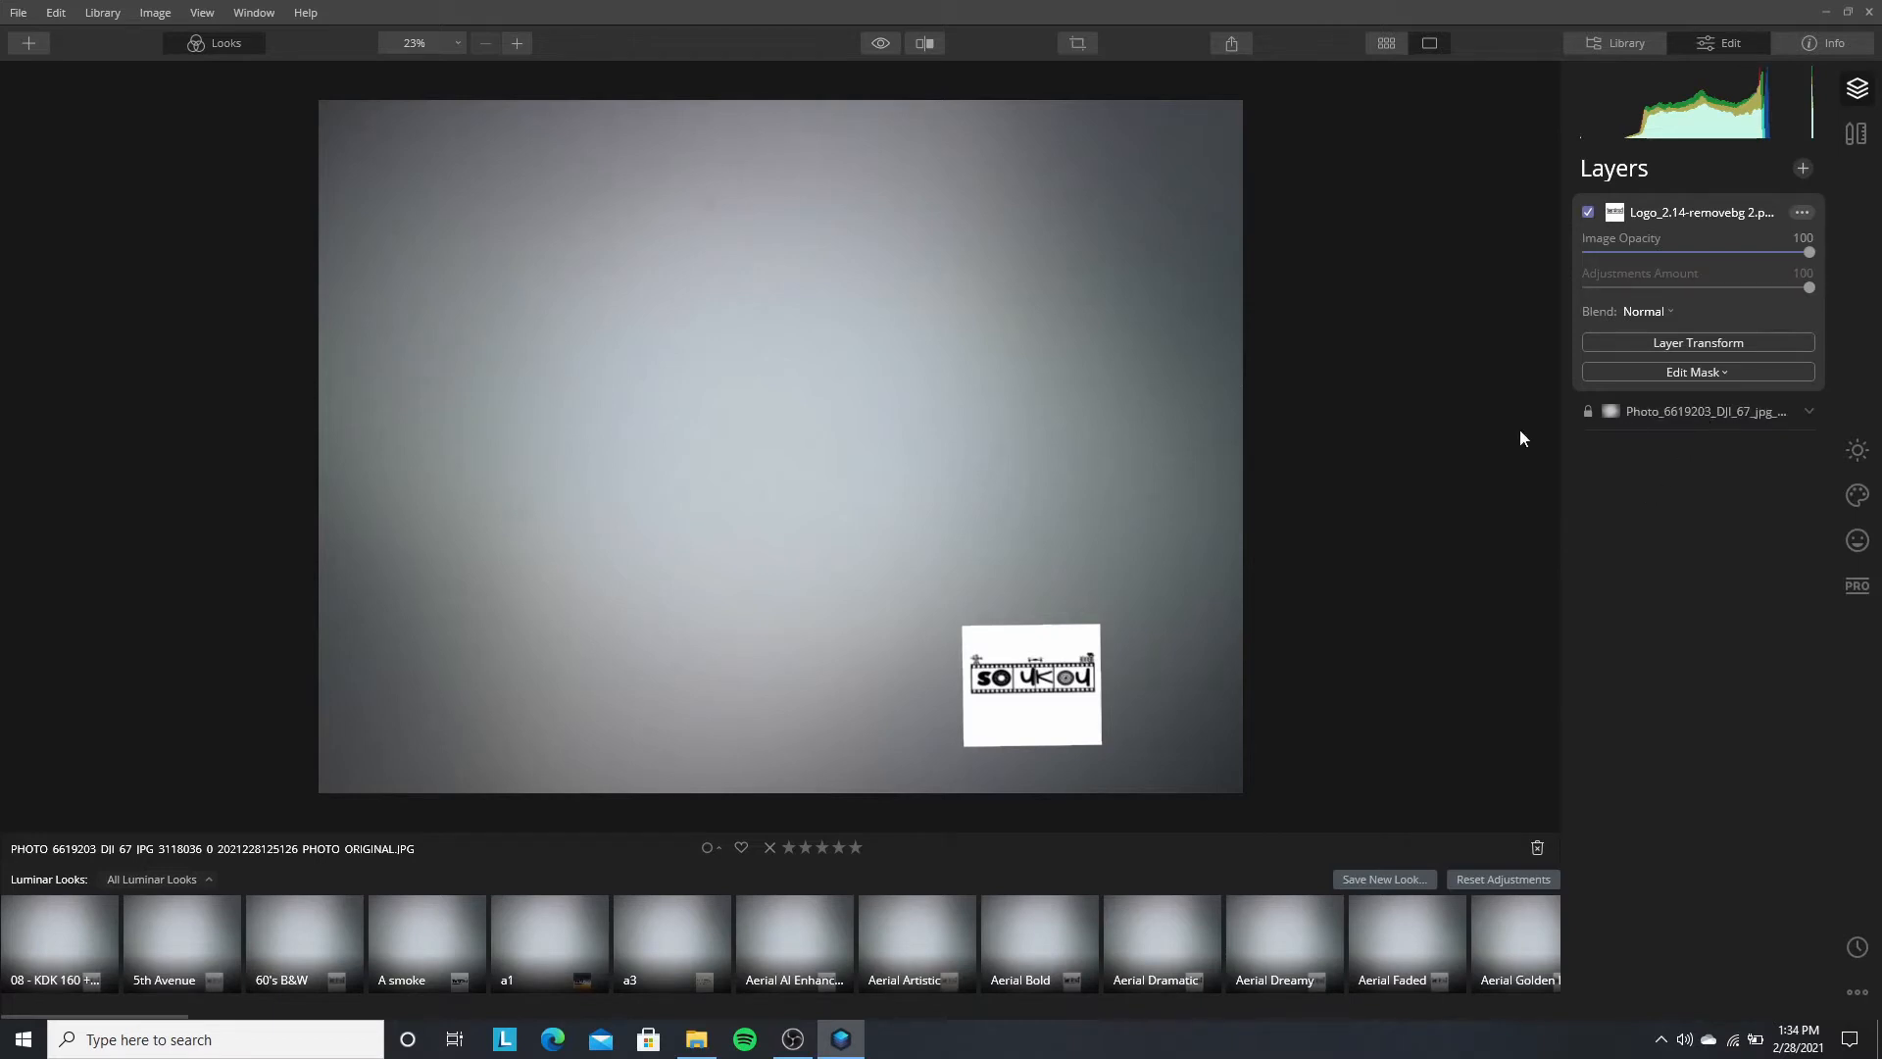
pyautogui.click(1660, 412)
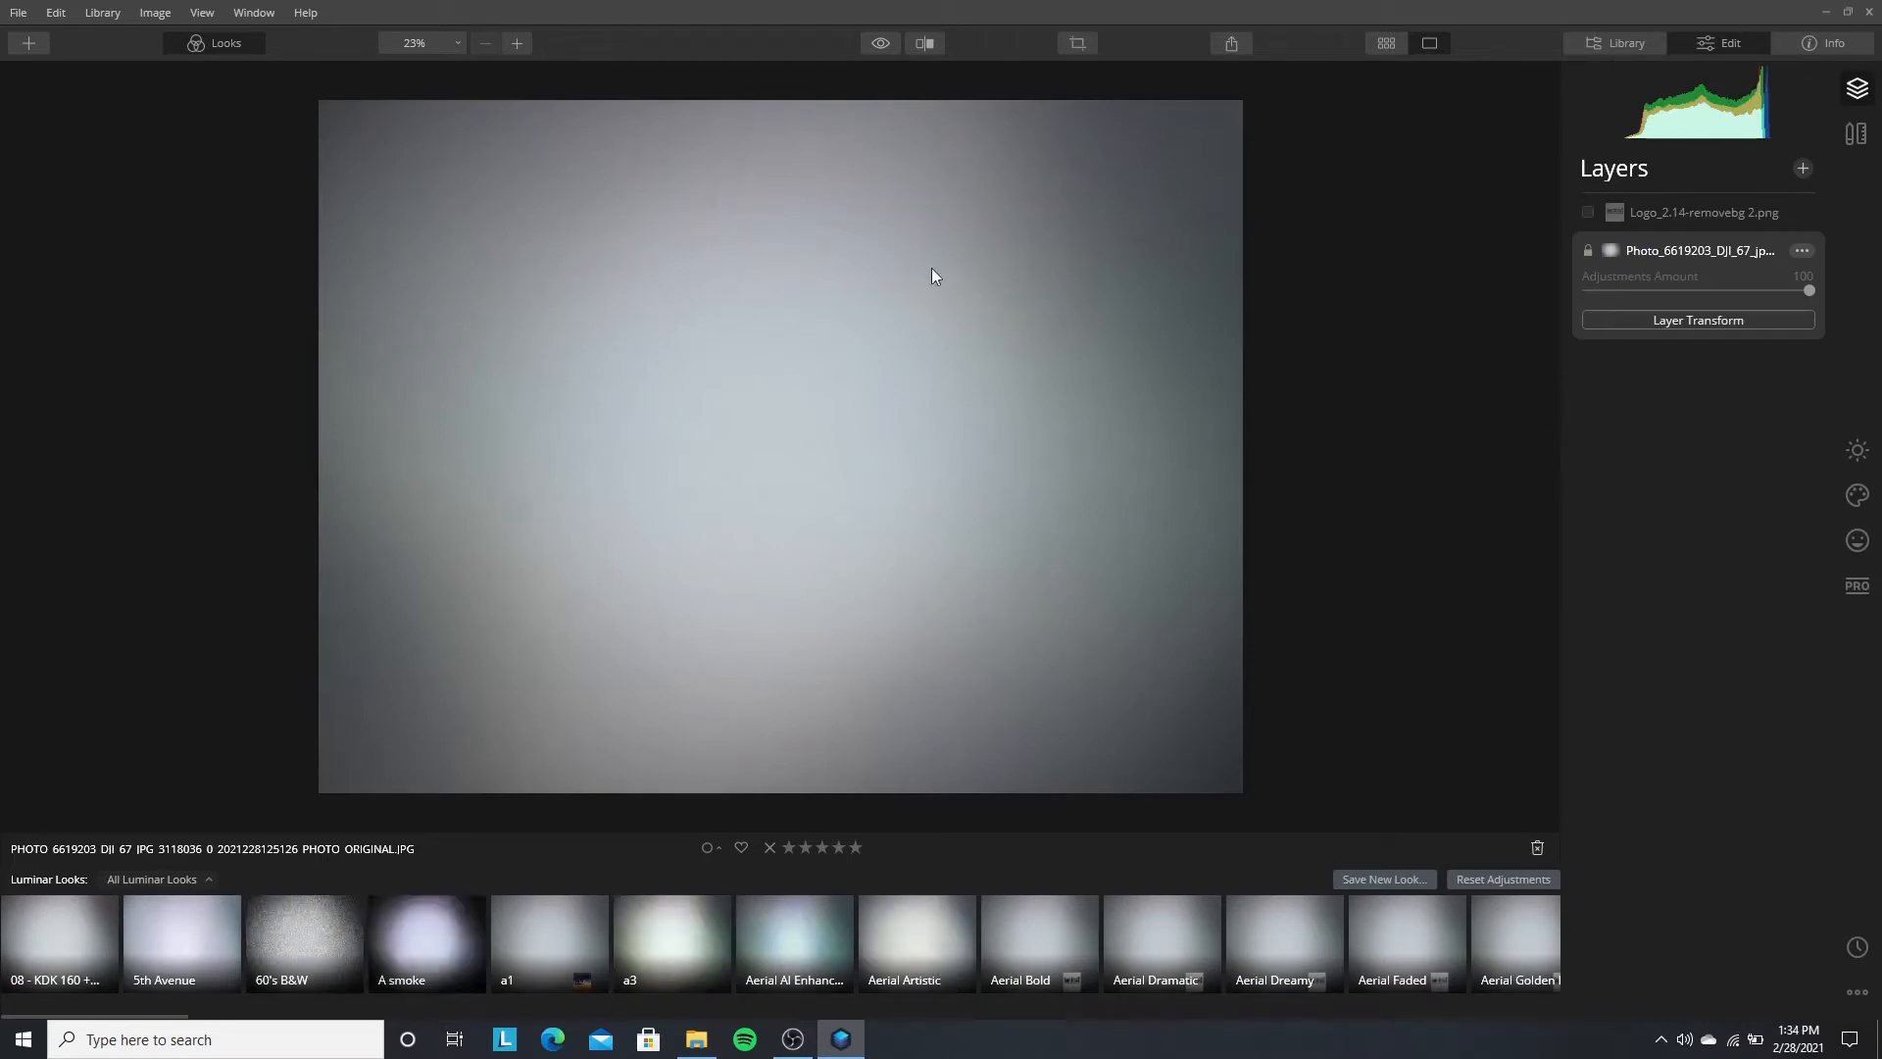
pyautogui.click(1856, 446)
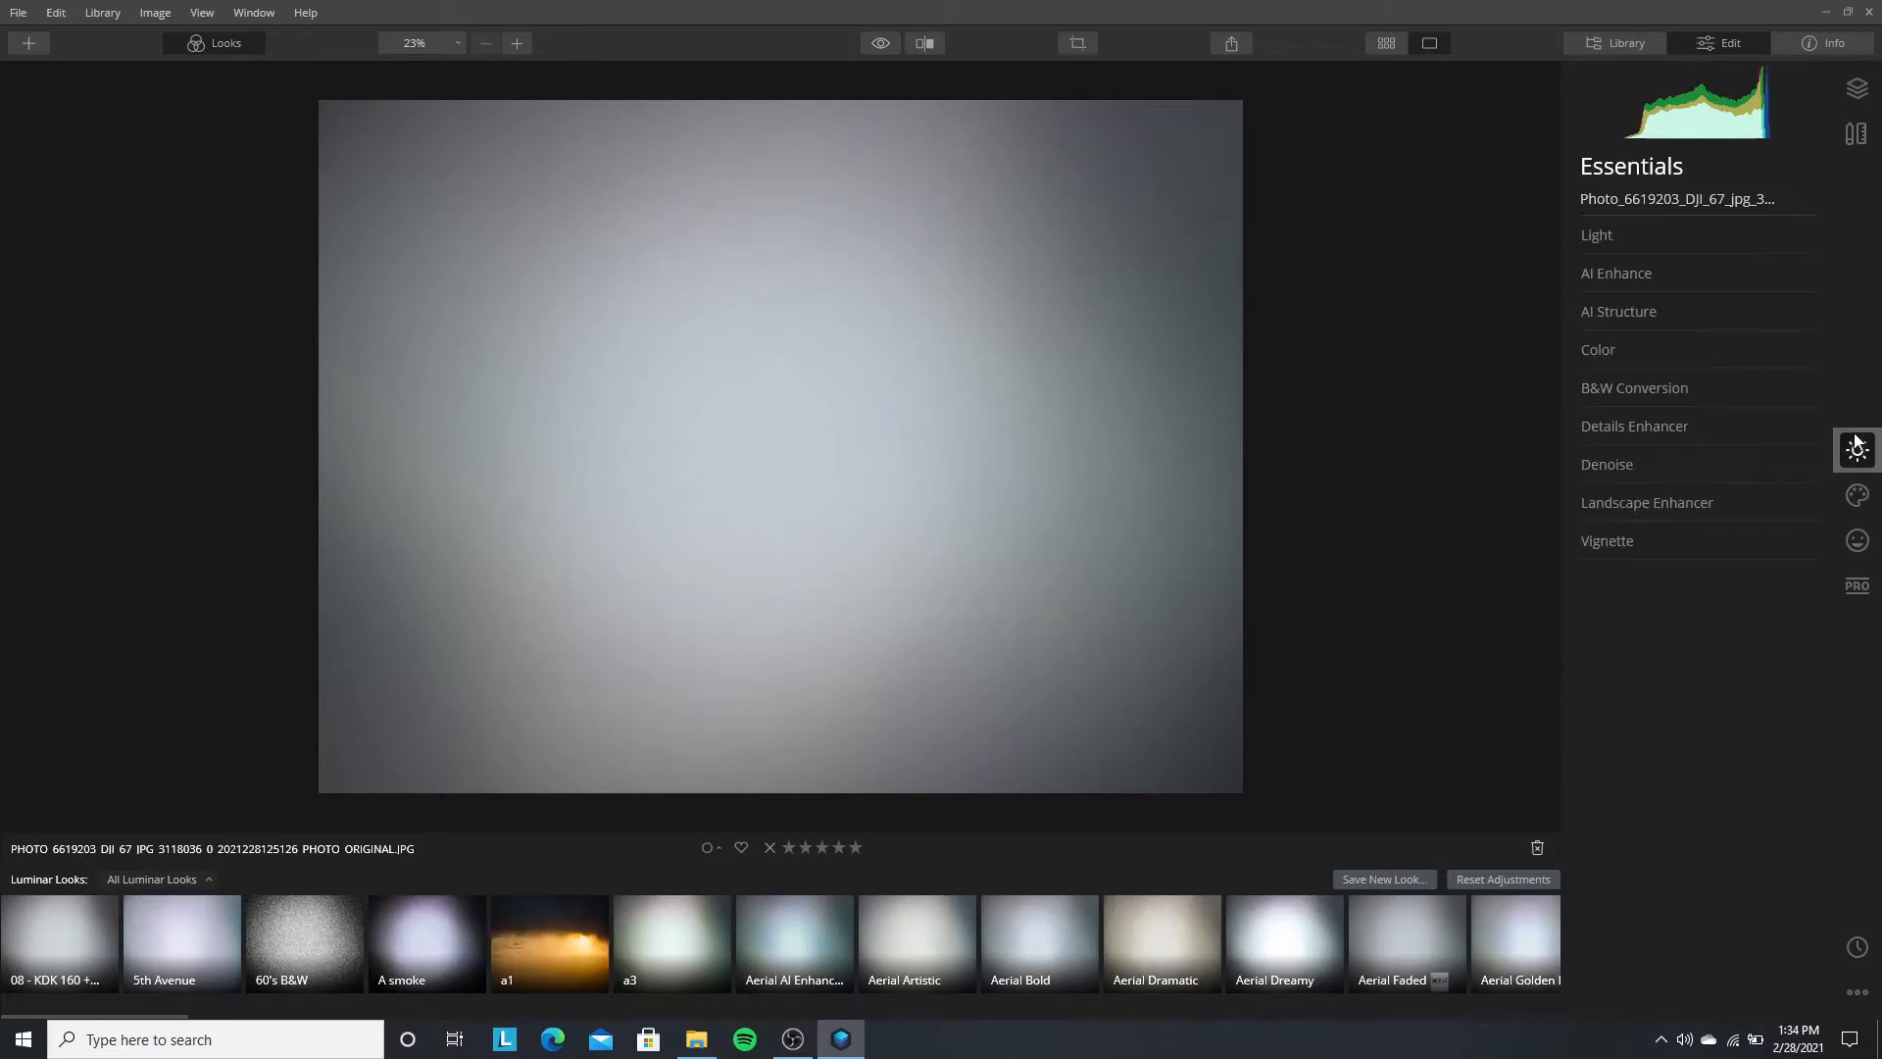
pyautogui.click(1635, 240)
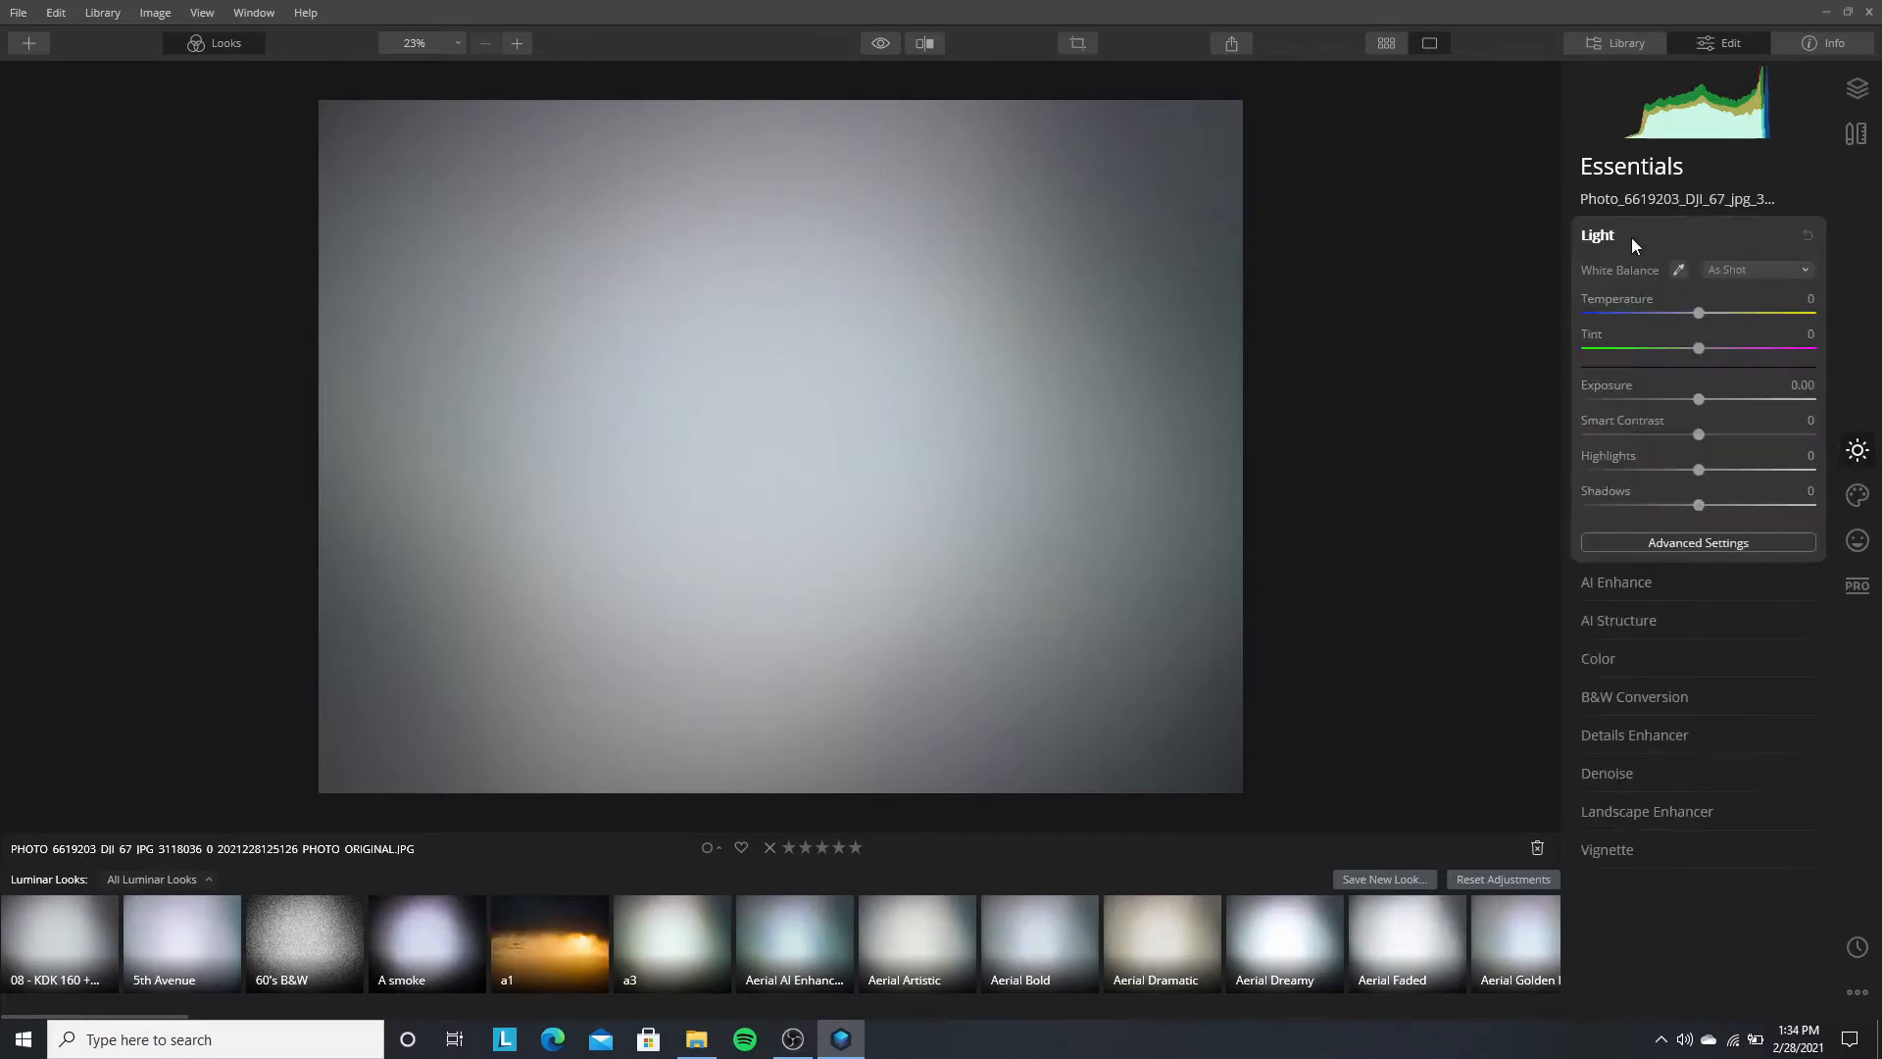
pyautogui.moveTo(1698, 399); pyautogui.dragTo(1827, 407)
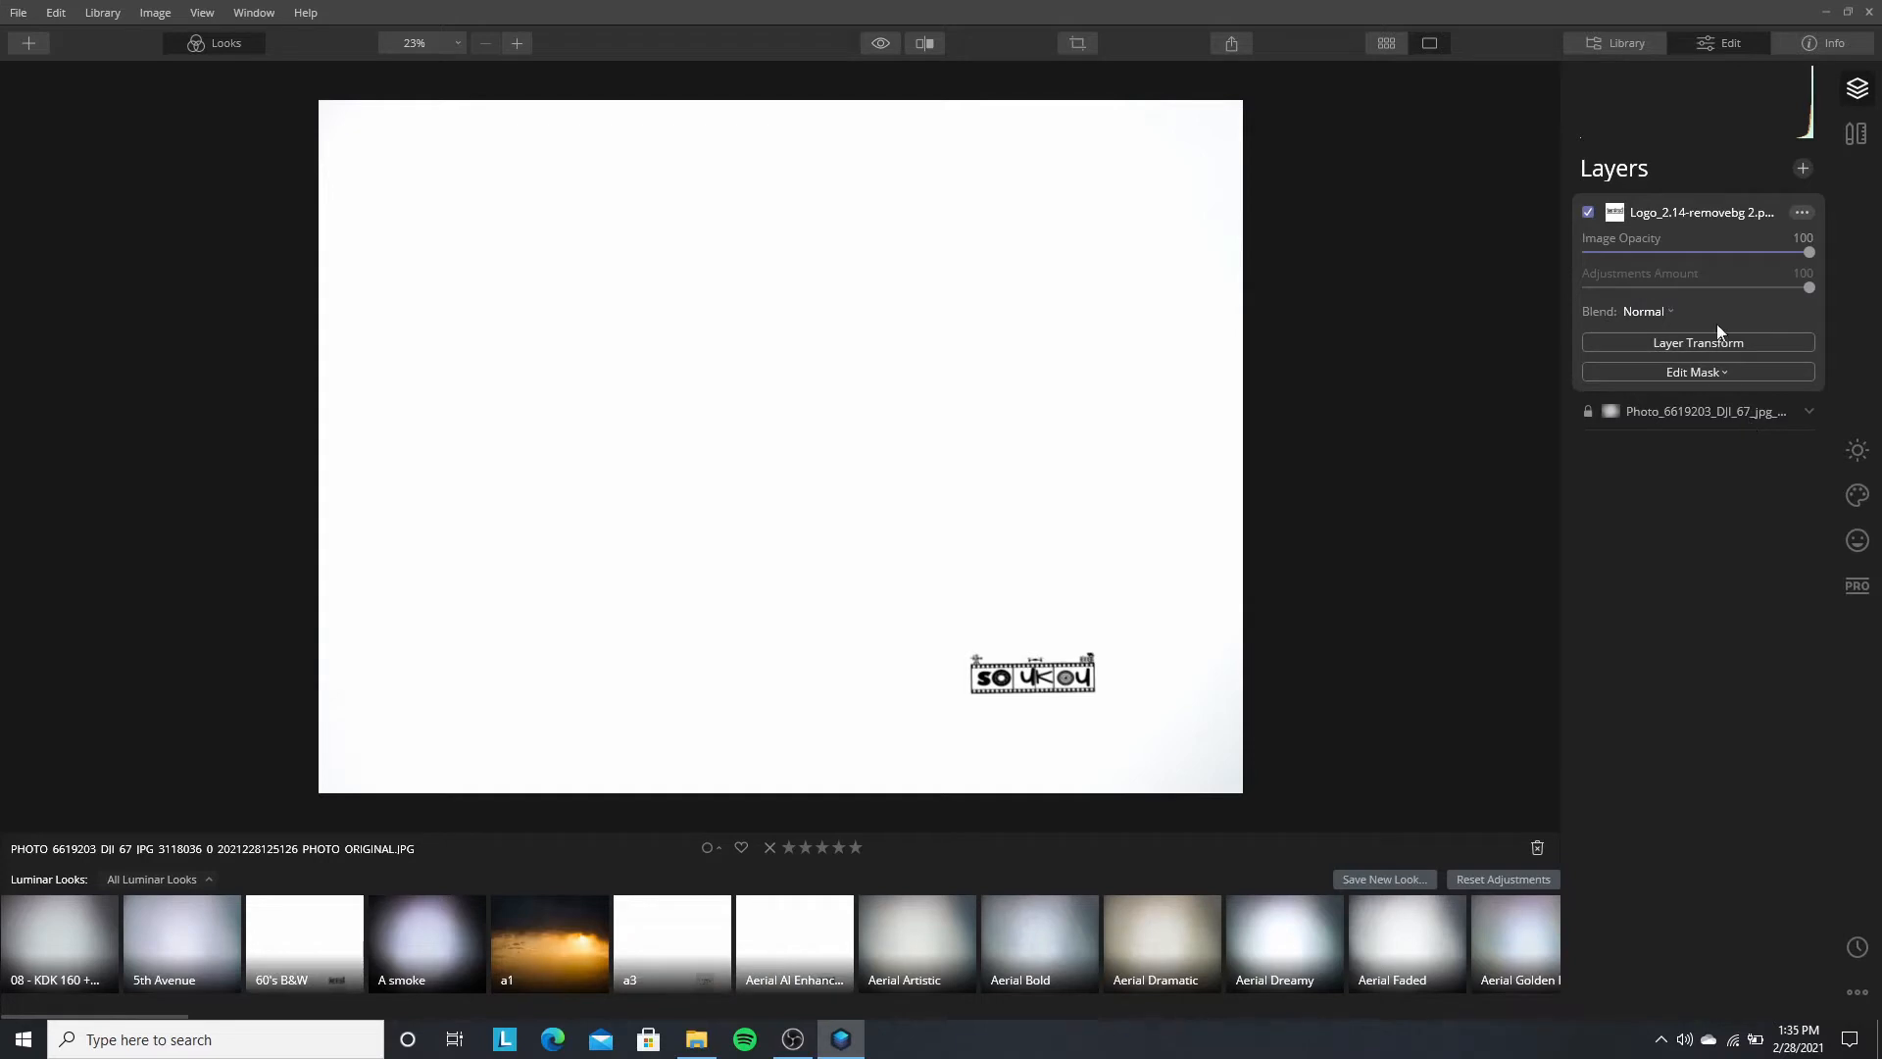
pyautogui.click(1800, 212)
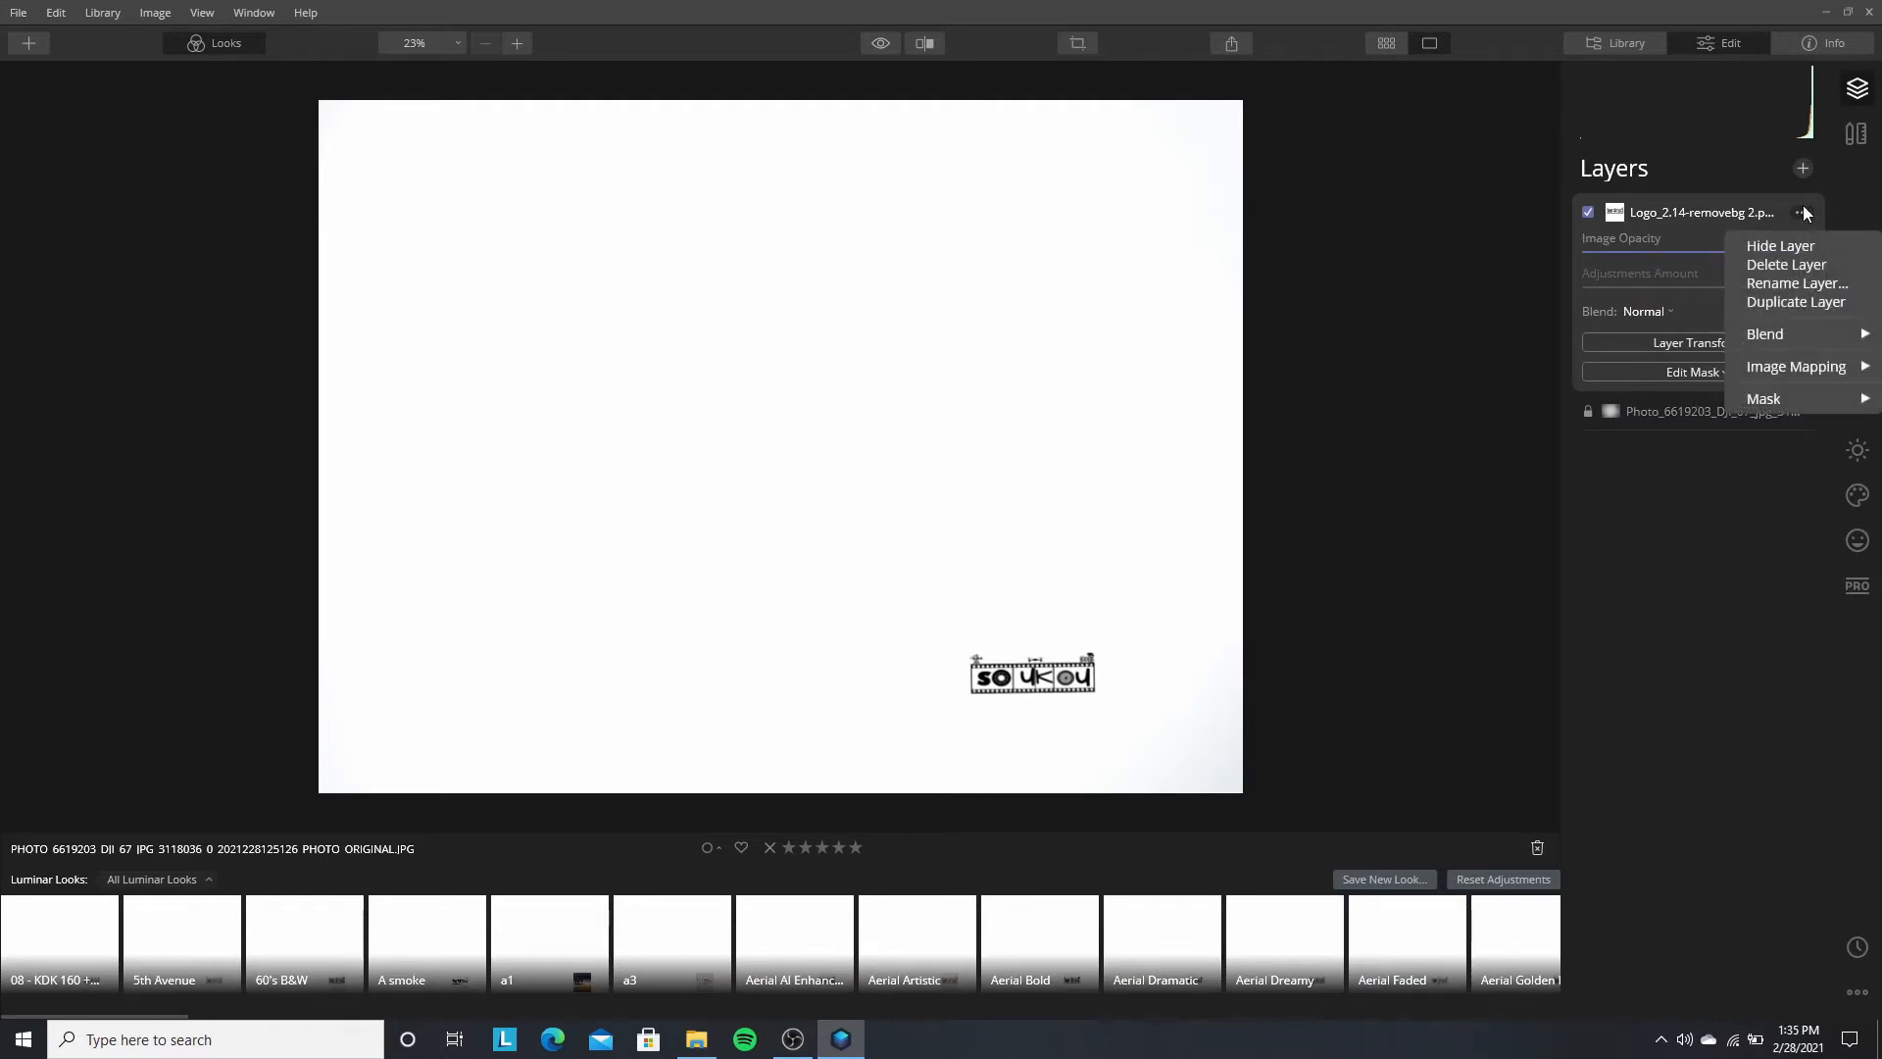
pyautogui.moveTo(1811, 337)
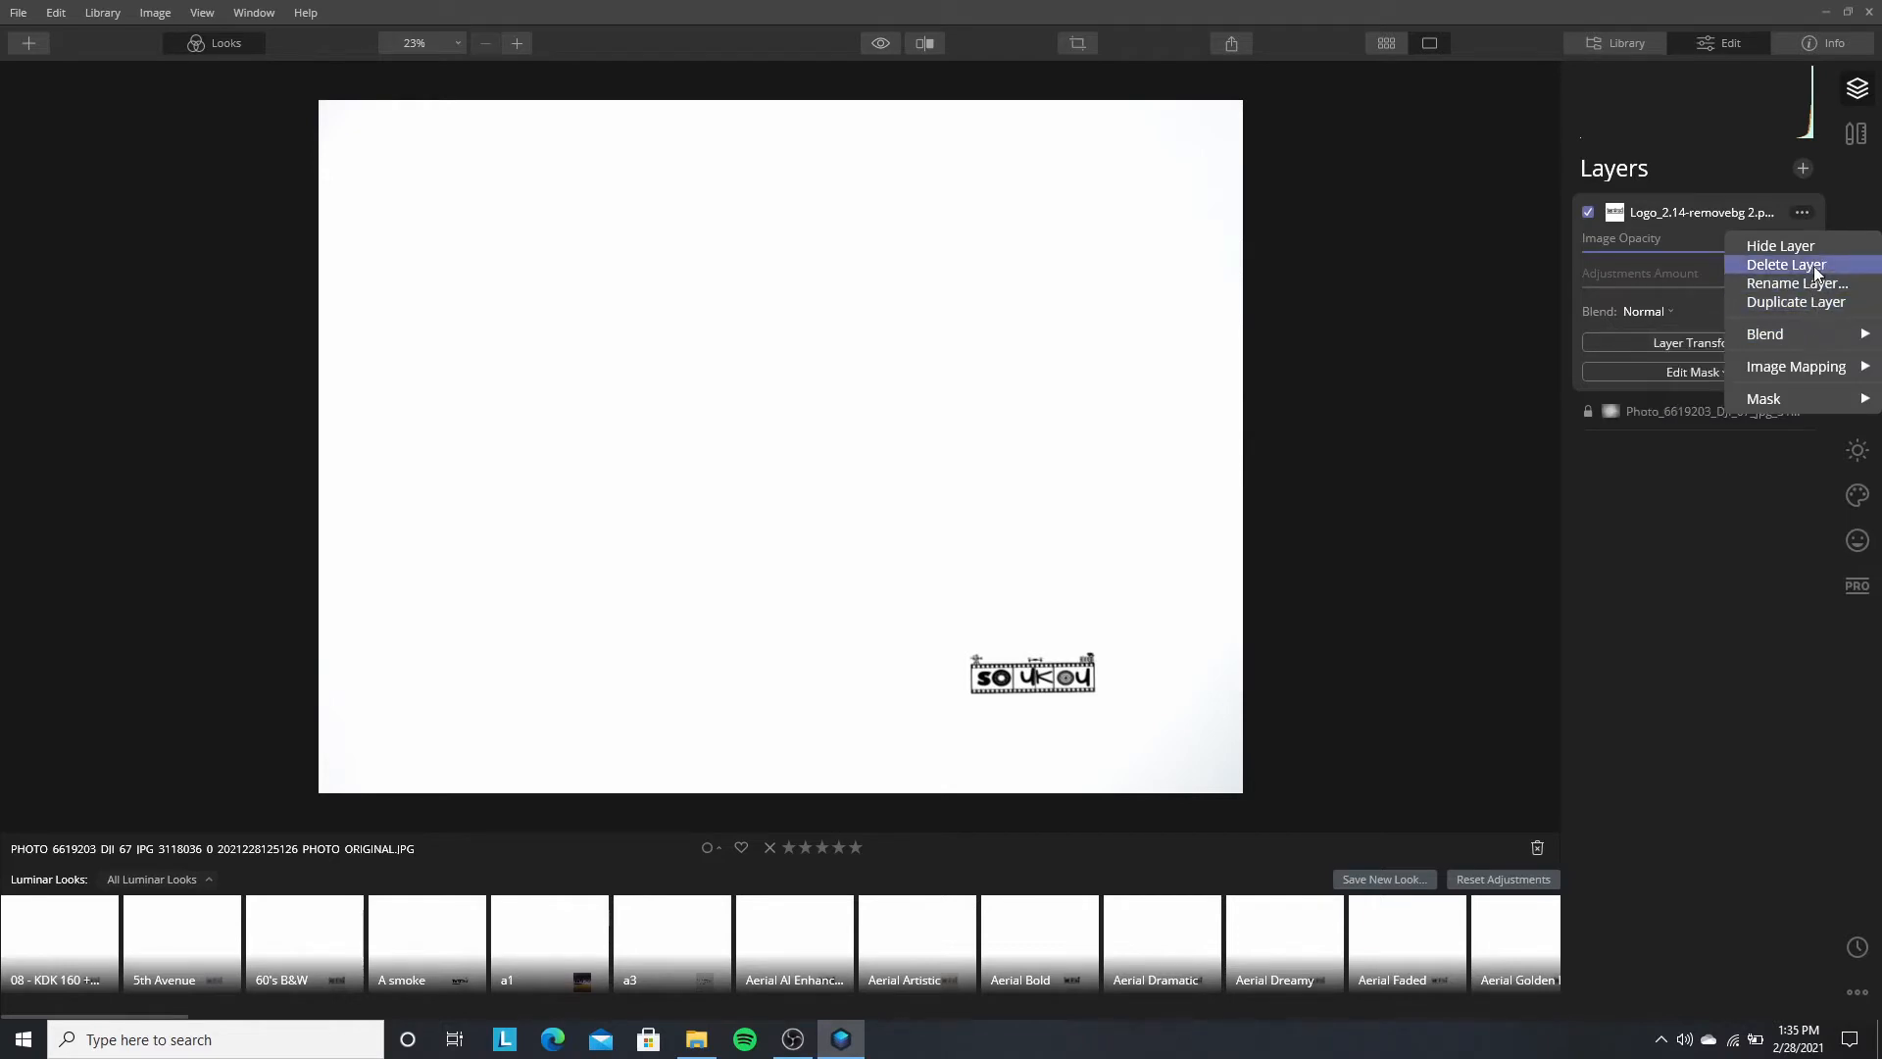
pyautogui.click(1768, 468)
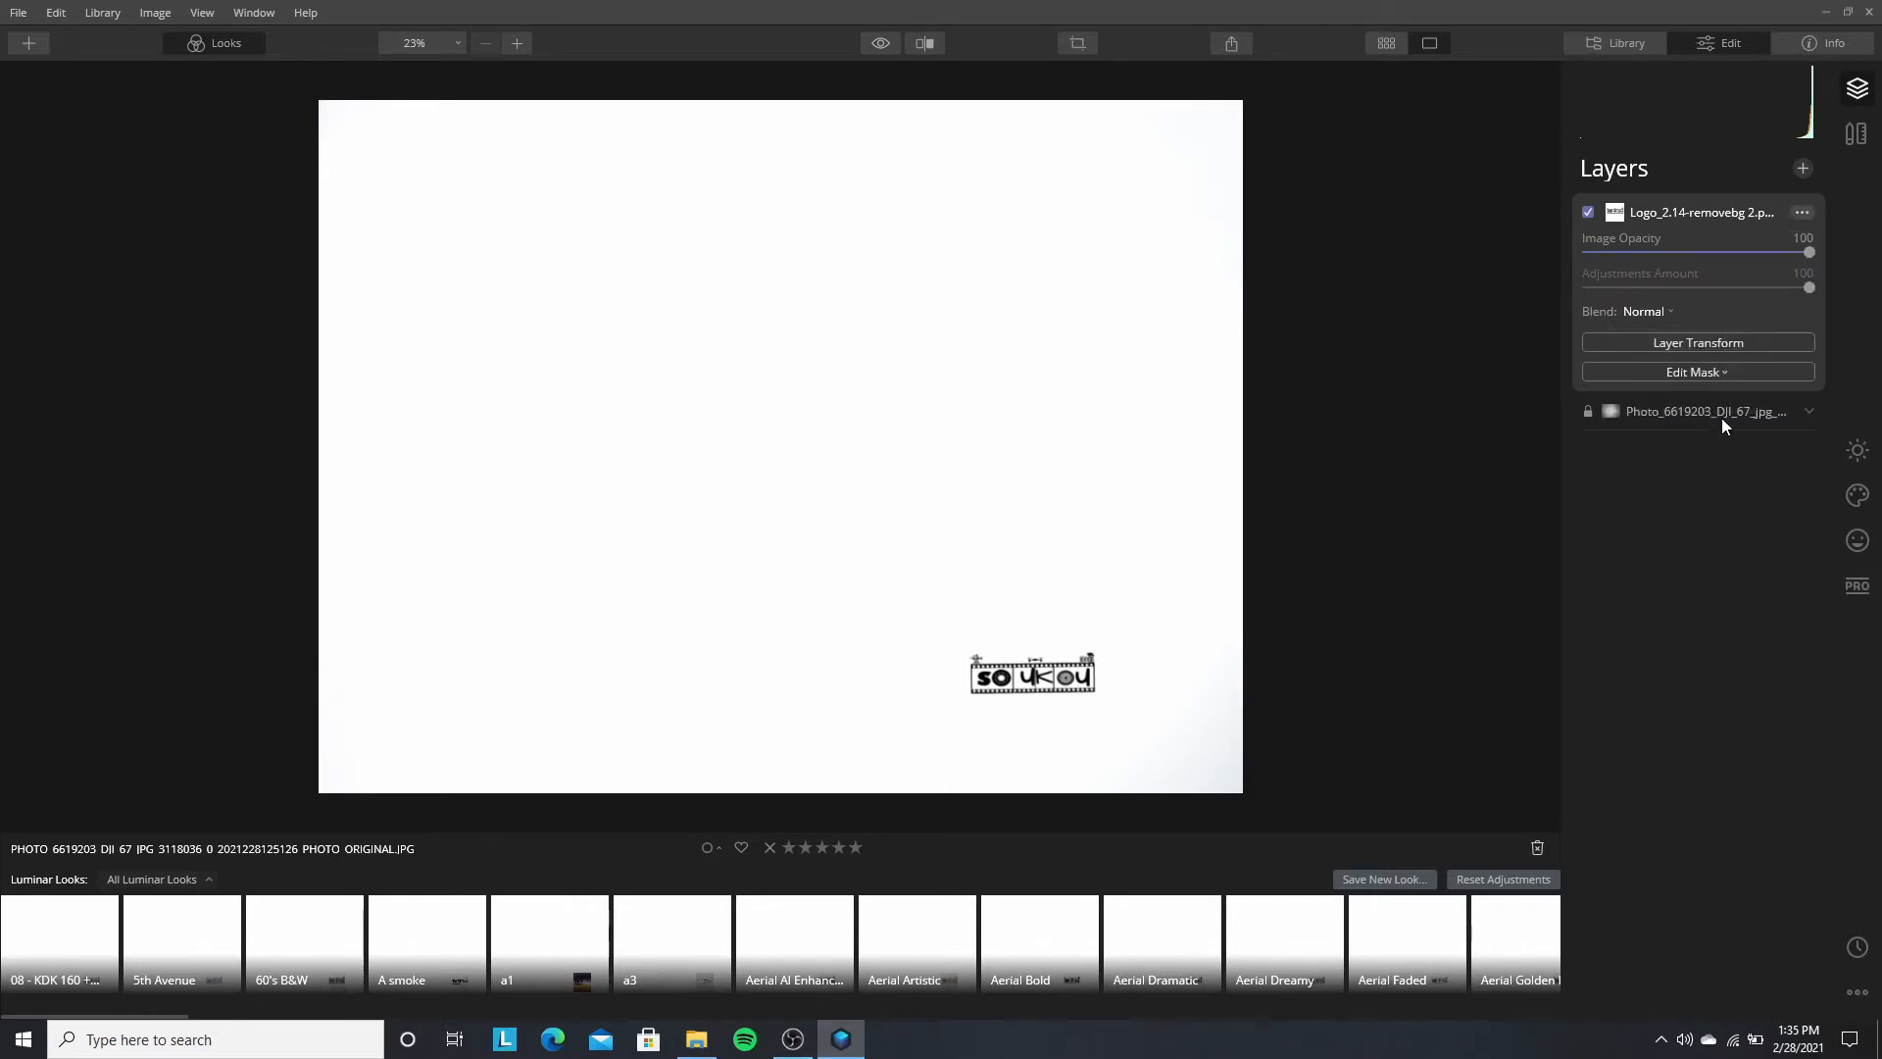
pyautogui.click(1722, 417)
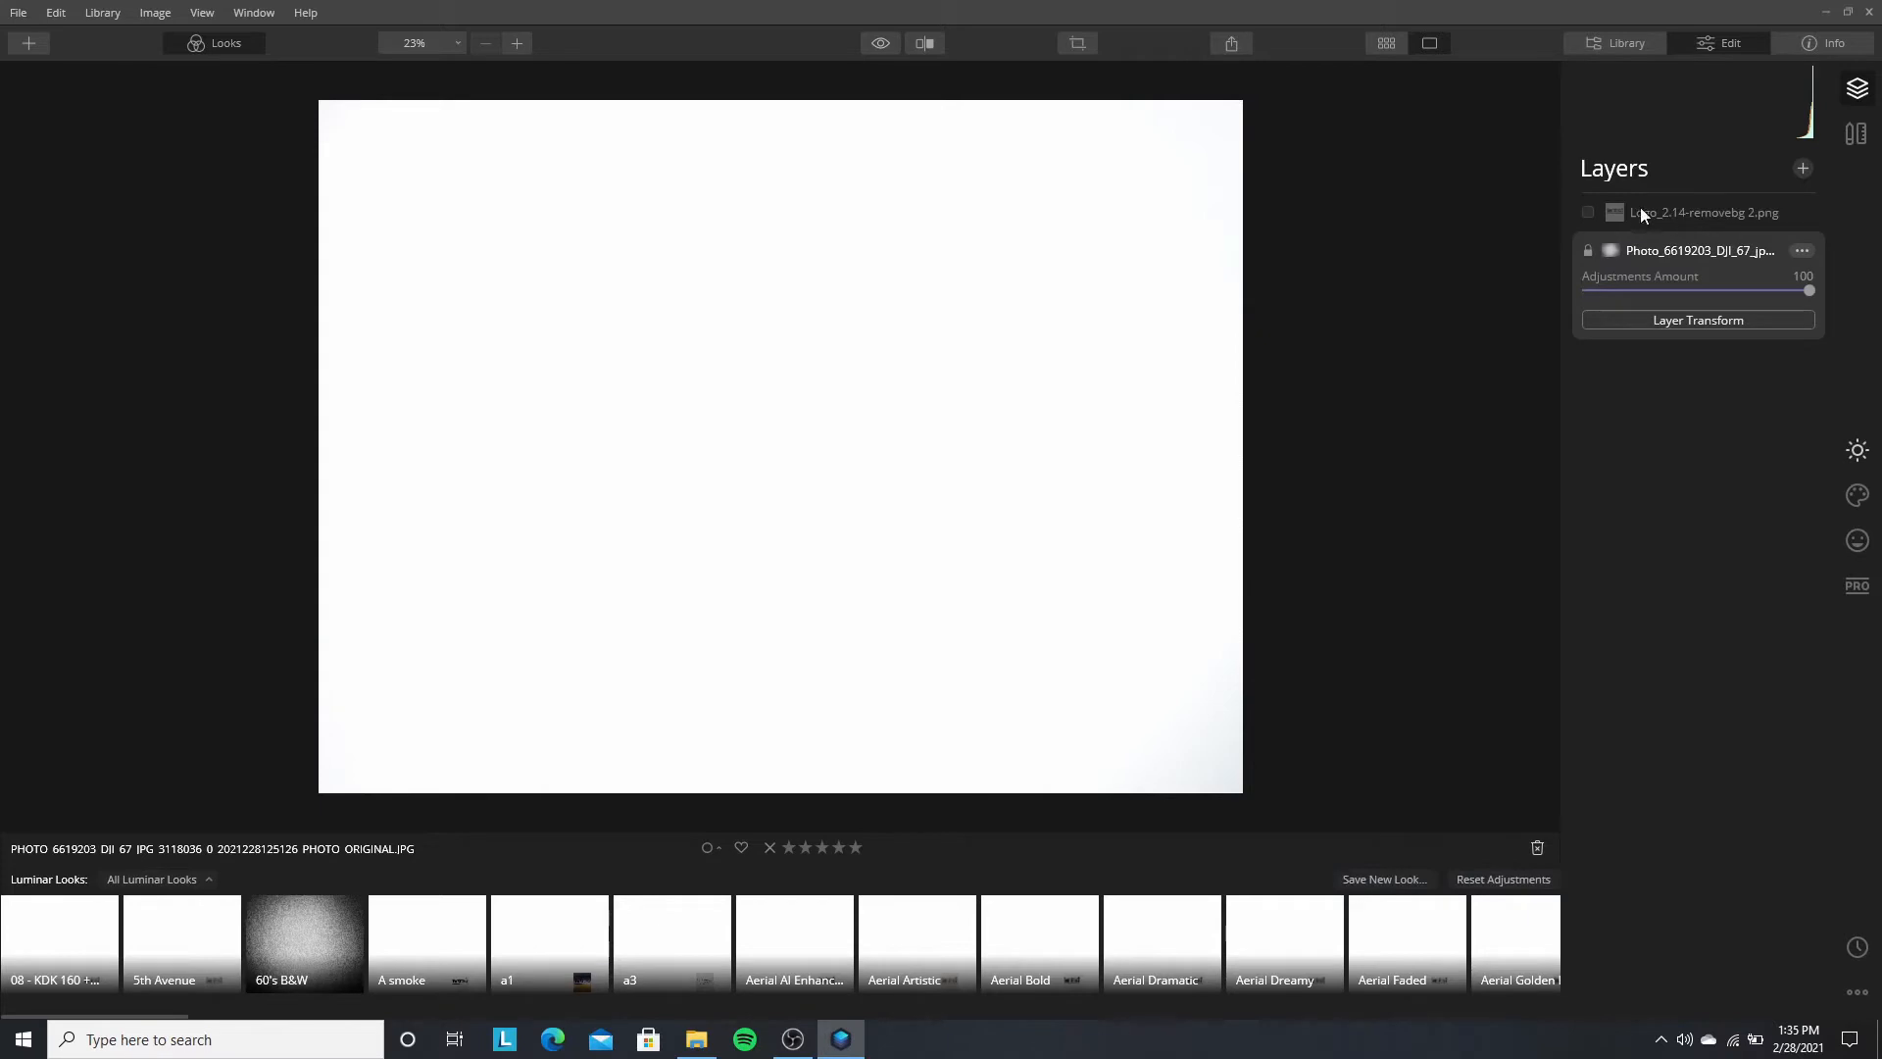
pyautogui.click(1586, 213)
pyautogui.click(1690, 214)
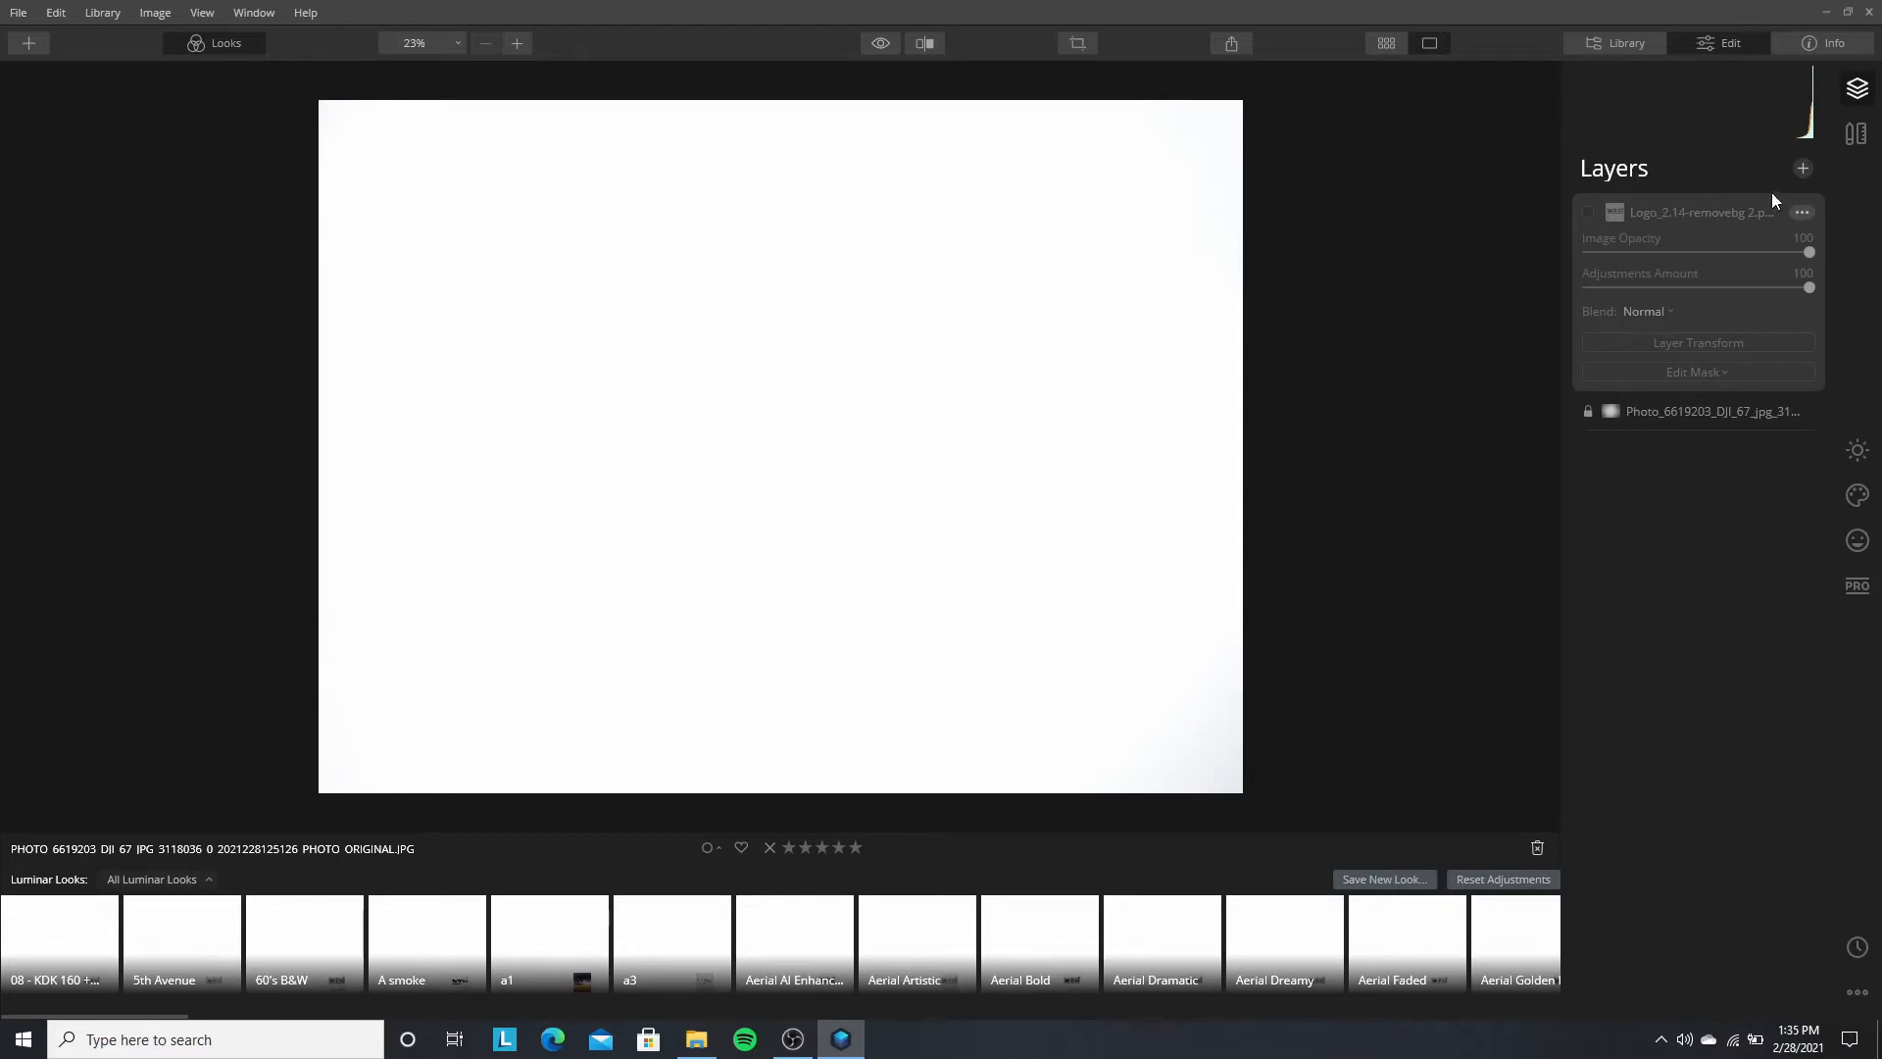
pyautogui.click(1589, 213)
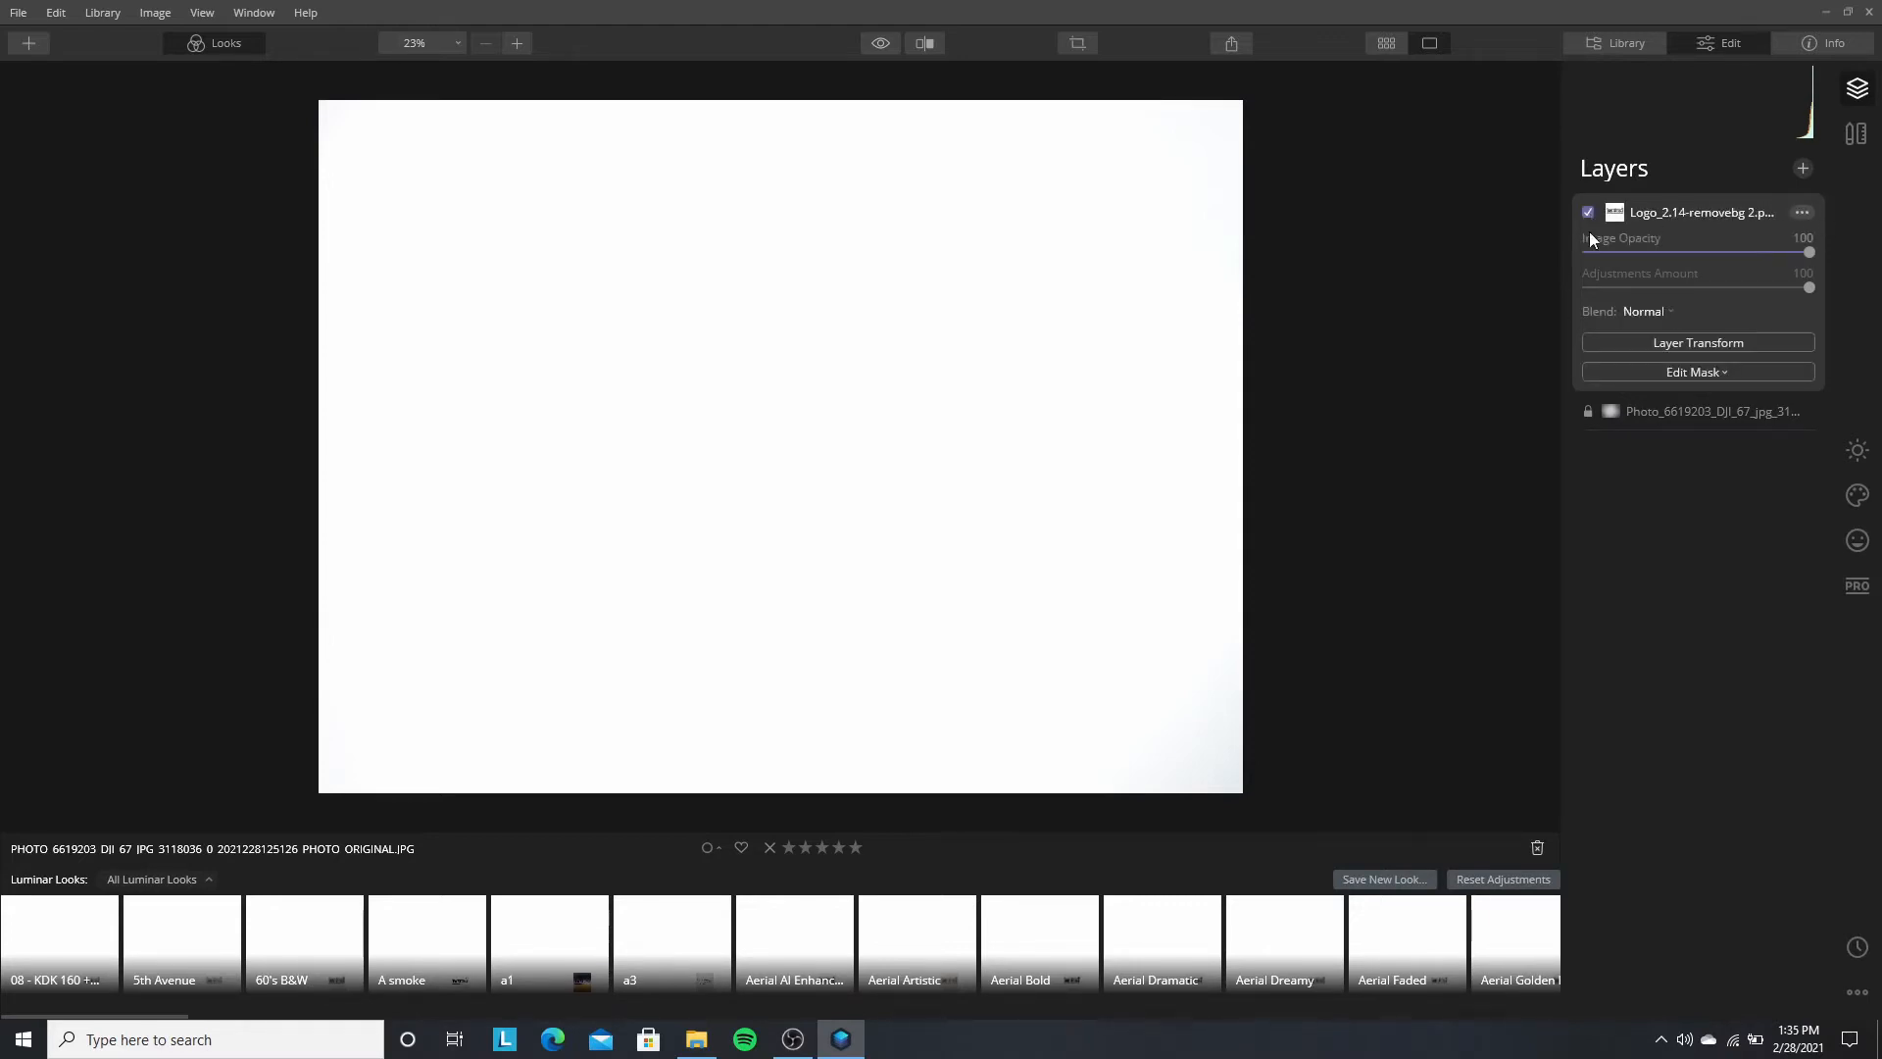
# Step: Create a stamped layer from the photo with its logo and delete the original logo image layer
pyautogui.click(1802, 170)
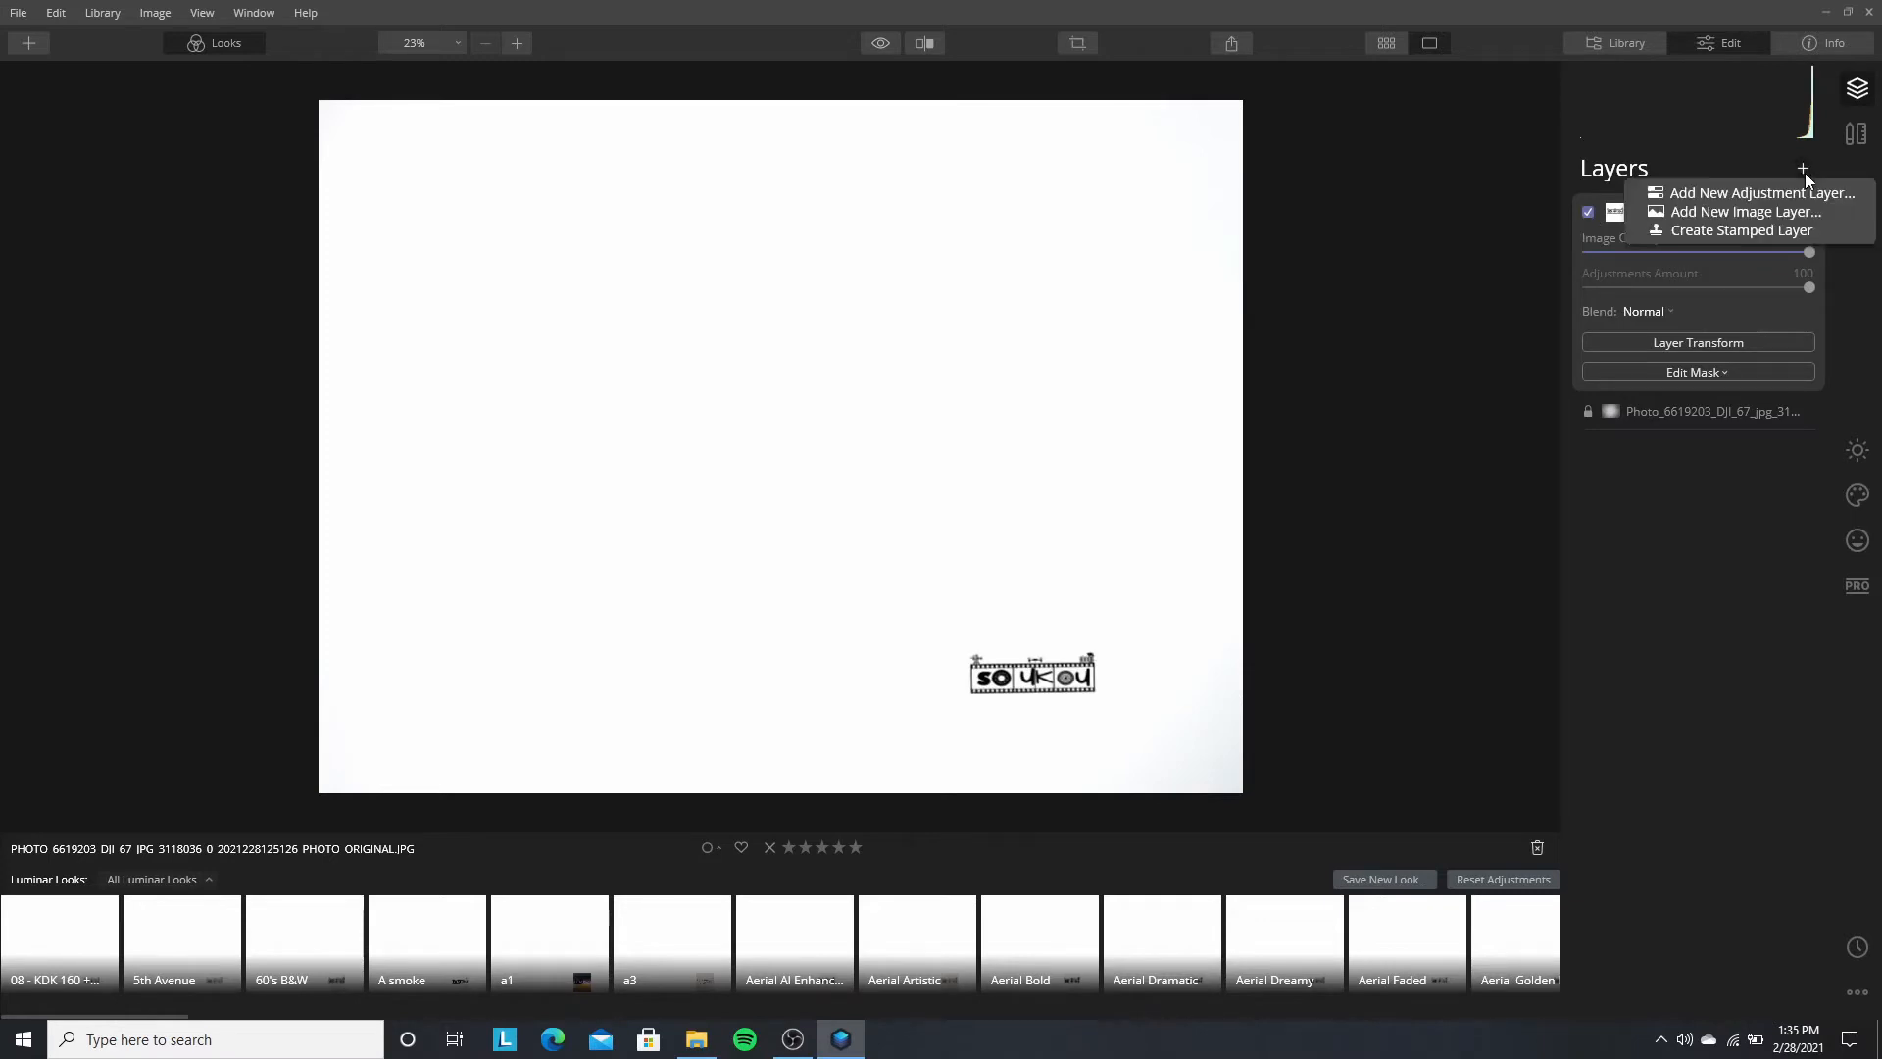
pyautogui.click(1766, 232)
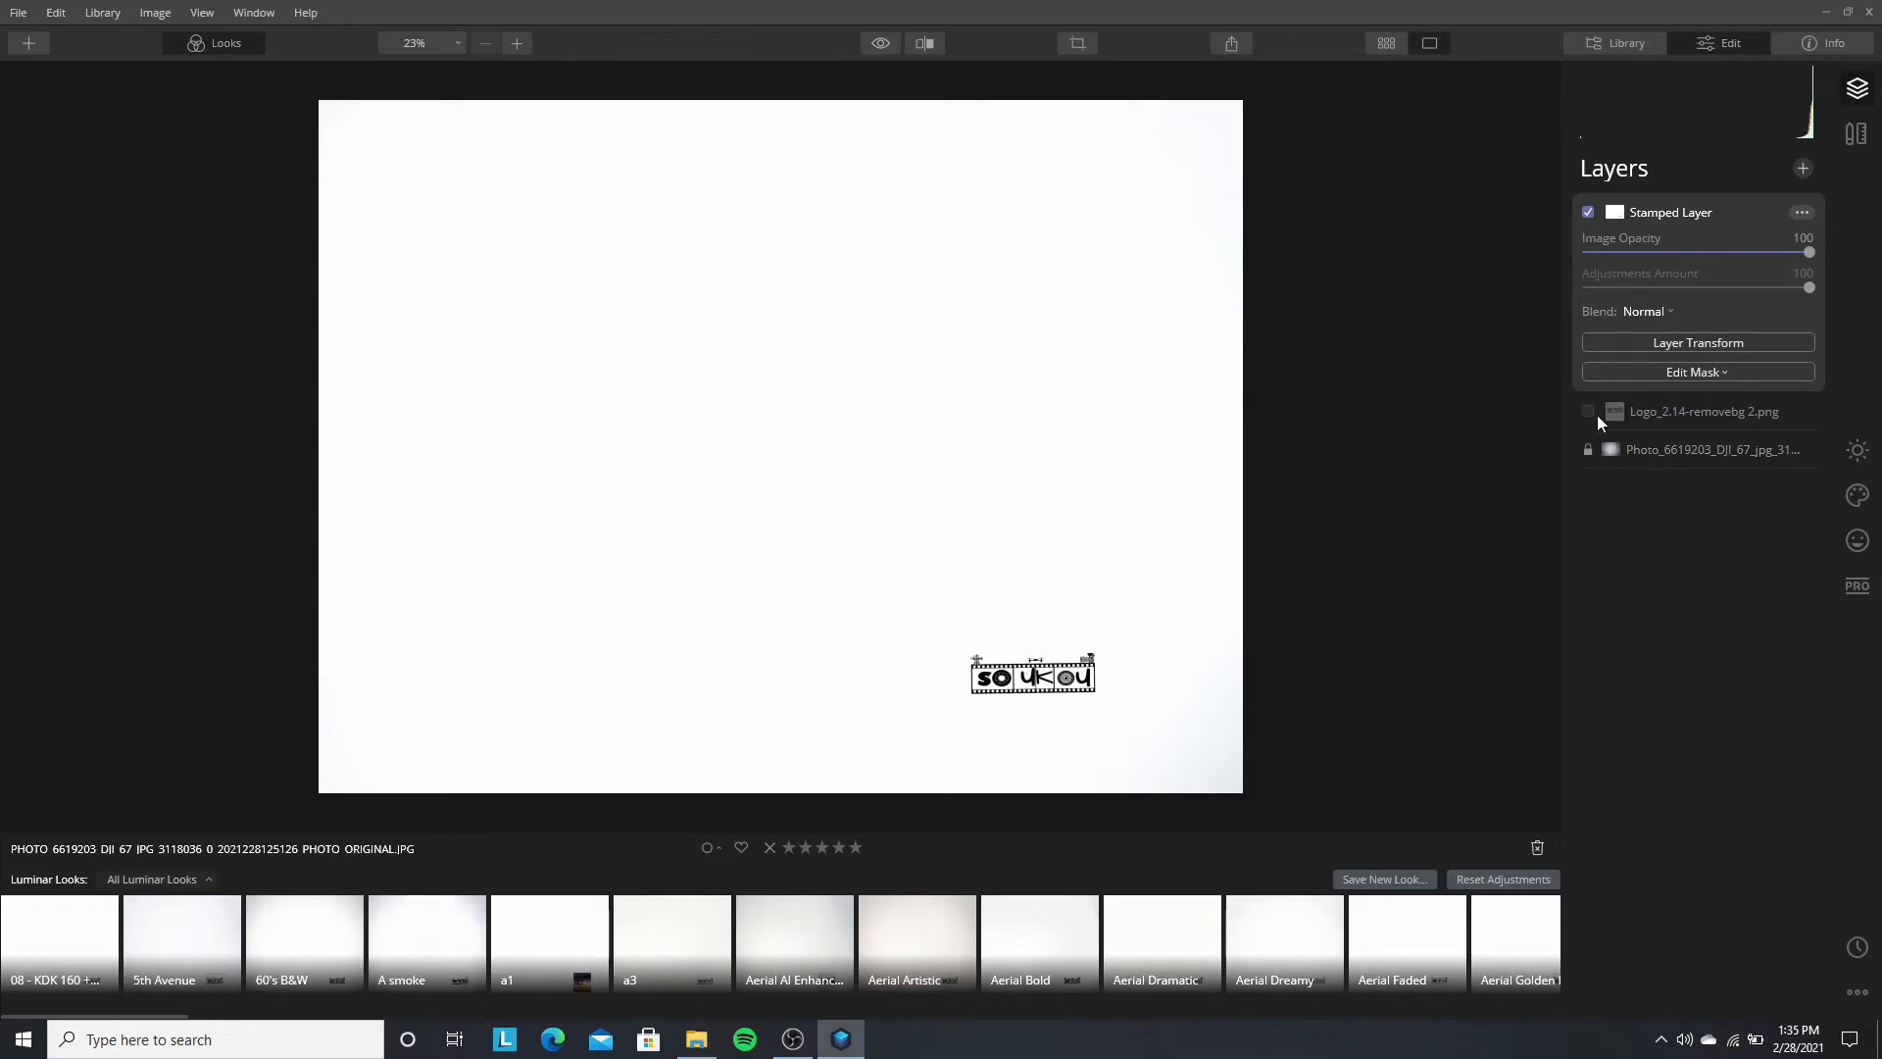
pyautogui.click(1752, 414)
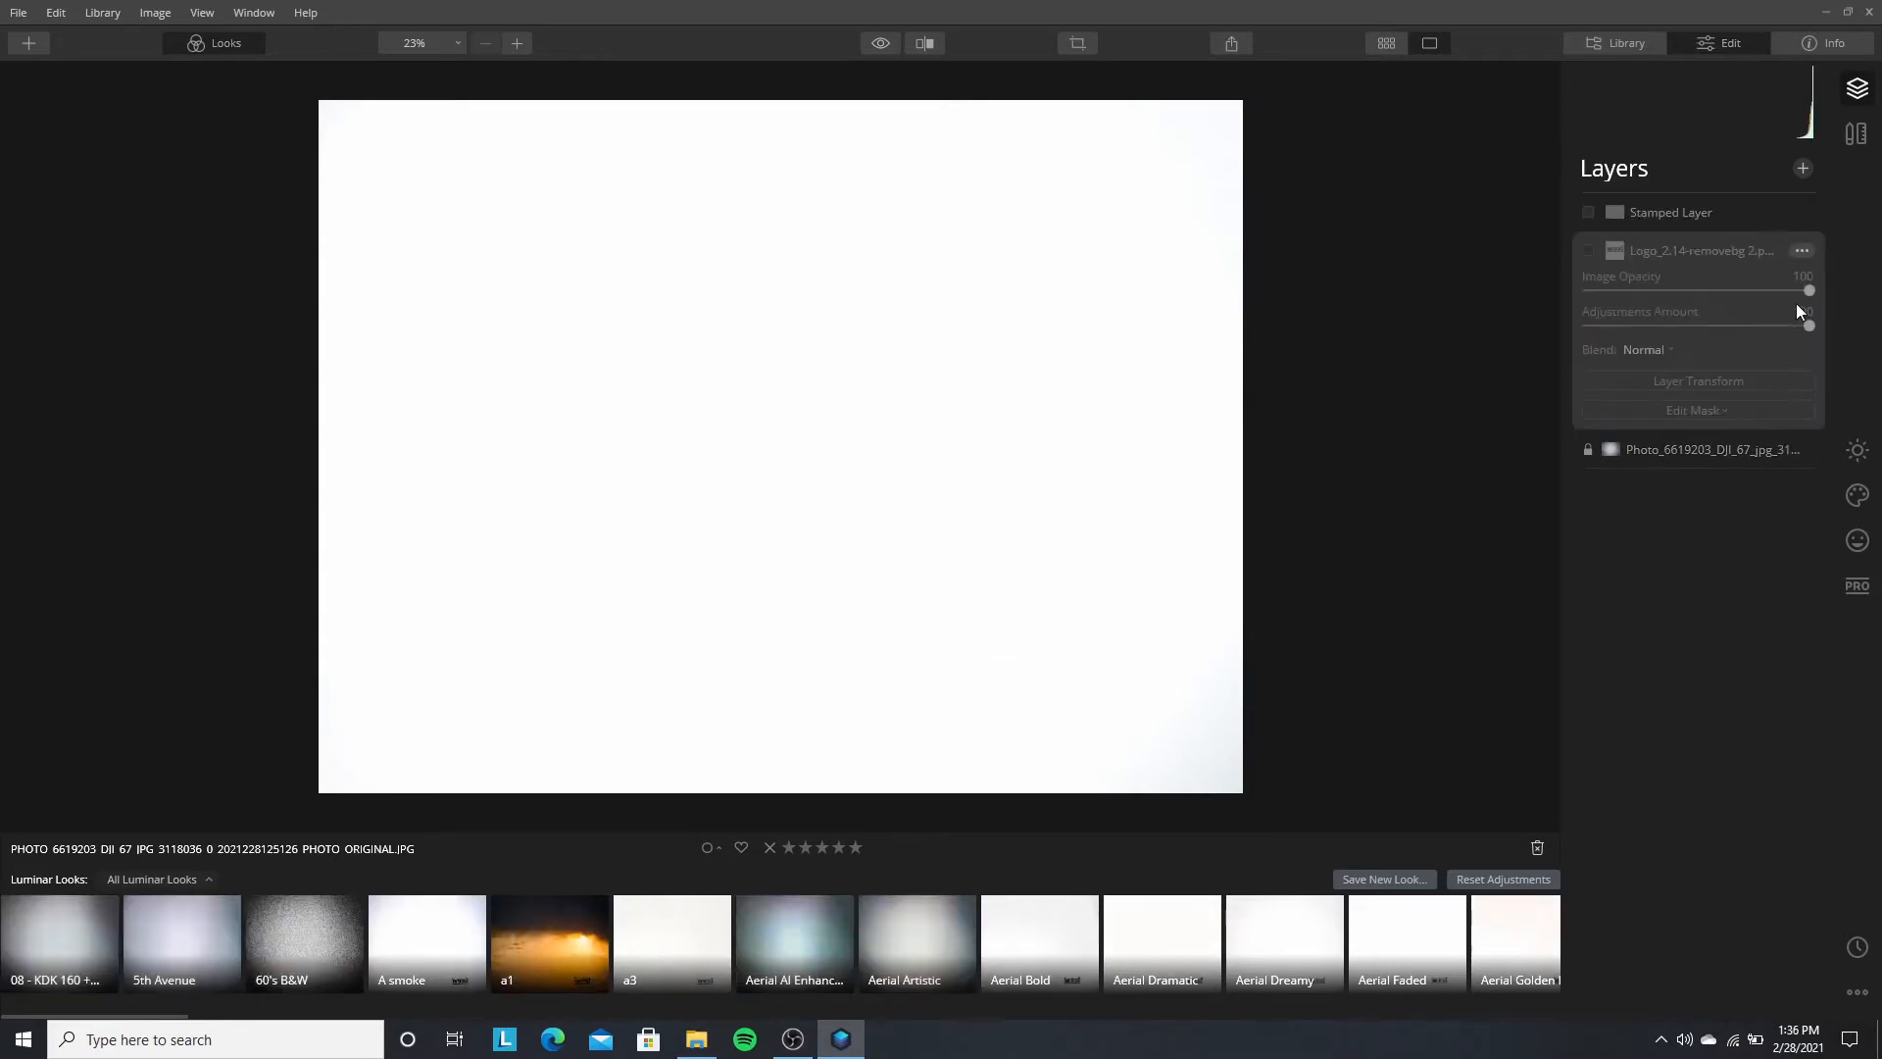
pyautogui.click(1807, 252)
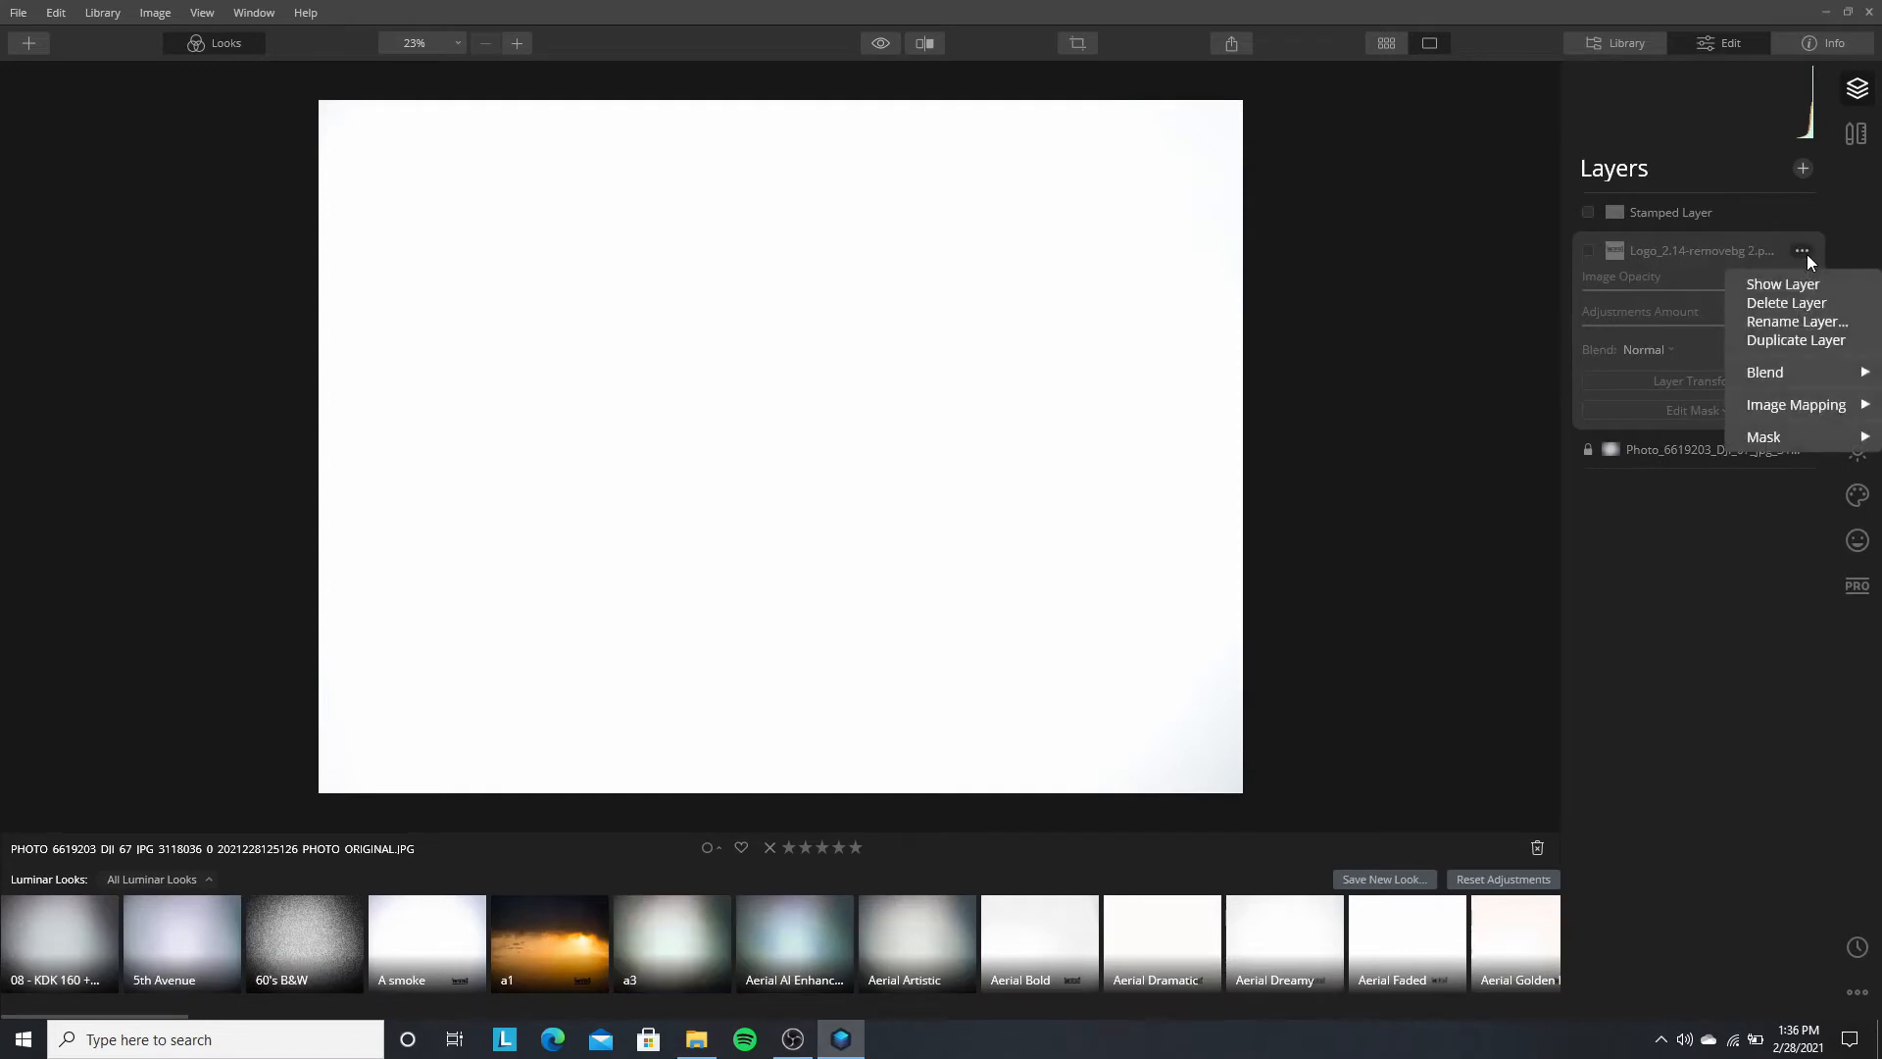
pyautogui.click(1777, 306)
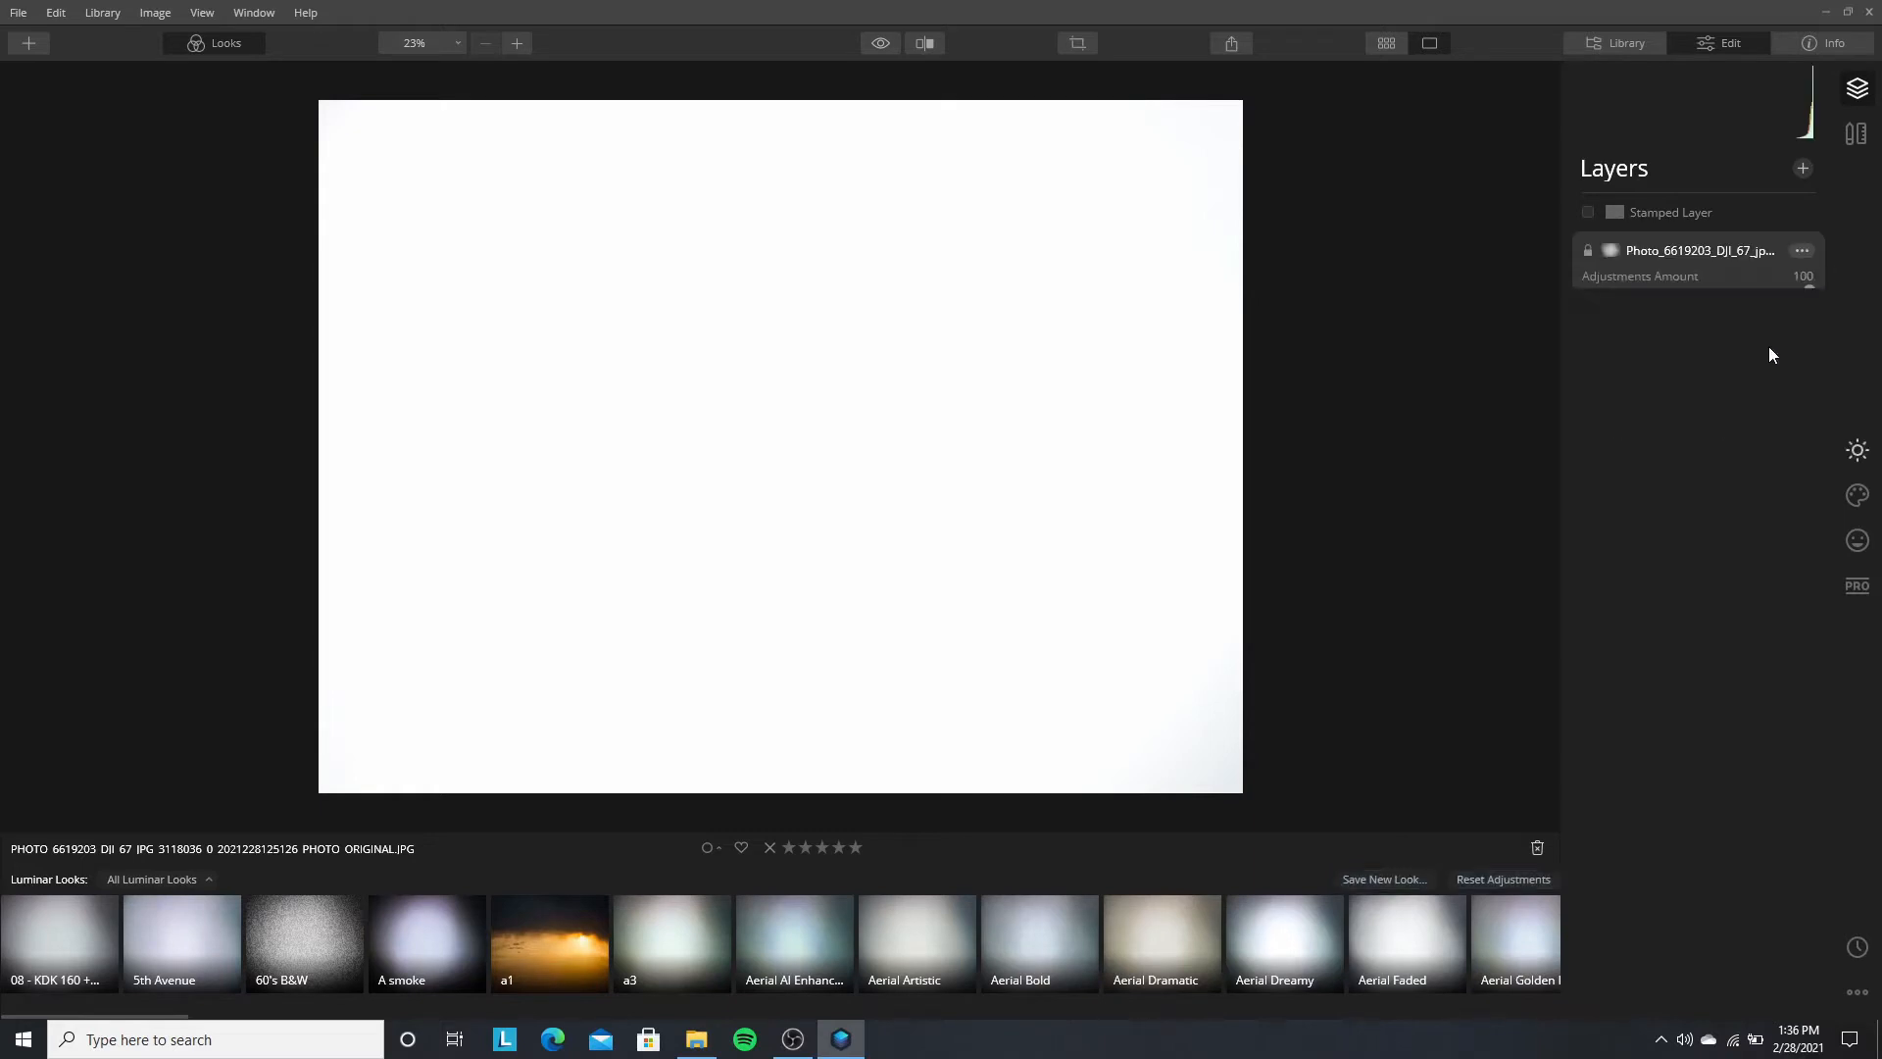
# Step: Make the stamped layer visible over the base photo
pyautogui.click(1804, 251)
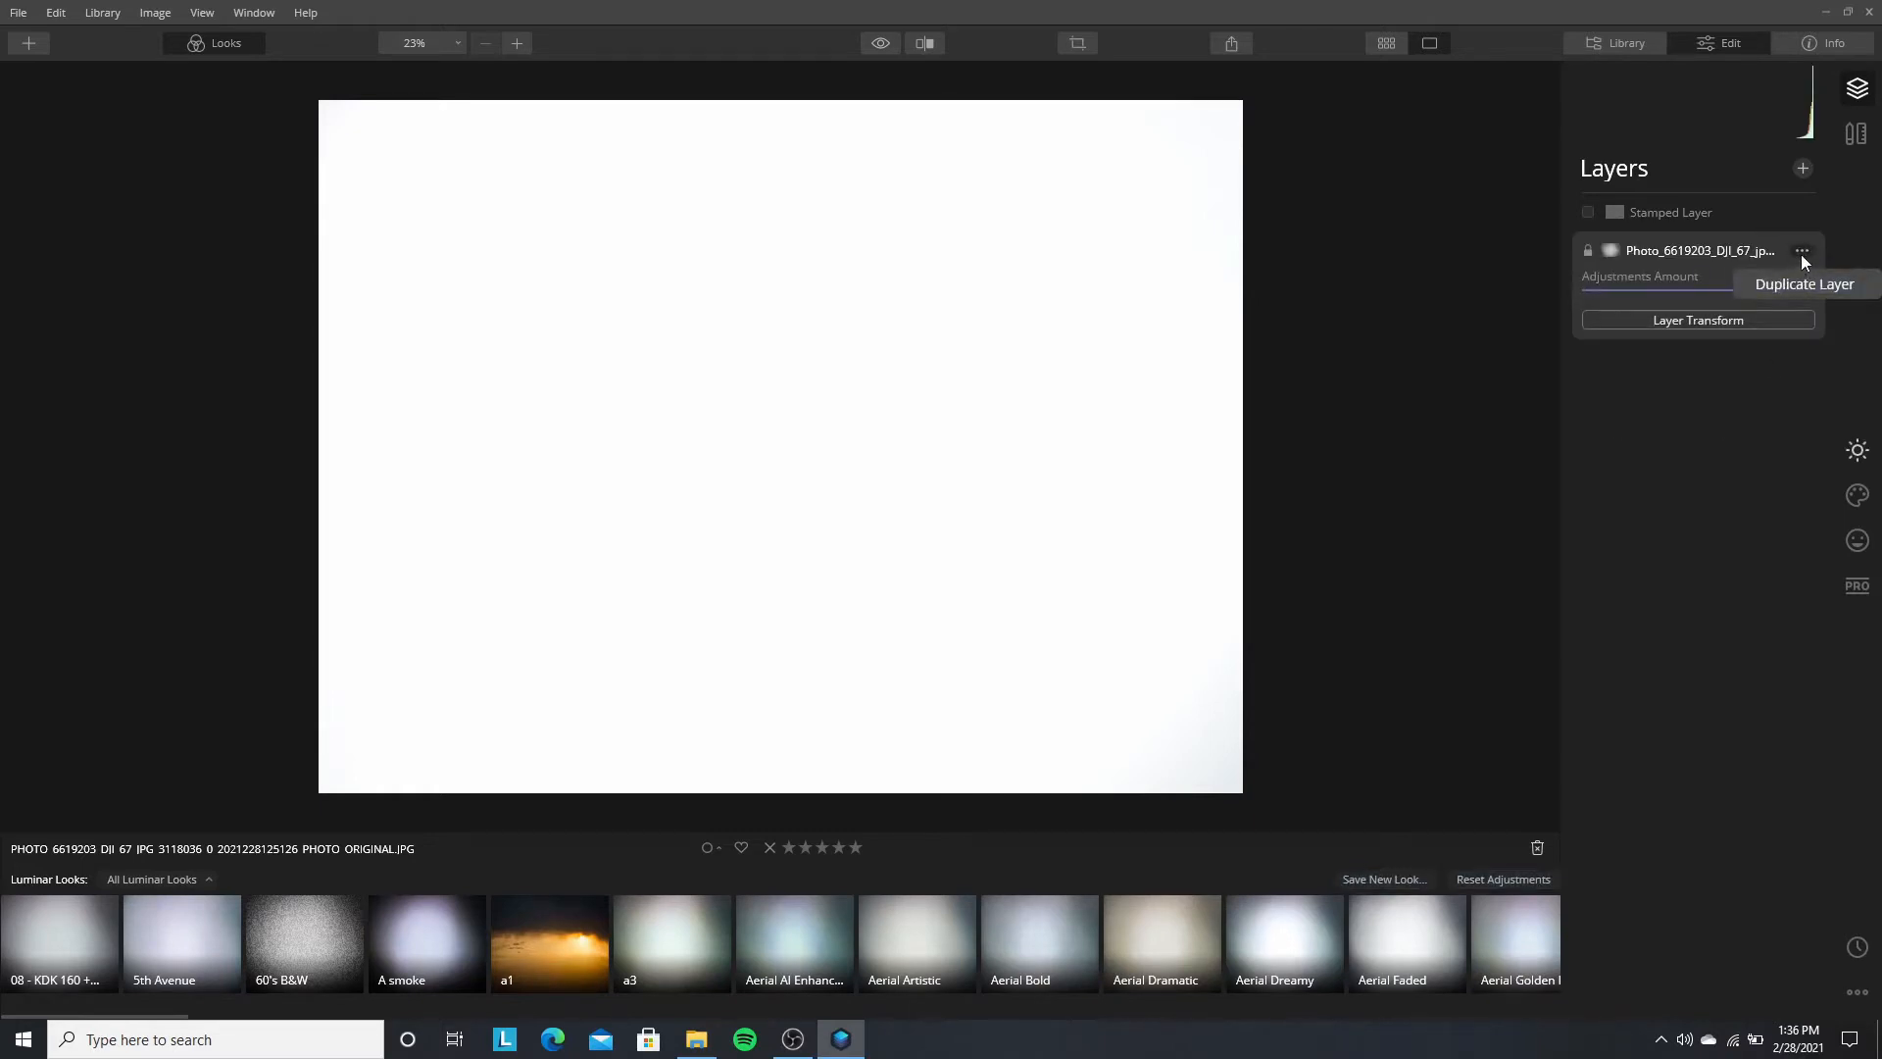
pyautogui.click(1732, 226)
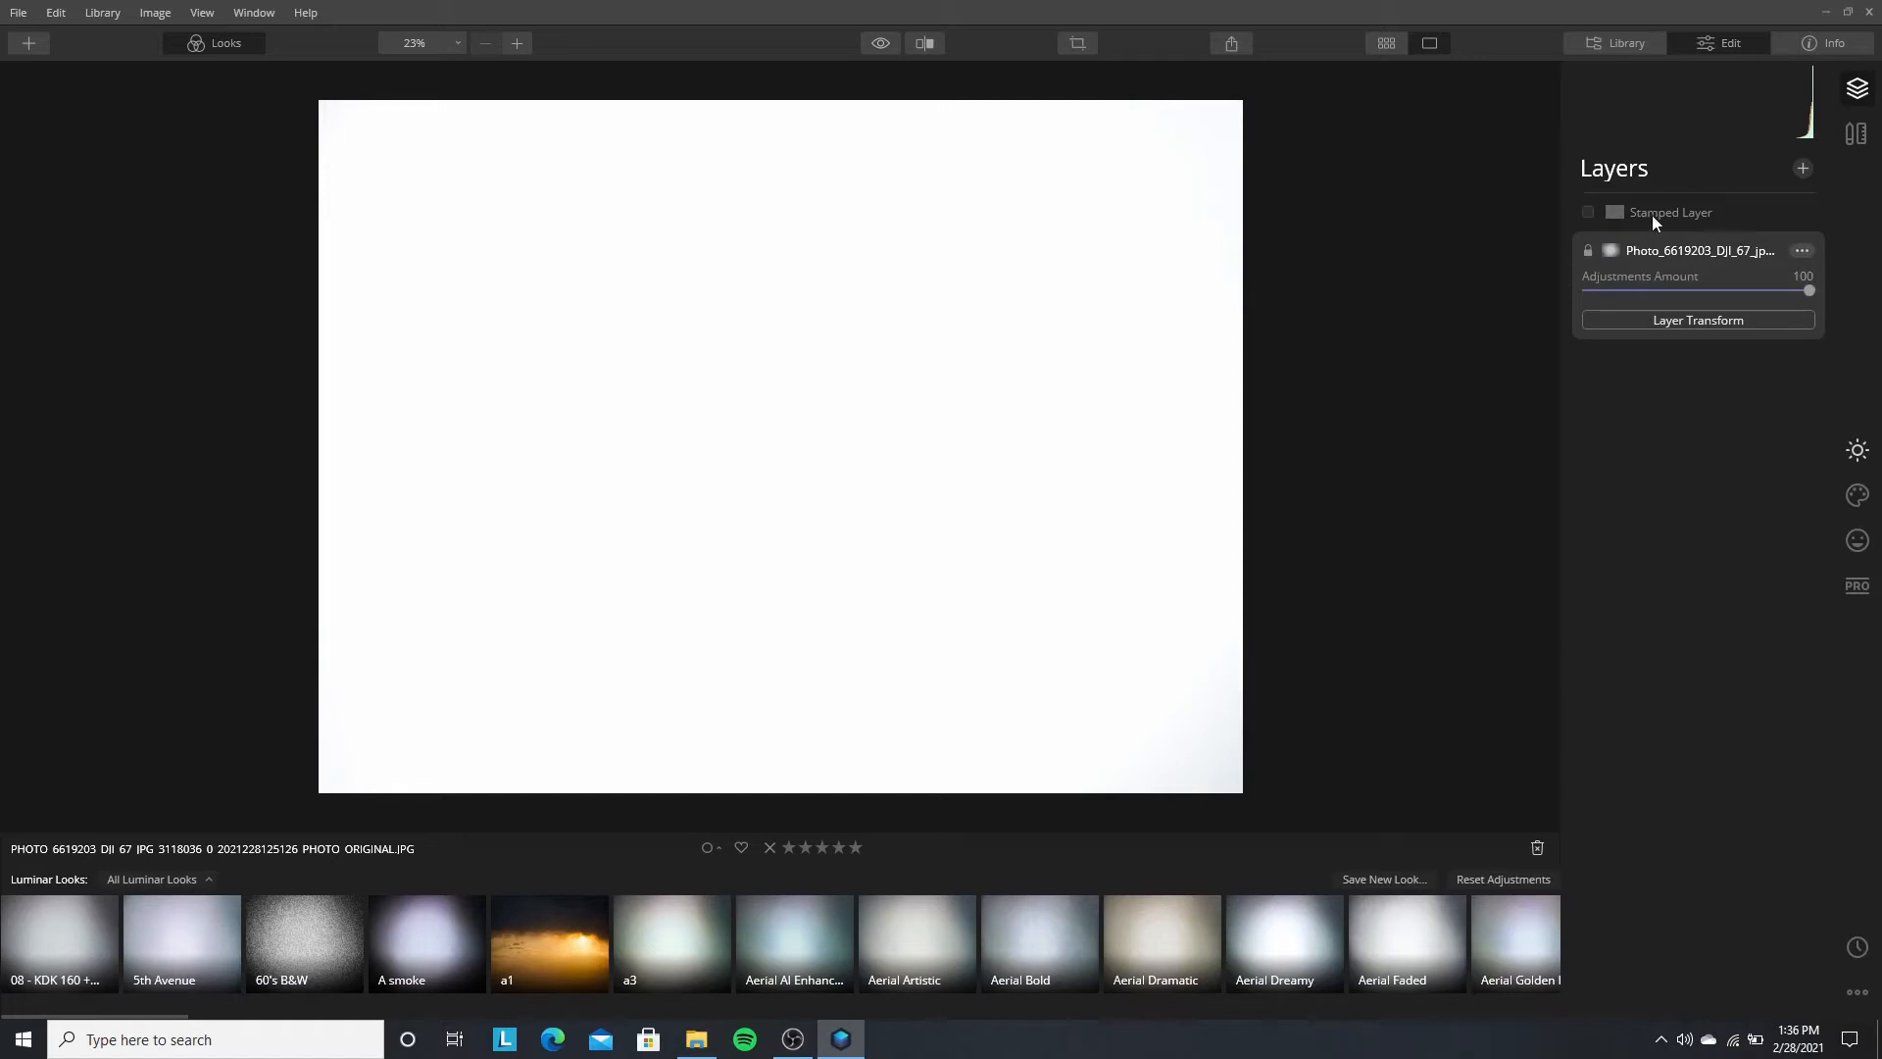
pyautogui.click(1588, 213)
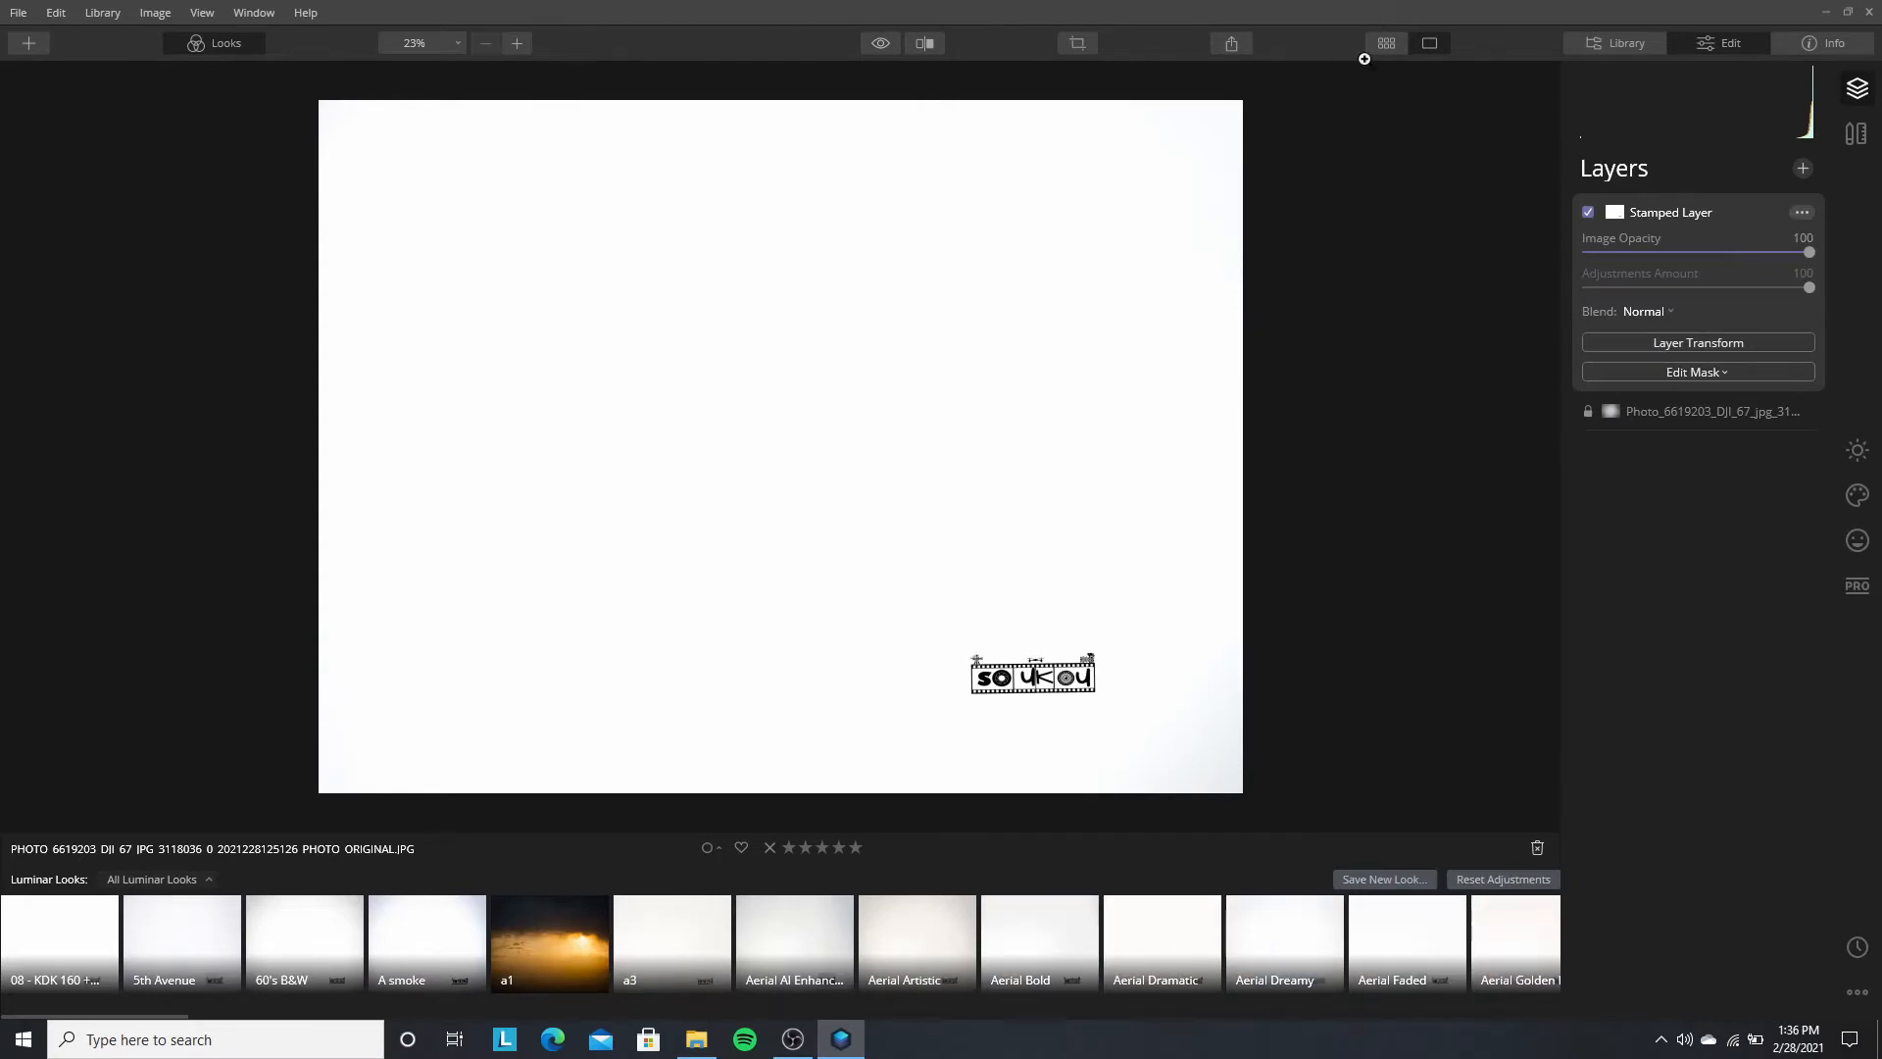
# Step: Start exporting to an image file and choose Desktop as the export location
pyautogui.click(1230, 47)
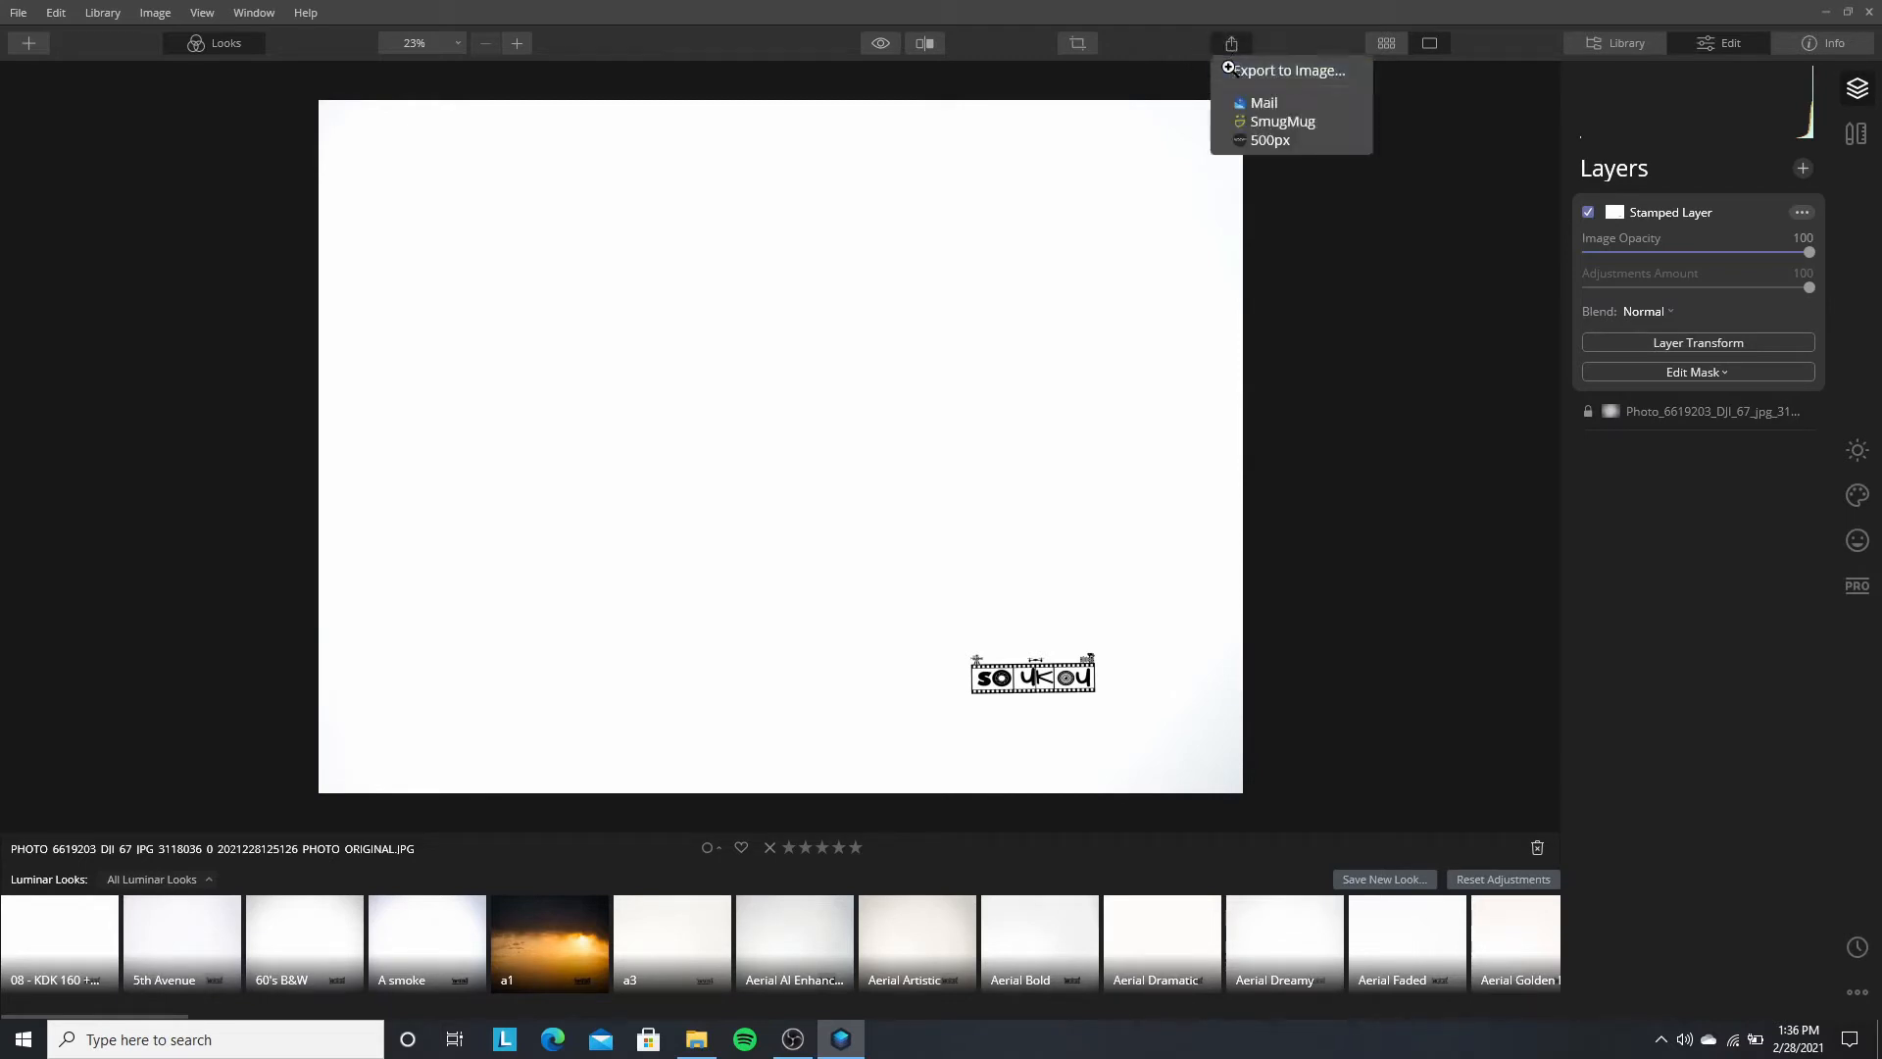
pyautogui.click(1228, 67)
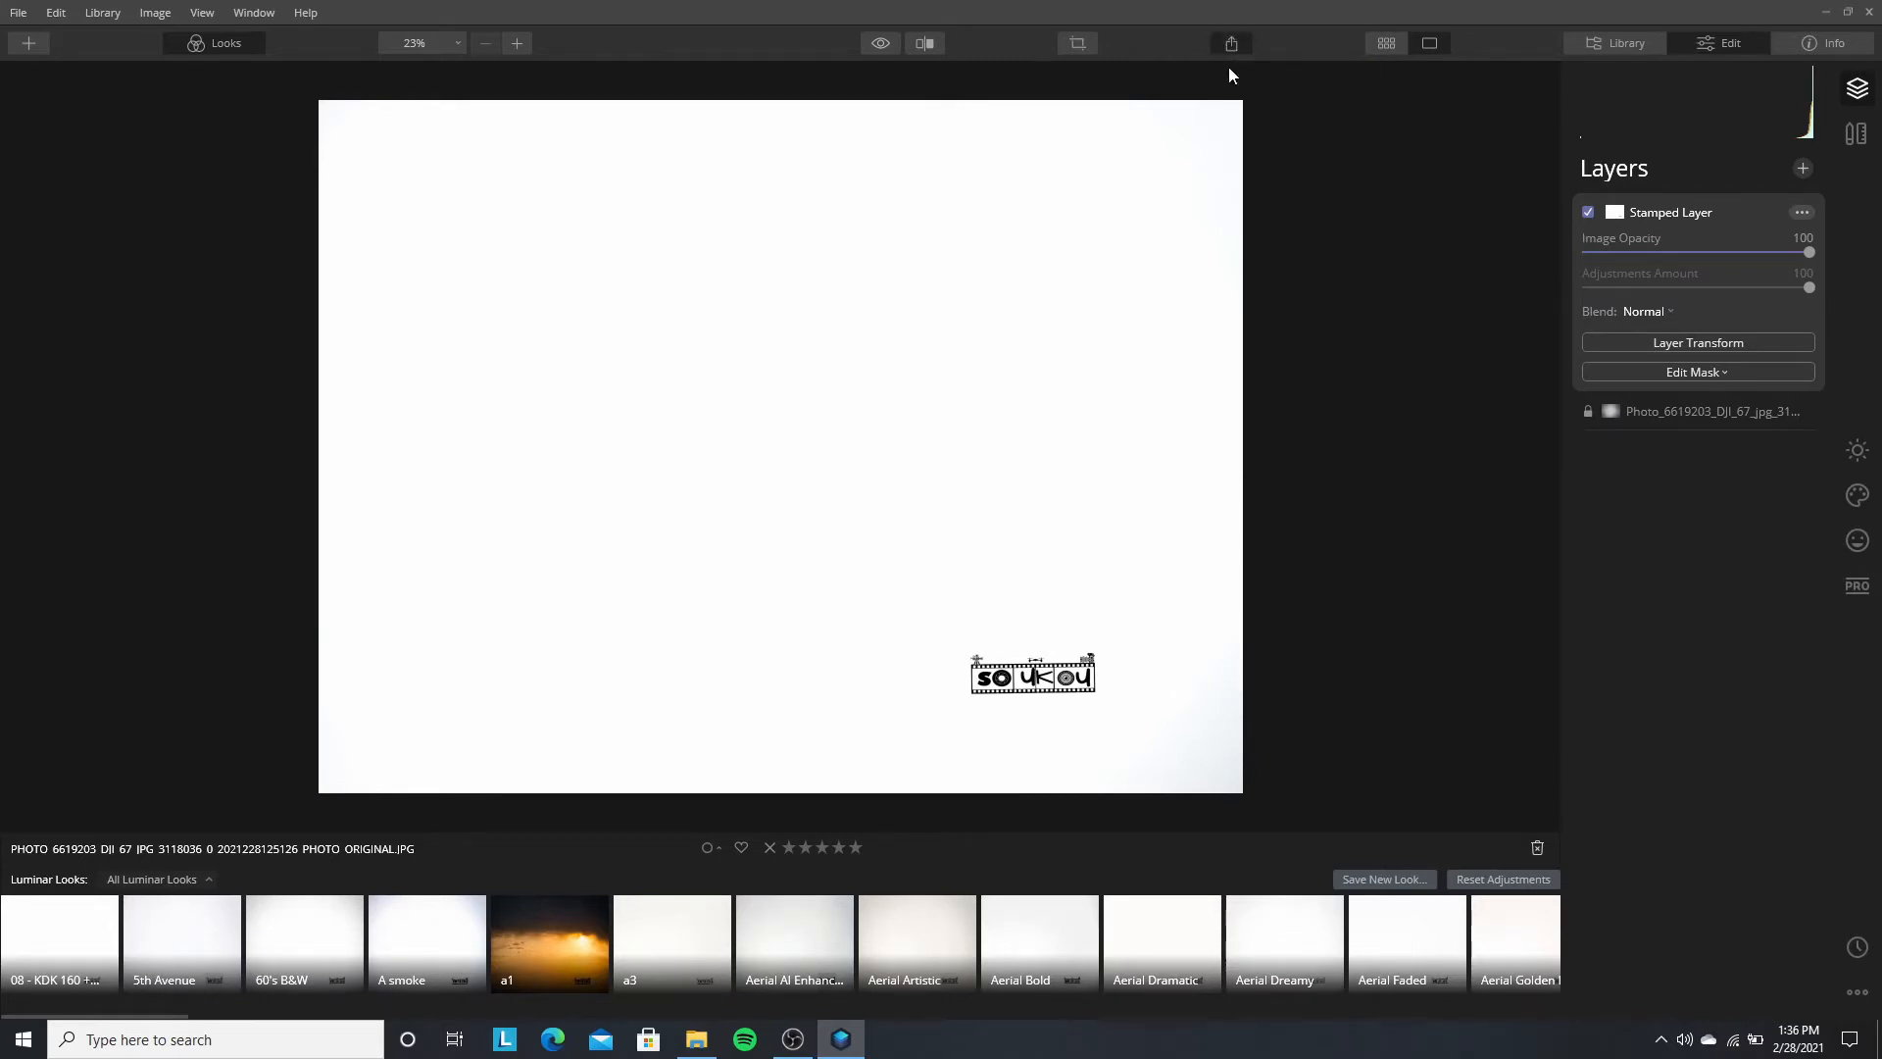
pyautogui.click(1088, 348)
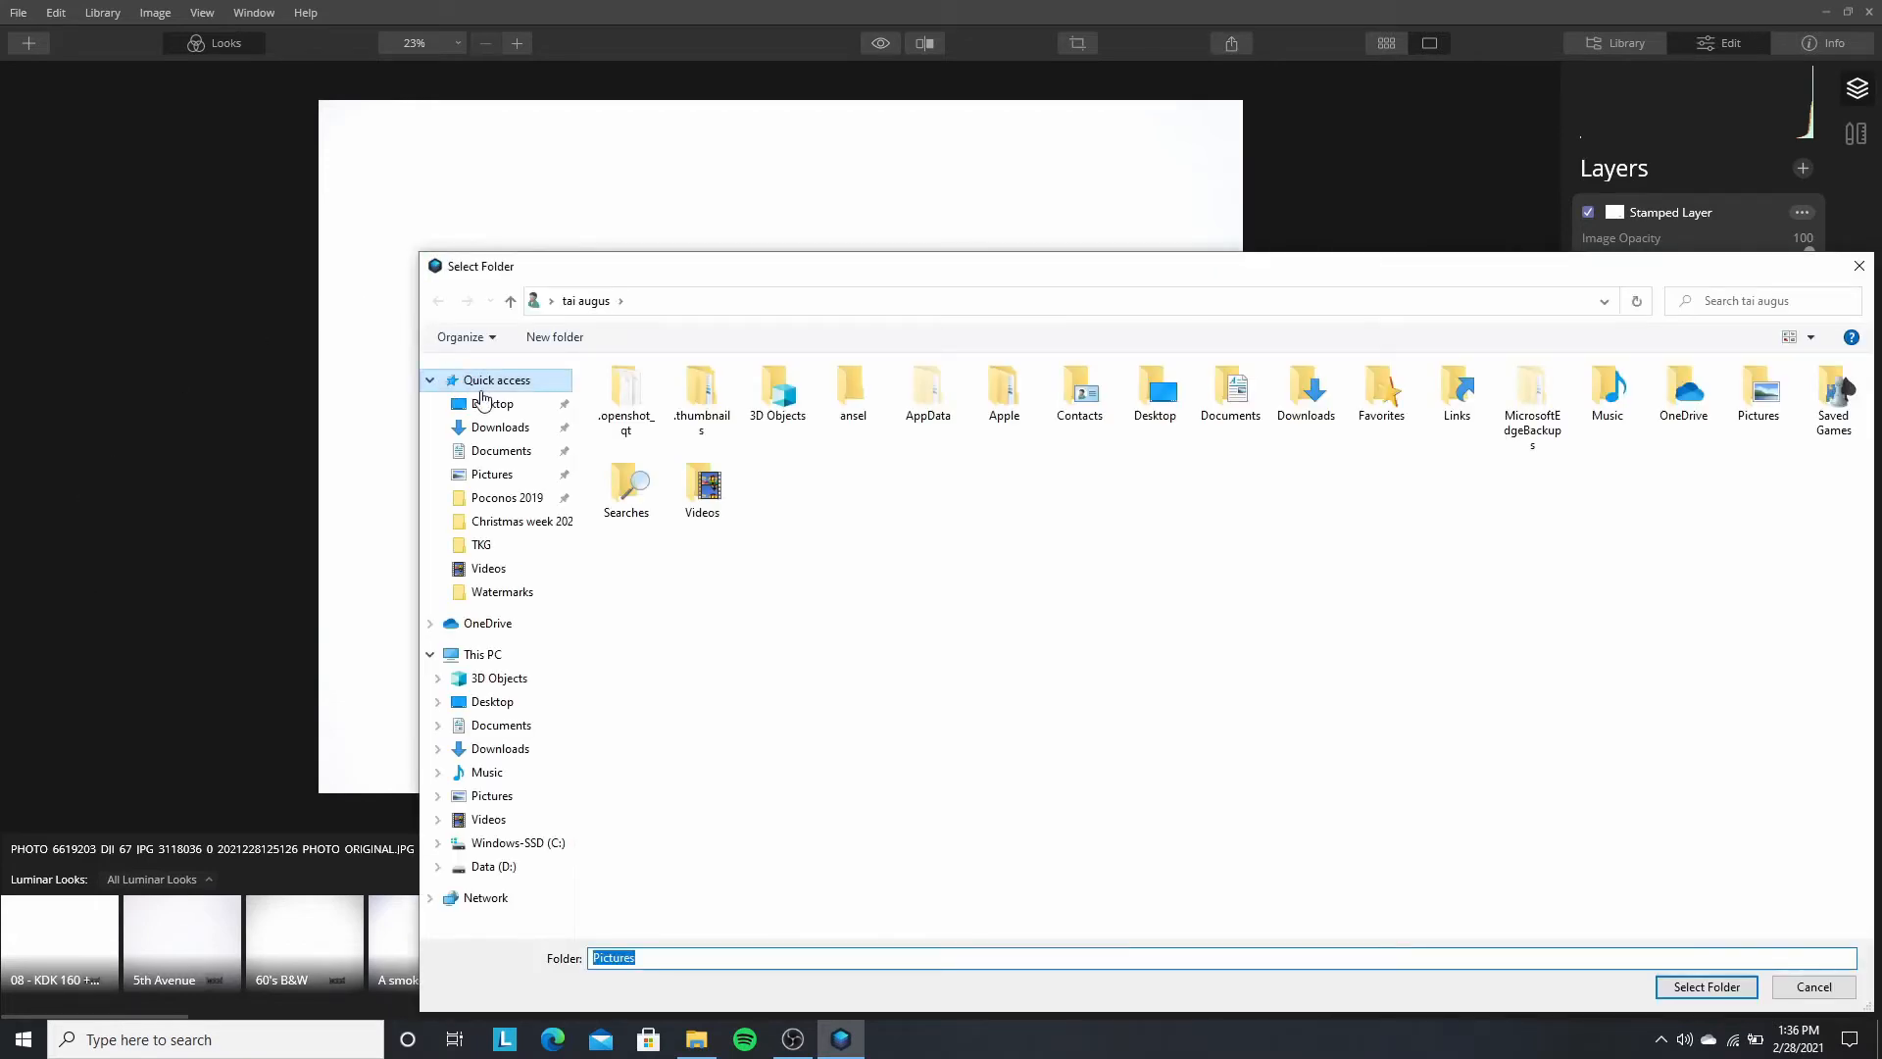
pyautogui.click(483, 401)
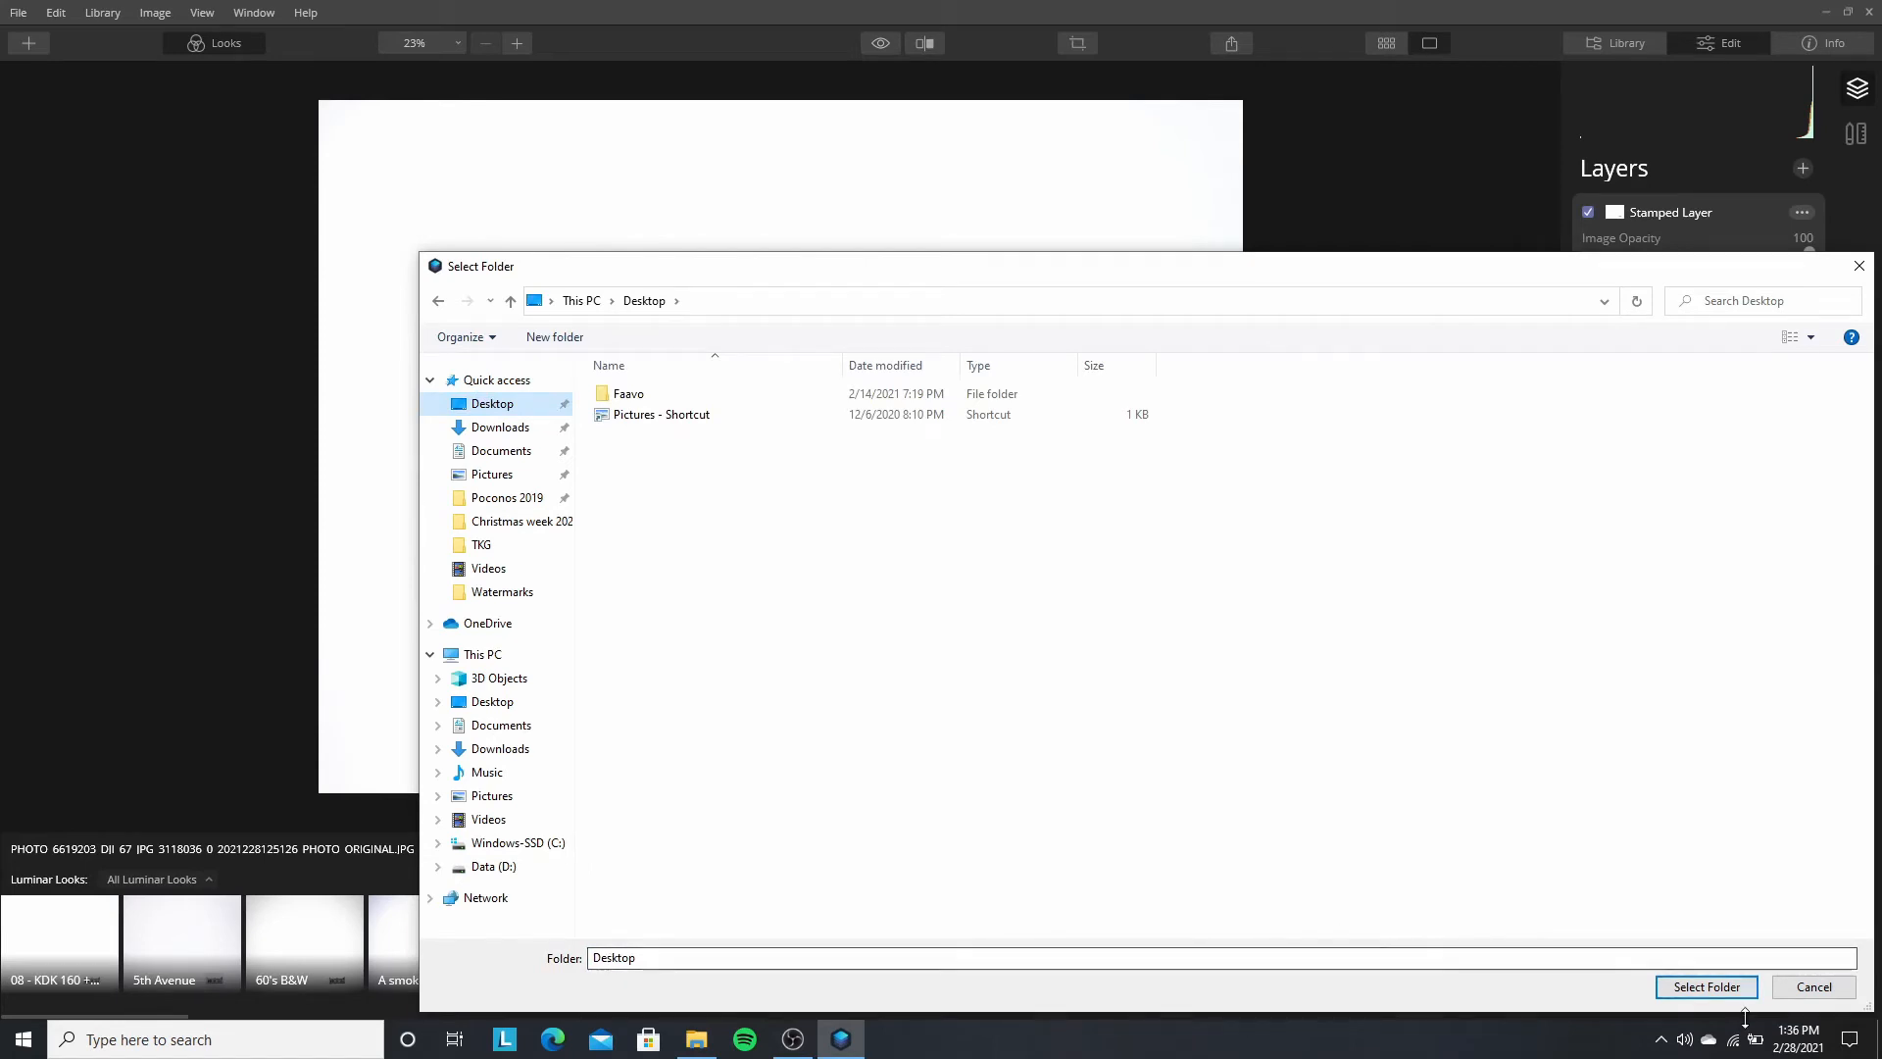
pyautogui.click(1701, 984)
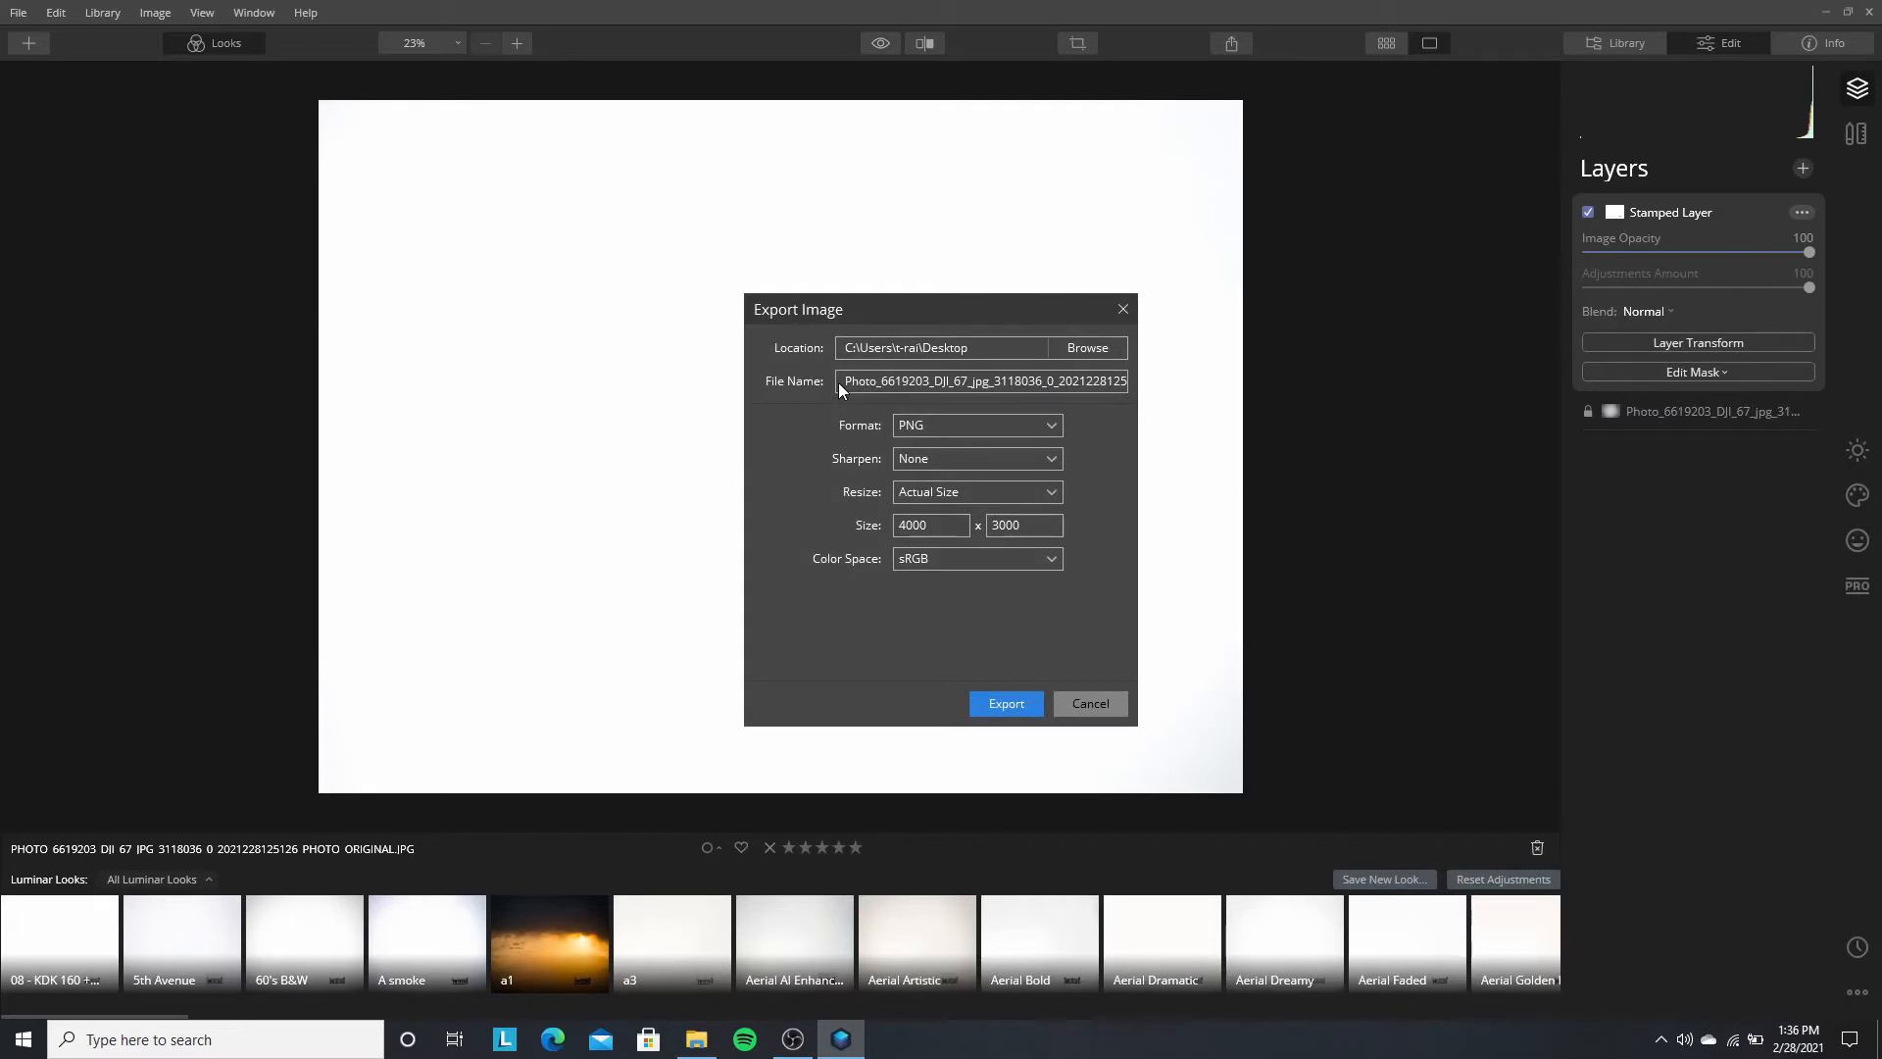
# Step: Name the export file "Stamped Dji picture layer 4000" and export it as a PNG at 4000 × 3000
pyautogui.moveTo(846, 382); pyautogui.dragTo(1173, 395)
pyautogui.write('Stamped Dji picture layer 4000')
pyautogui.click(990, 702)
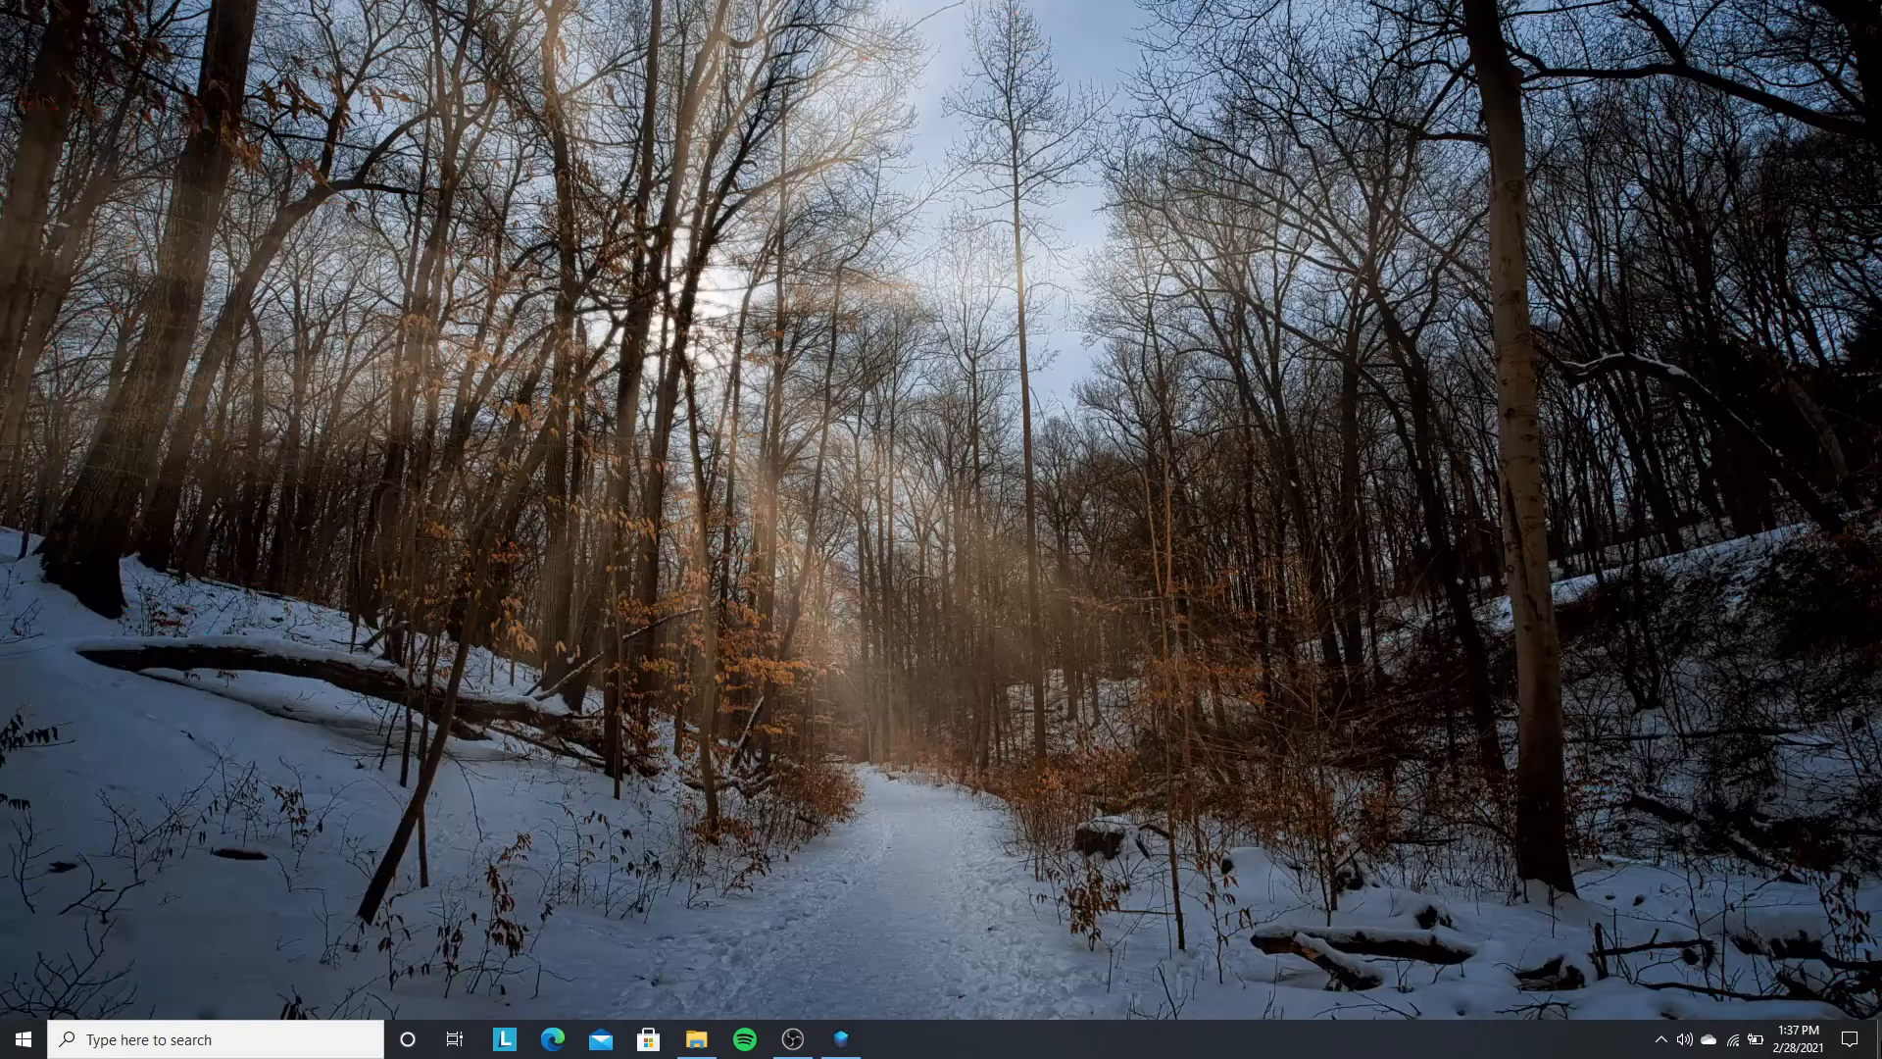
# Step: View the exported "Stamped Dji picture layer 4000" PNG from the desktop and close it again
pyautogui.click(1877, 1039)
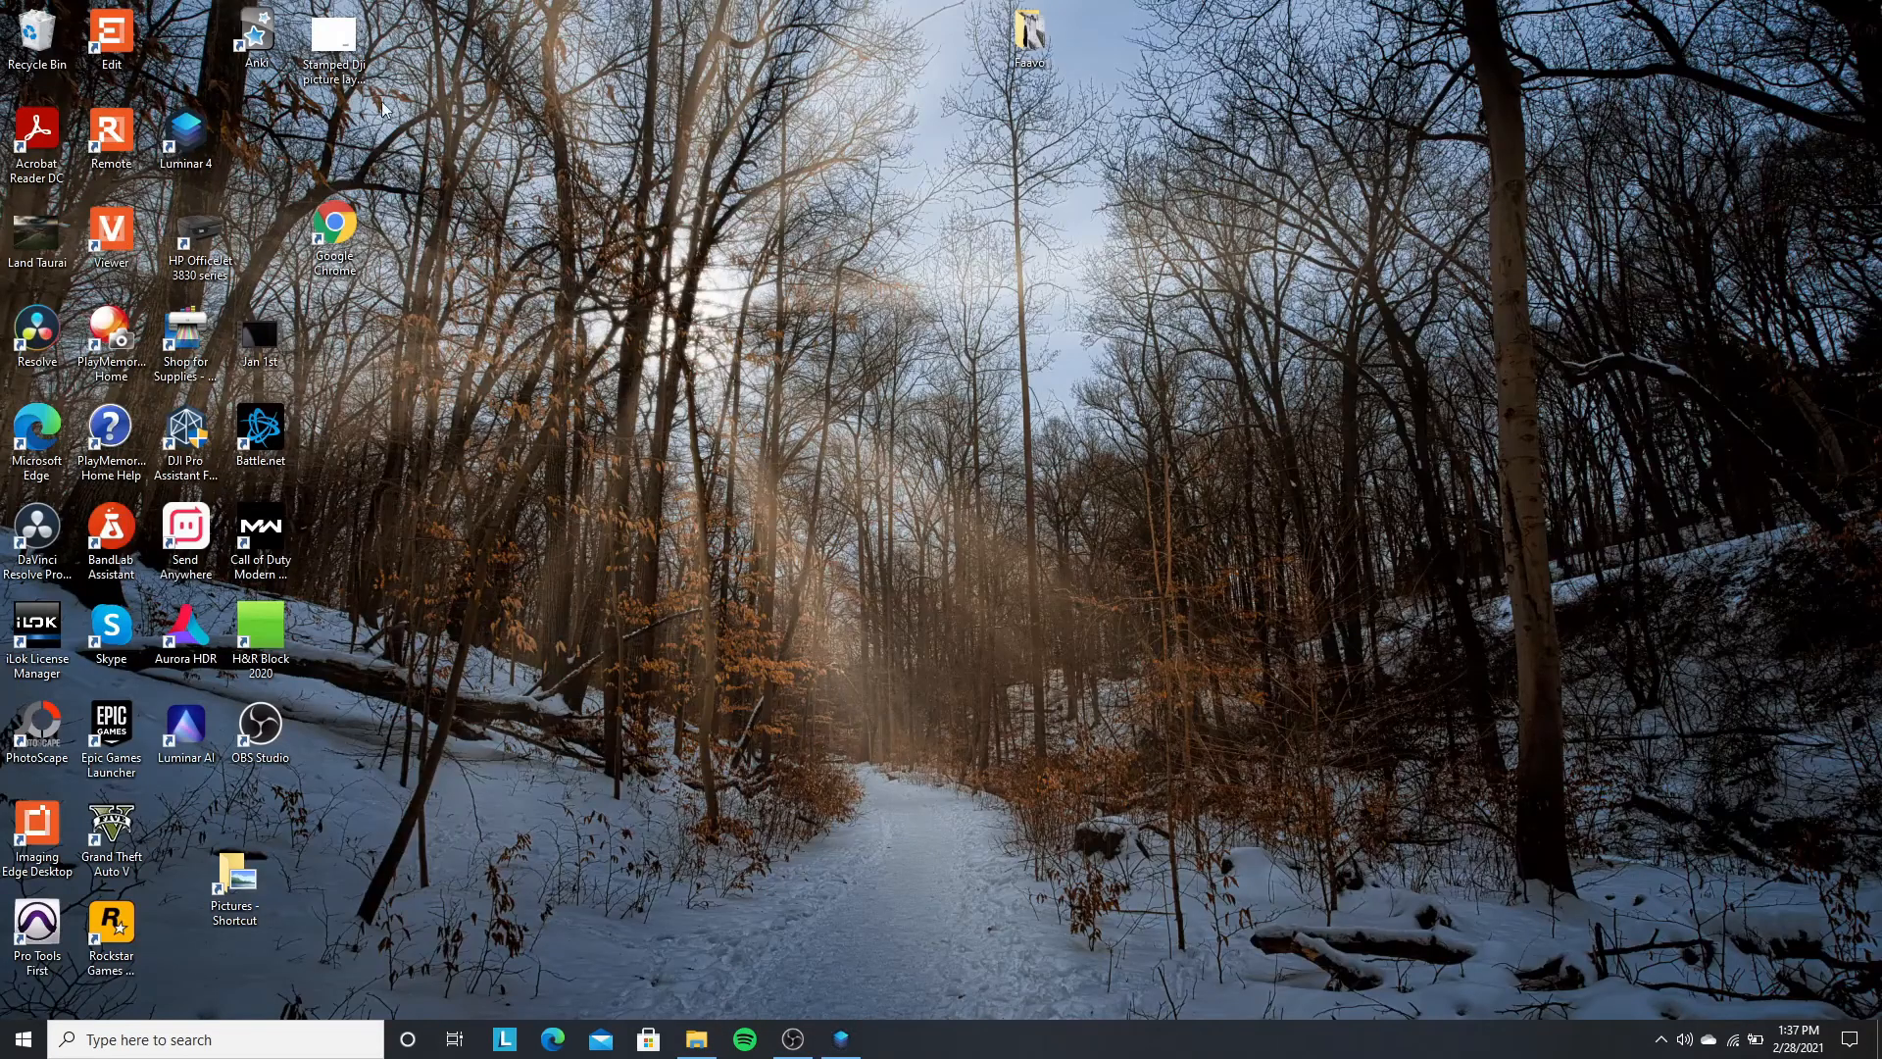
pyautogui.doubleClick(345, 75)
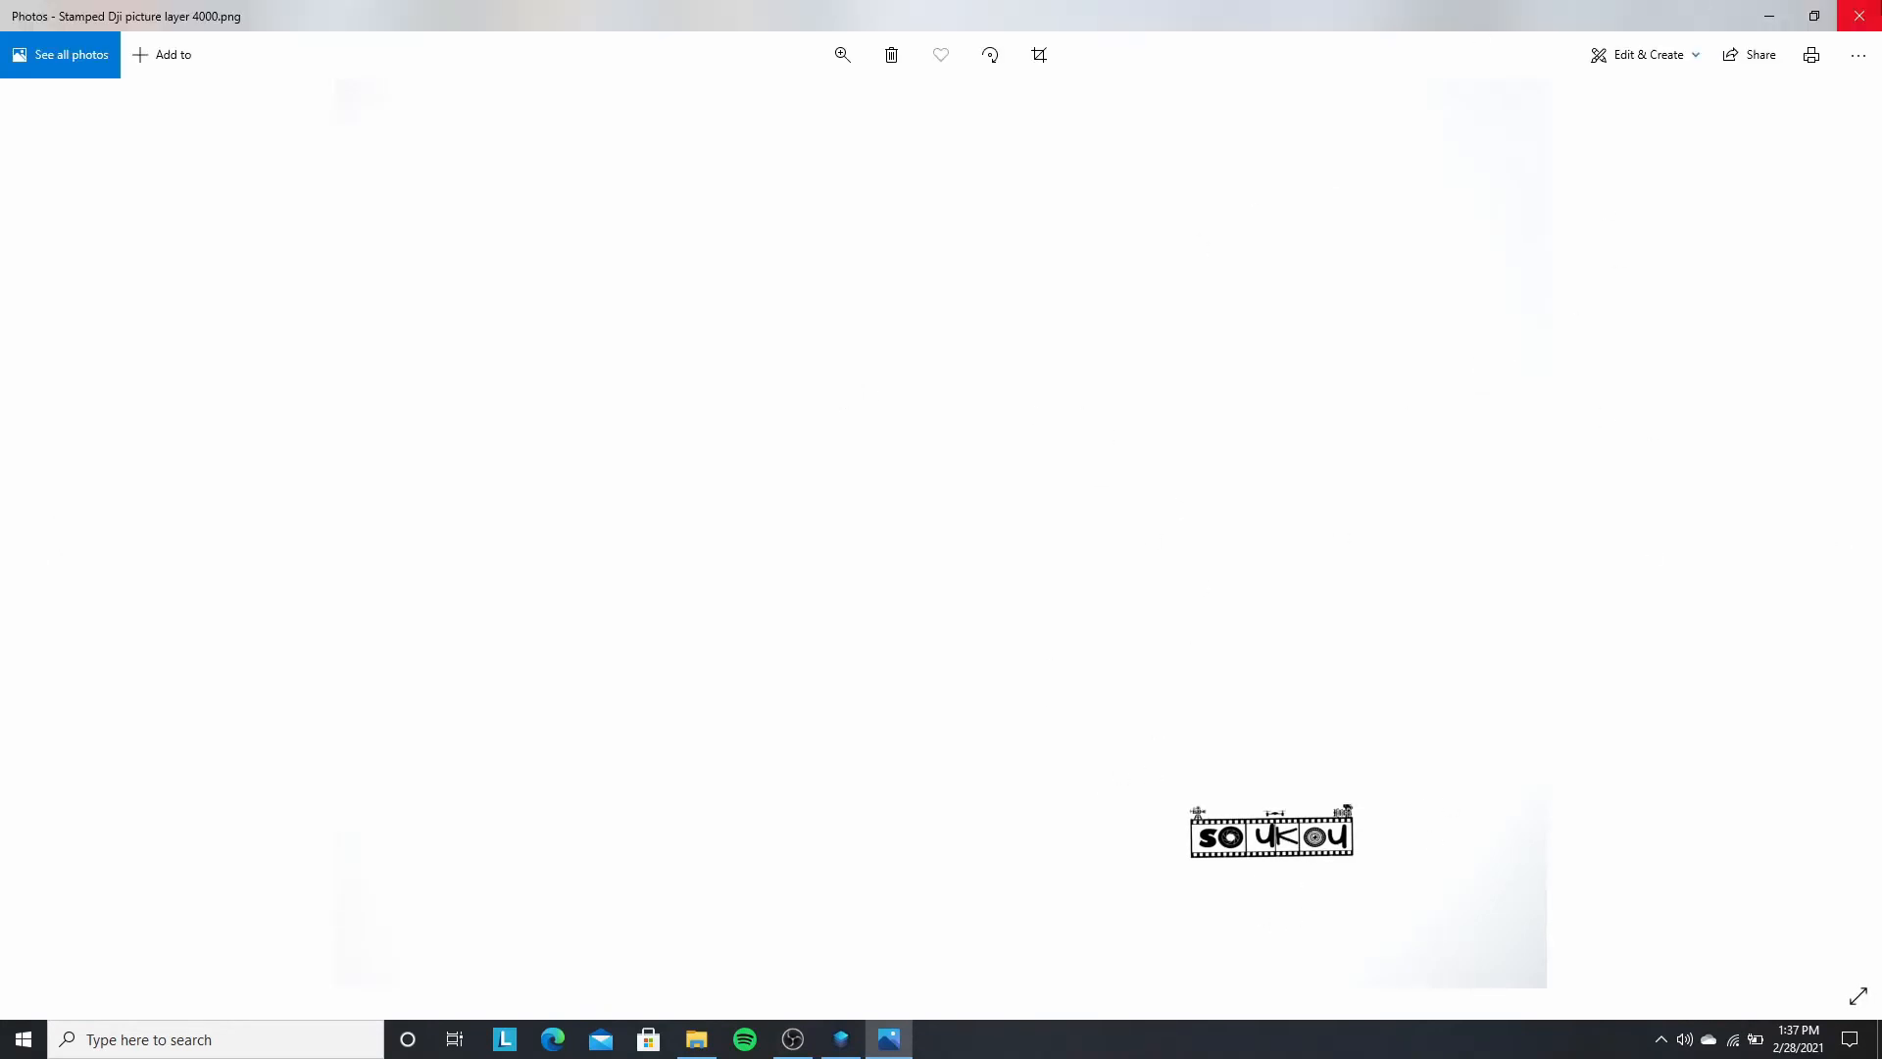
pyautogui.click(1859, 16)
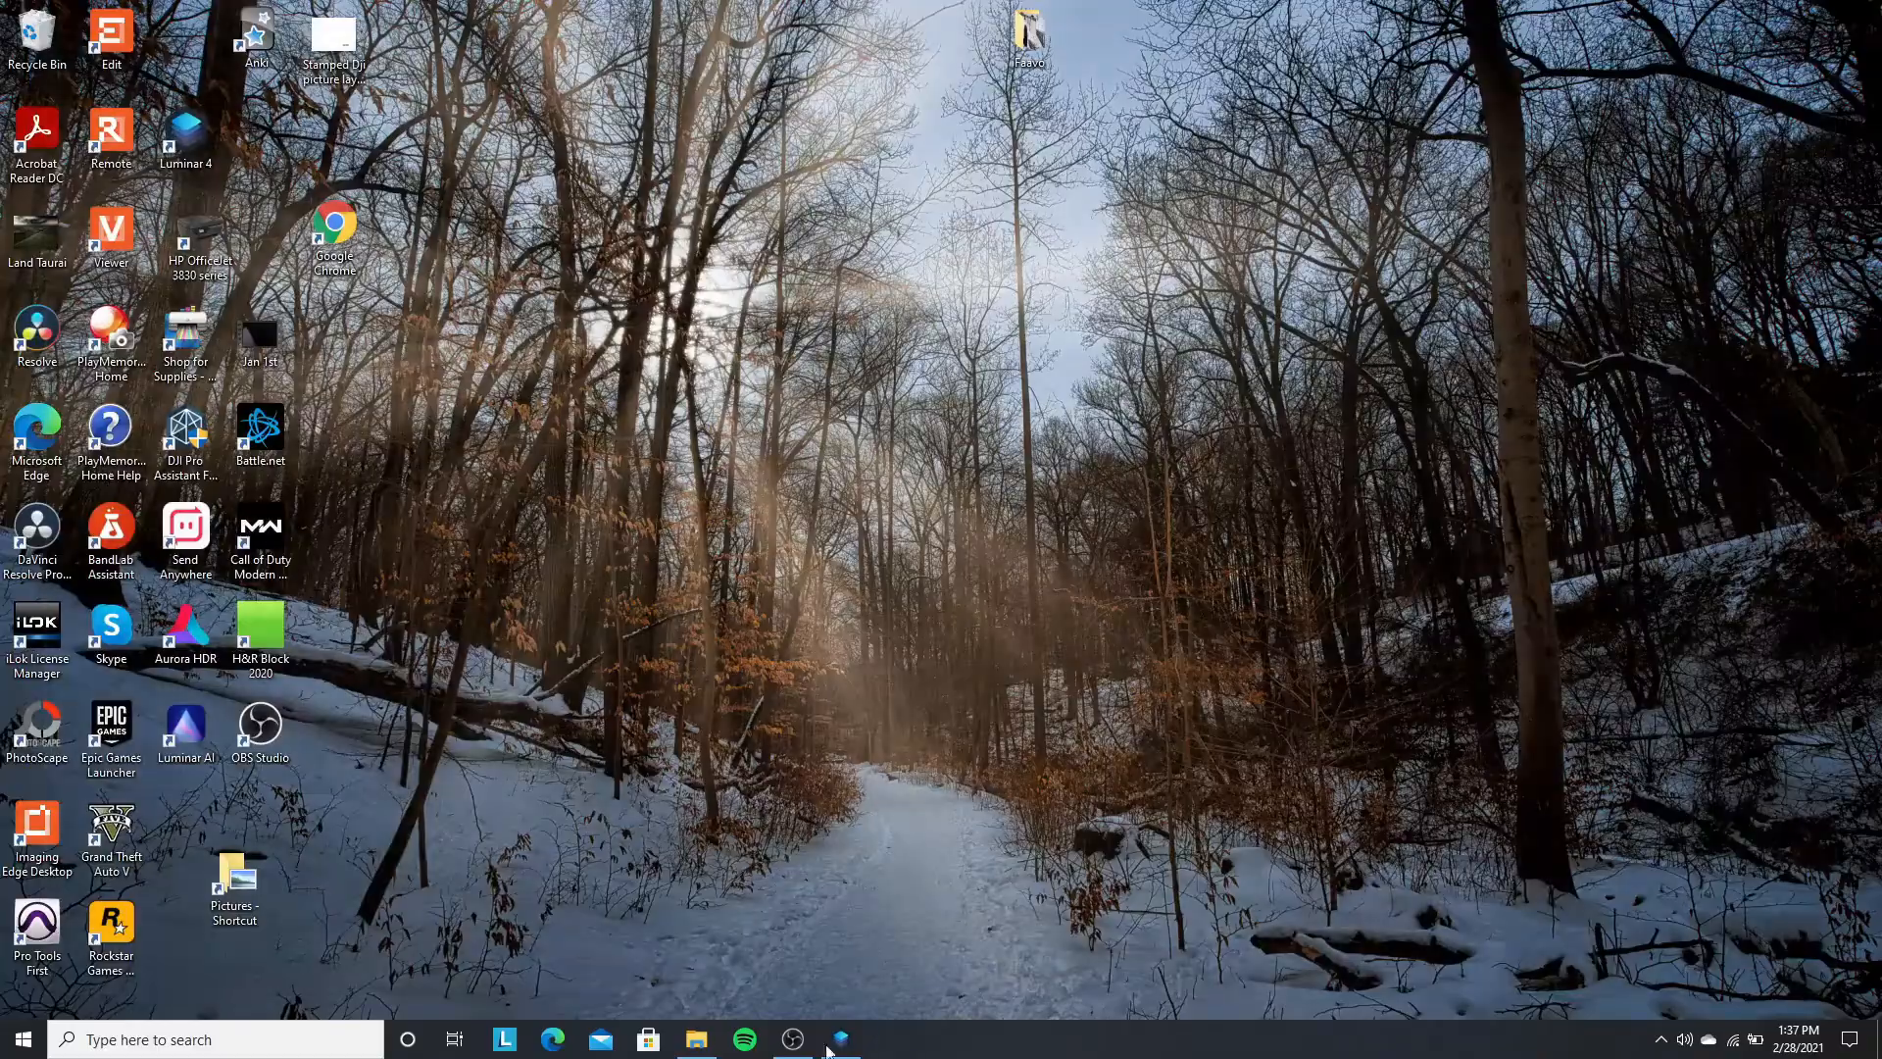
# Step: Close Luminar 4 and open Luminar AI from the desktop
pyautogui.click(861, 1037)
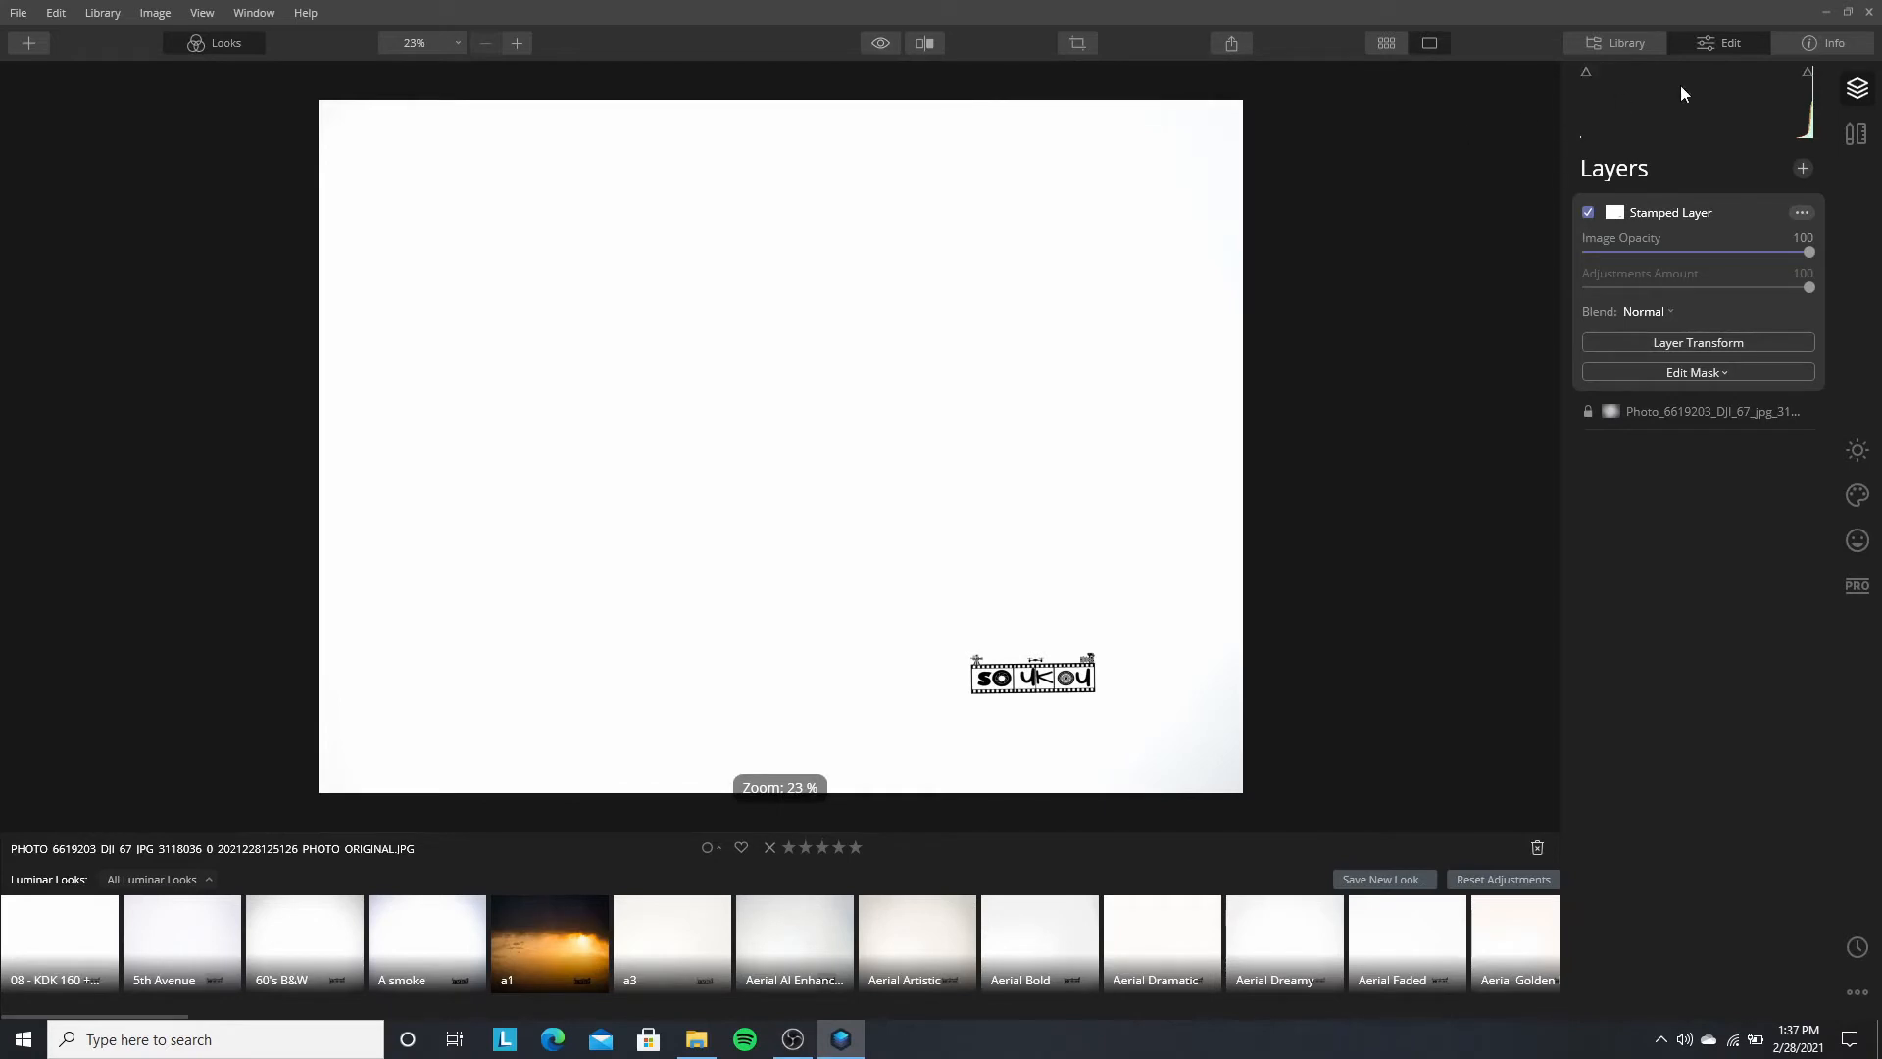
pyautogui.click(1873, 15)
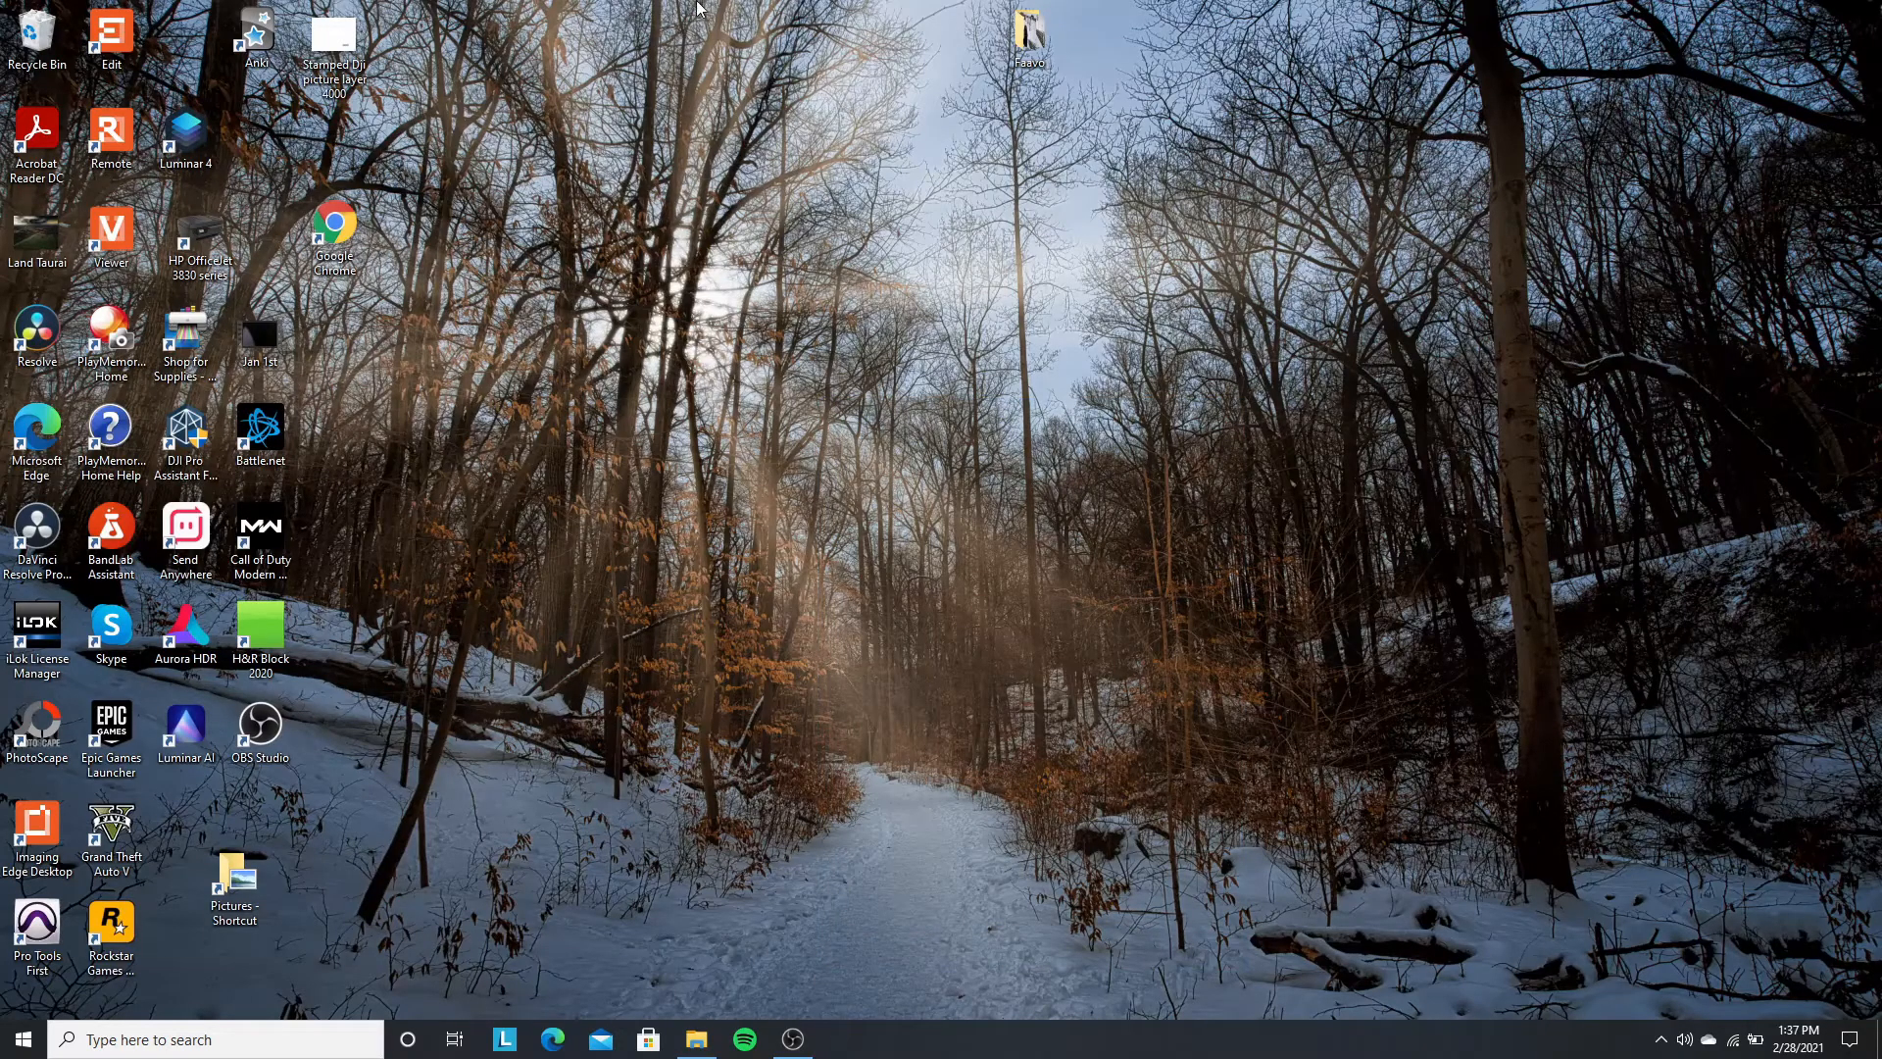
pyautogui.doubleClick(216, 706)
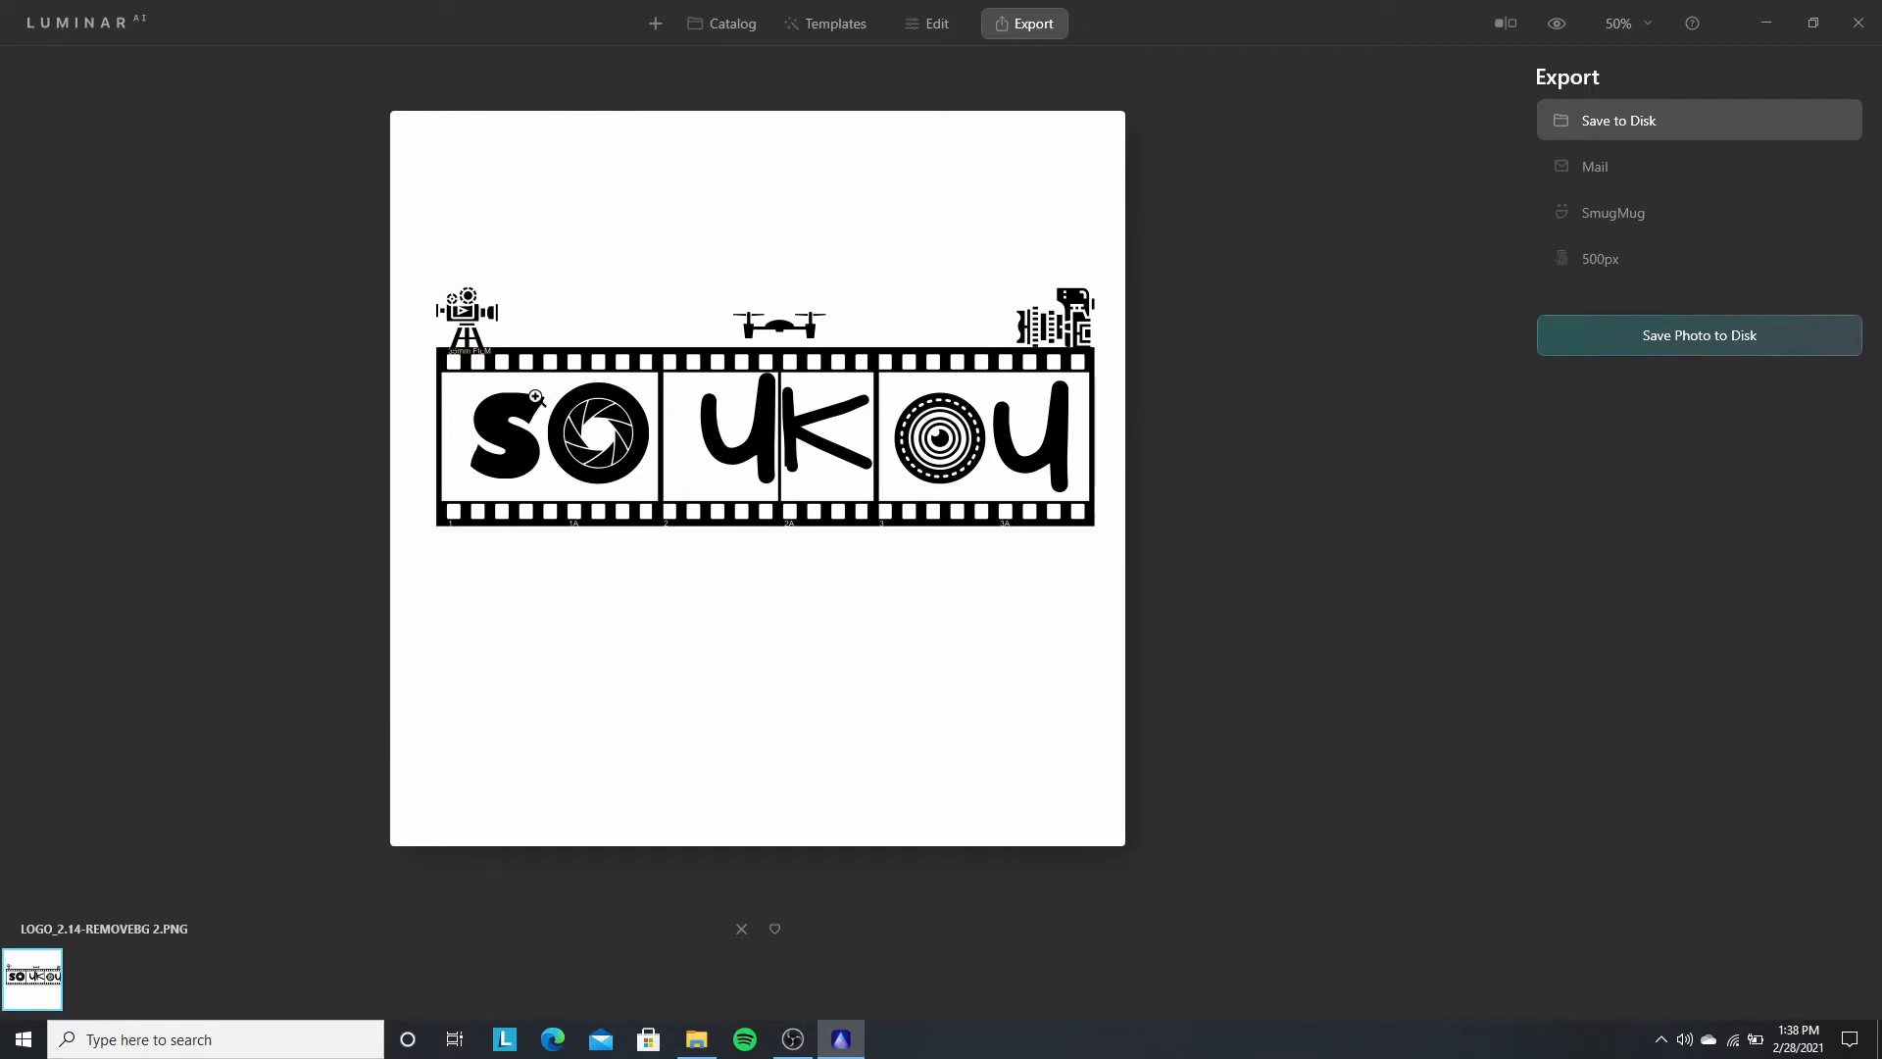
# Step: Remove the logo image from Single Image Edits
pyautogui.rightClick(884, 171)
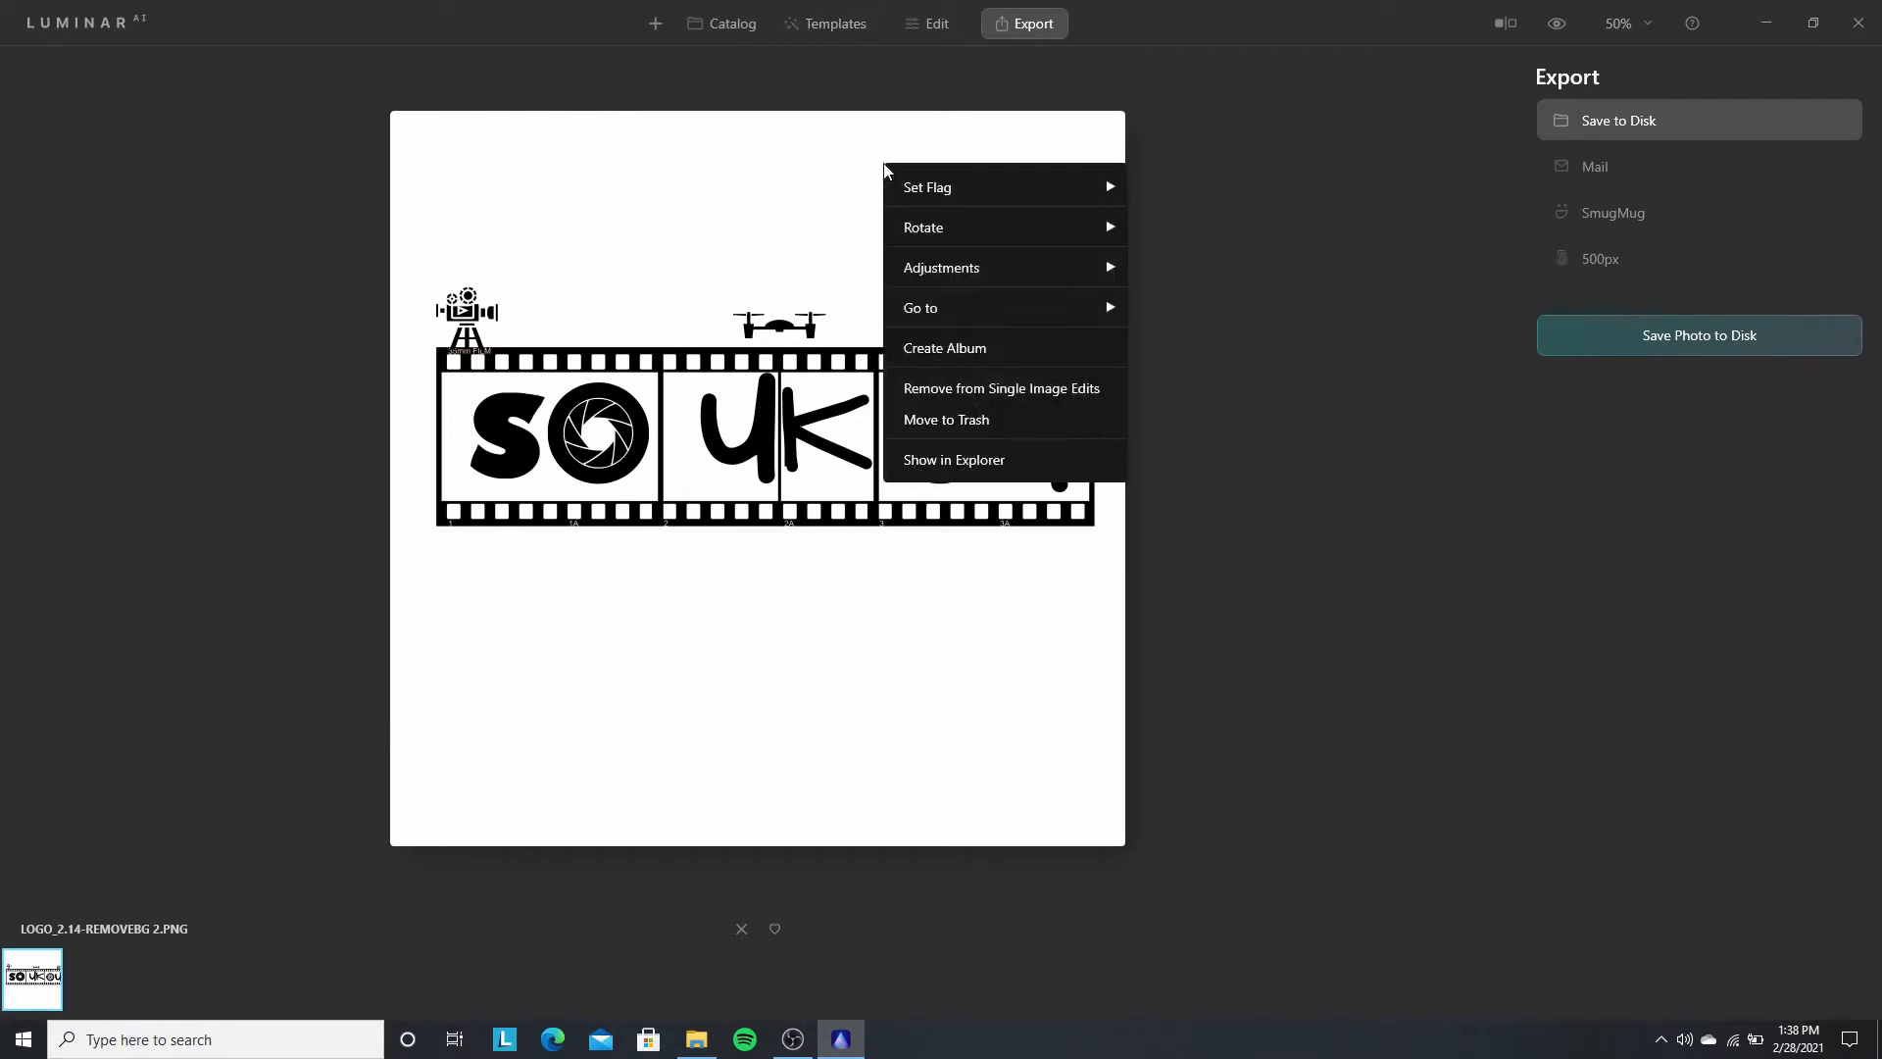
pyautogui.click(966, 388)
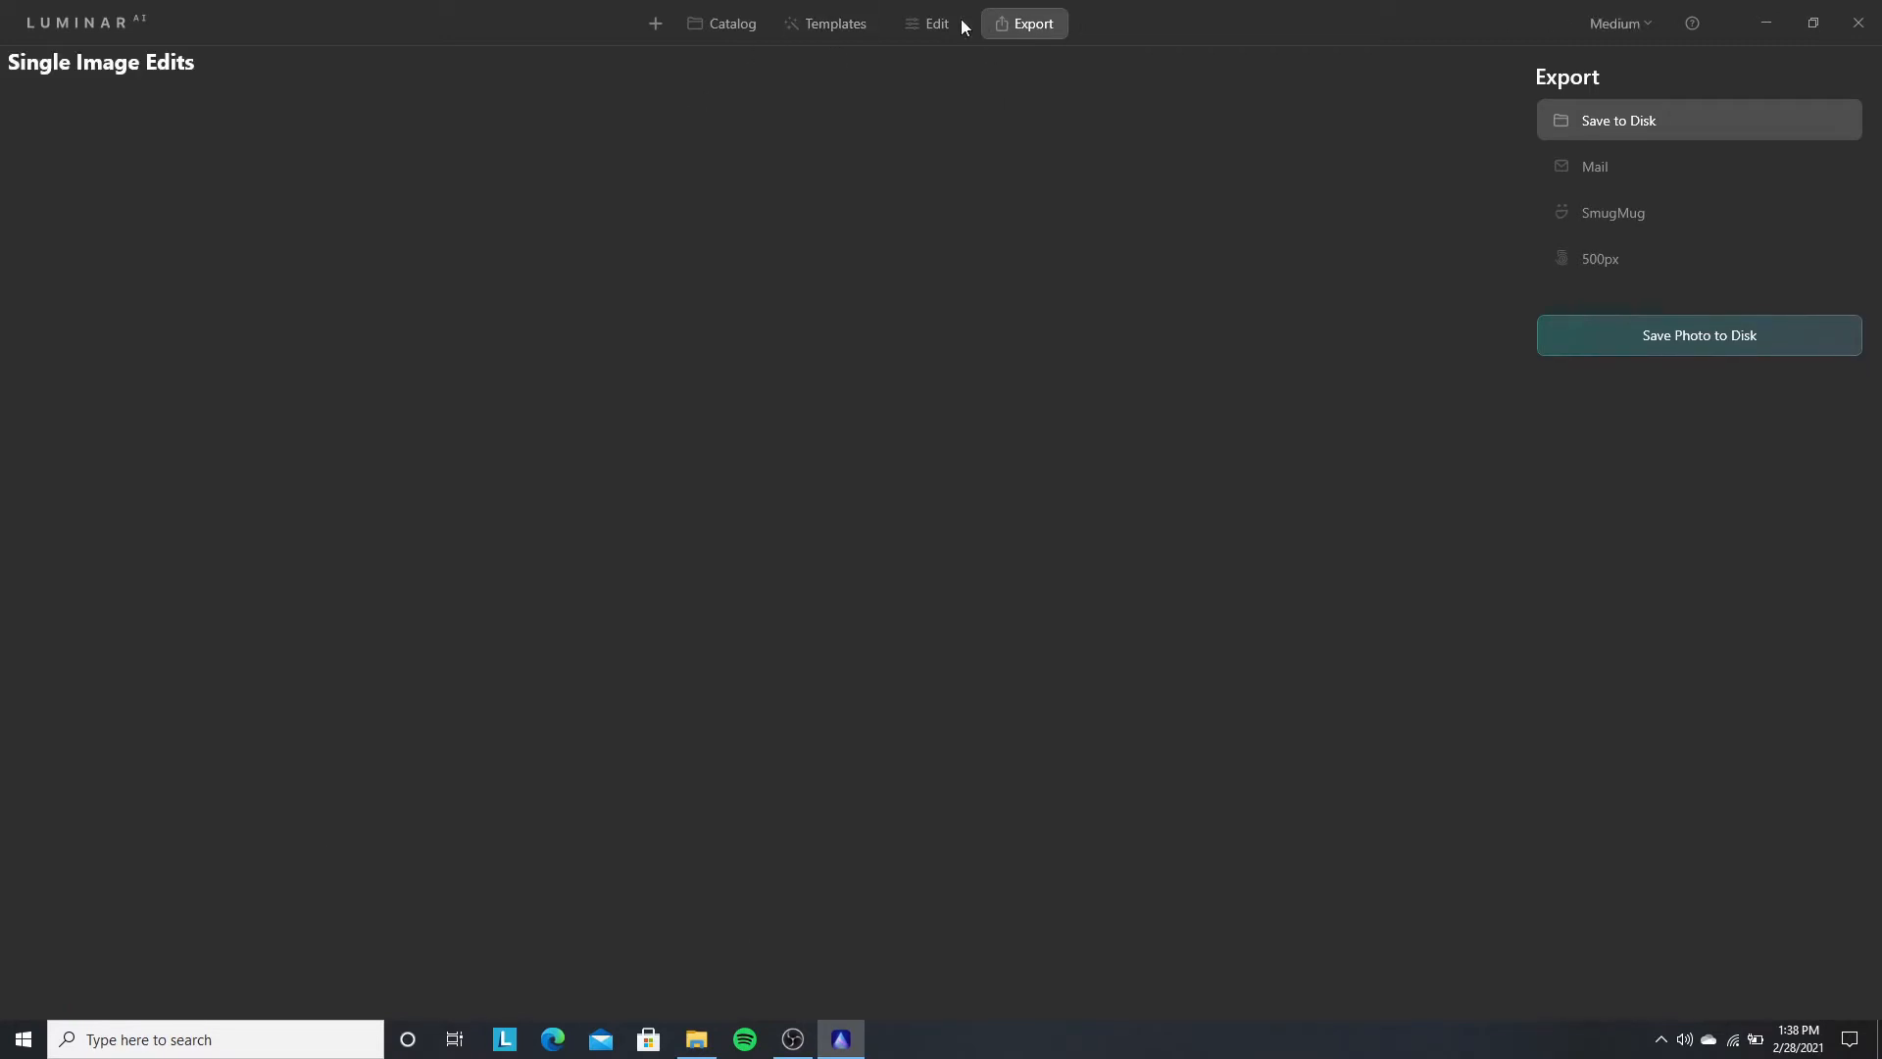
# Step: Add the Dronny folder from Sony Photos > Winta > Syracuse Weekend 2021 and open the waterfall photo DJI_0950 for editing
pyautogui.click(655, 28)
pyautogui.click(618, 114)
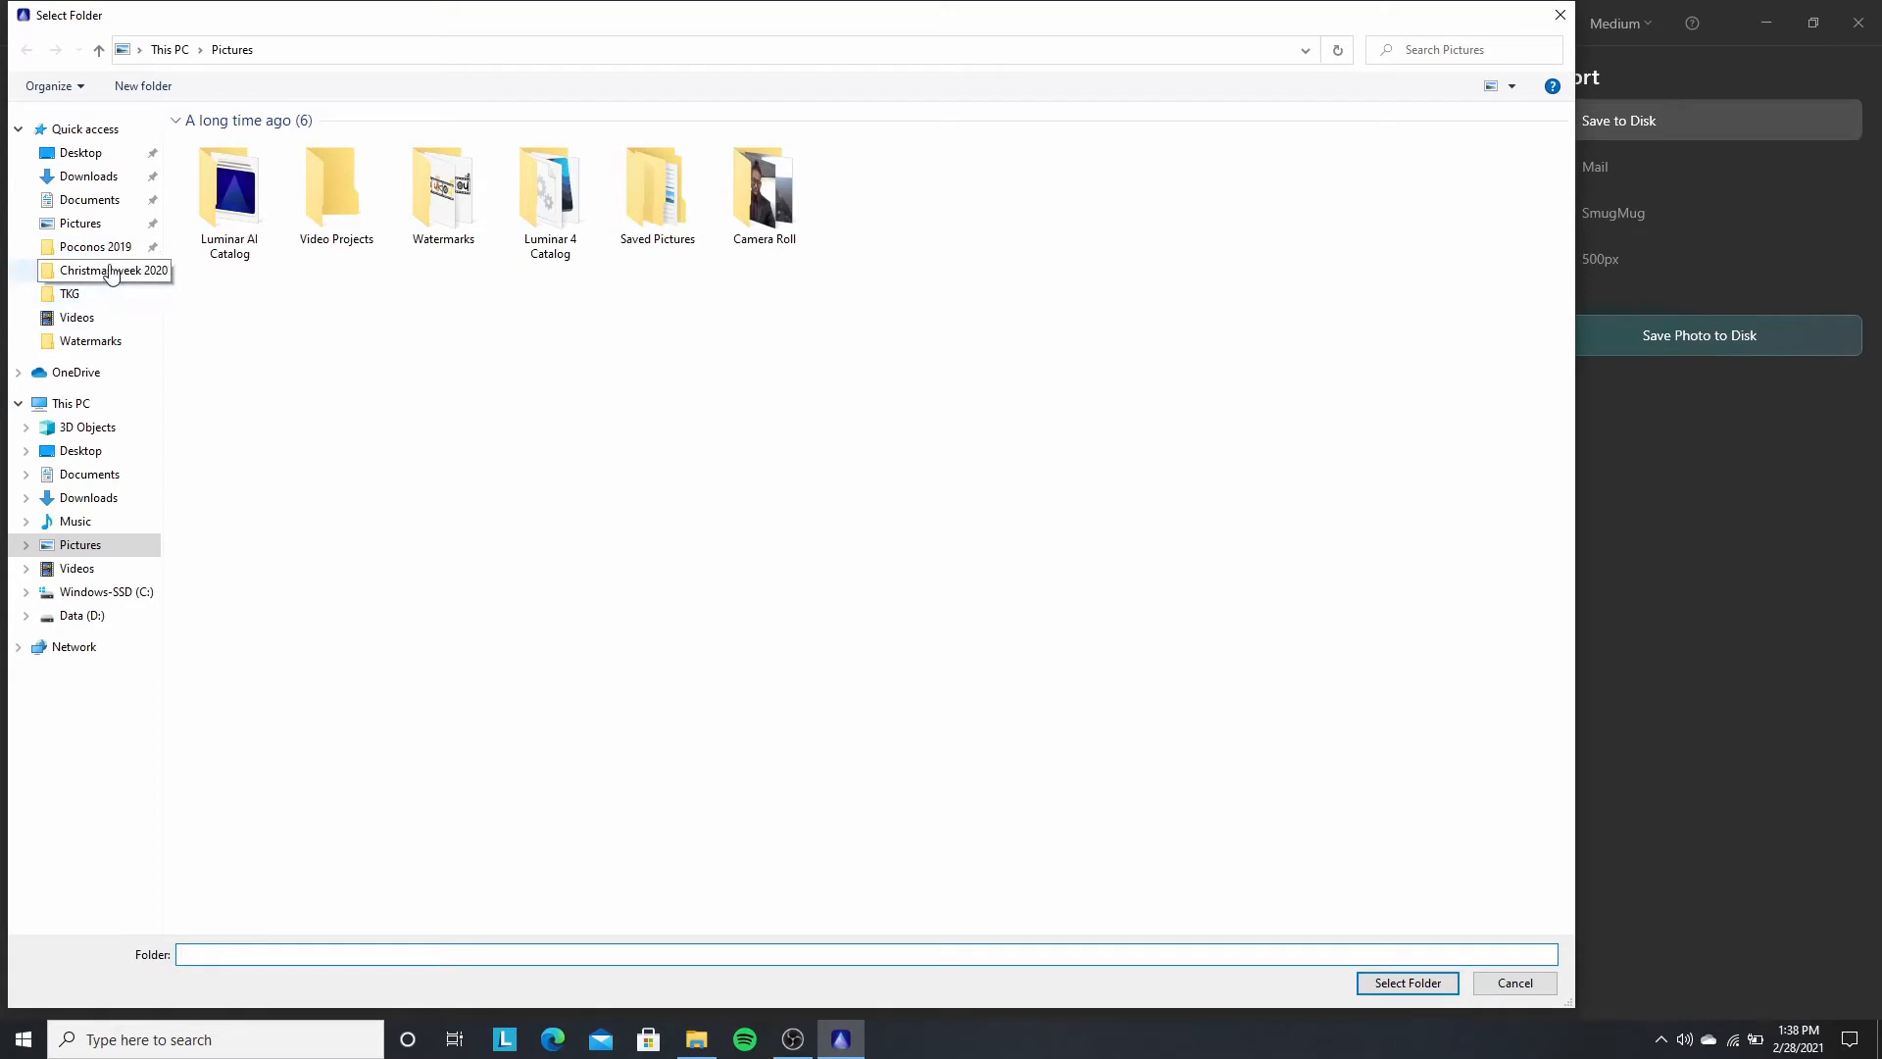
pyautogui.click(118, 273)
pyautogui.click(363, 49)
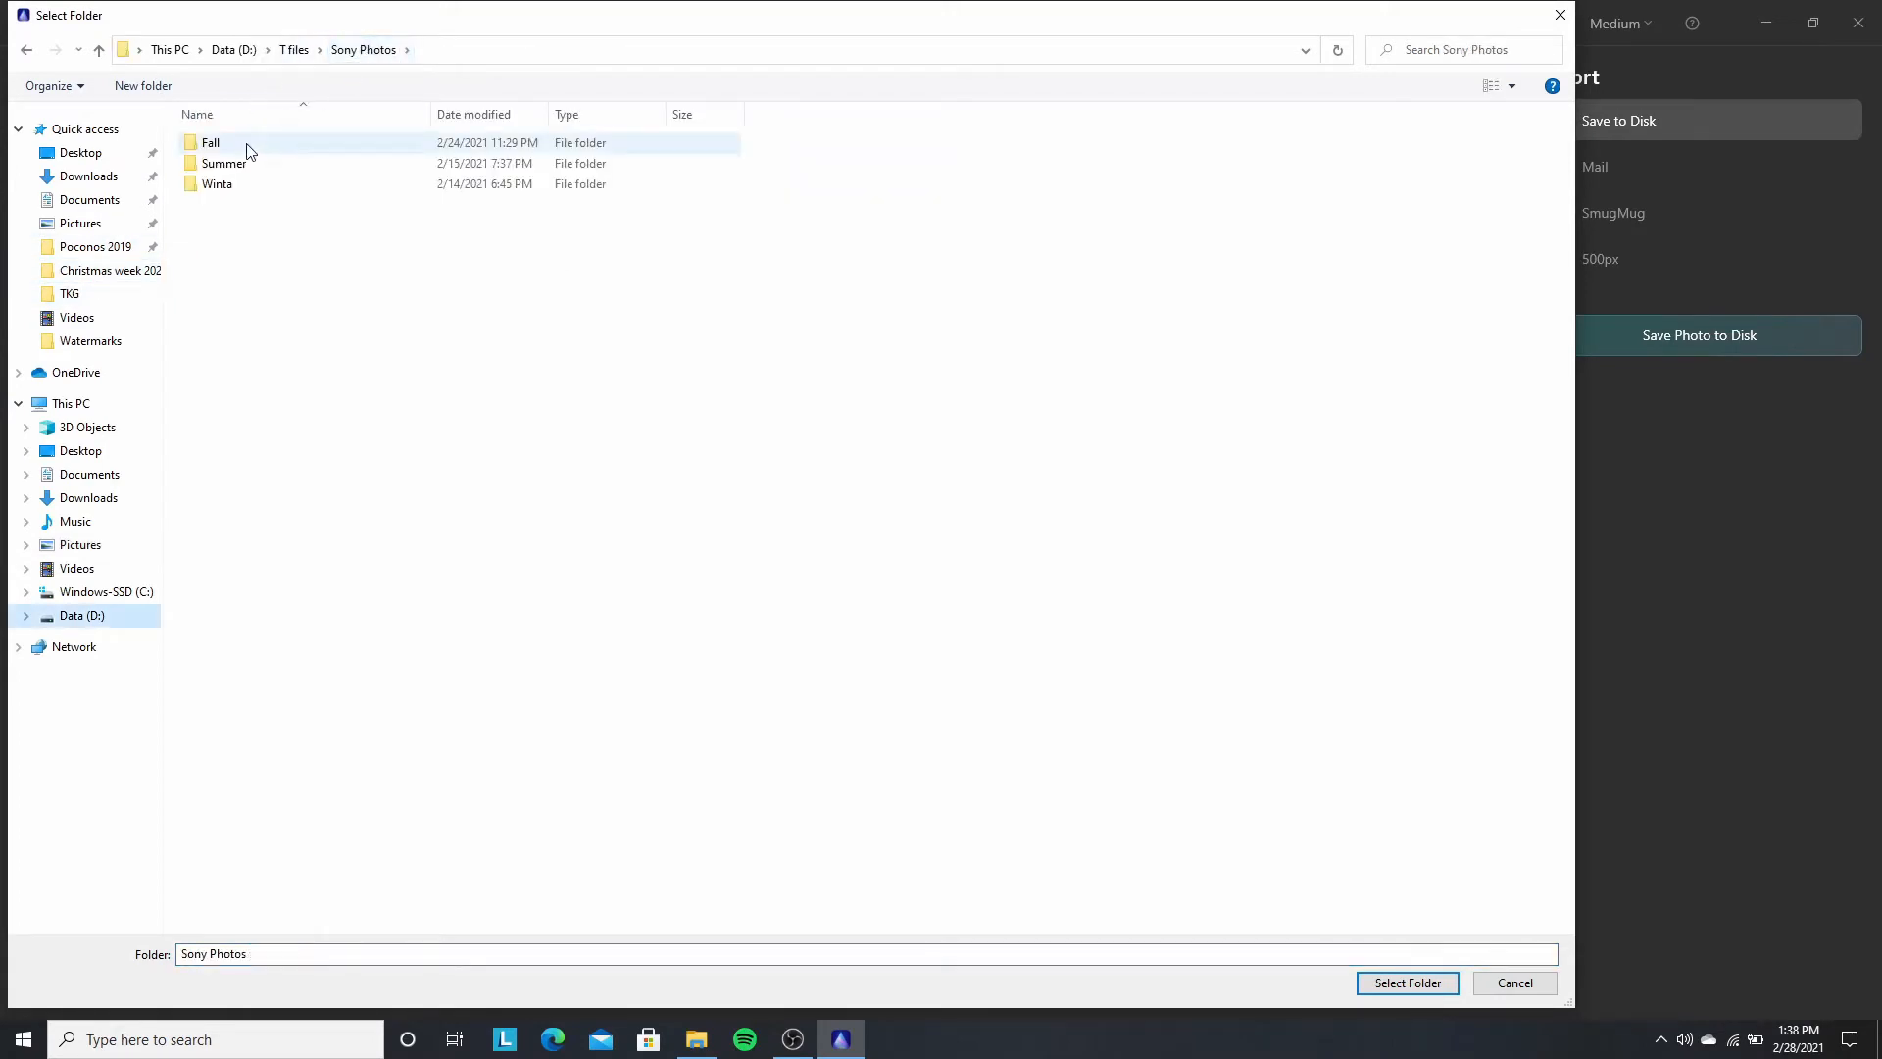
pyautogui.doubleClick(233, 165)
pyautogui.click(342, 51)
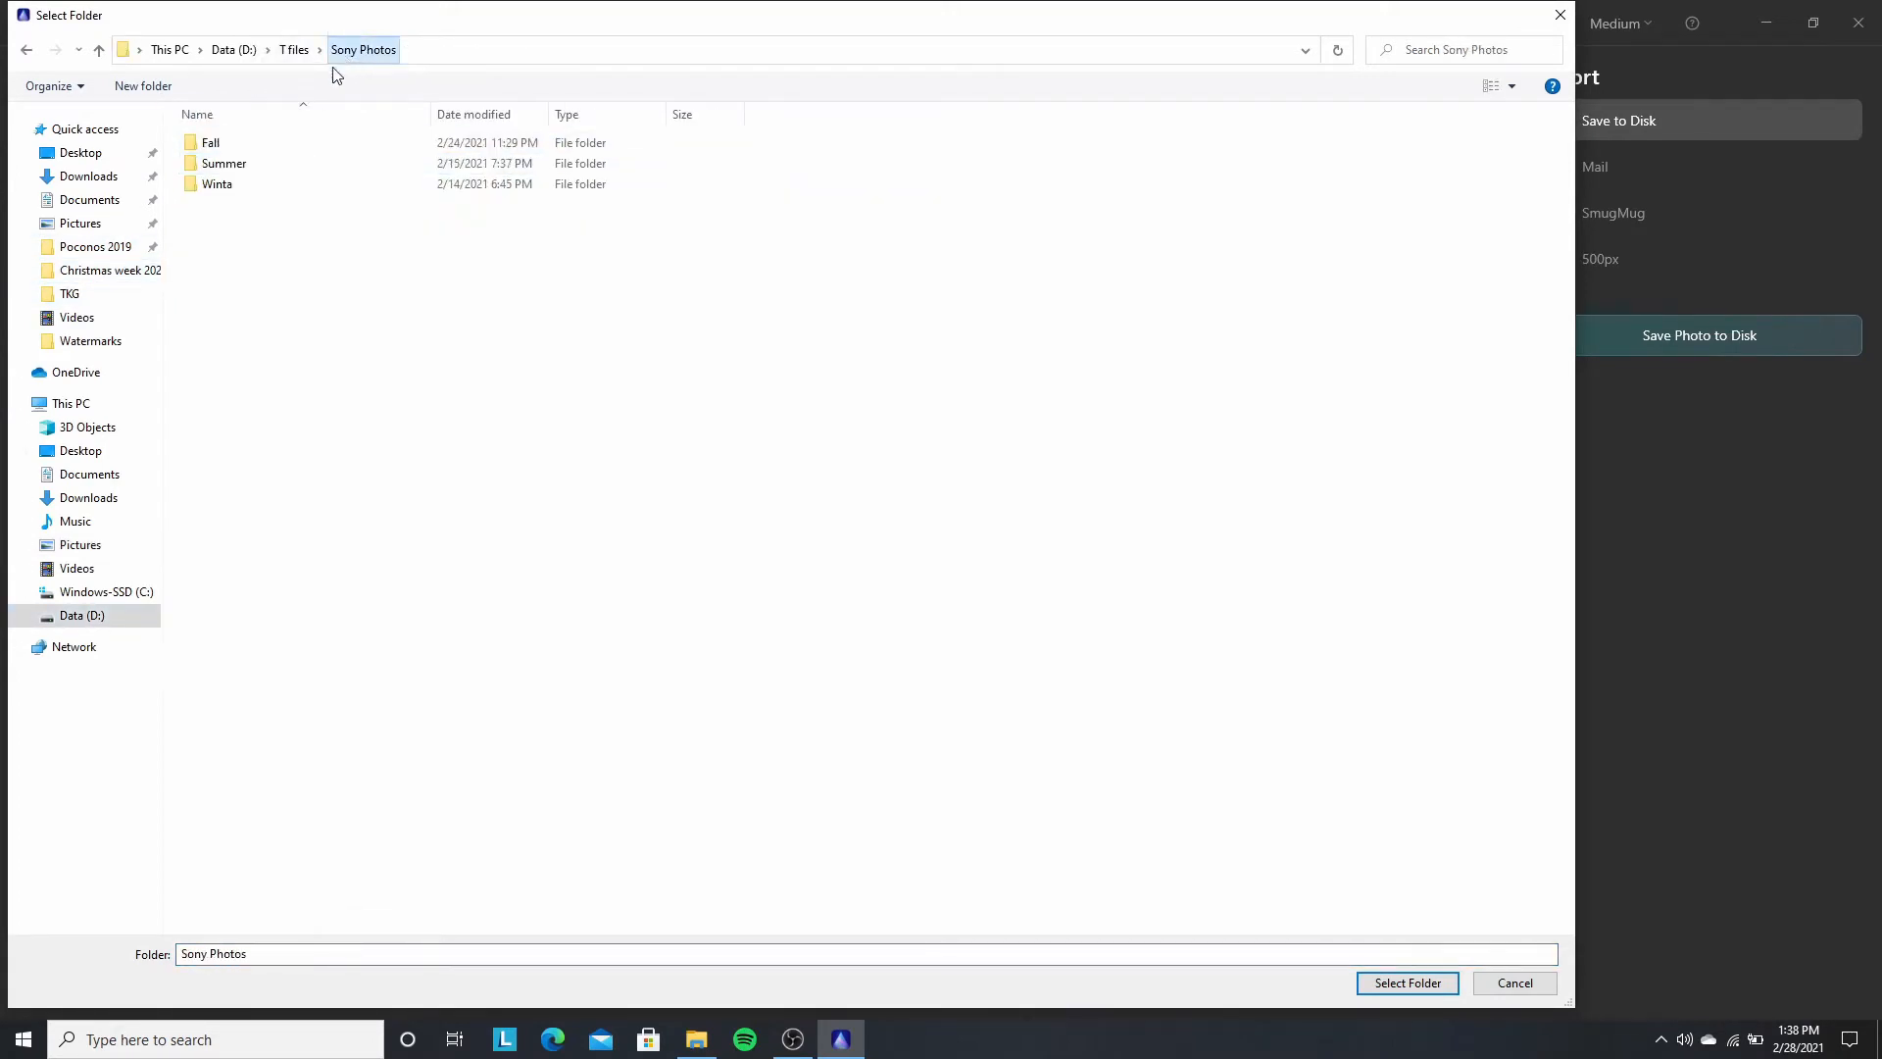
pyautogui.doubleClick(233, 184)
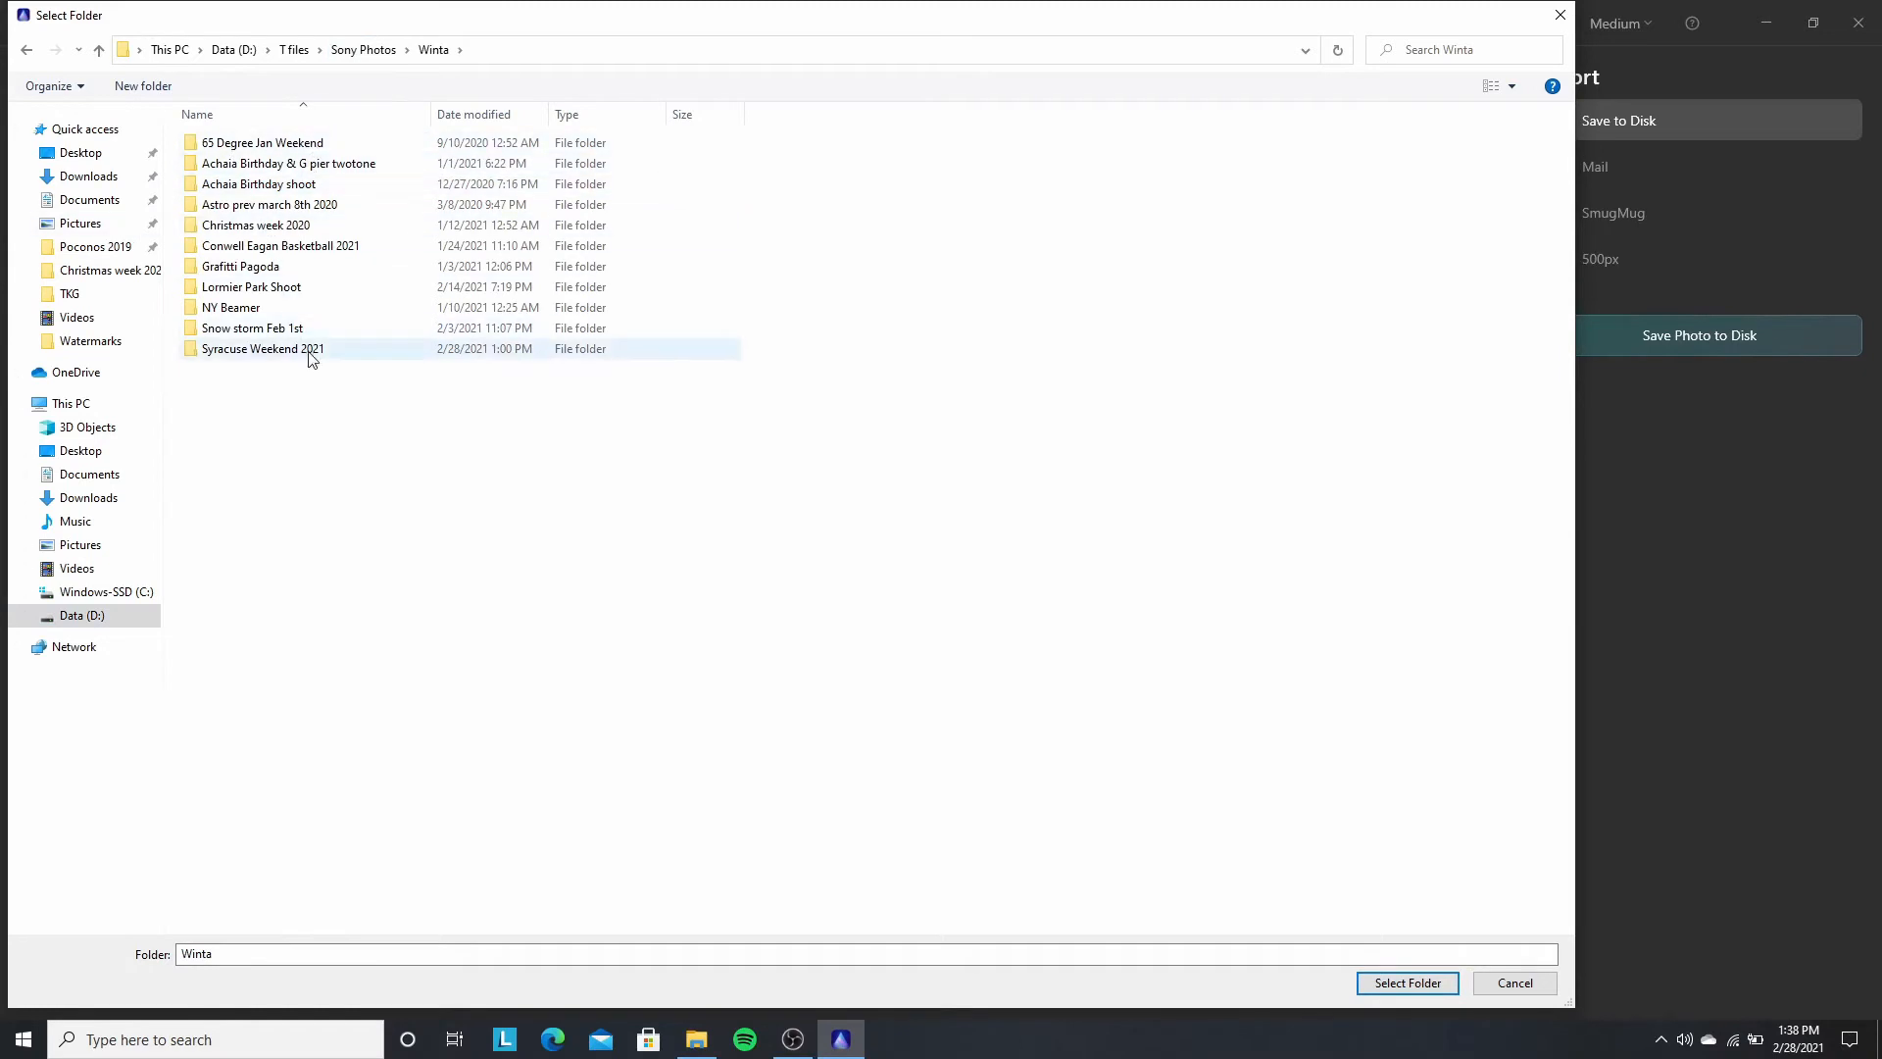
pyautogui.doubleClick(231, 350)
pyautogui.doubleClick(237, 181)
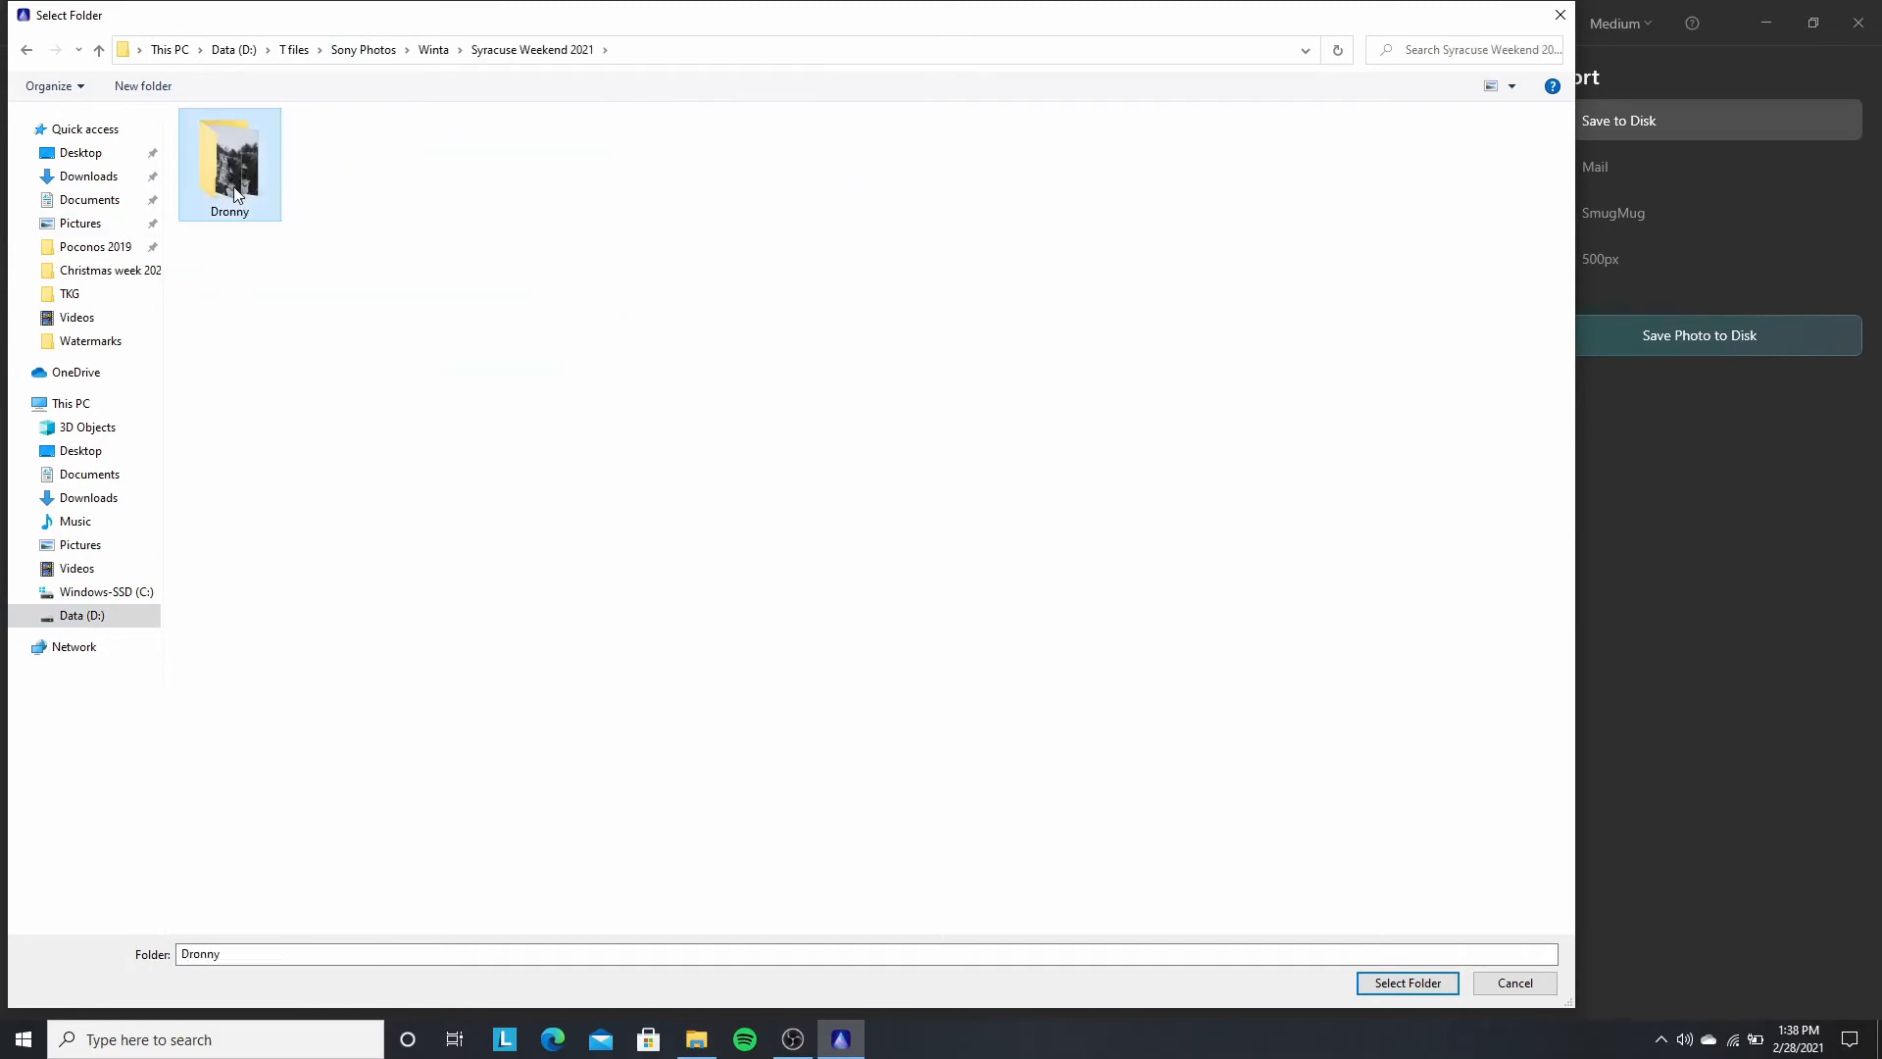
pyautogui.click(1380, 984)
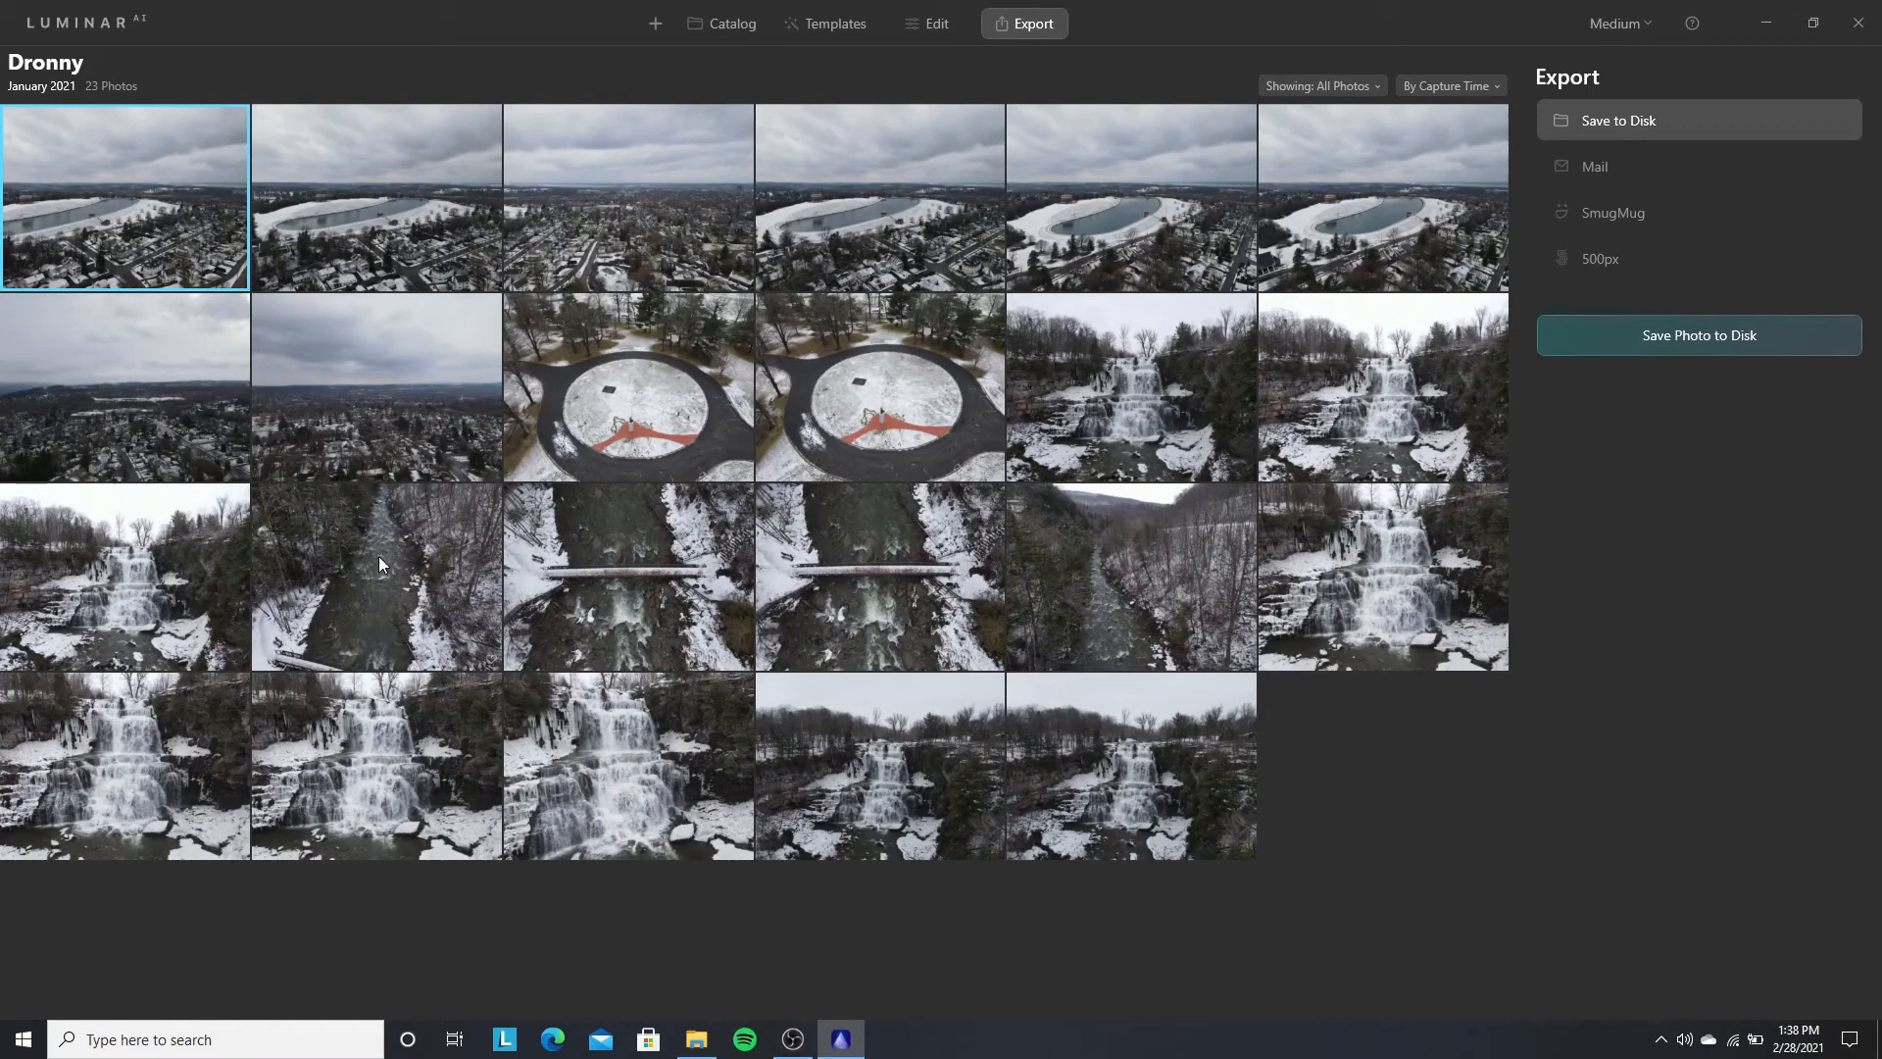
pyautogui.doubleClick(1180, 427)
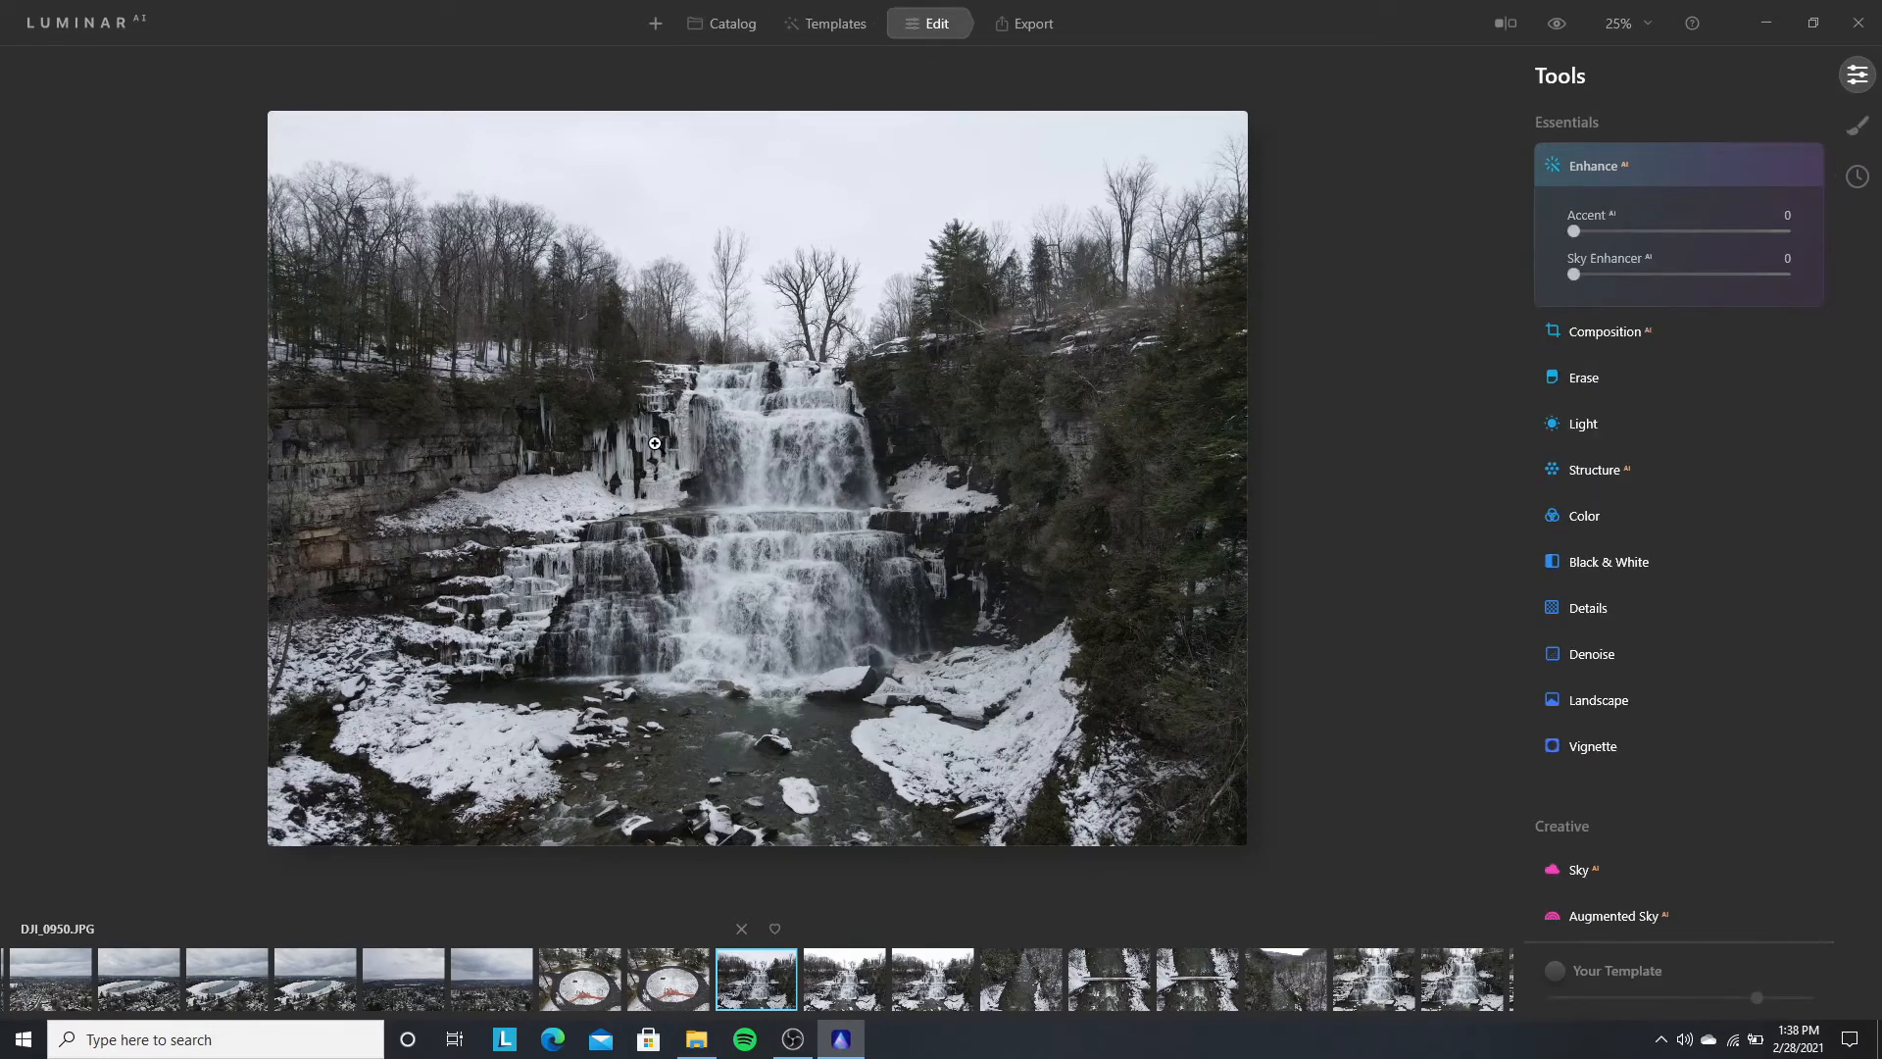
# Step: Add a Texture local mask and load the "Stamped Dji picture layer 4000" PNG from the Desktop as its texture
pyautogui.click(1868, 138)
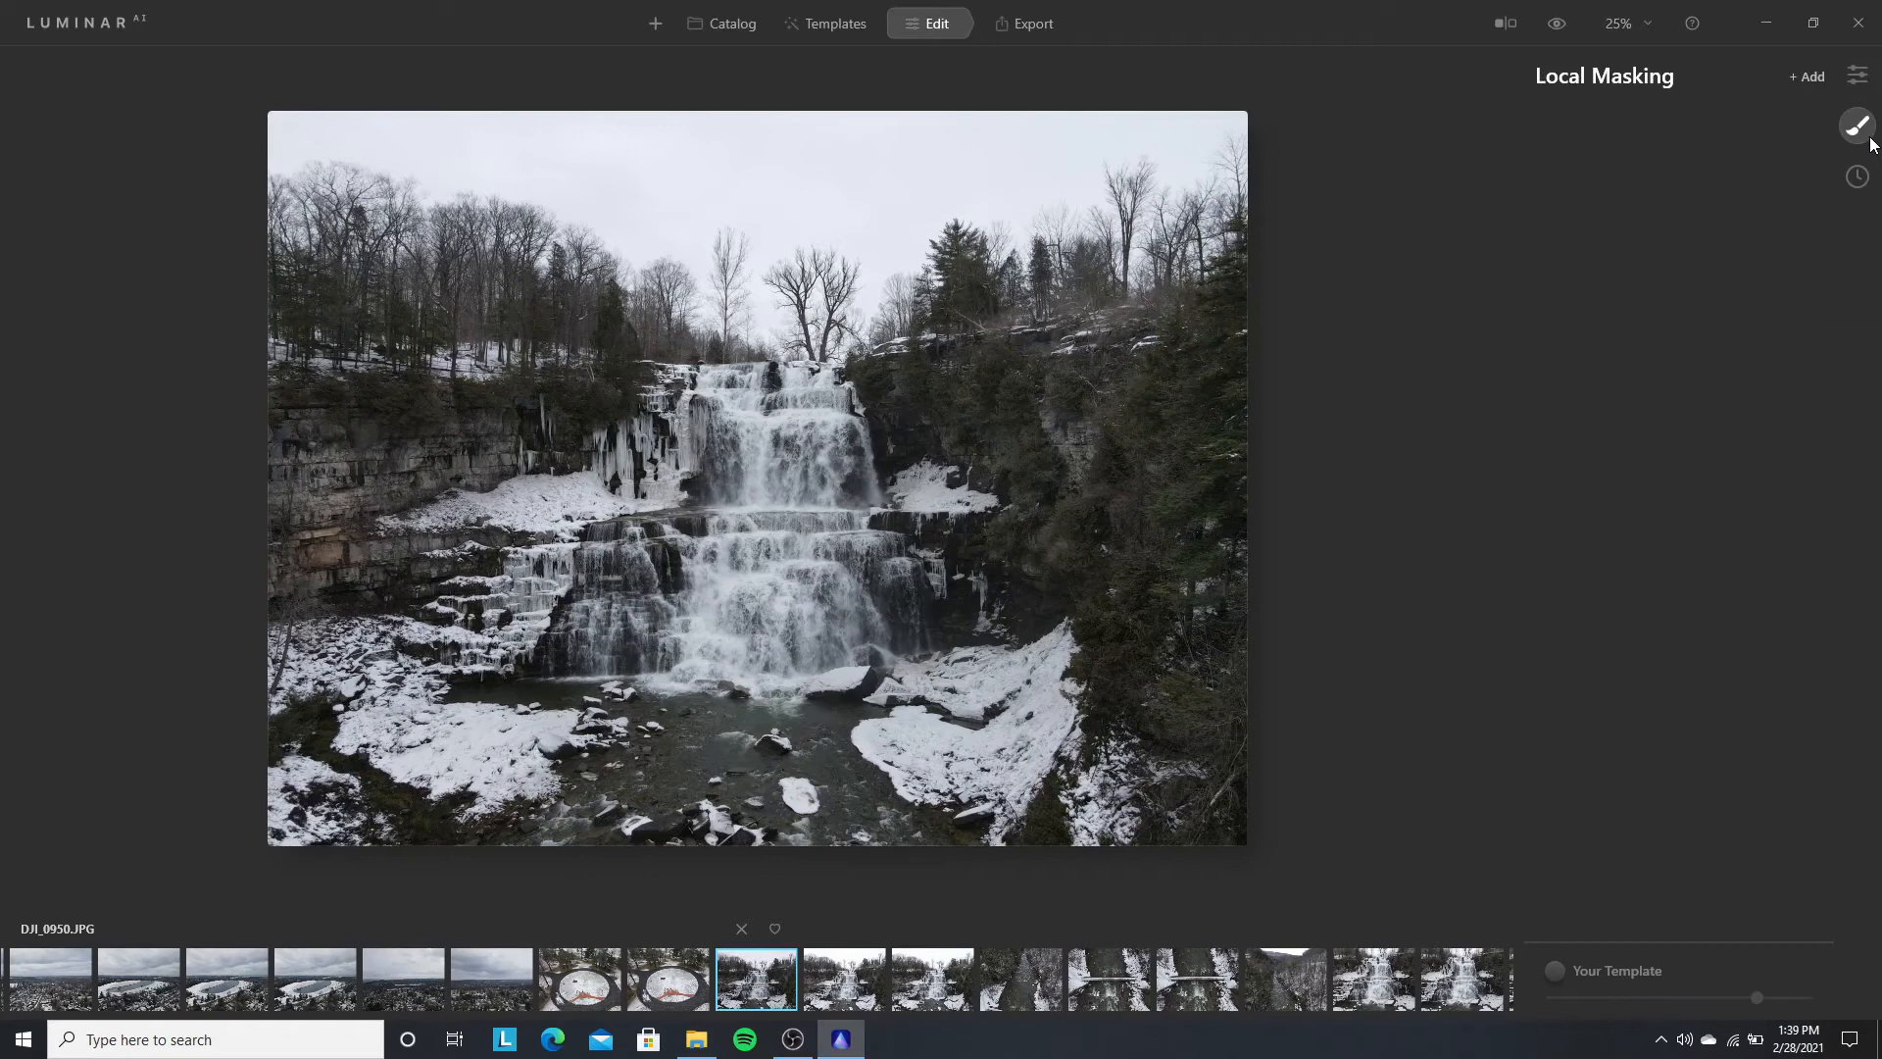
pyautogui.click(1801, 75)
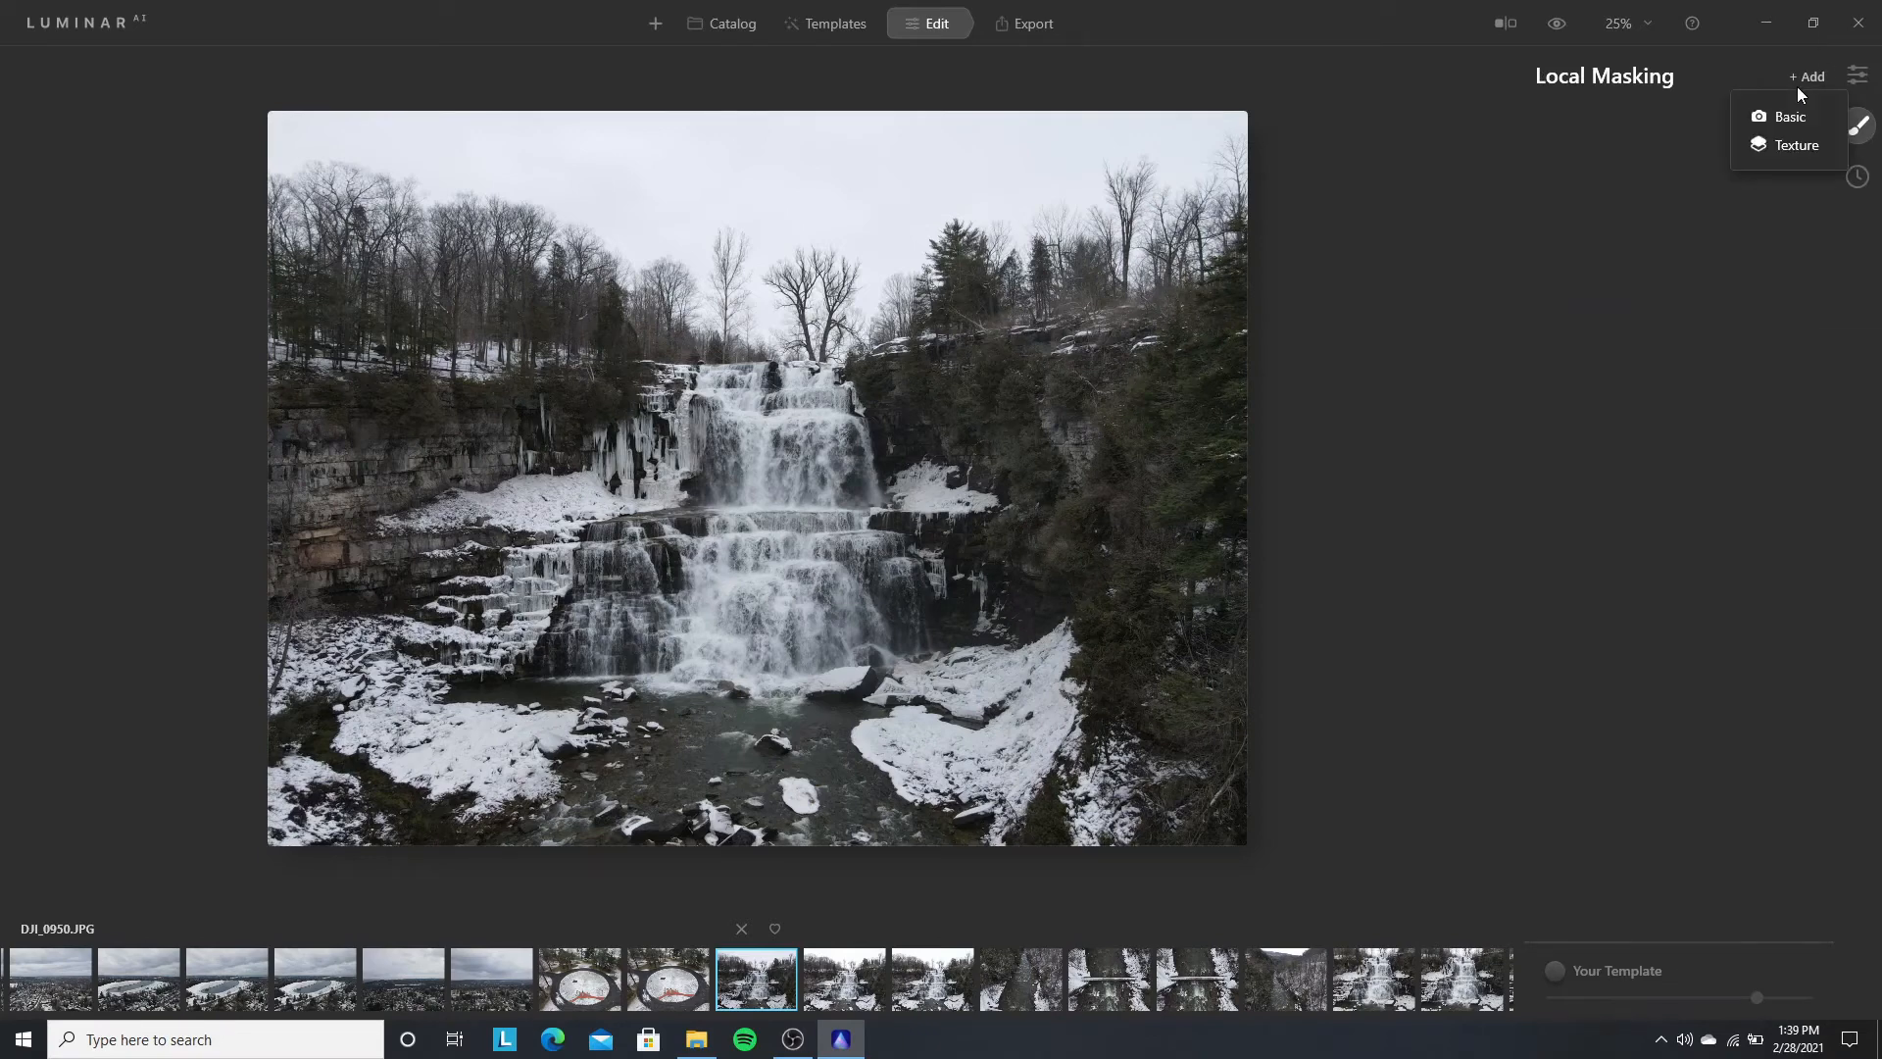
pyautogui.click(1803, 147)
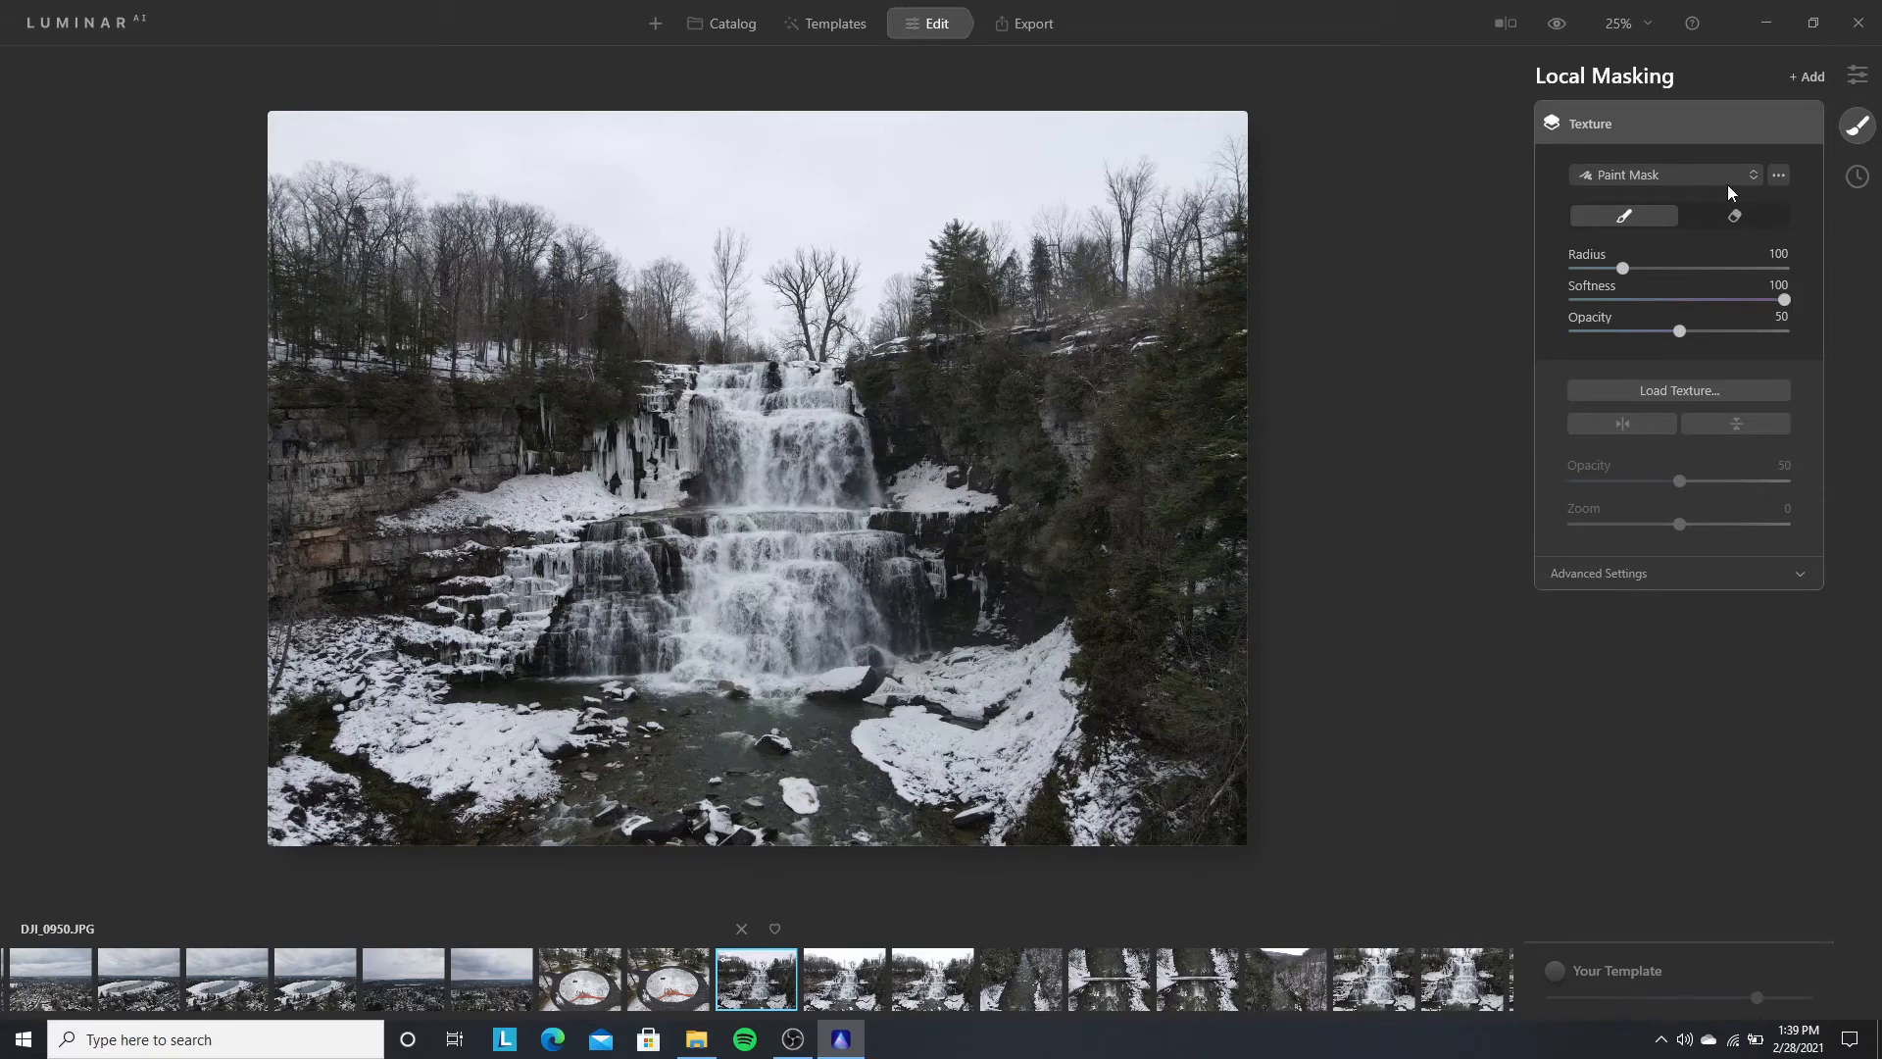
pyautogui.click(1655, 391)
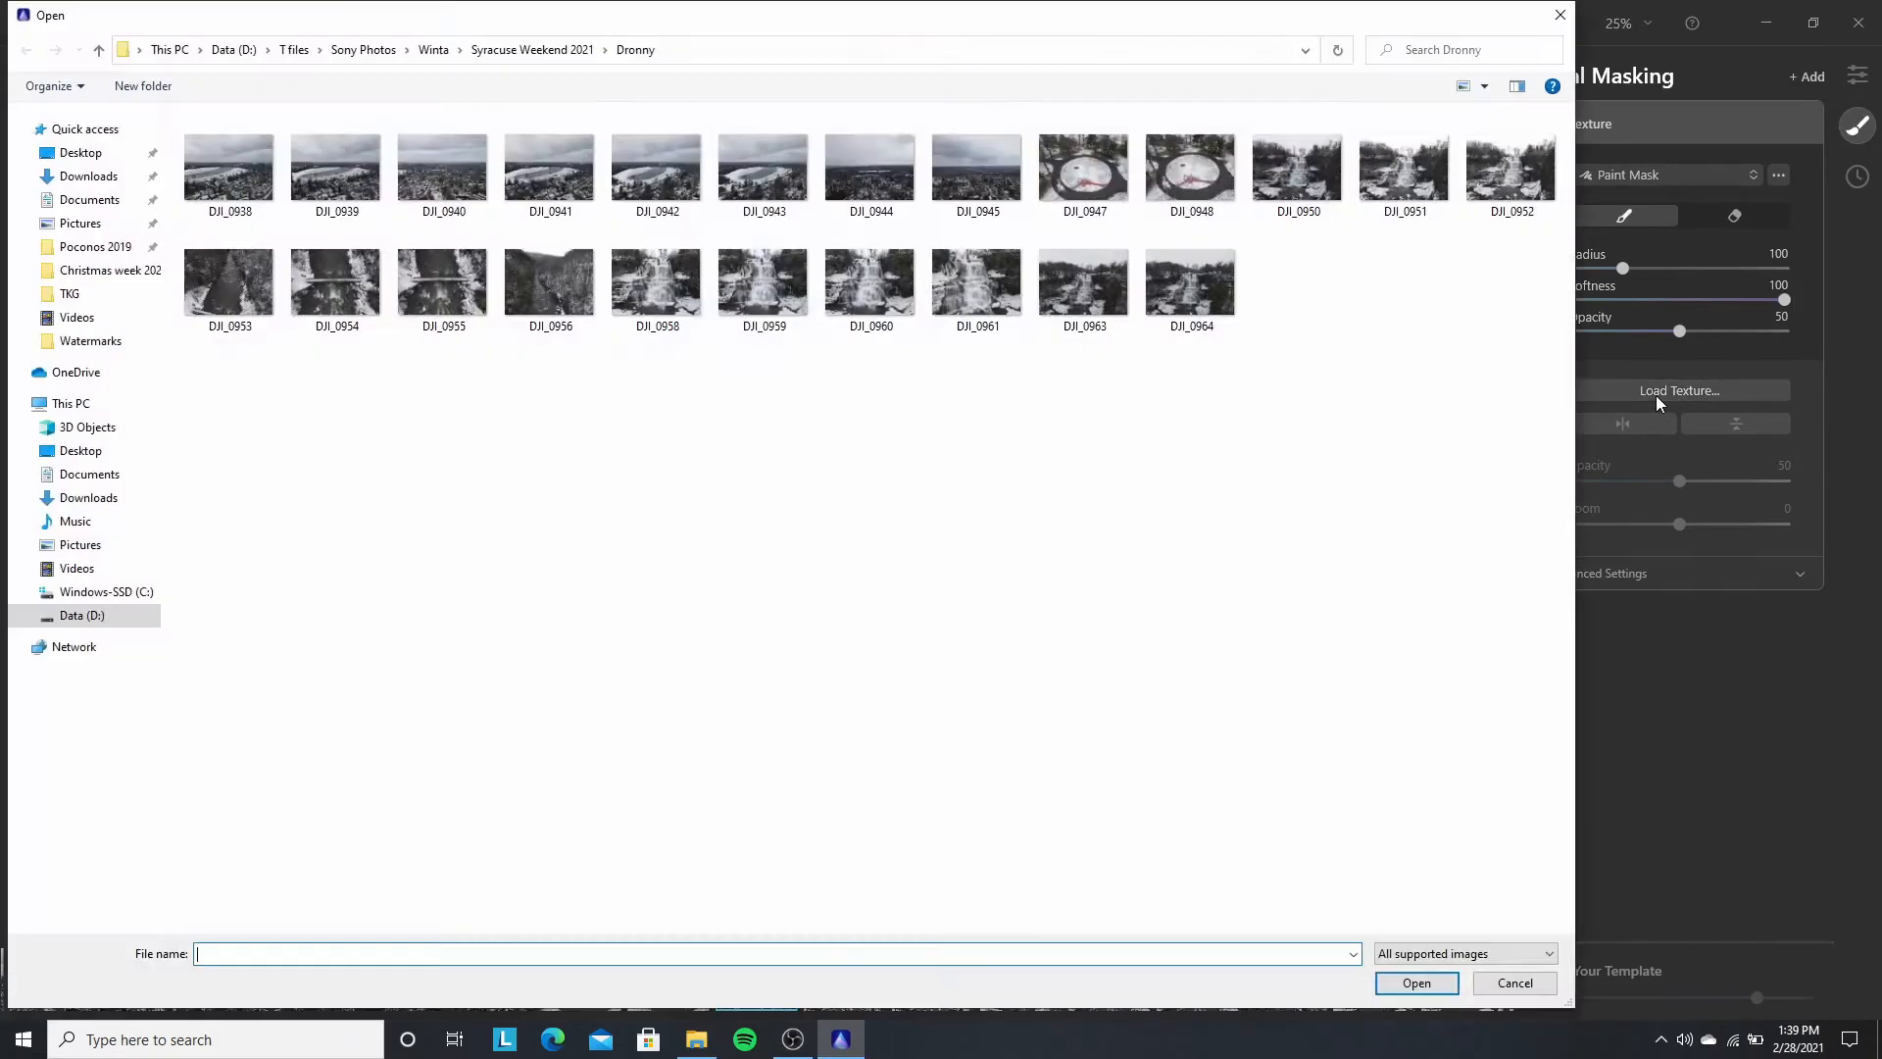
pyautogui.click(103, 154)
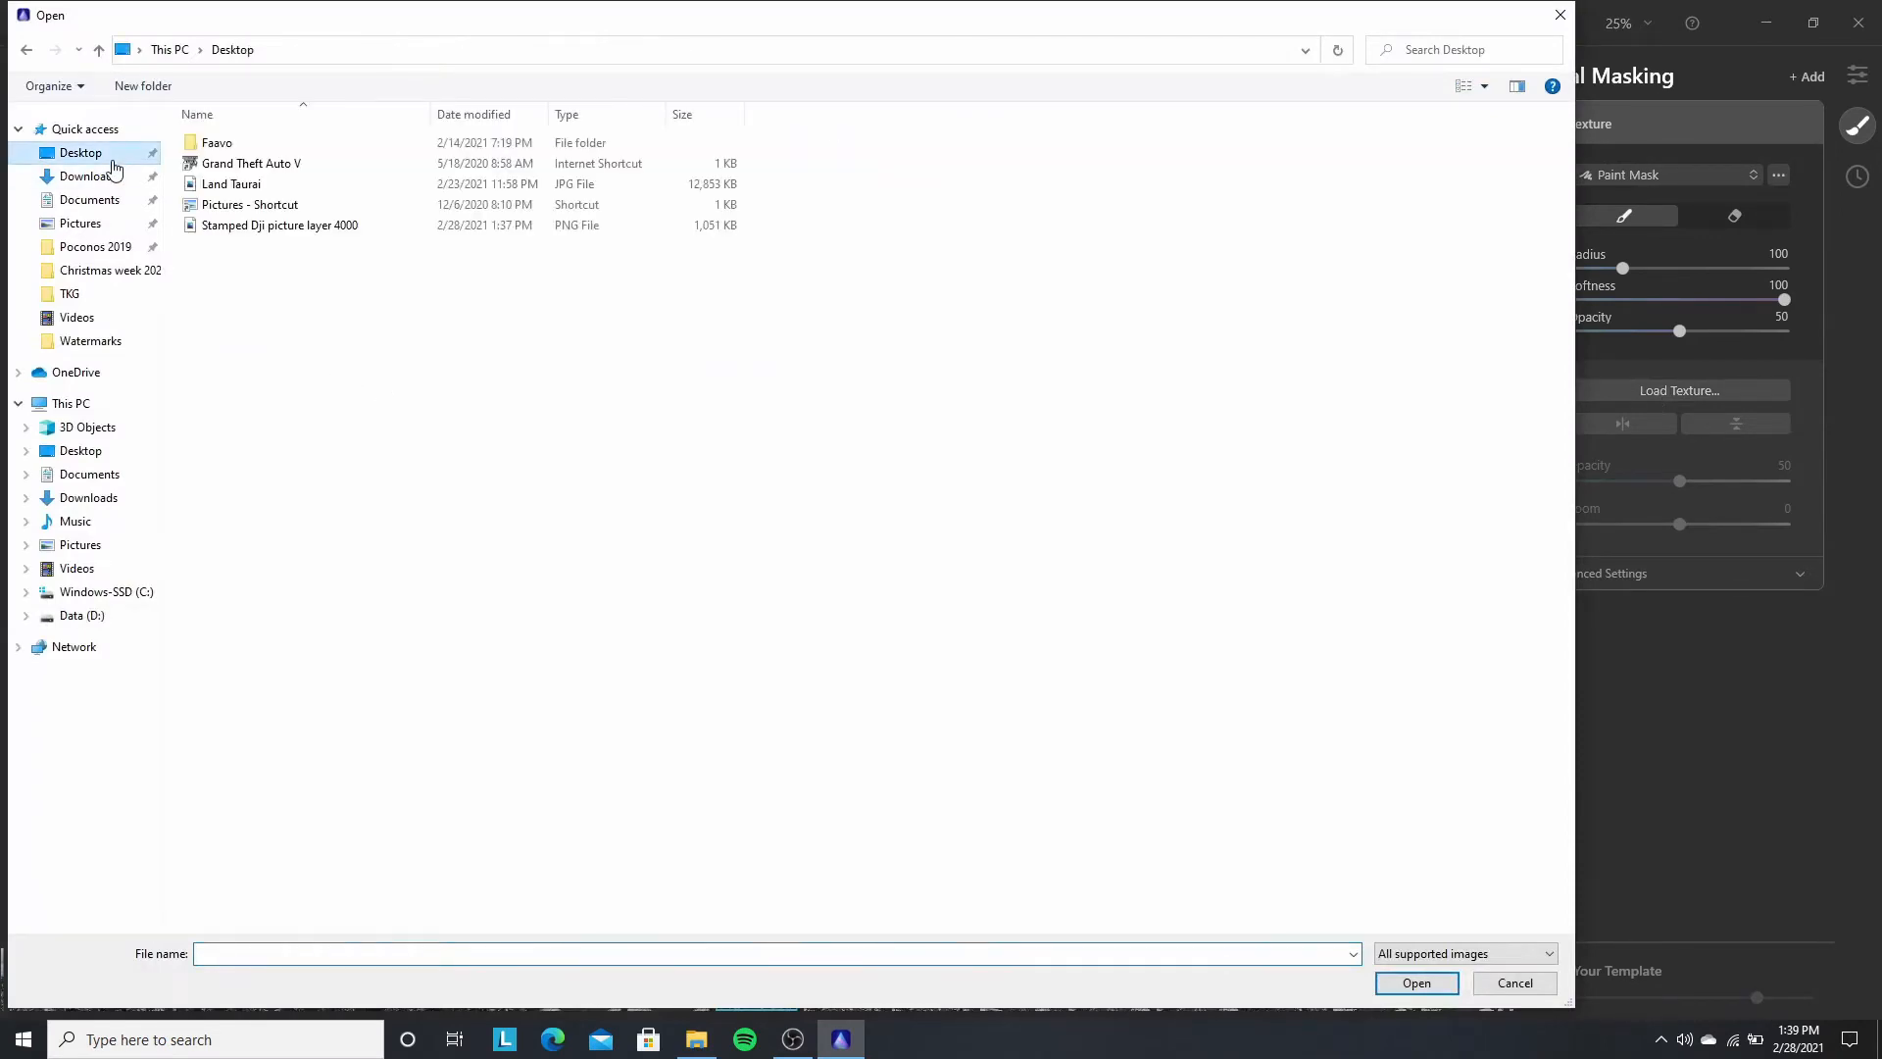
pyautogui.click(246, 232)
pyautogui.doubleClick(246, 231)
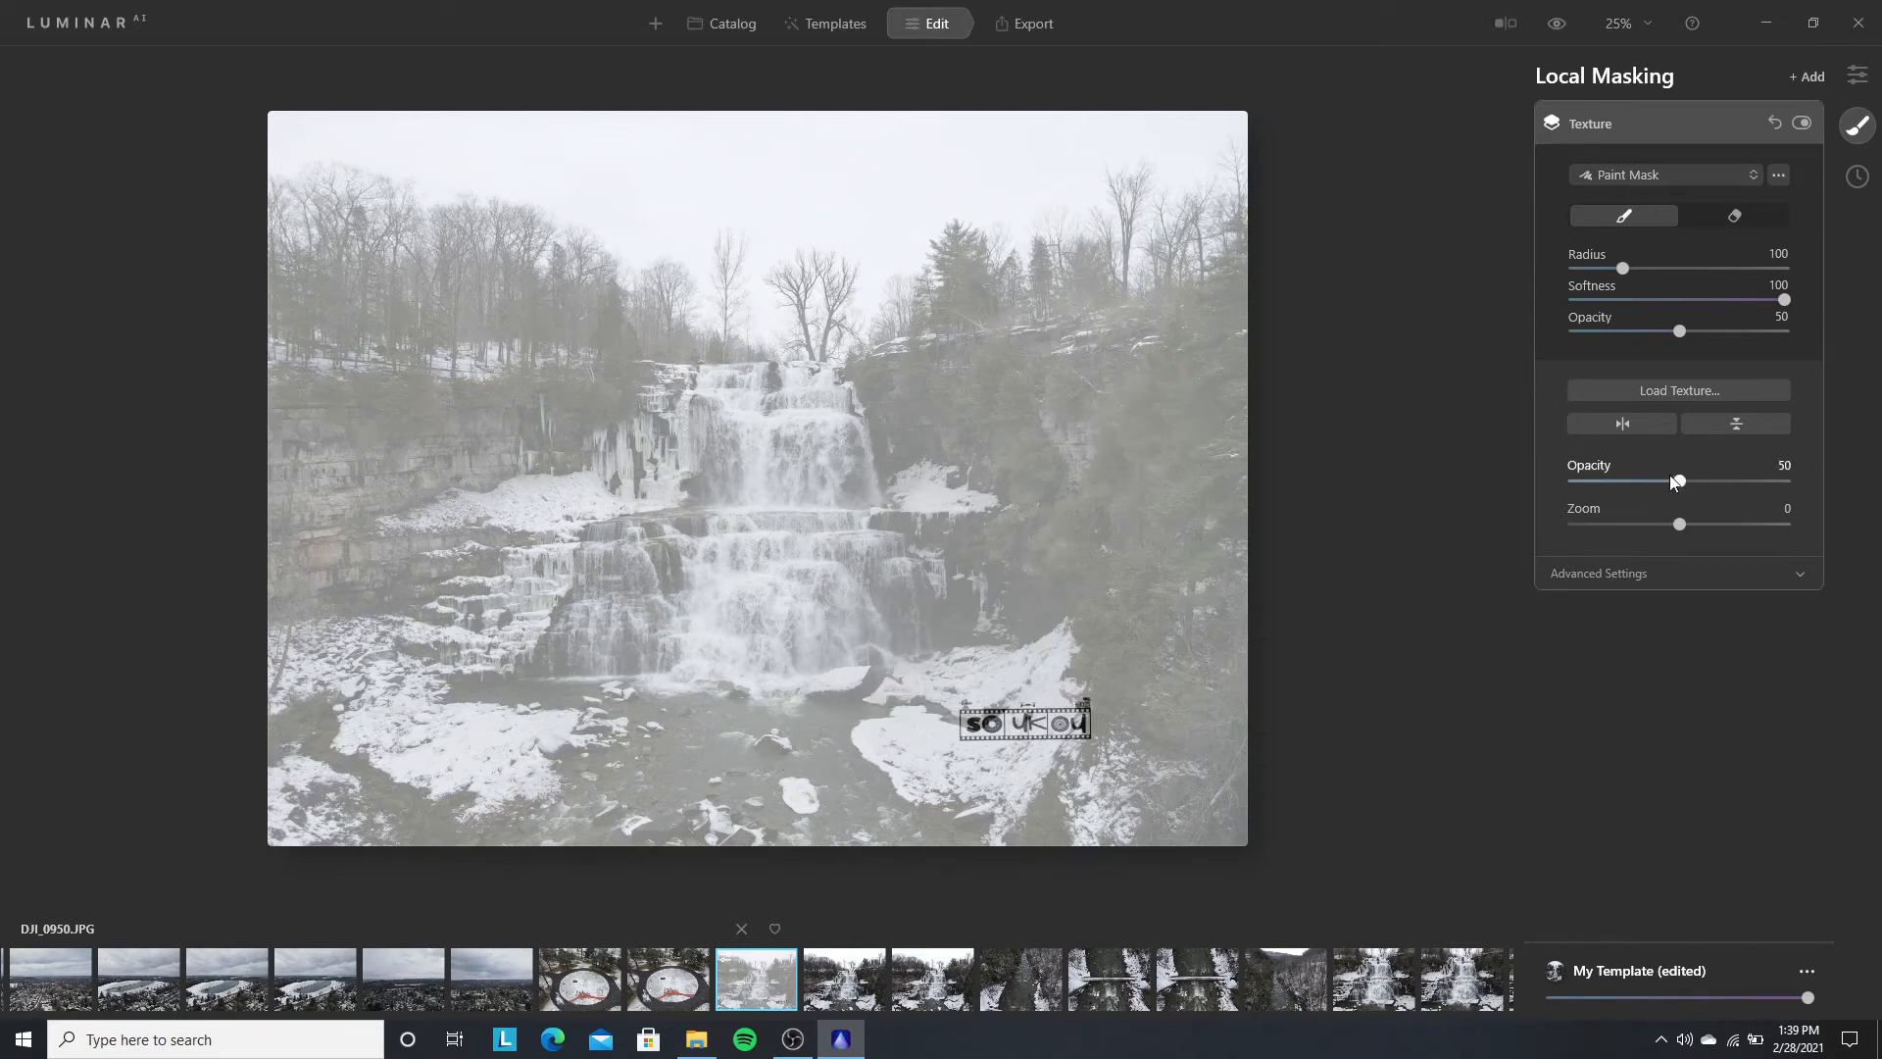
# Step: Set the logo texture's blend mode to Multiply and its opacity to 100, keeping zoom at 0
pyautogui.moveTo(1682, 486)
pyautogui.mouseDown()
pyautogui.moveTo(1807, 480)
pyautogui.moveTo(1525, 490)
pyautogui.moveTo(1680, 482)
pyautogui.mouseUp()
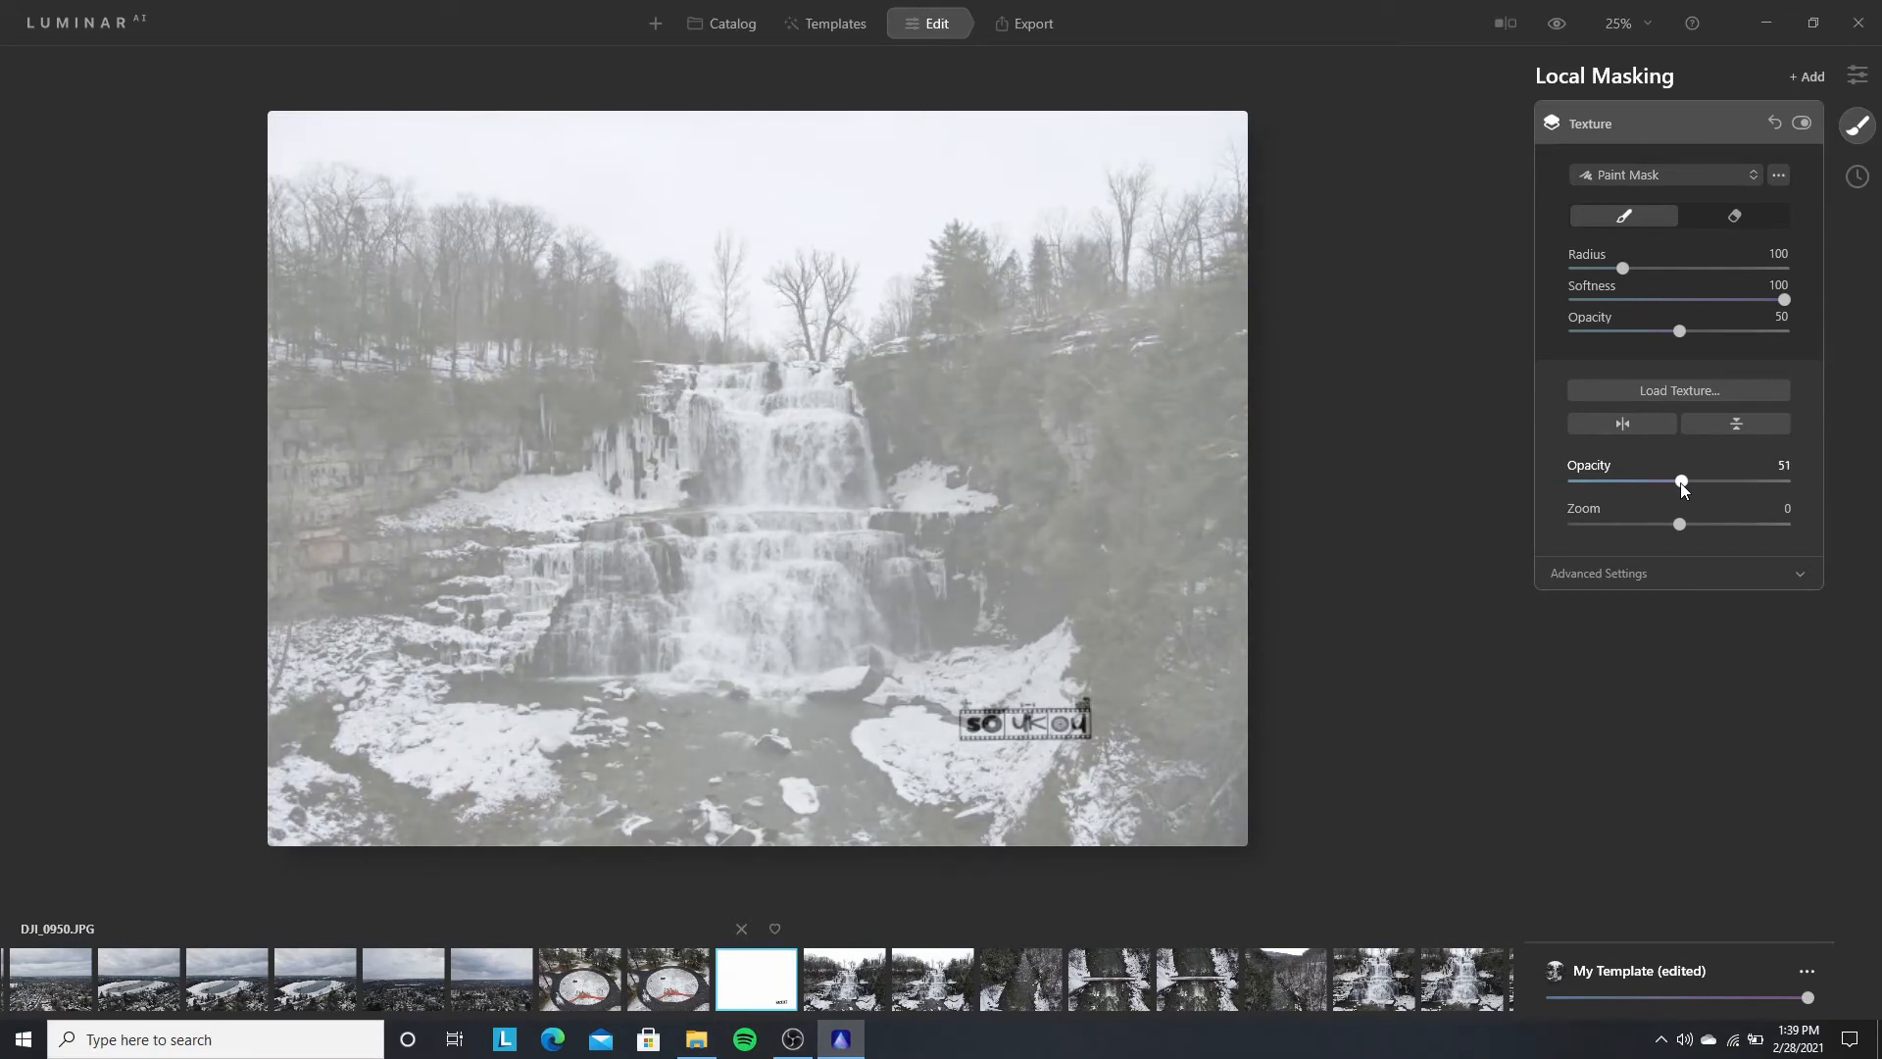
pyautogui.click(1617, 574)
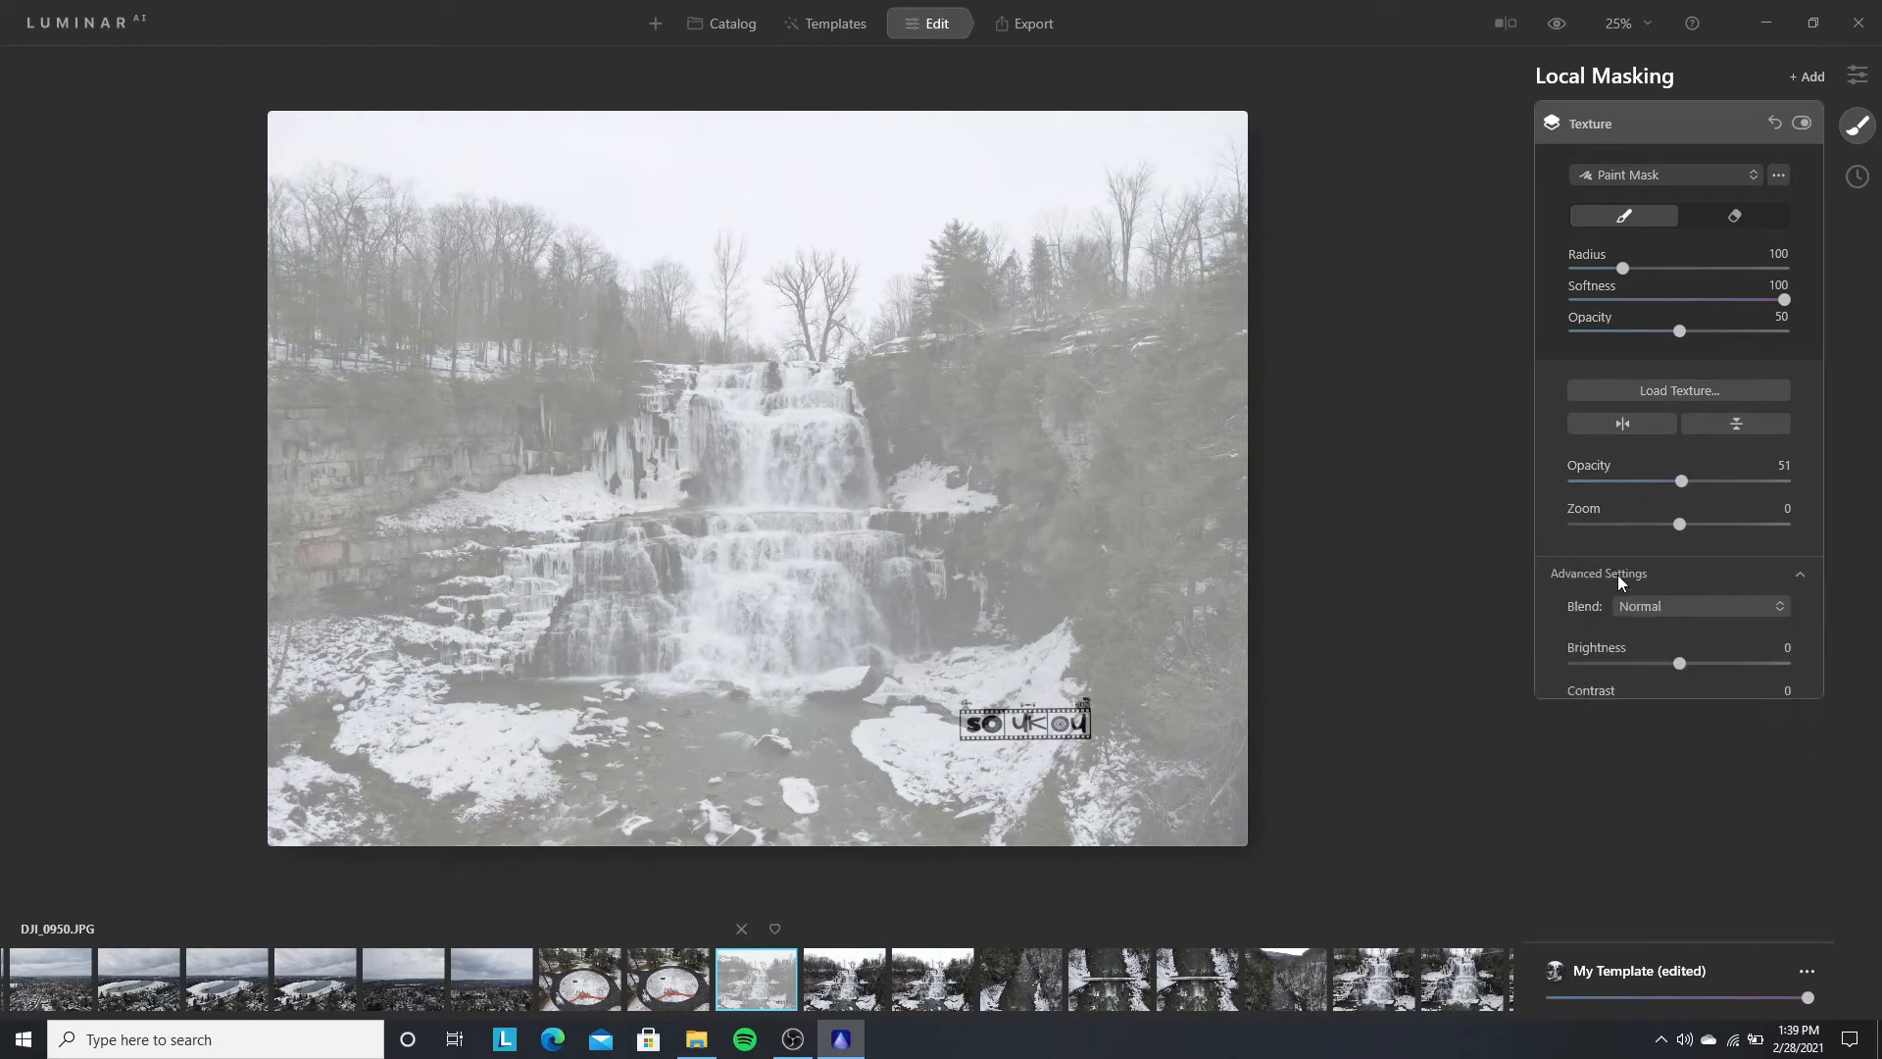
pyautogui.click(1639, 603)
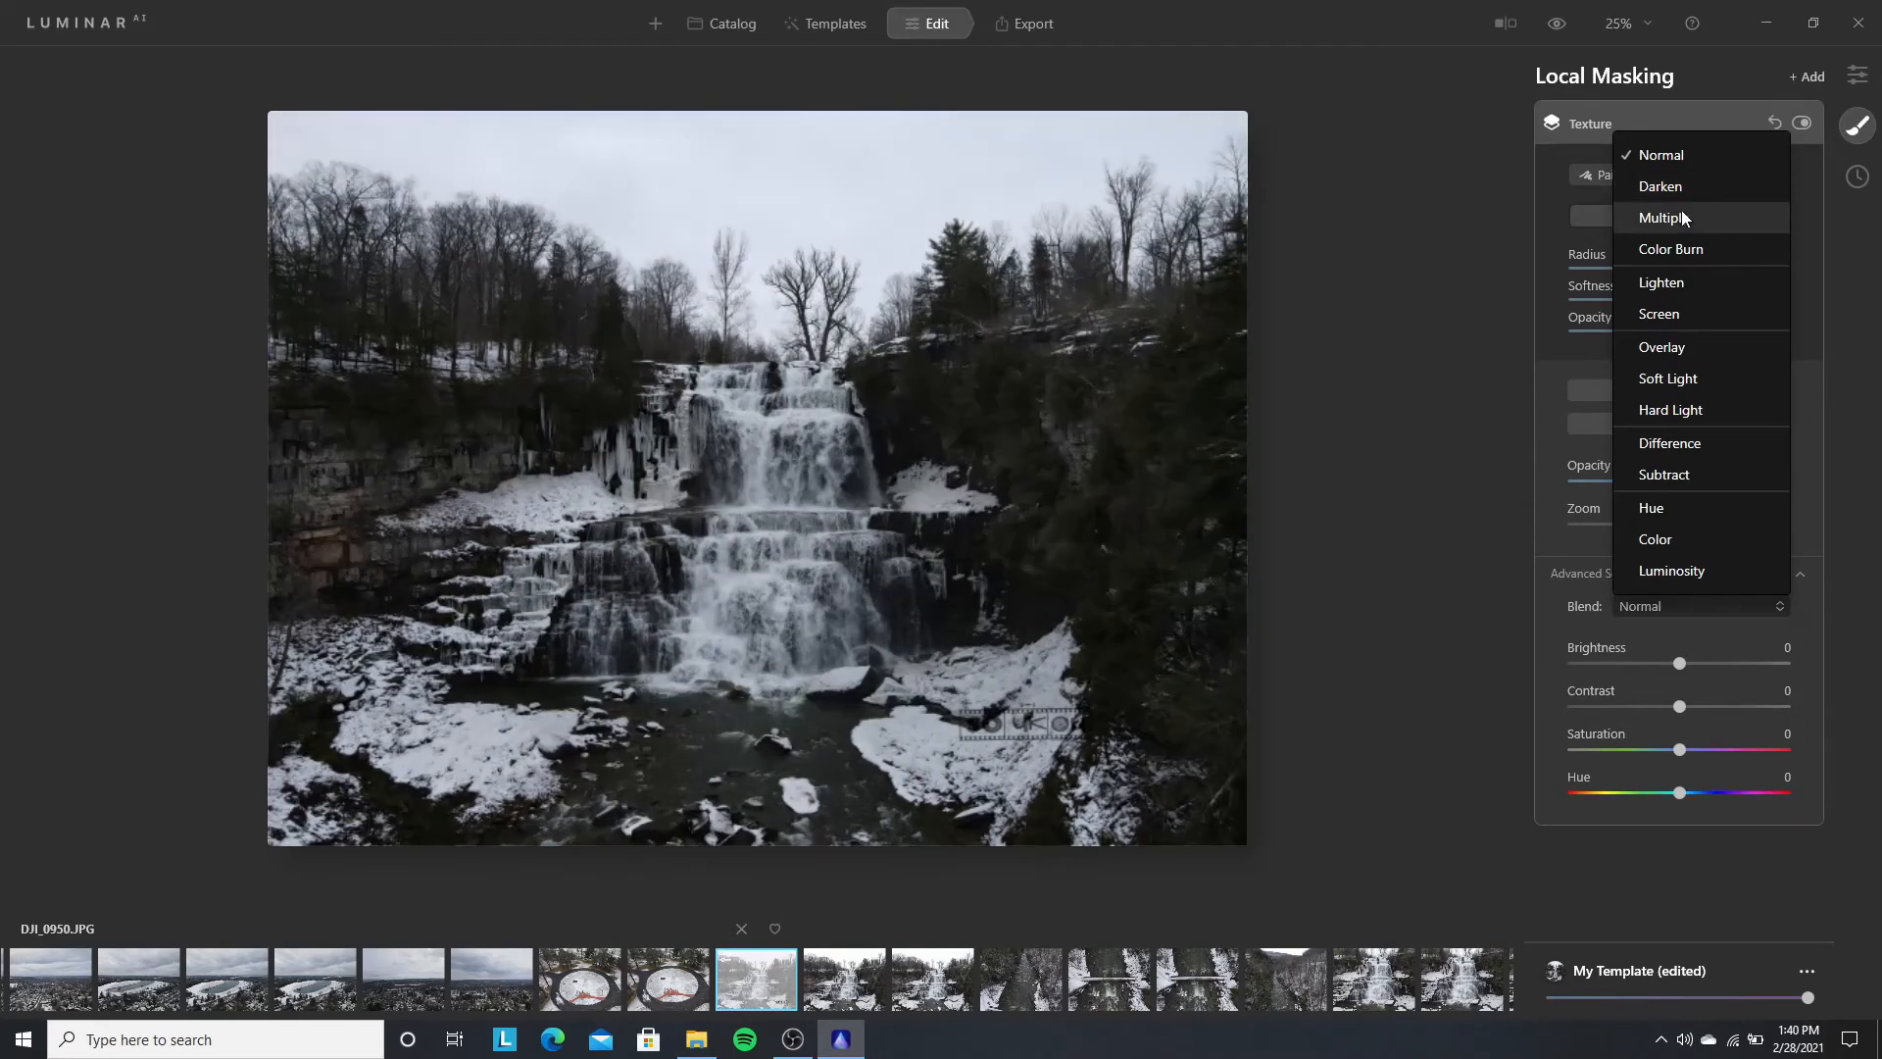
pyautogui.click(1680, 215)
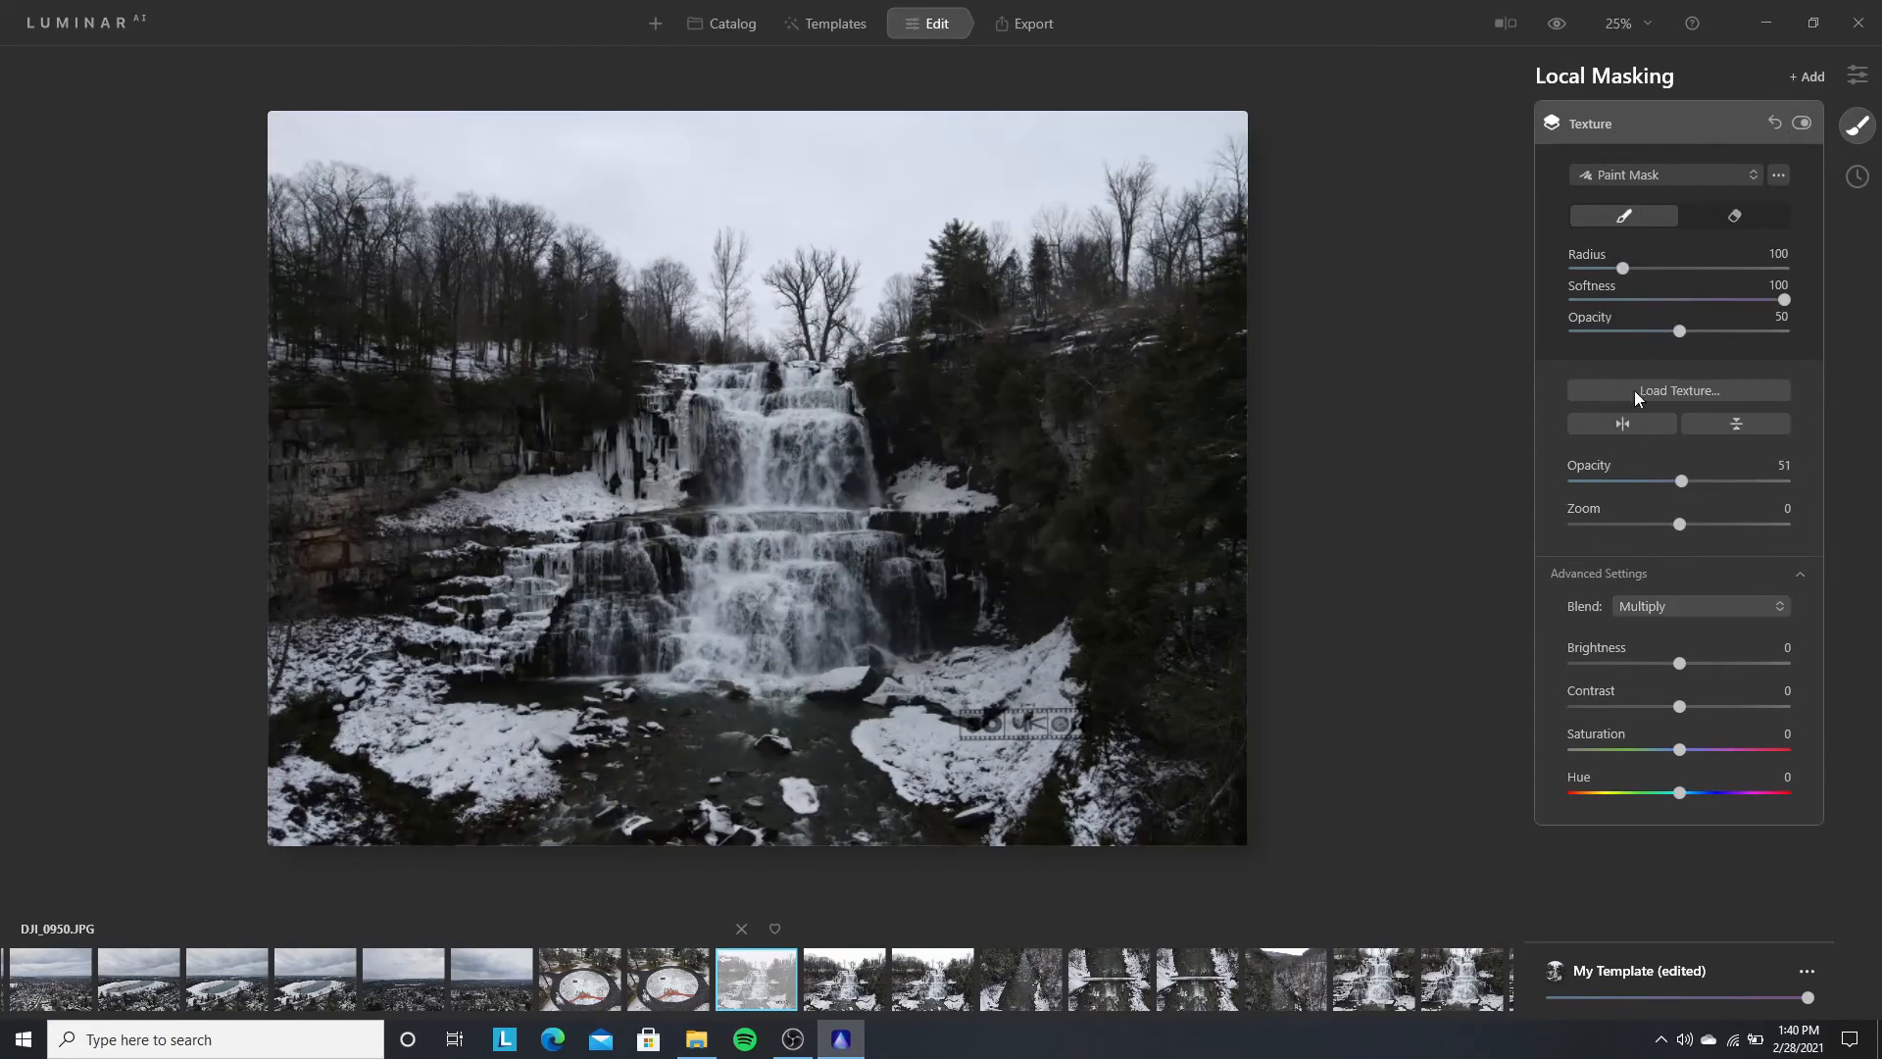
pyautogui.moveTo(1682, 479); pyautogui.dragTo(1782, 480)
pyautogui.moveTo(1808, 490)
pyautogui.mouseDown()
pyautogui.moveTo(1531, 498)
pyautogui.moveTo(1826, 503)
pyautogui.mouseUp()
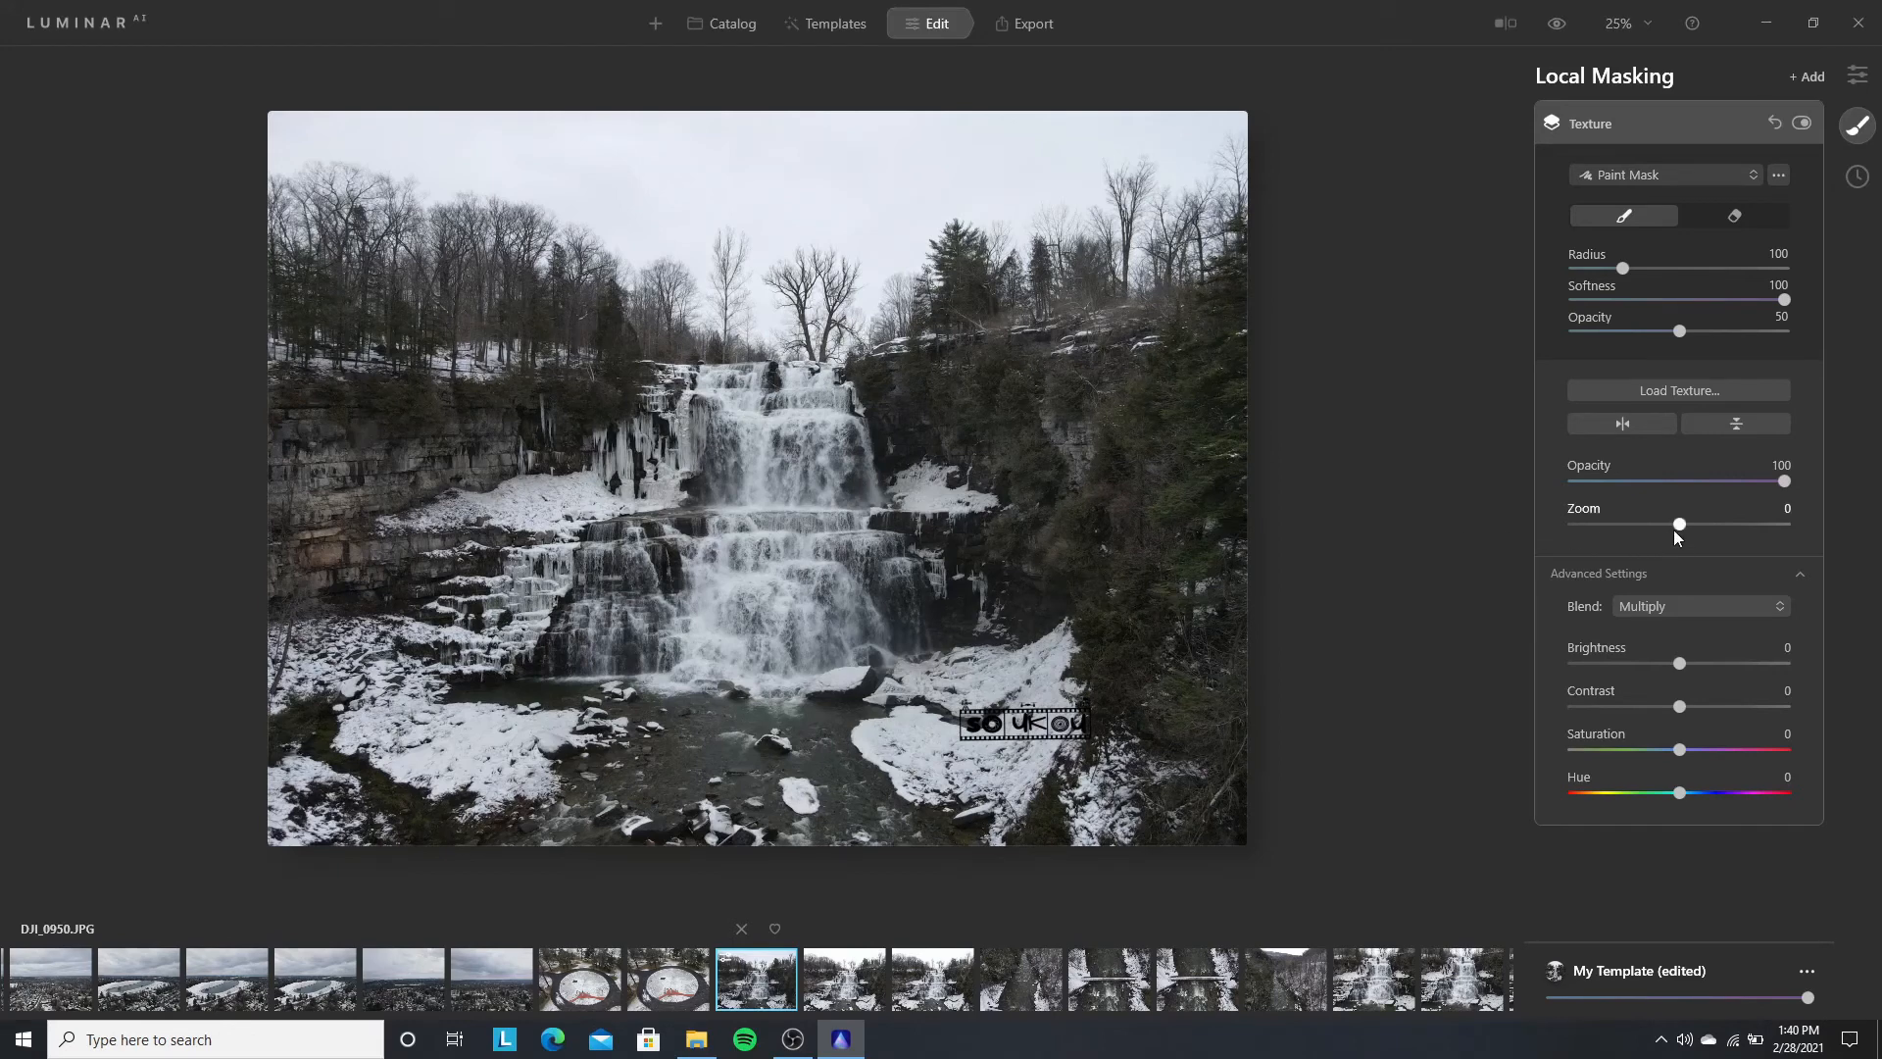
pyautogui.moveTo(1676, 528); pyautogui.dragTo(1680, 525)
pyautogui.click(1708, 120)
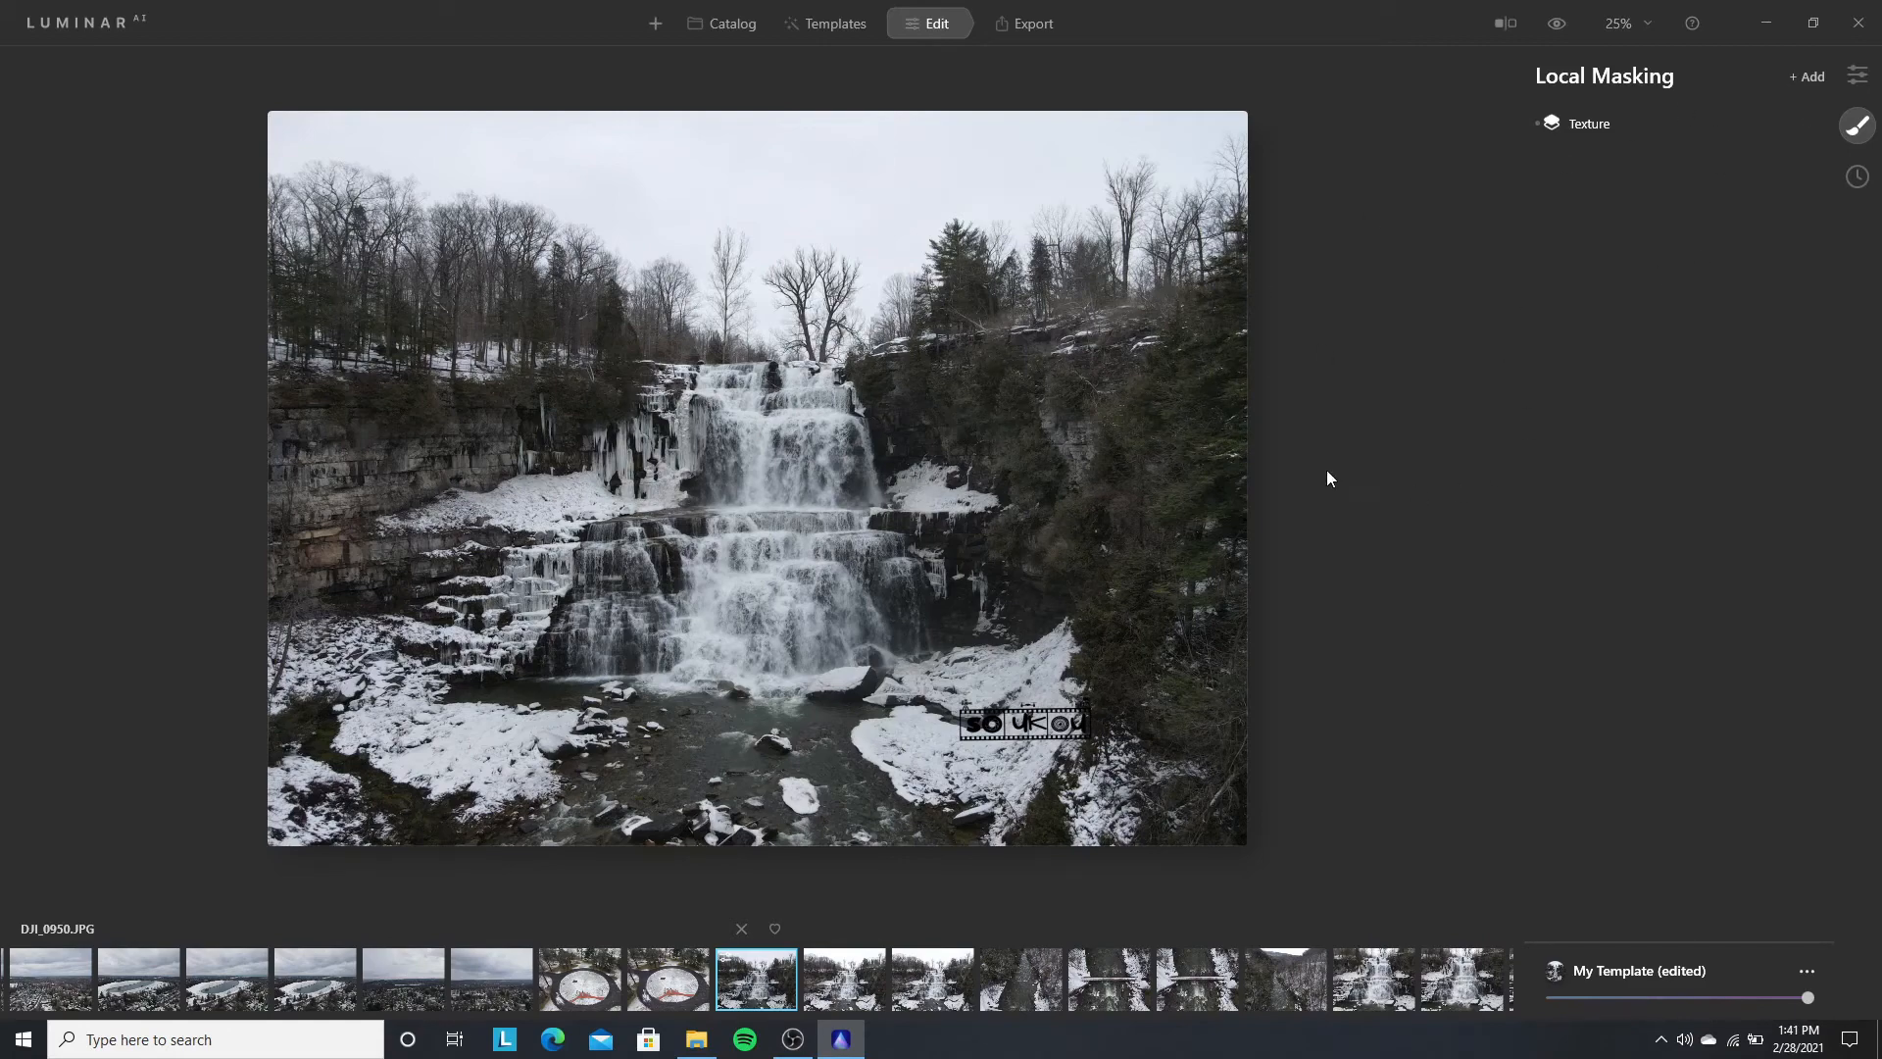
# Step: Save the watermark adjustments on DJI_0950 as a template and return to the general editing tools
pyautogui.scroll(3, 857, 618)
pyautogui.scroll(-3, 880, 591)
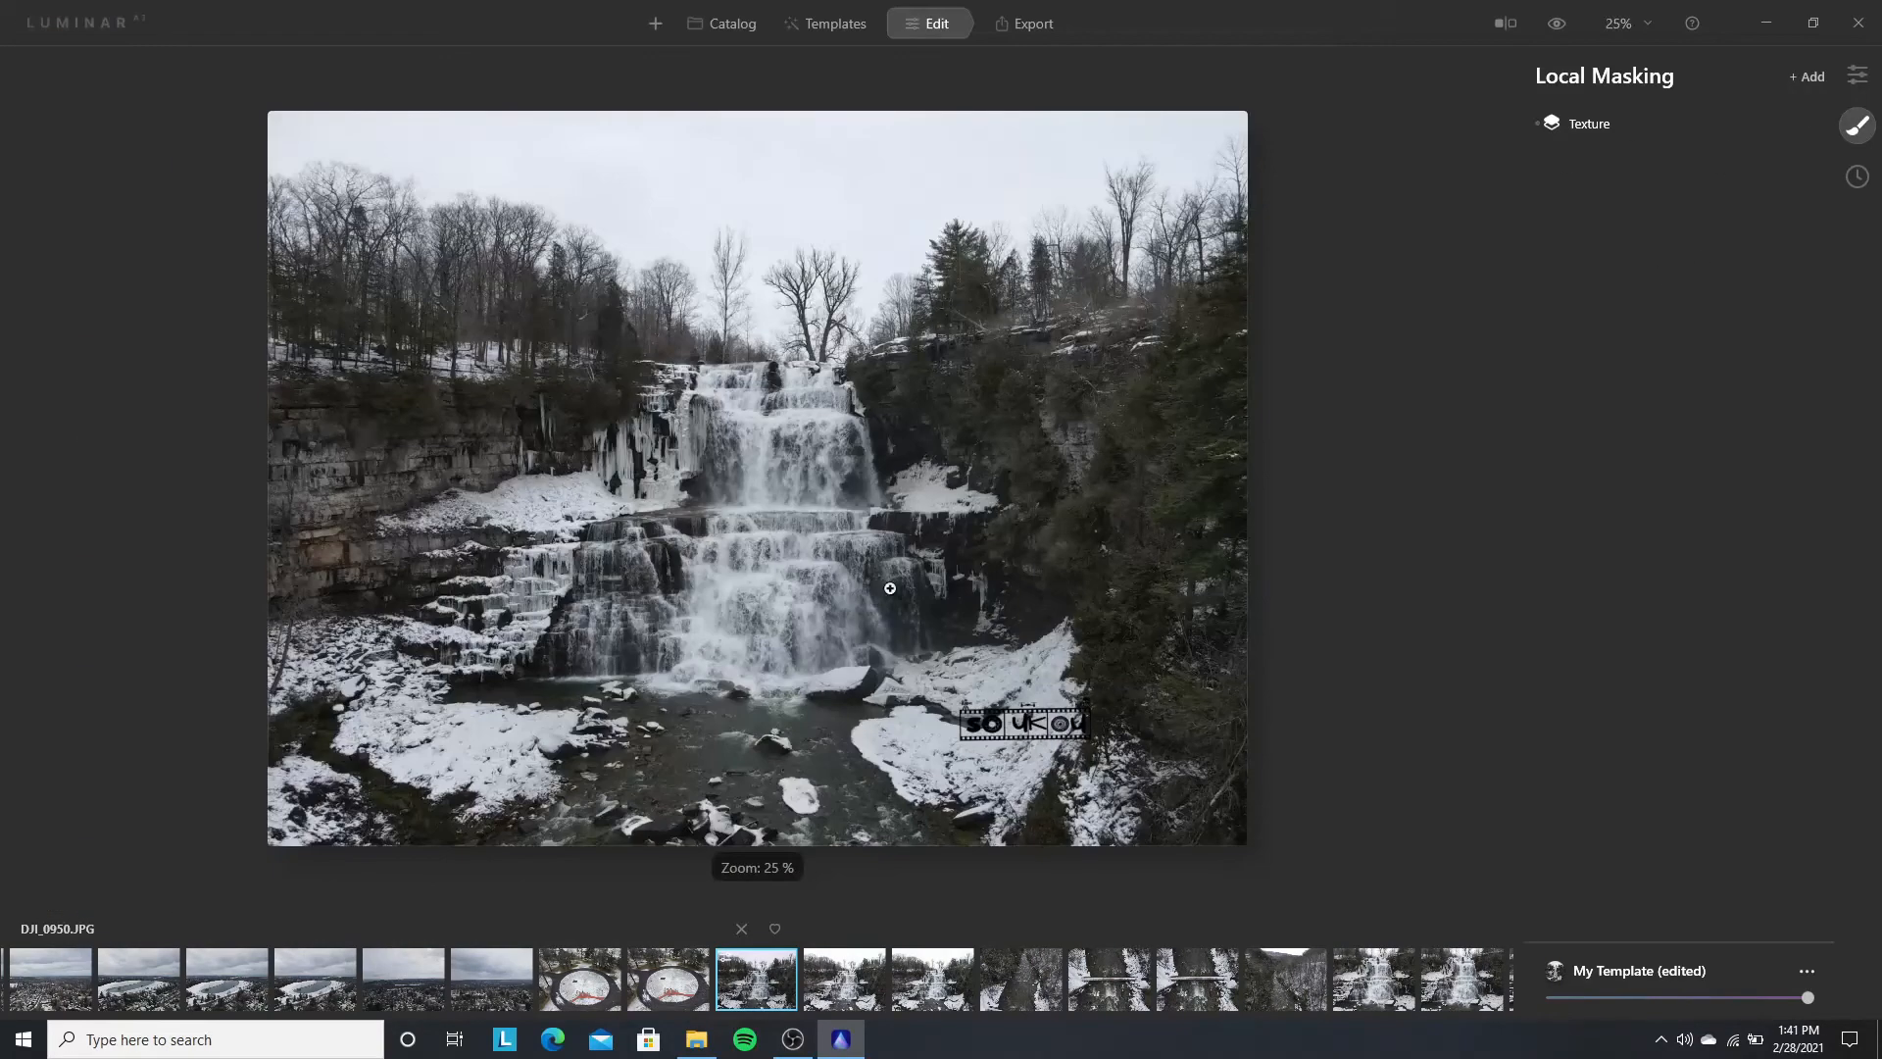
pyautogui.scroll(3, 996, 635)
pyautogui.scroll(-3, 996, 634)
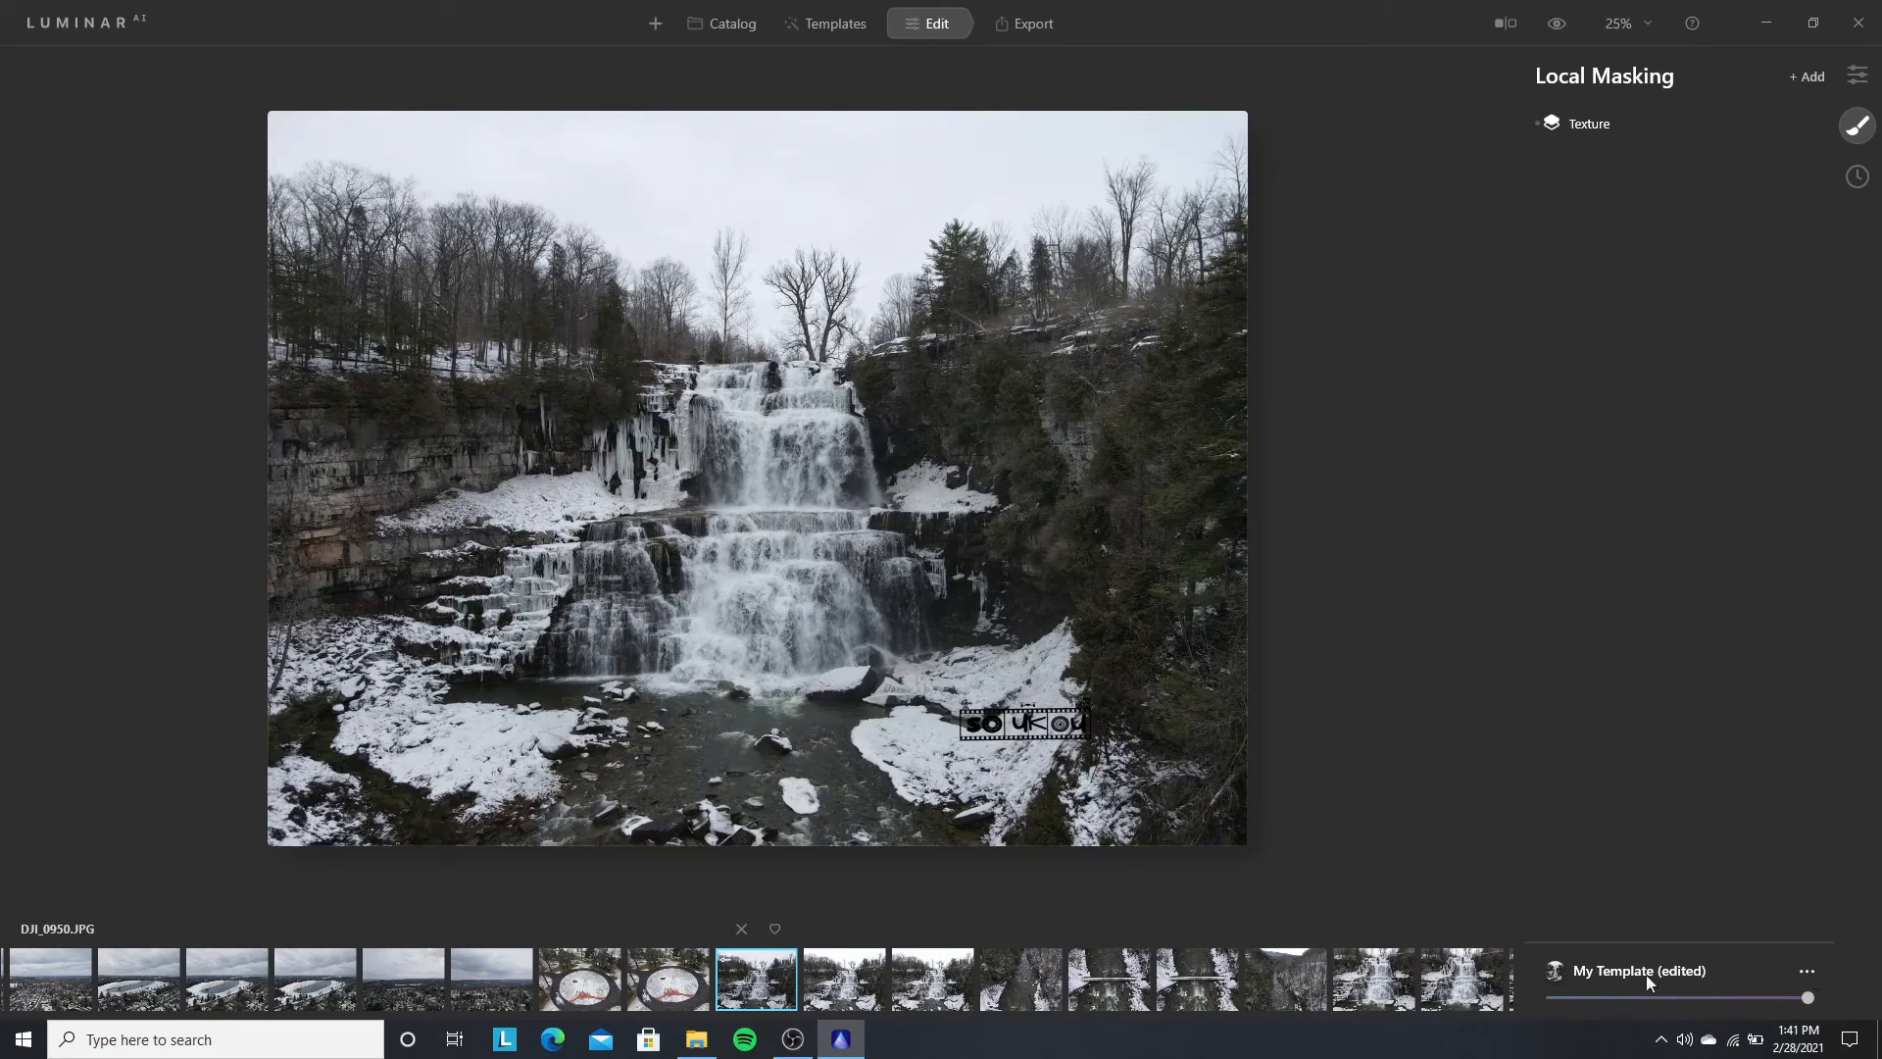
pyautogui.click(1806, 971)
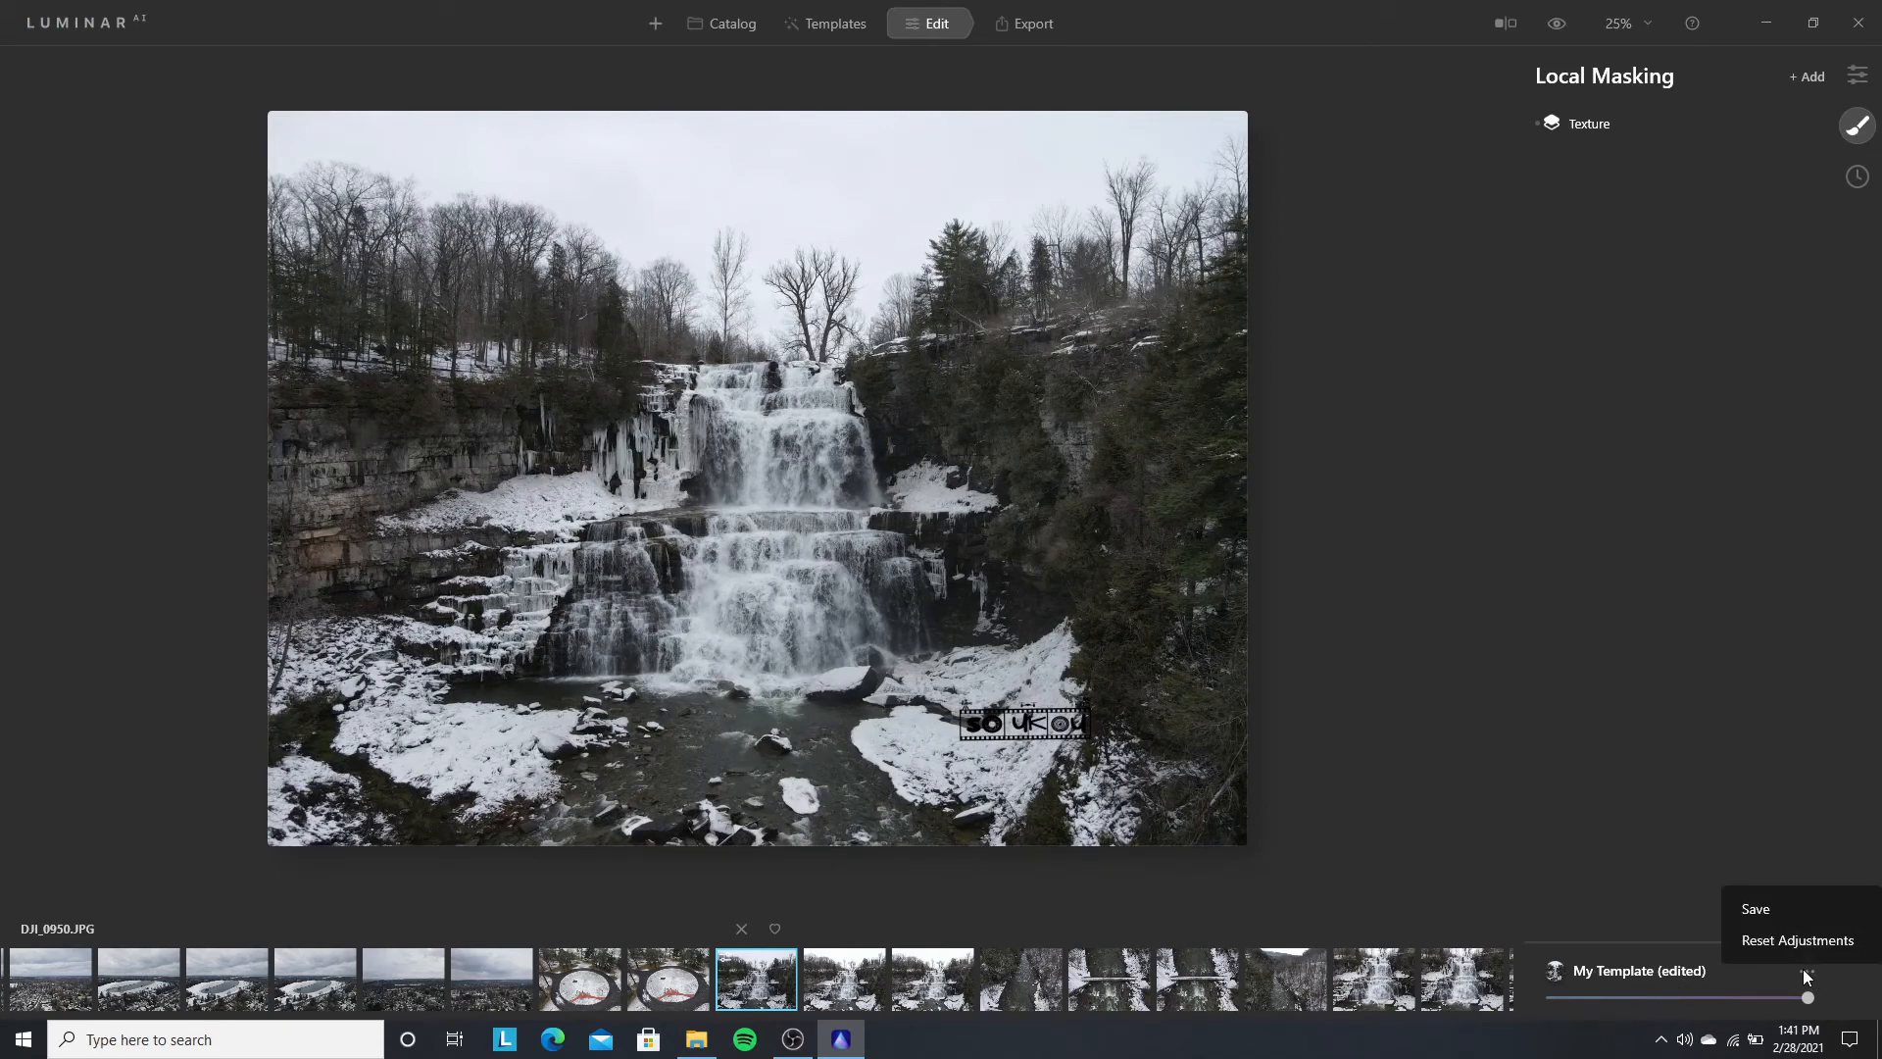
pyautogui.click(1772, 917)
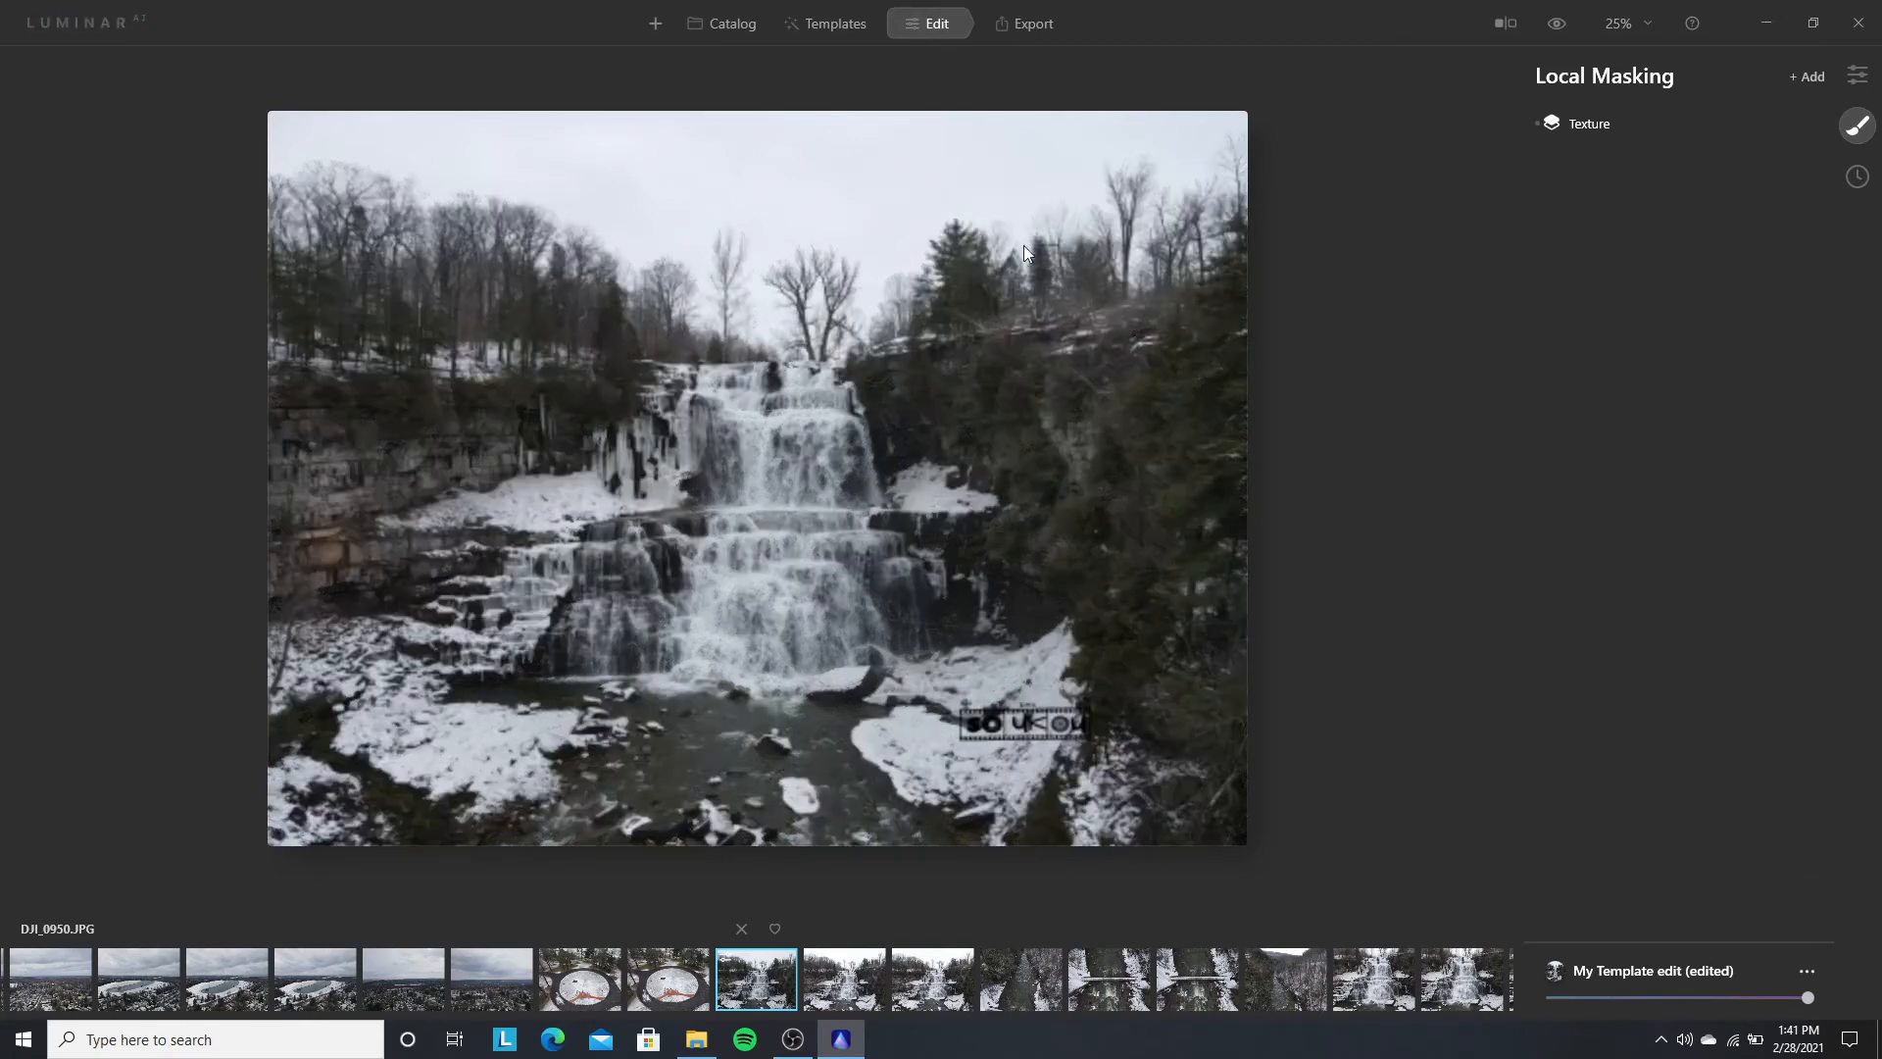
pyautogui.scroll(2, 1098, 579)
pyautogui.scroll(-2, 1317, 515)
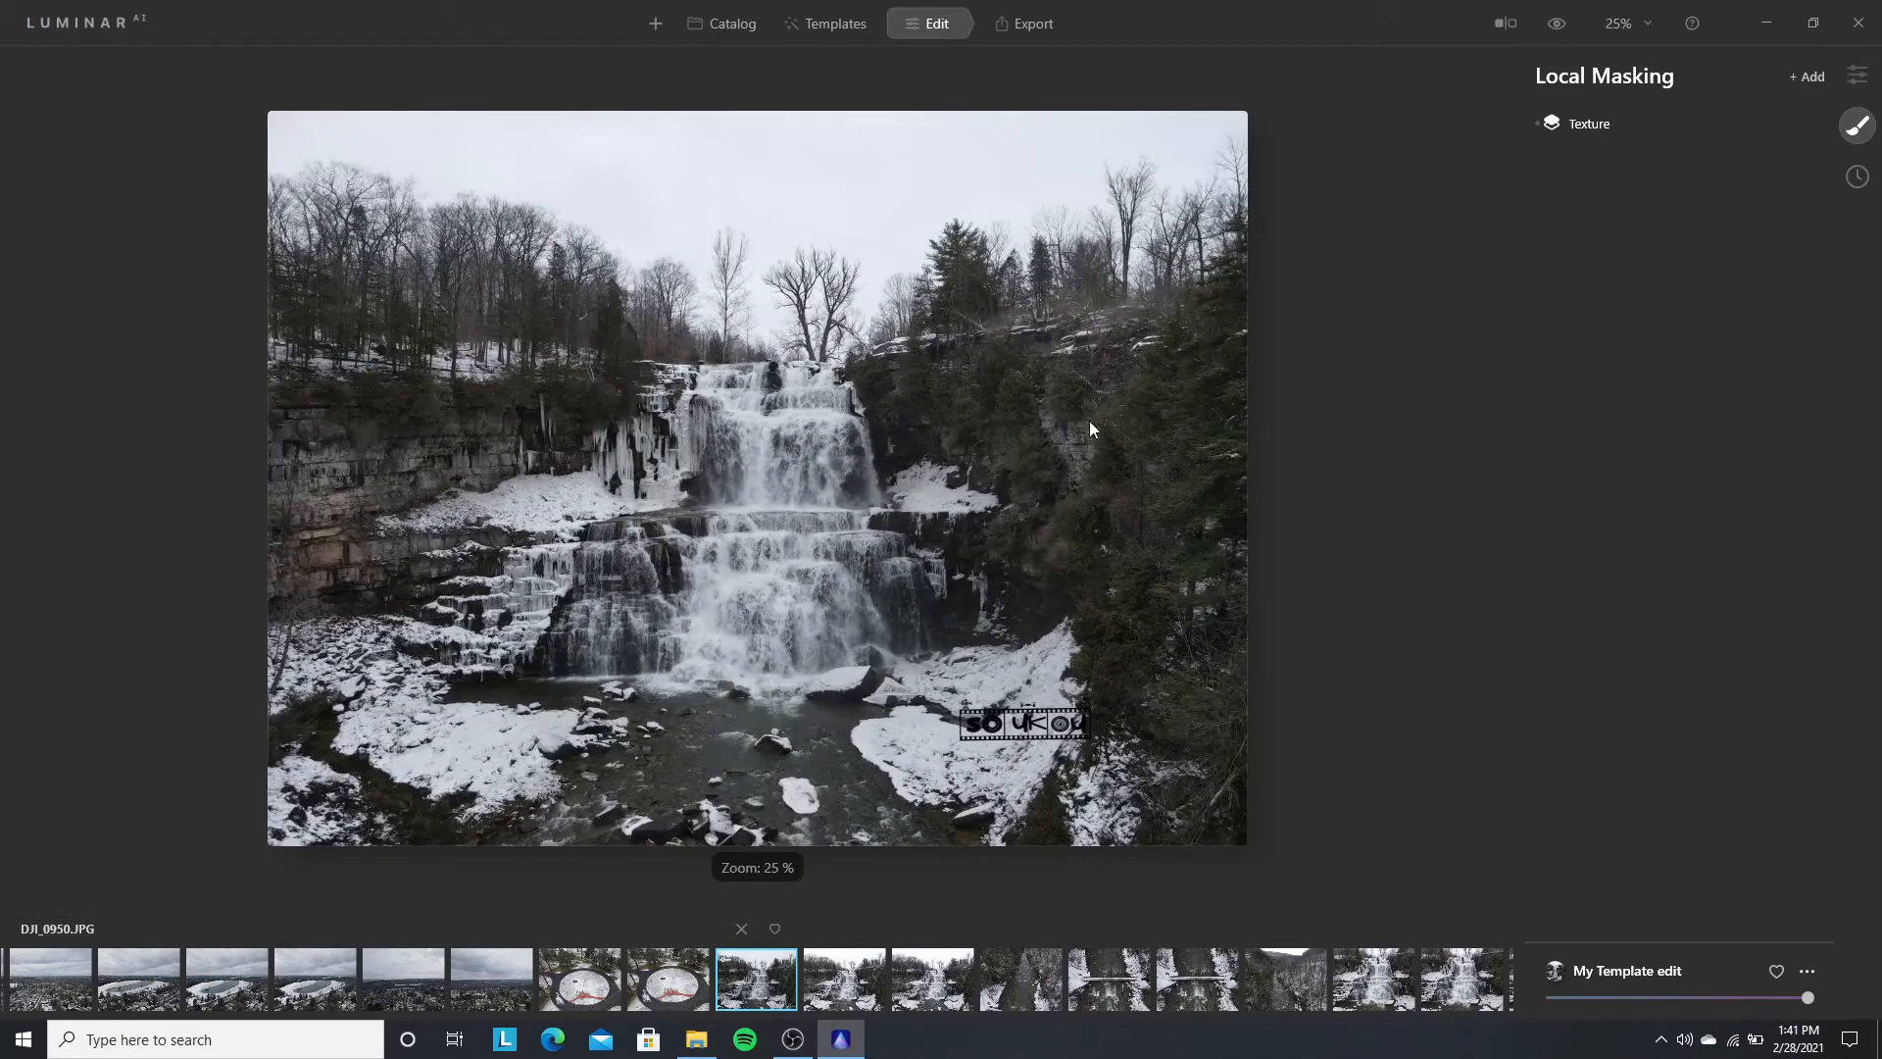
pyautogui.press('Escape')
pyautogui.scroll(3, 1047, 615)
pyautogui.scroll(-3, 1047, 614)
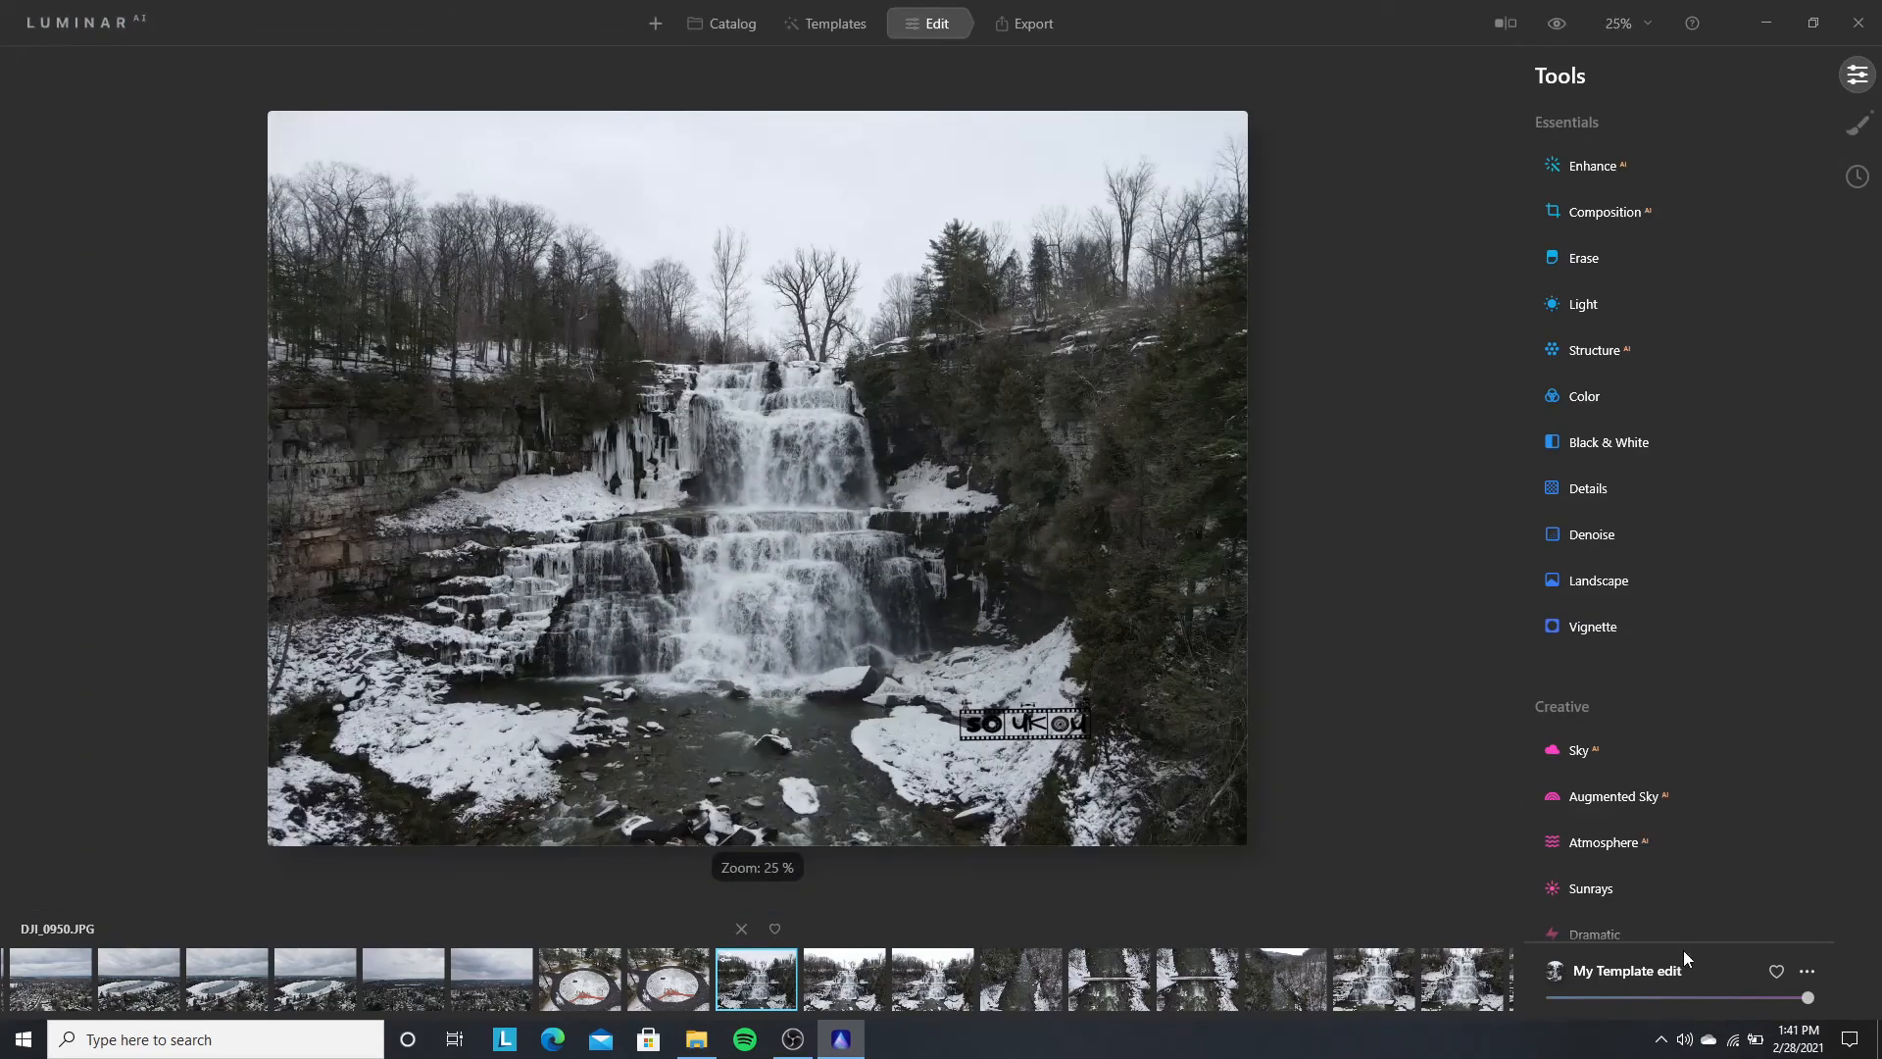
# Step: Look up the newly saved watermark template among My Templates in My Collection
pyautogui.click(843, 18)
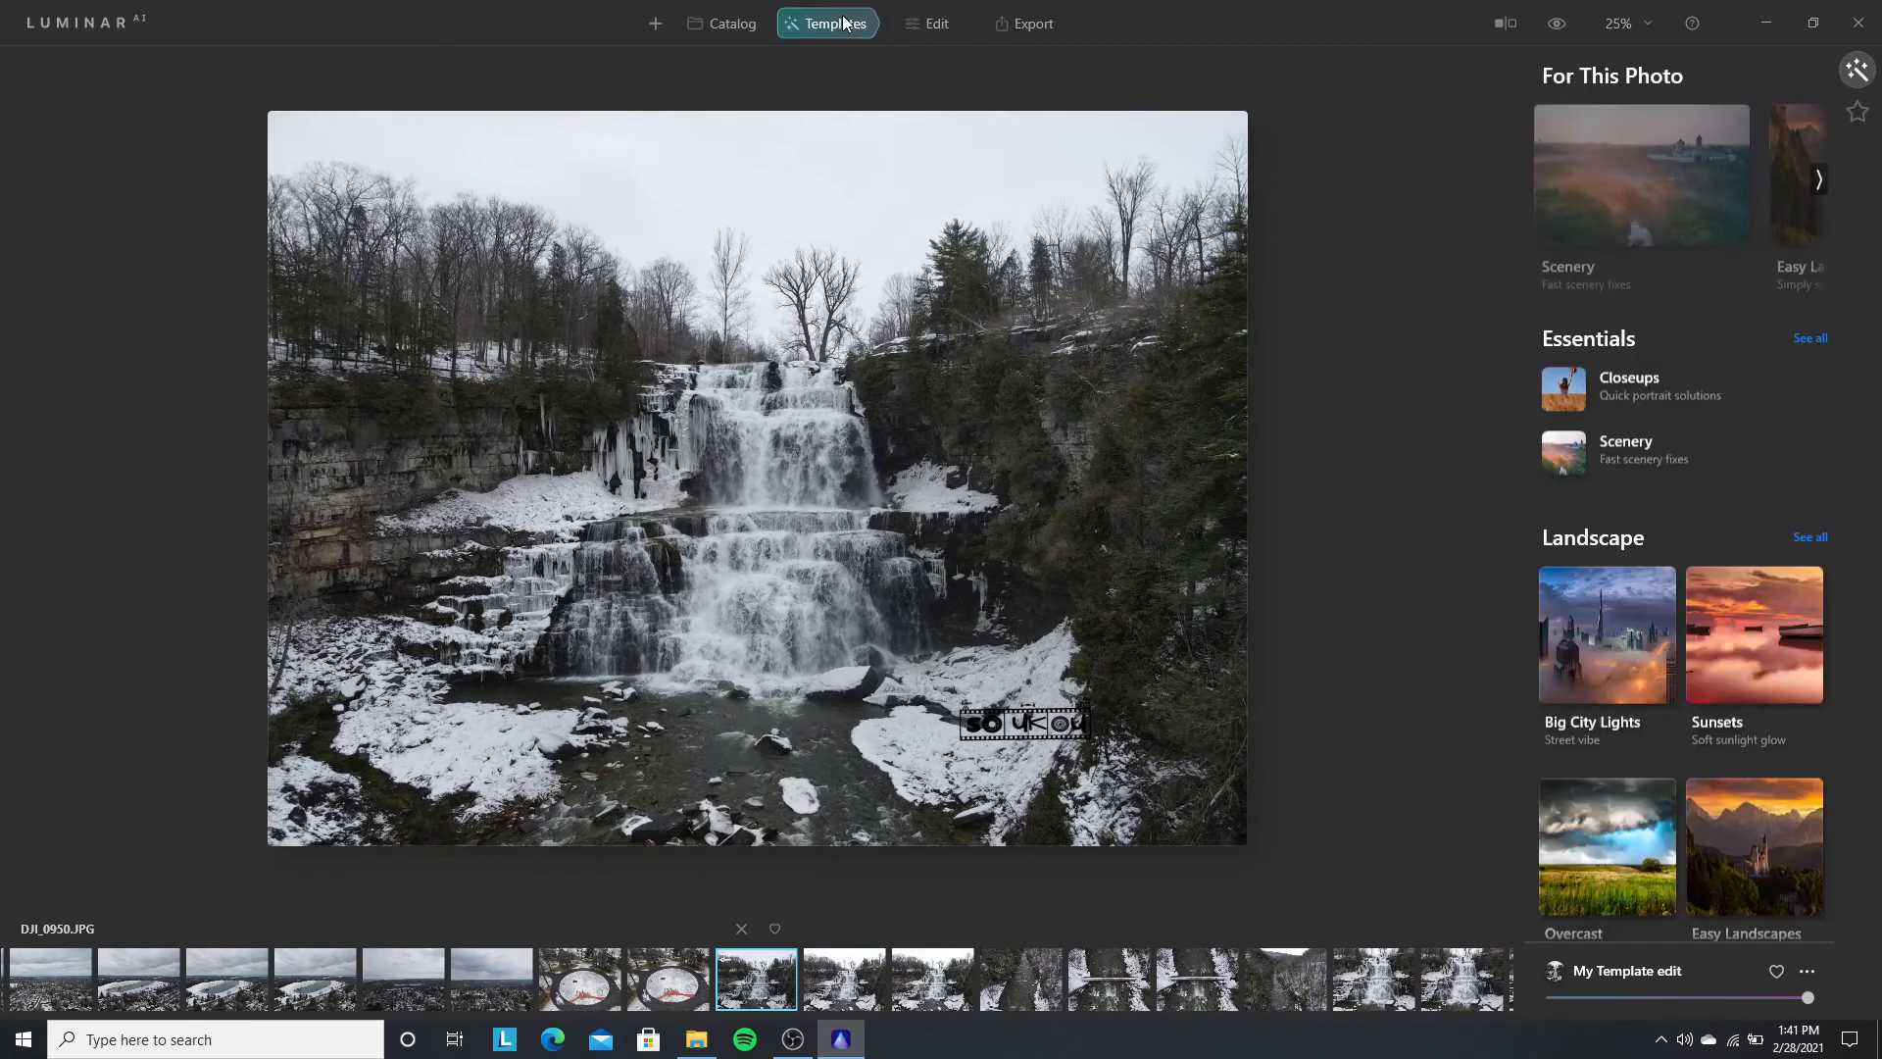
pyautogui.click(1857, 115)
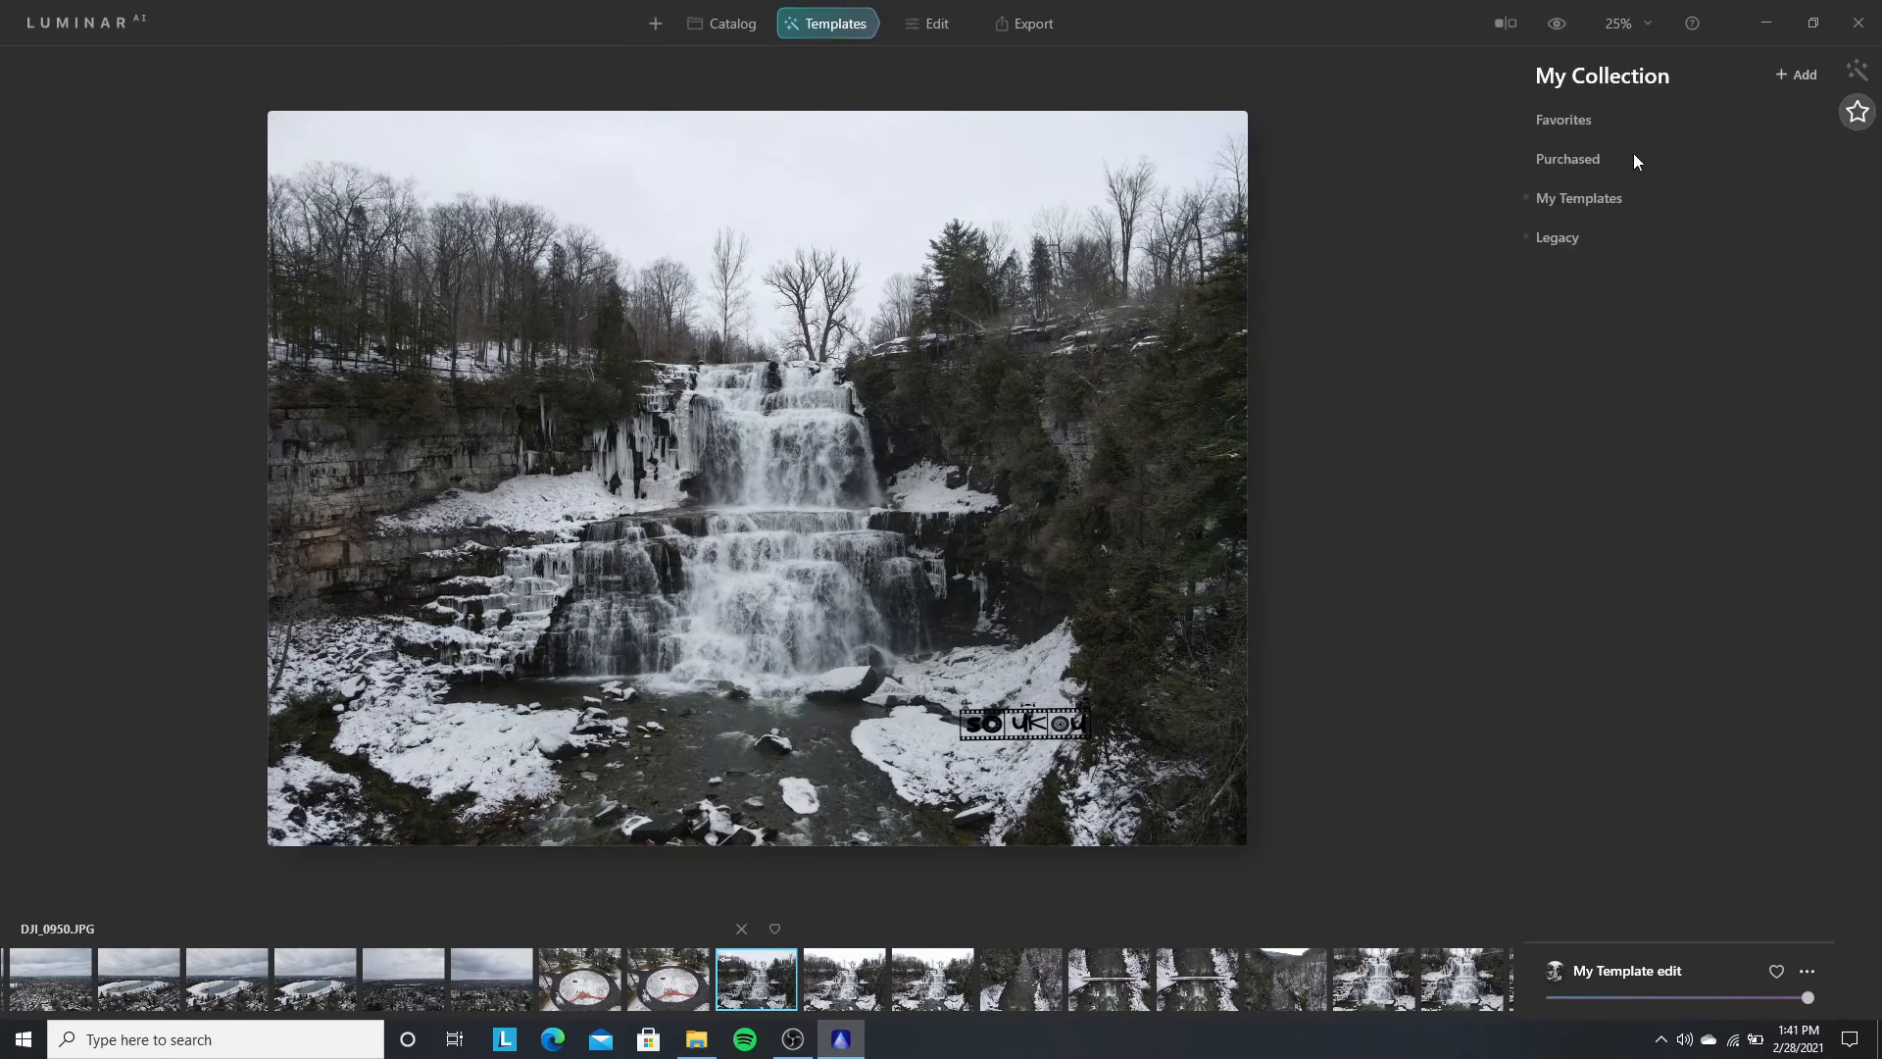
pyautogui.click(1588, 206)
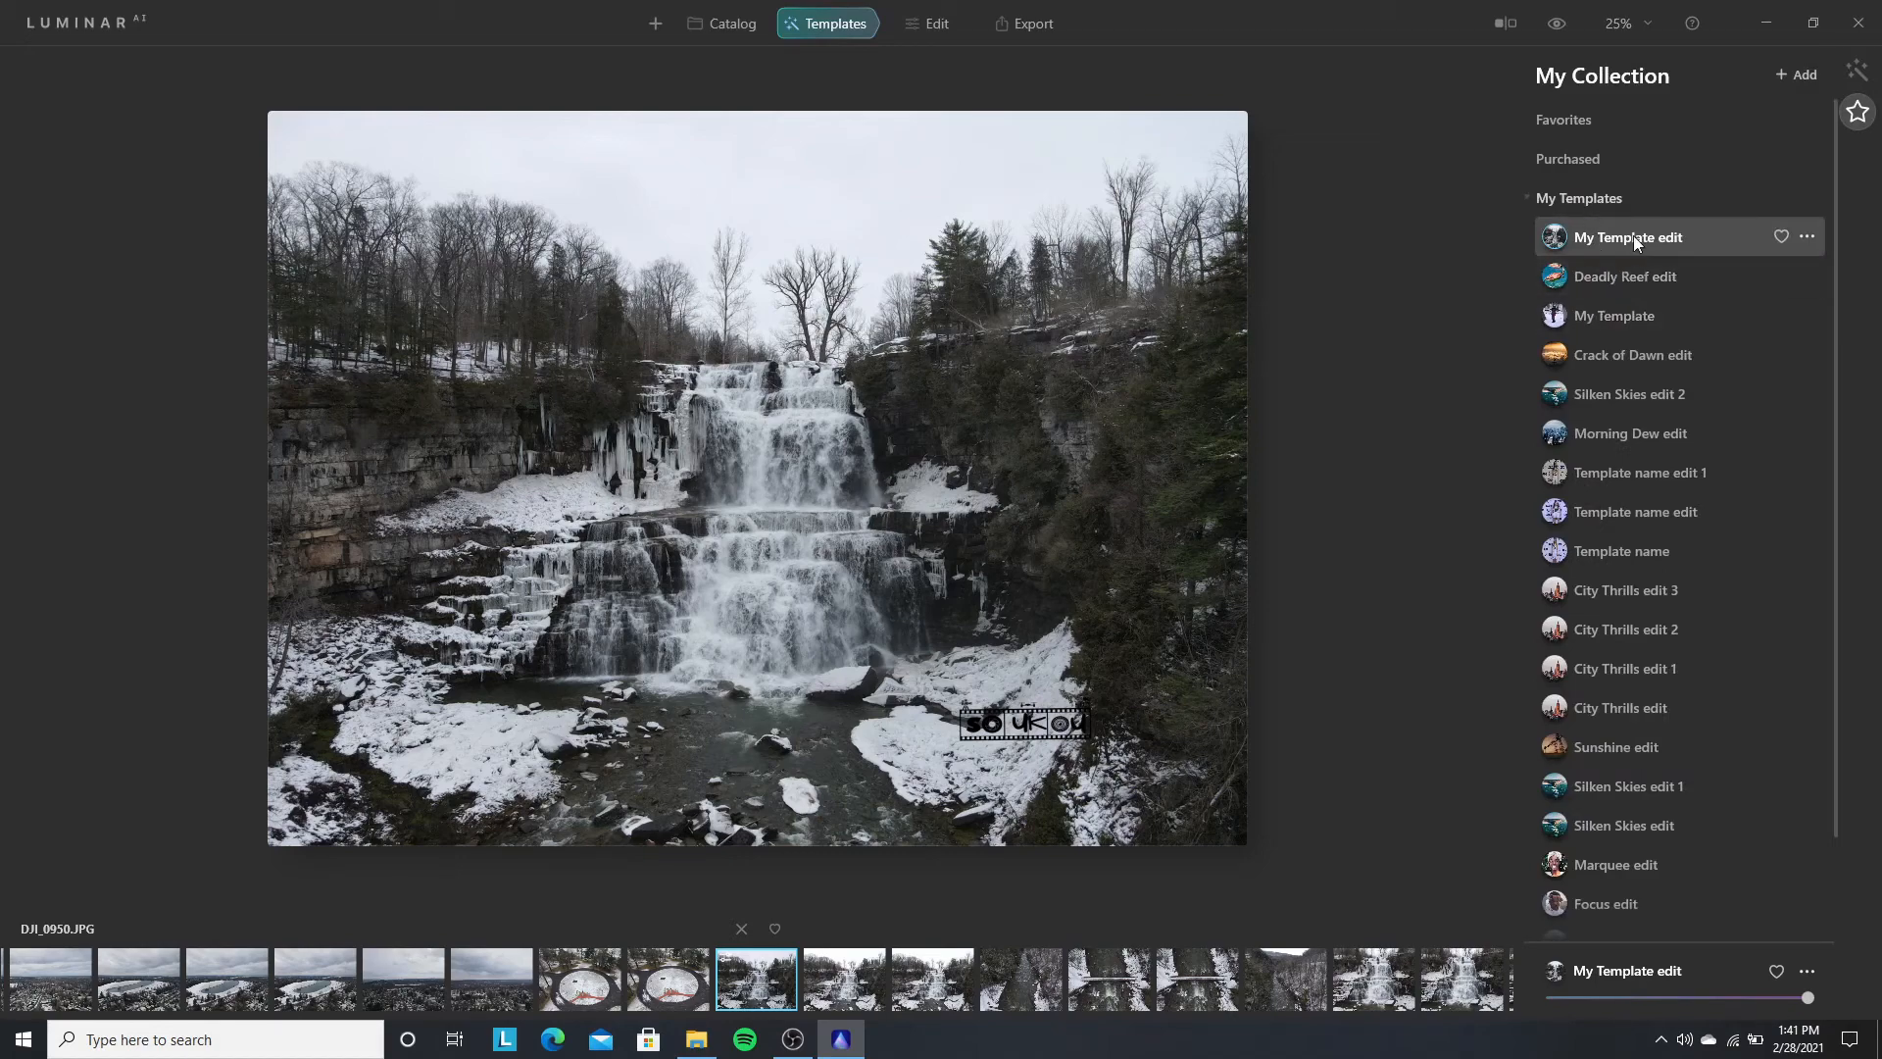
pyautogui.scroll(2, 694, 242)
pyautogui.scroll(-2, 807, 464)
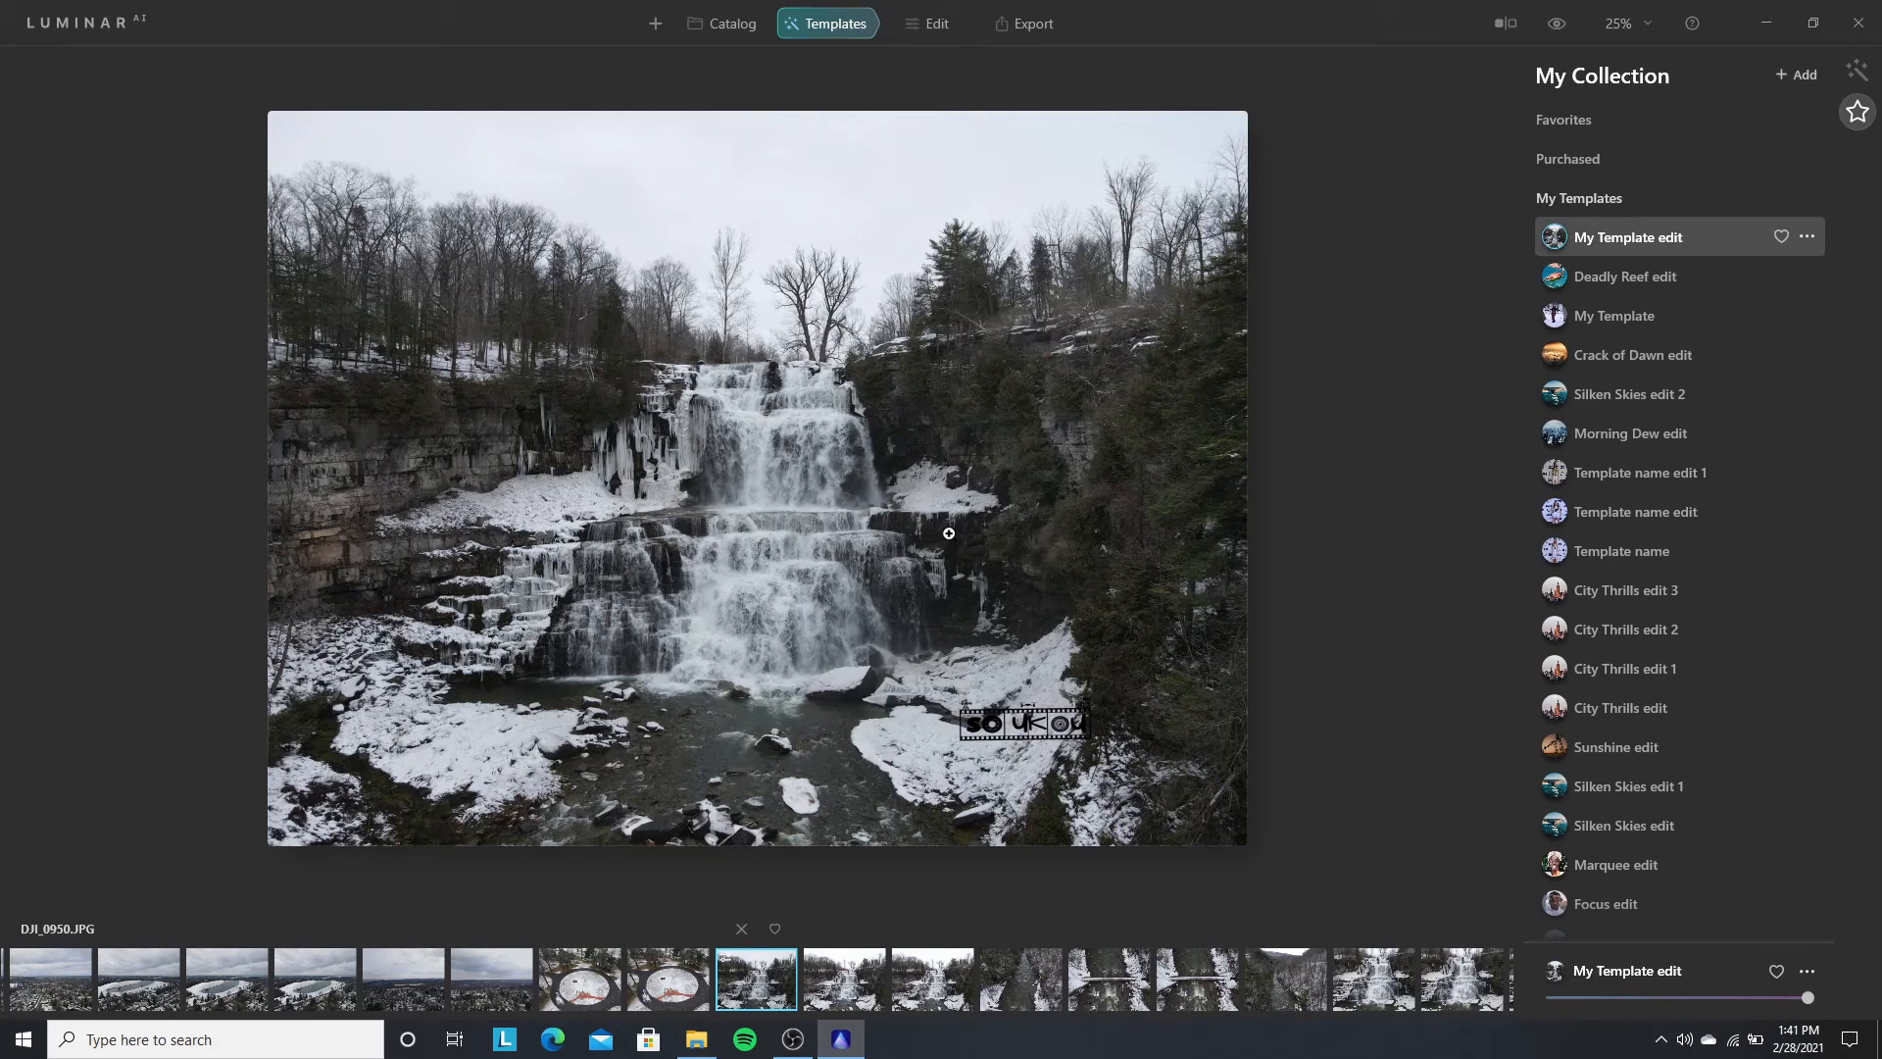
pyautogui.click(926, 605)
pyautogui.click(905, 602)
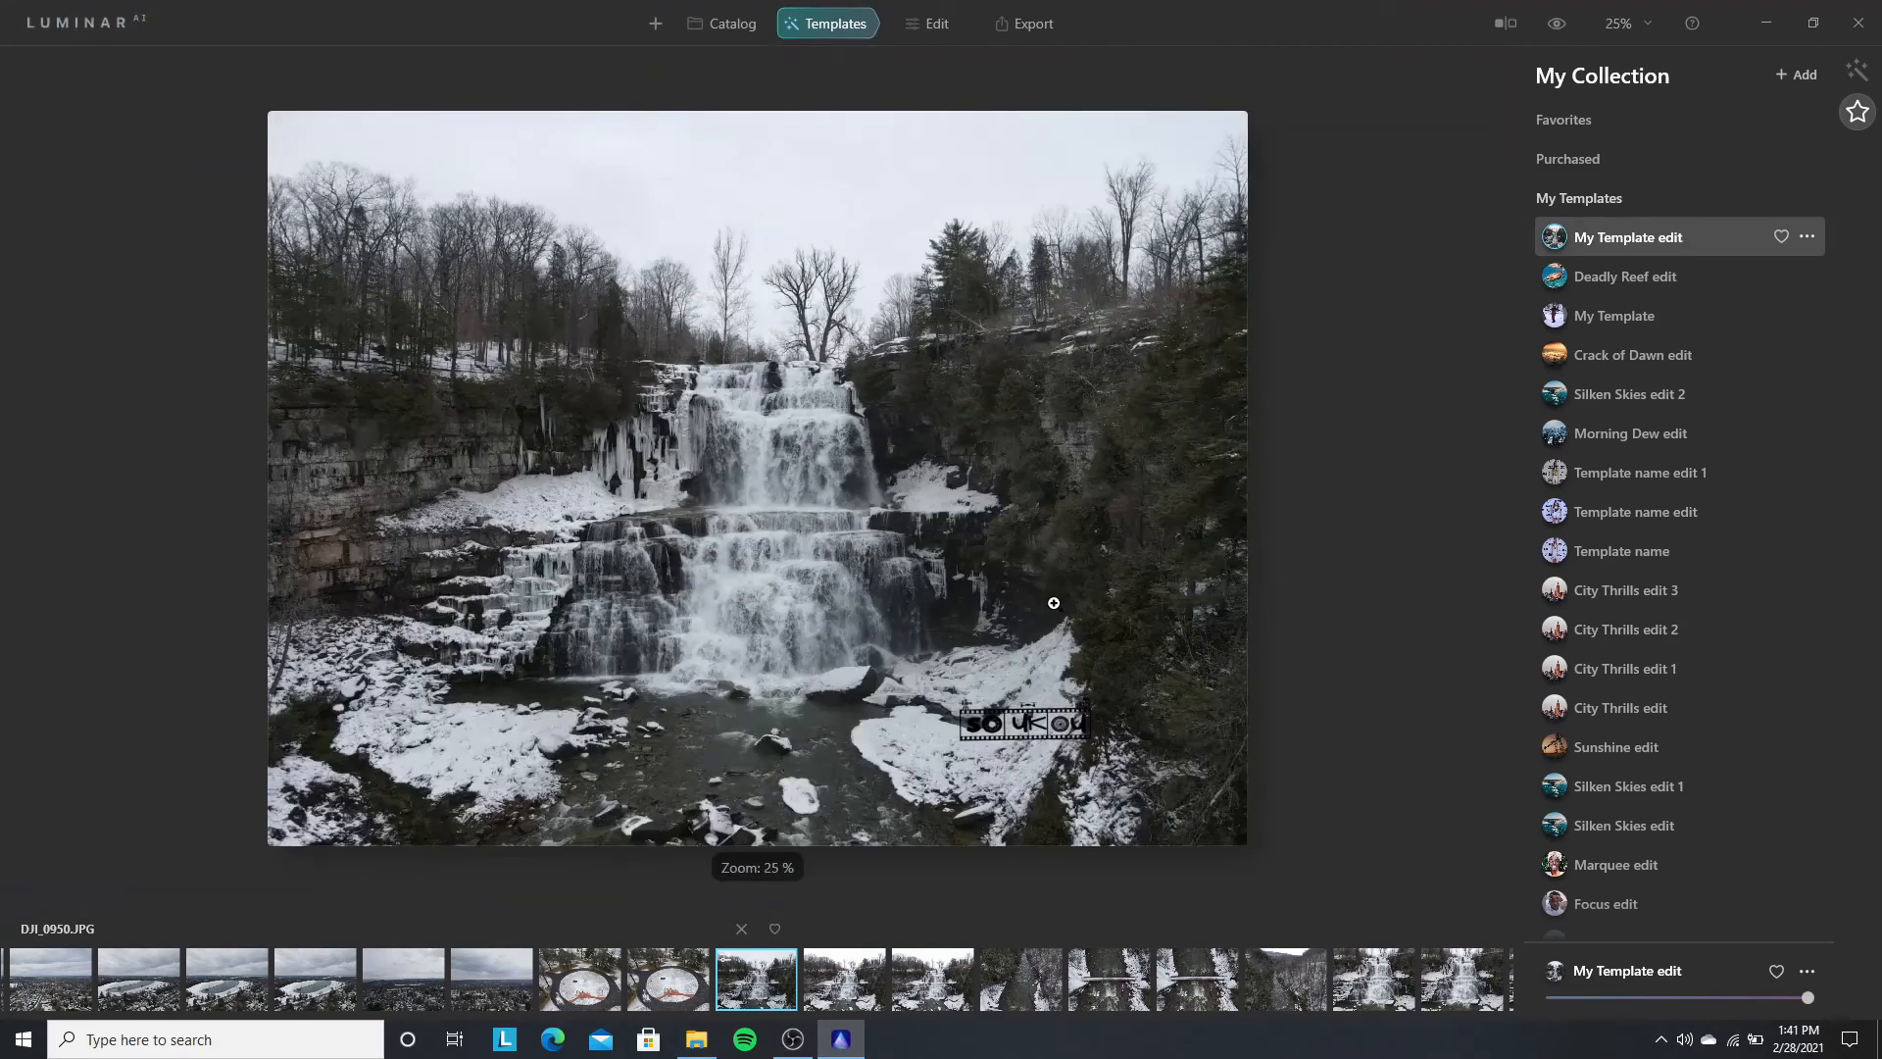
pyautogui.click(992, 548)
pyautogui.click(962, 525)
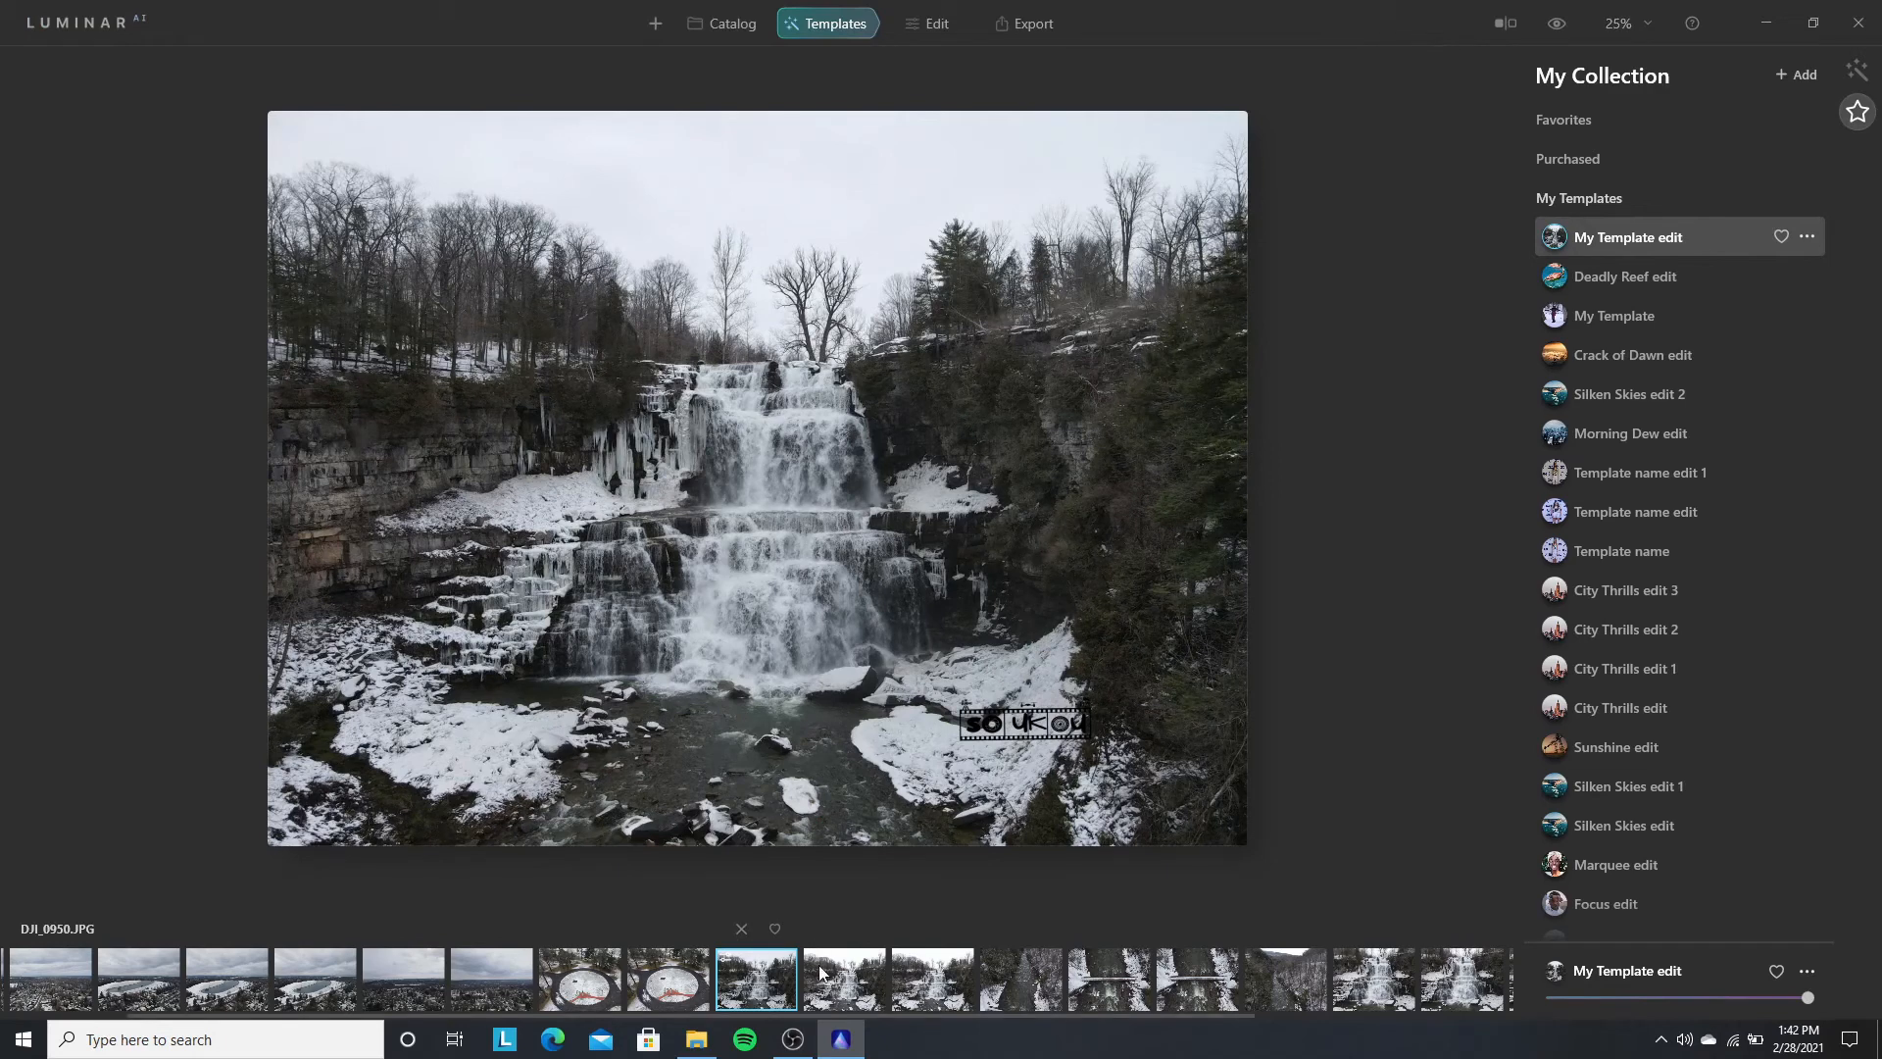
# Step: Select all photos in the Dronny folder, sync the watermark adjustments from DJI_0950 to them, and clear the selection
pyautogui.click(735, 27)
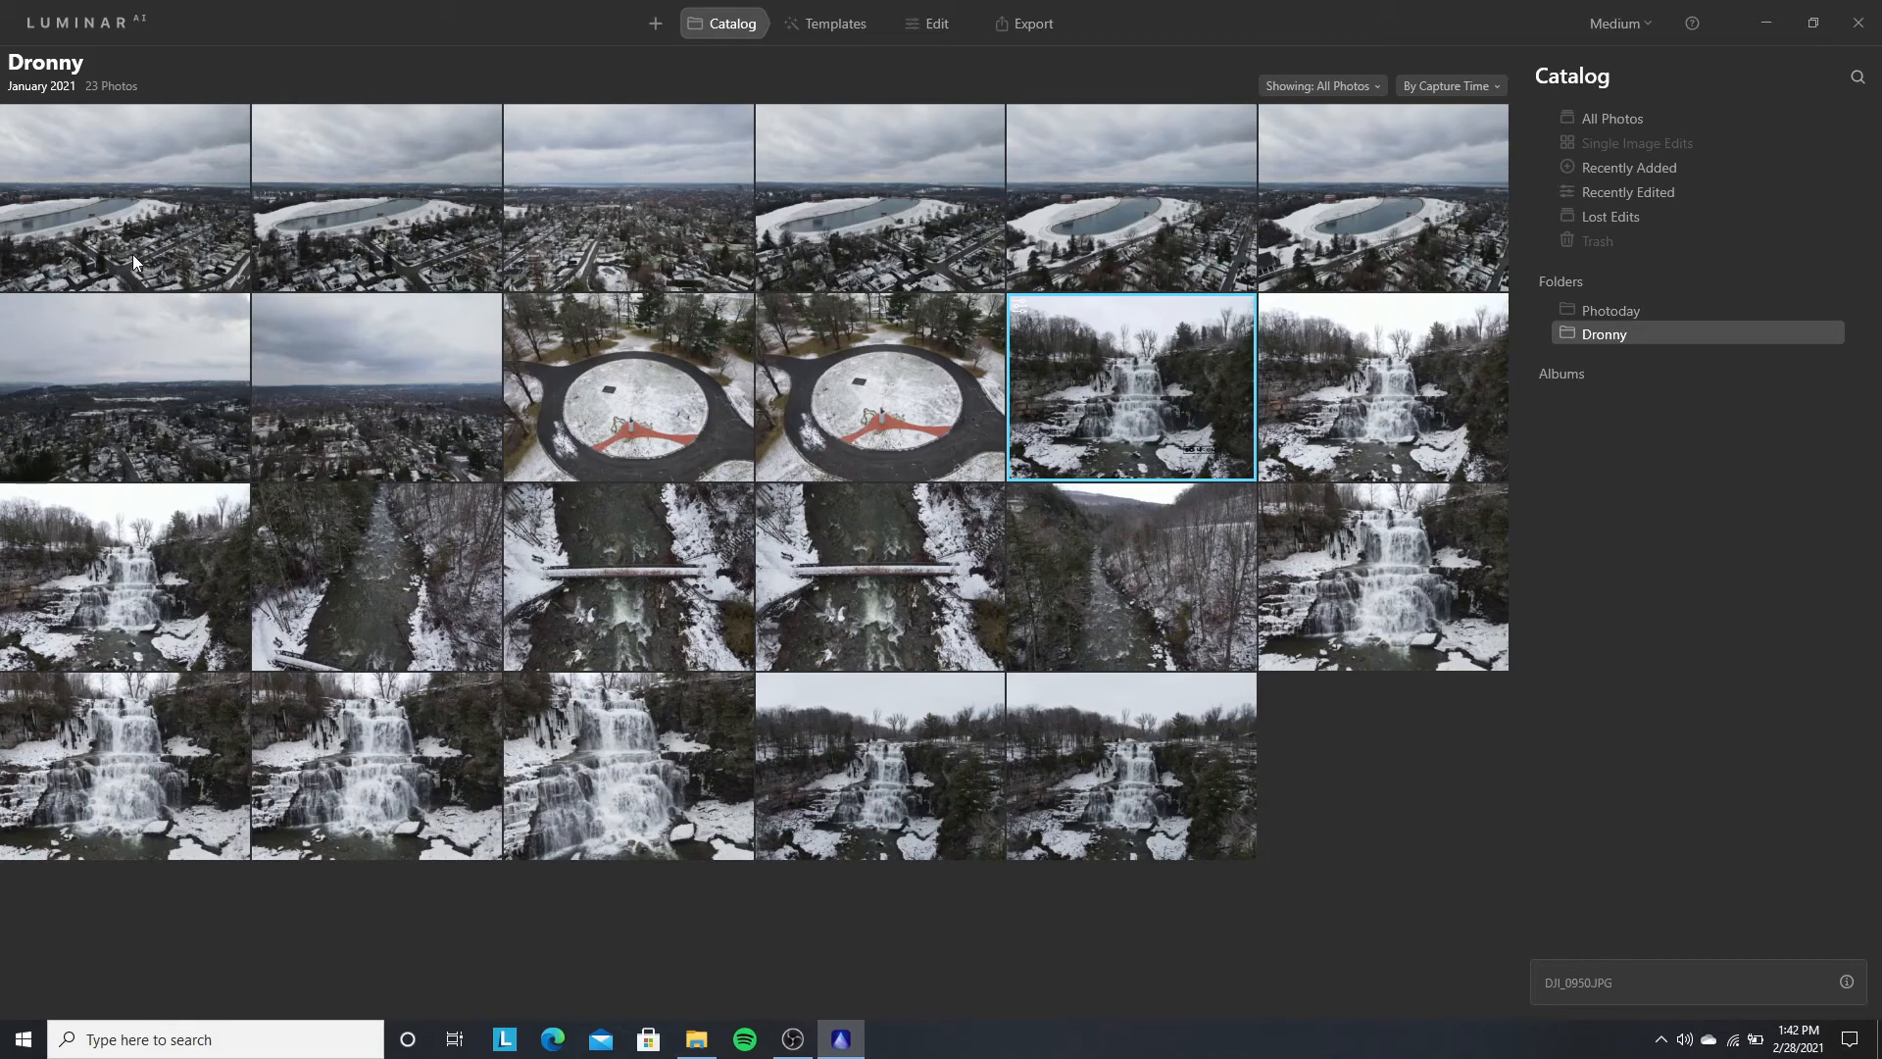
pyautogui.keyDown('shift'); pyautogui.click(1082, 784); pyautogui.keyUp('shift')
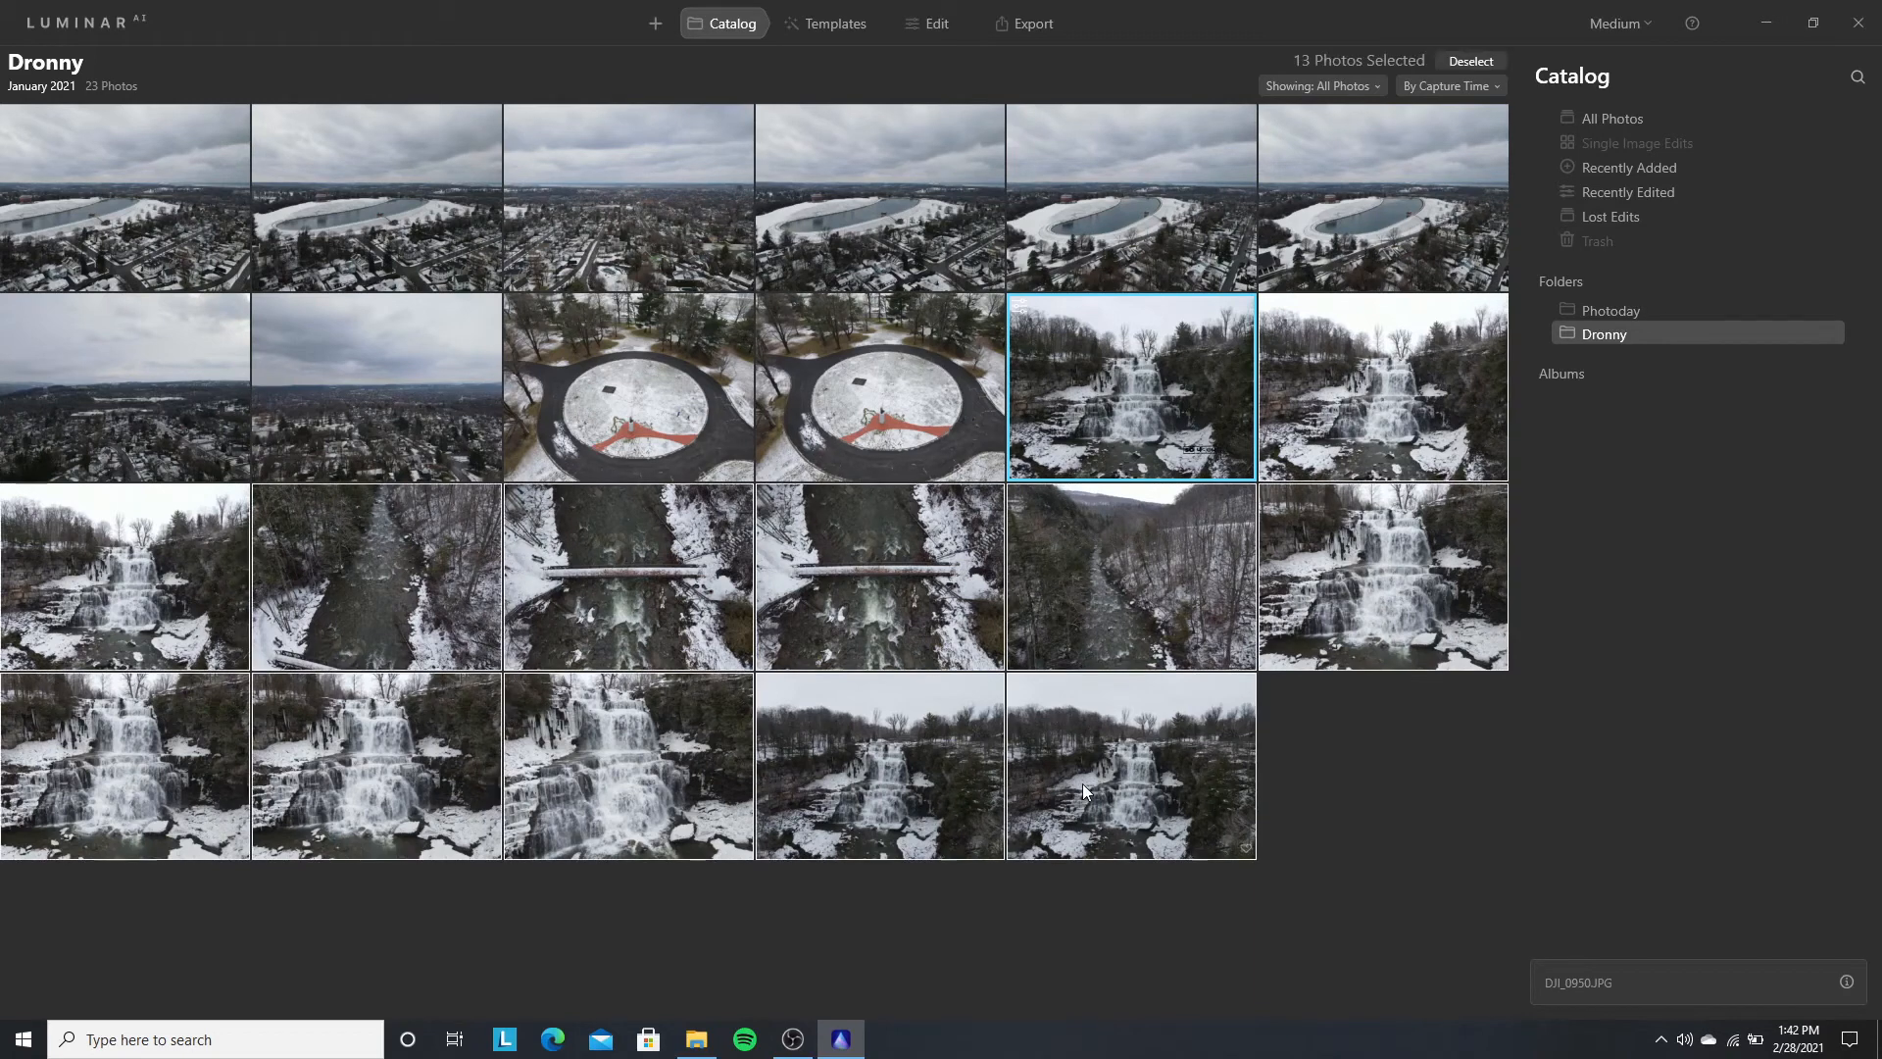
pyautogui.keyDown('shift'); pyautogui.click(190, 179); pyautogui.keyUp('shift')
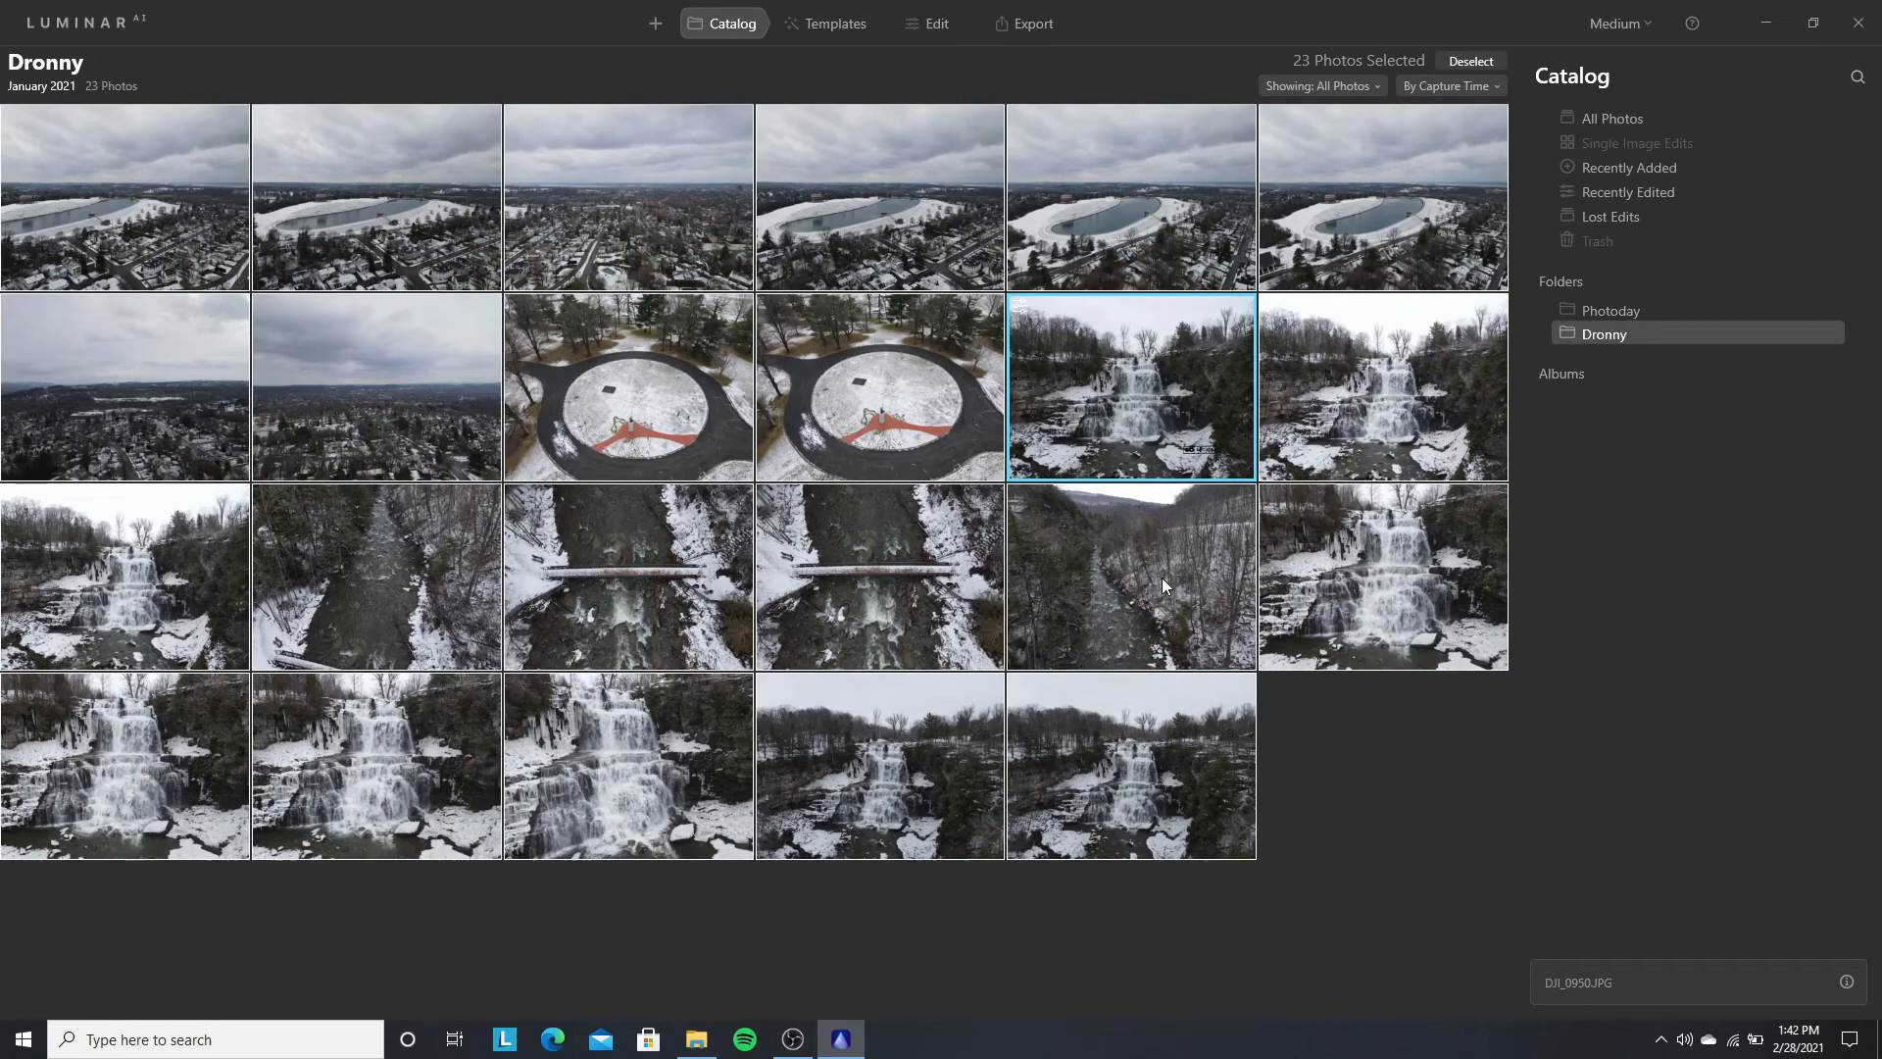
pyautogui.hotkey('ctrl', 'shift', 's')
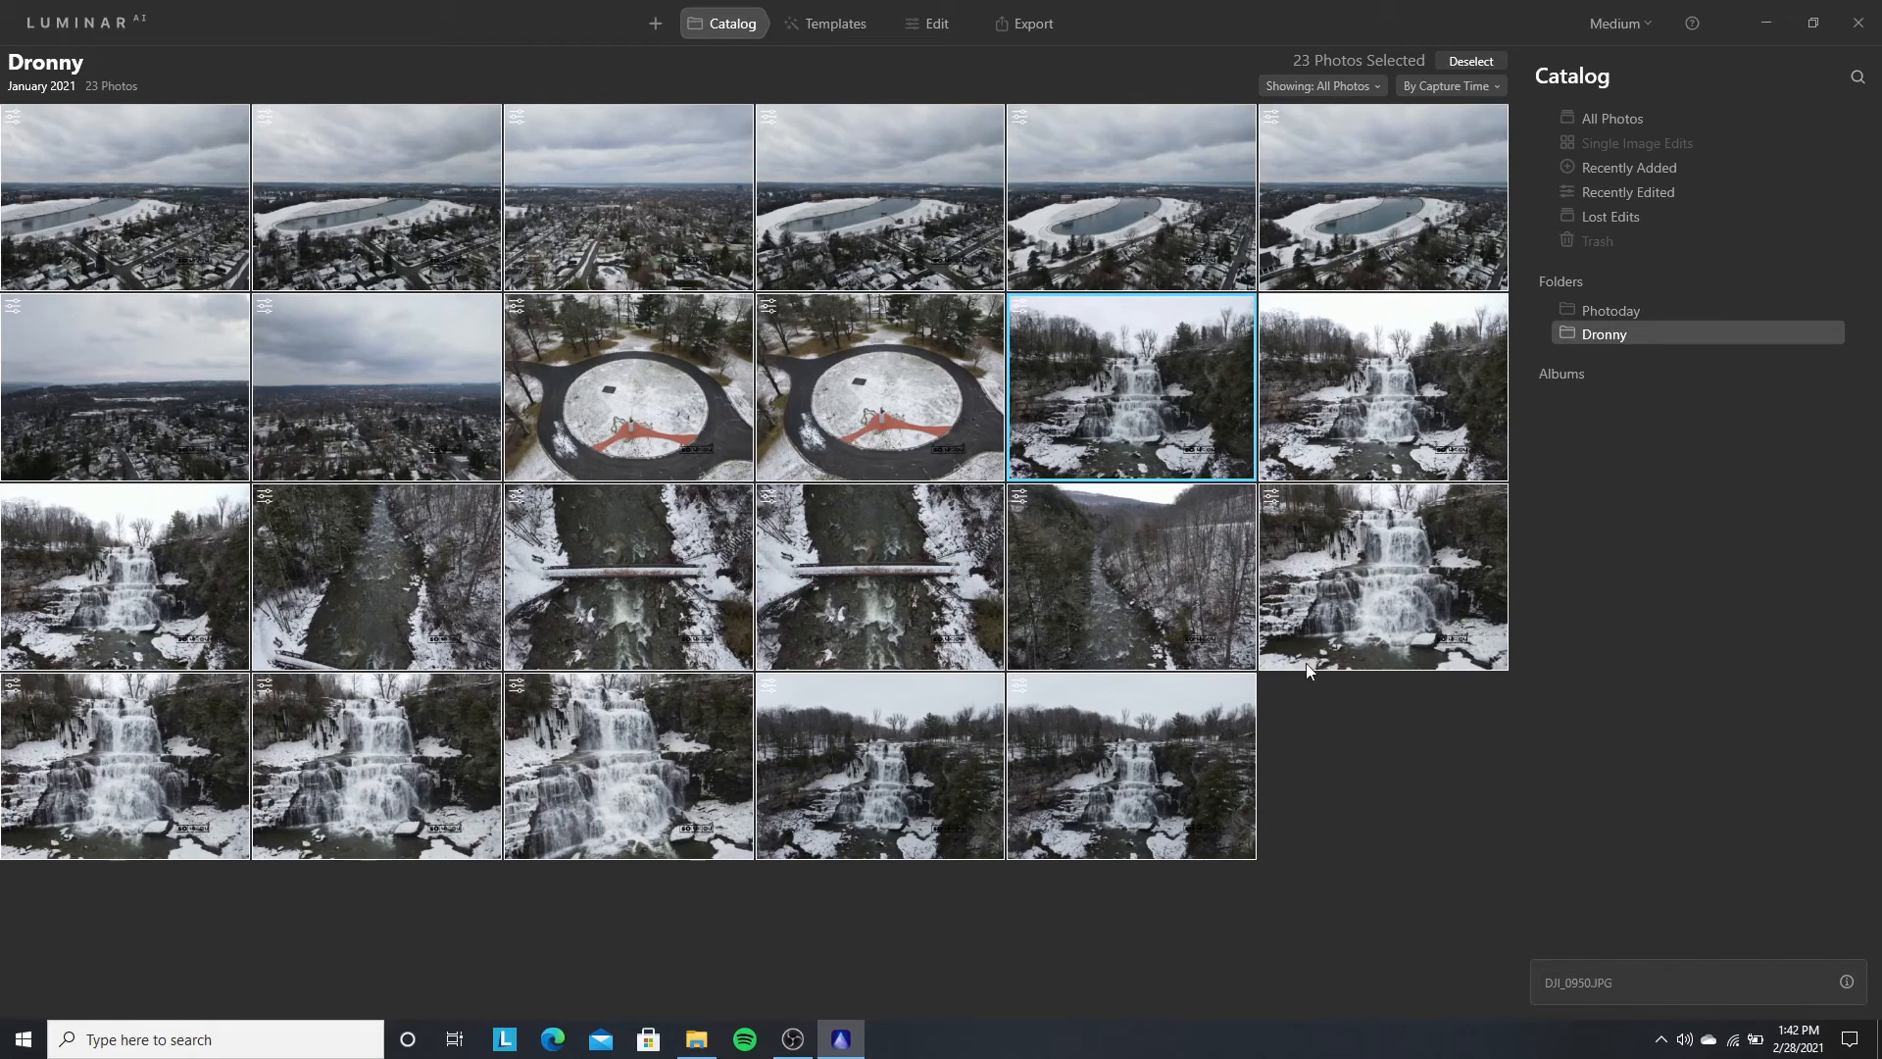
pyautogui.click(1335, 780)
# Step: Open the aerial town photo DJI_0938 for editing and enhance it with Accent 69 and Sky Enhancer 29
pyautogui.doubleClick(73, 186)
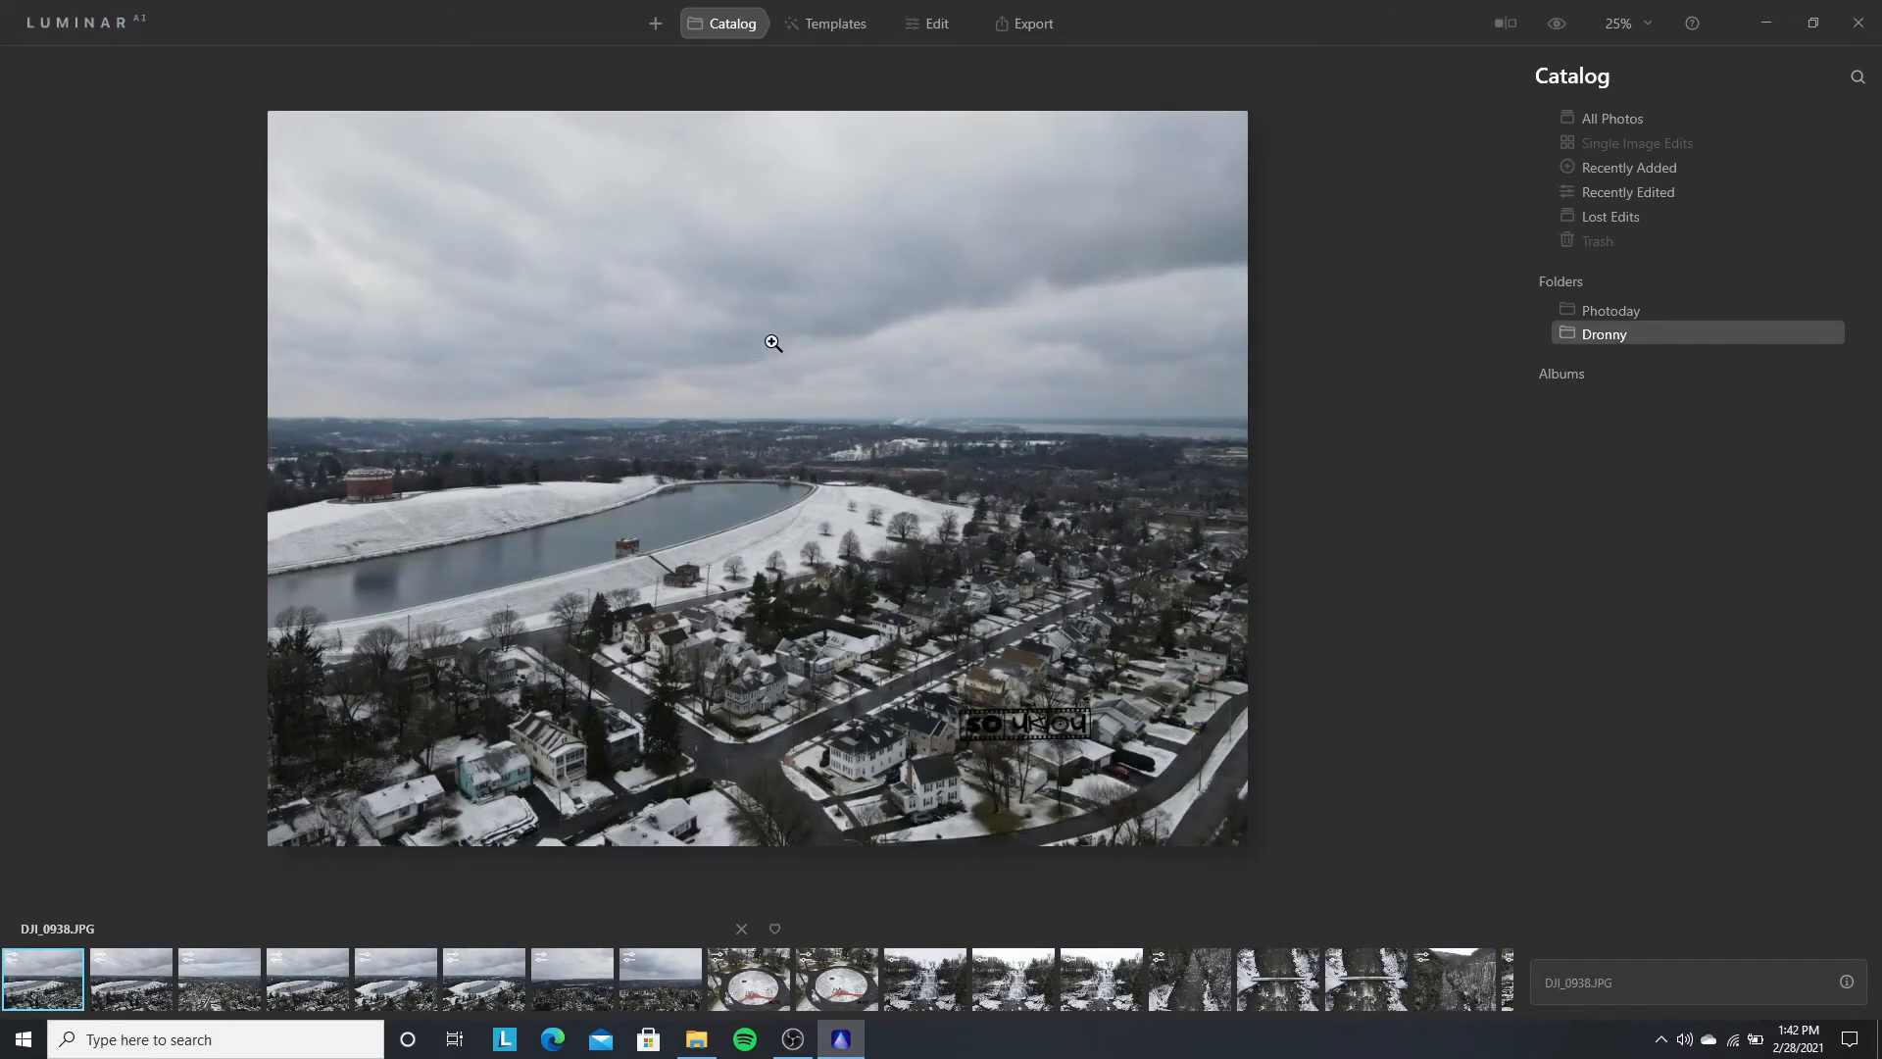
pyautogui.click(927, 28)
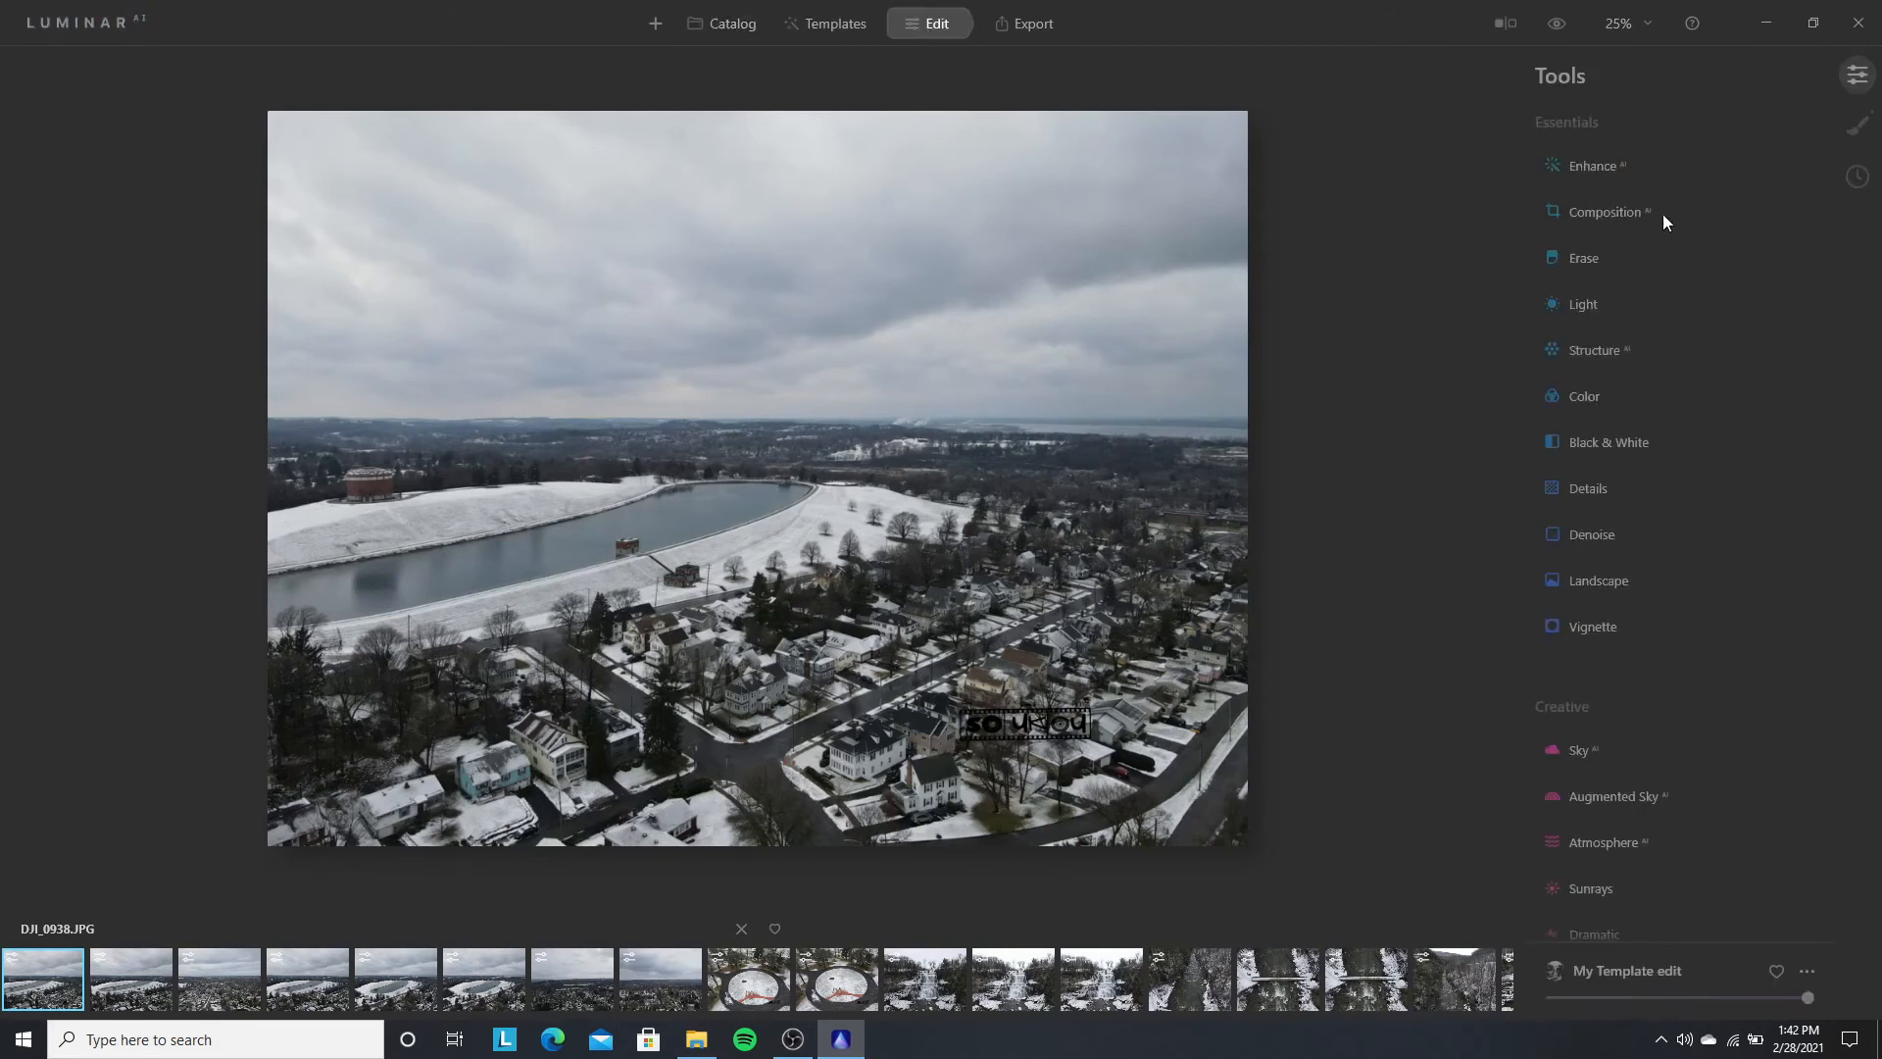
pyautogui.click(1603, 170)
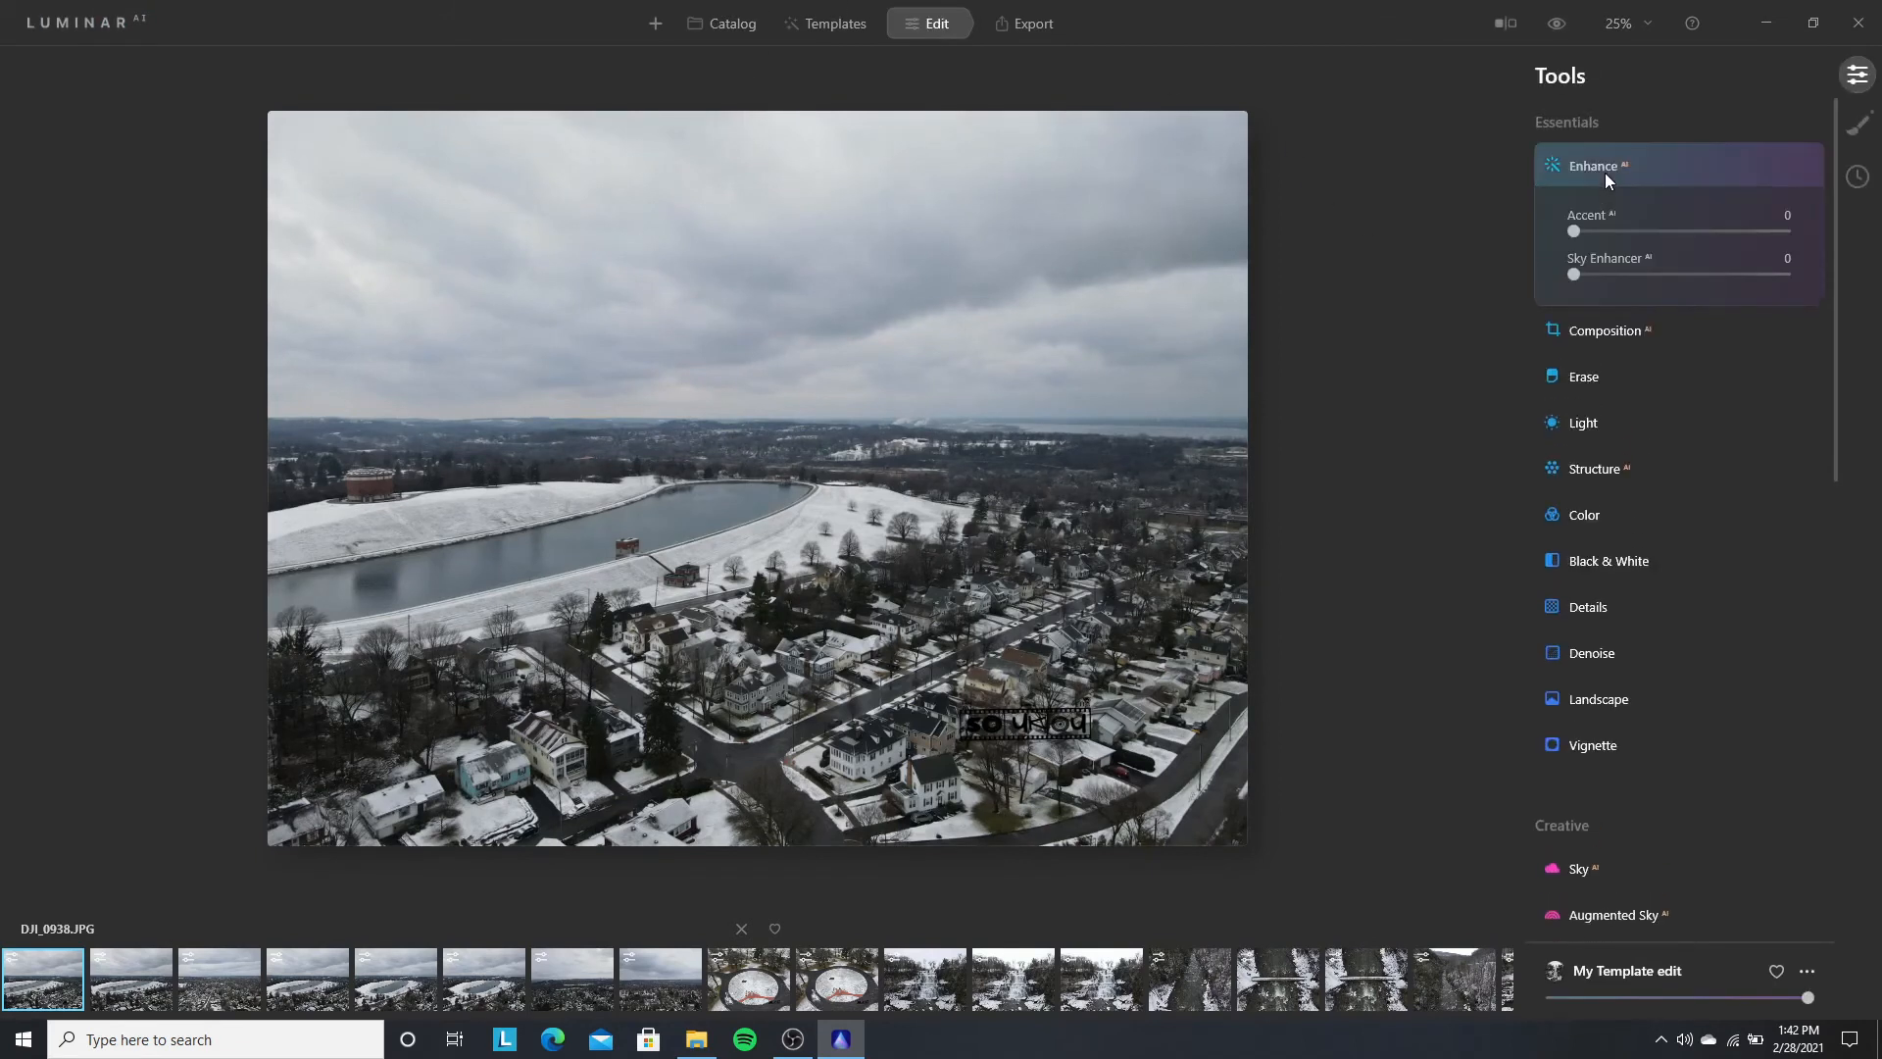
pyautogui.click(1651, 233)
pyautogui.click(1679, 238)
pyautogui.click(1643, 228)
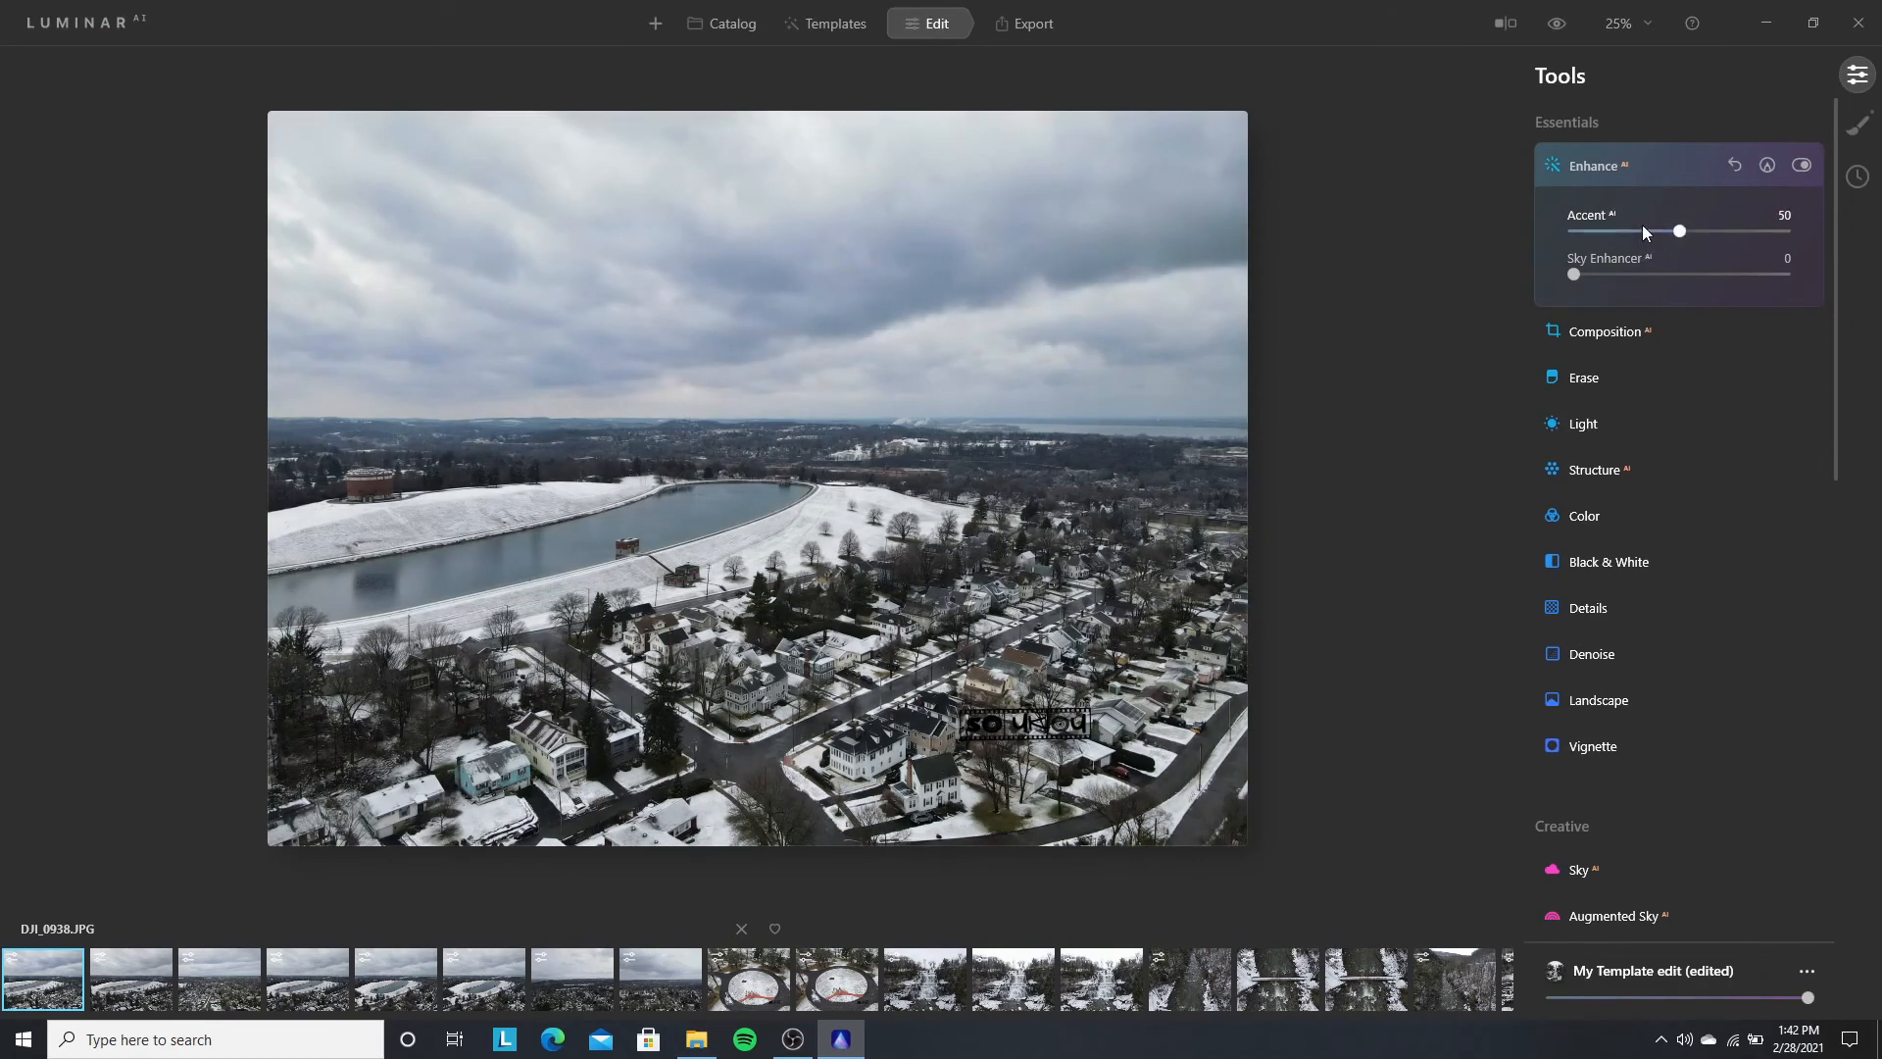
pyautogui.click(1696, 233)
pyautogui.click(1631, 232)
pyautogui.click(1720, 228)
pyautogui.click(1610, 274)
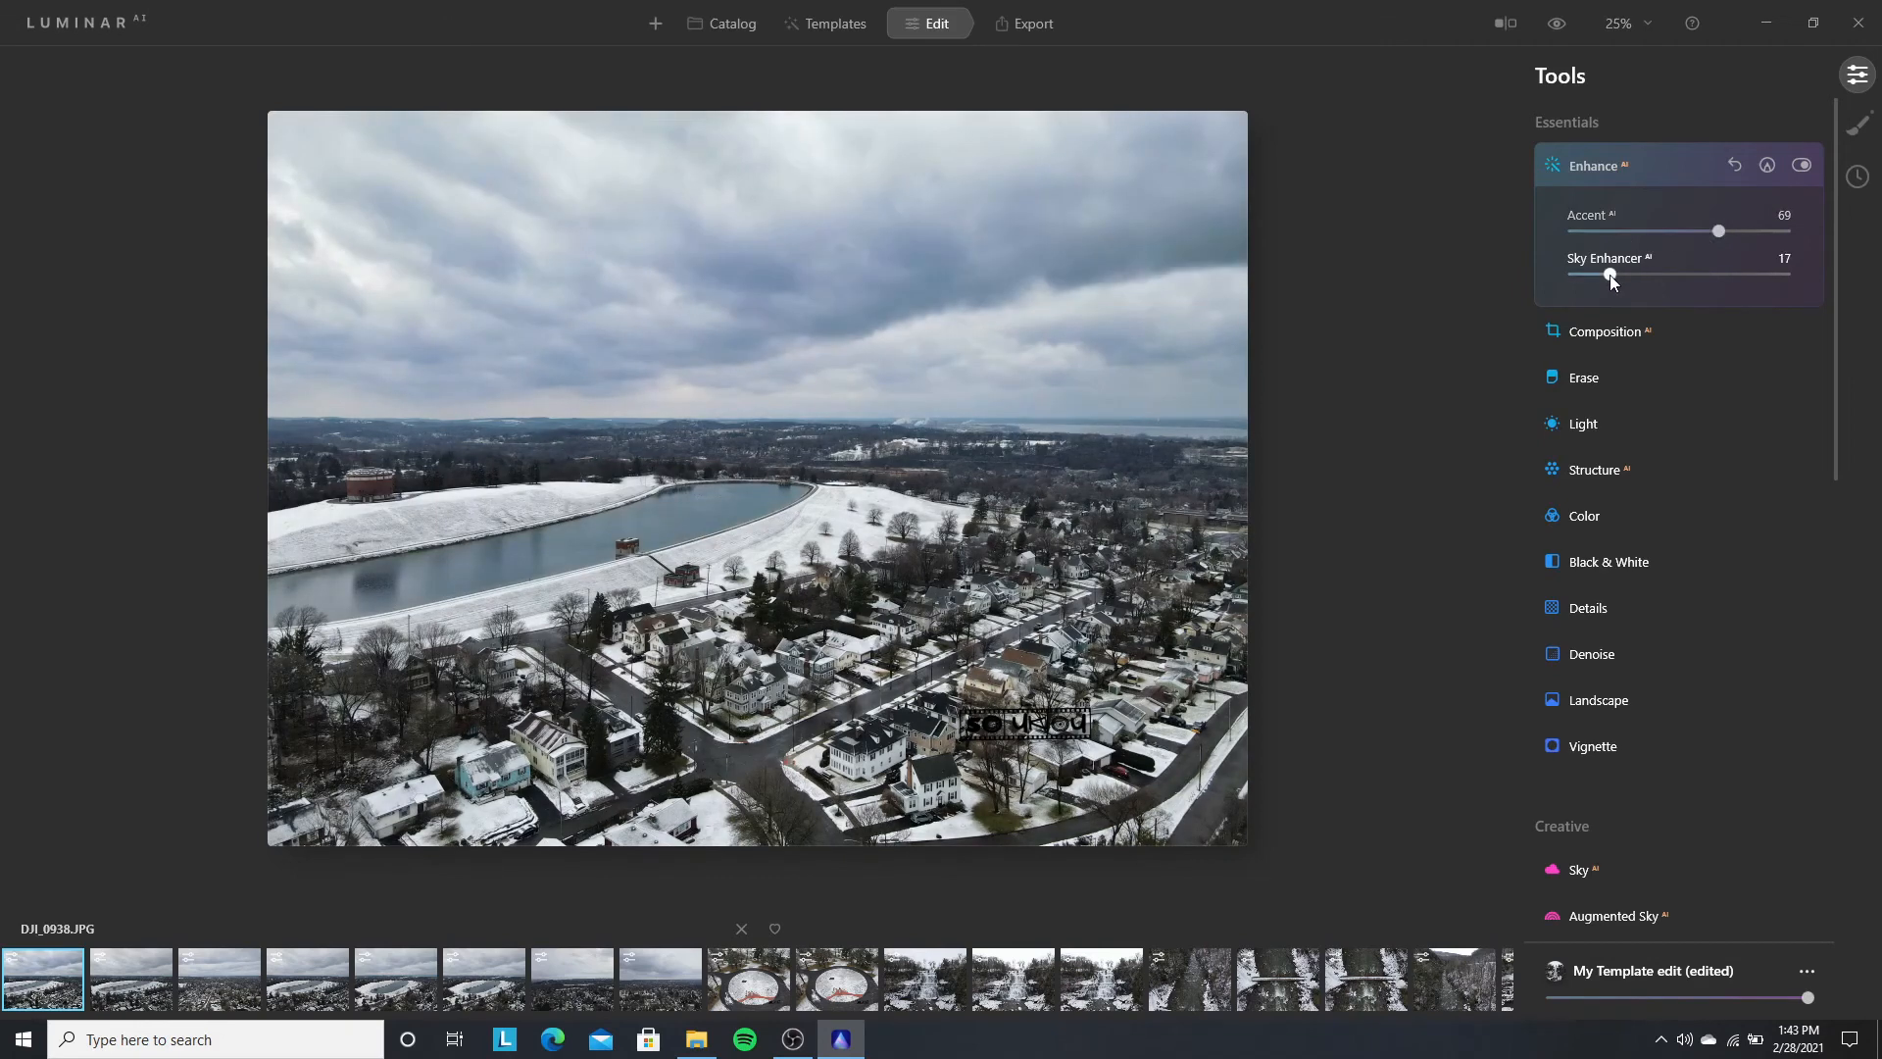
pyautogui.click(1675, 272)
pyautogui.click(1634, 274)
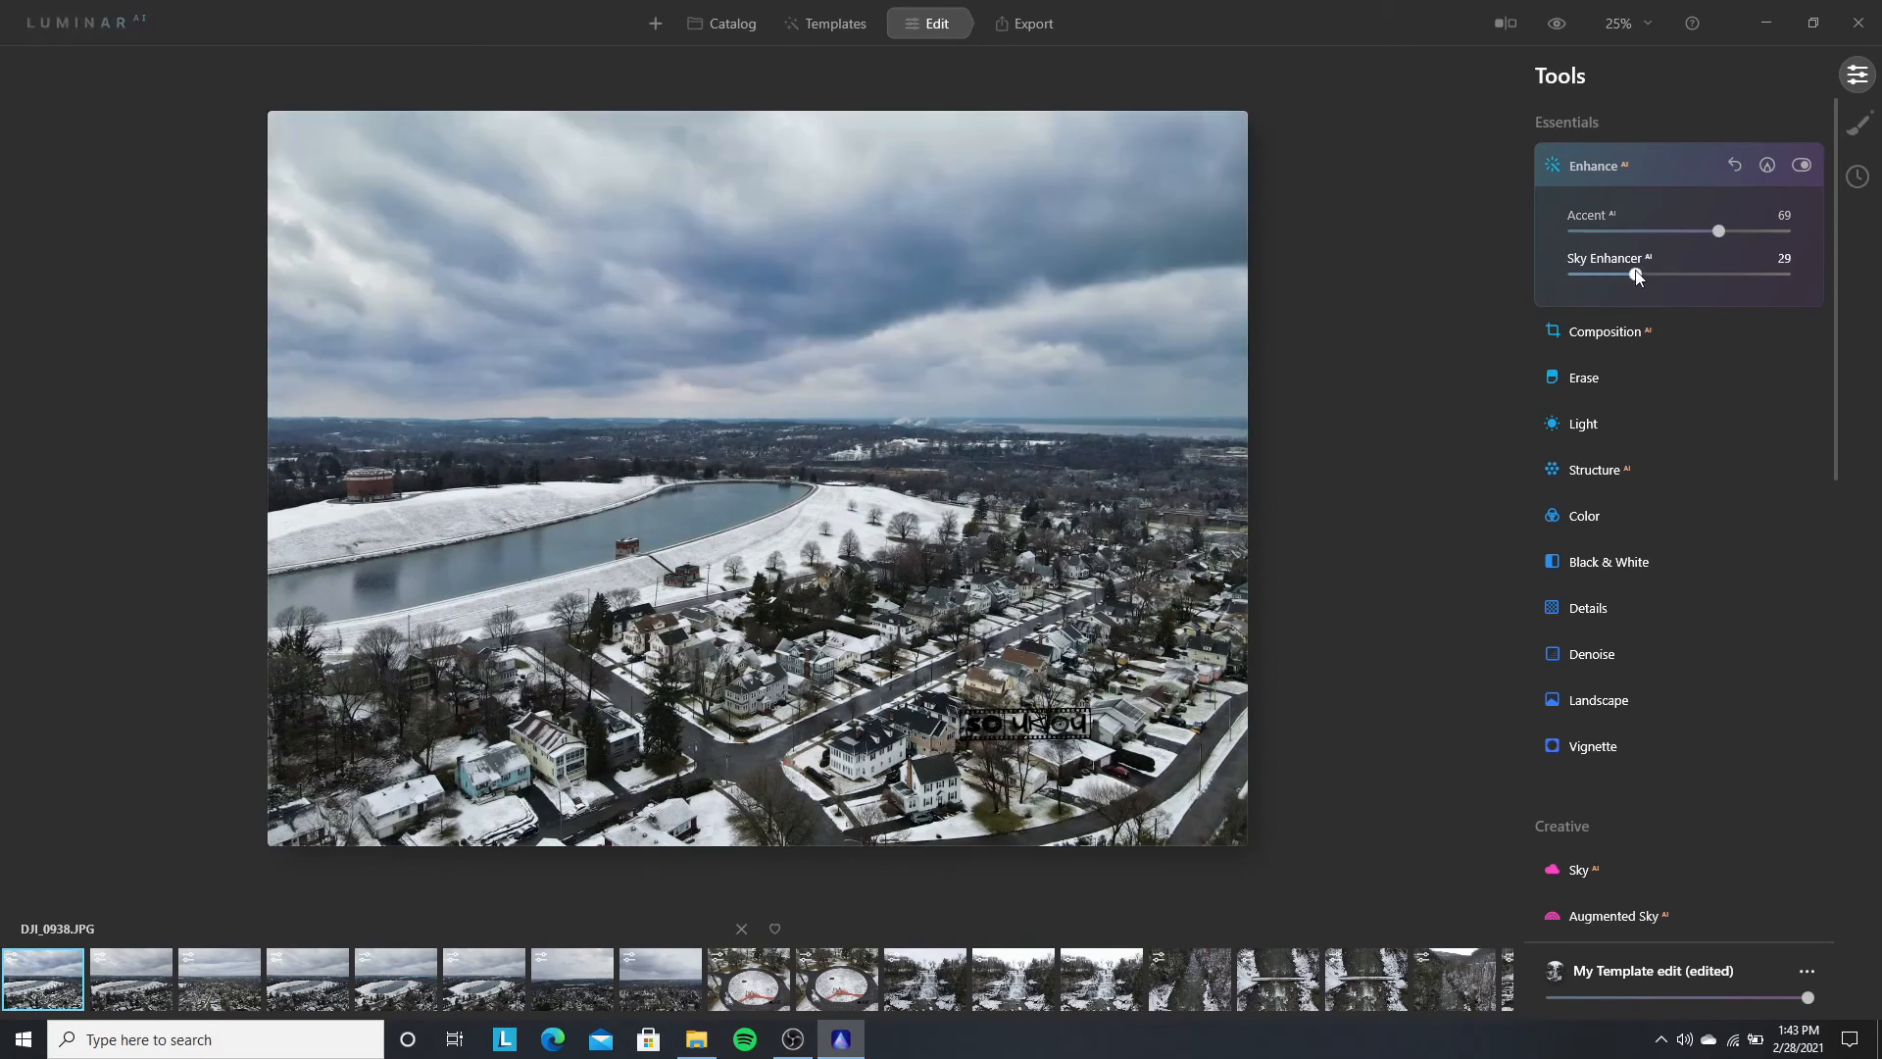
# Step: Lower the exposure of DJI_0938 to -0.37 with the Light tool
pyautogui.click(1580, 439)
pyautogui.click(1622, 495)
pyautogui.click(1638, 497)
pyautogui.click(1666, 497)
pyautogui.click(1683, 497)
pyautogui.moveTo(1682, 497); pyautogui.dragTo(1671, 496)
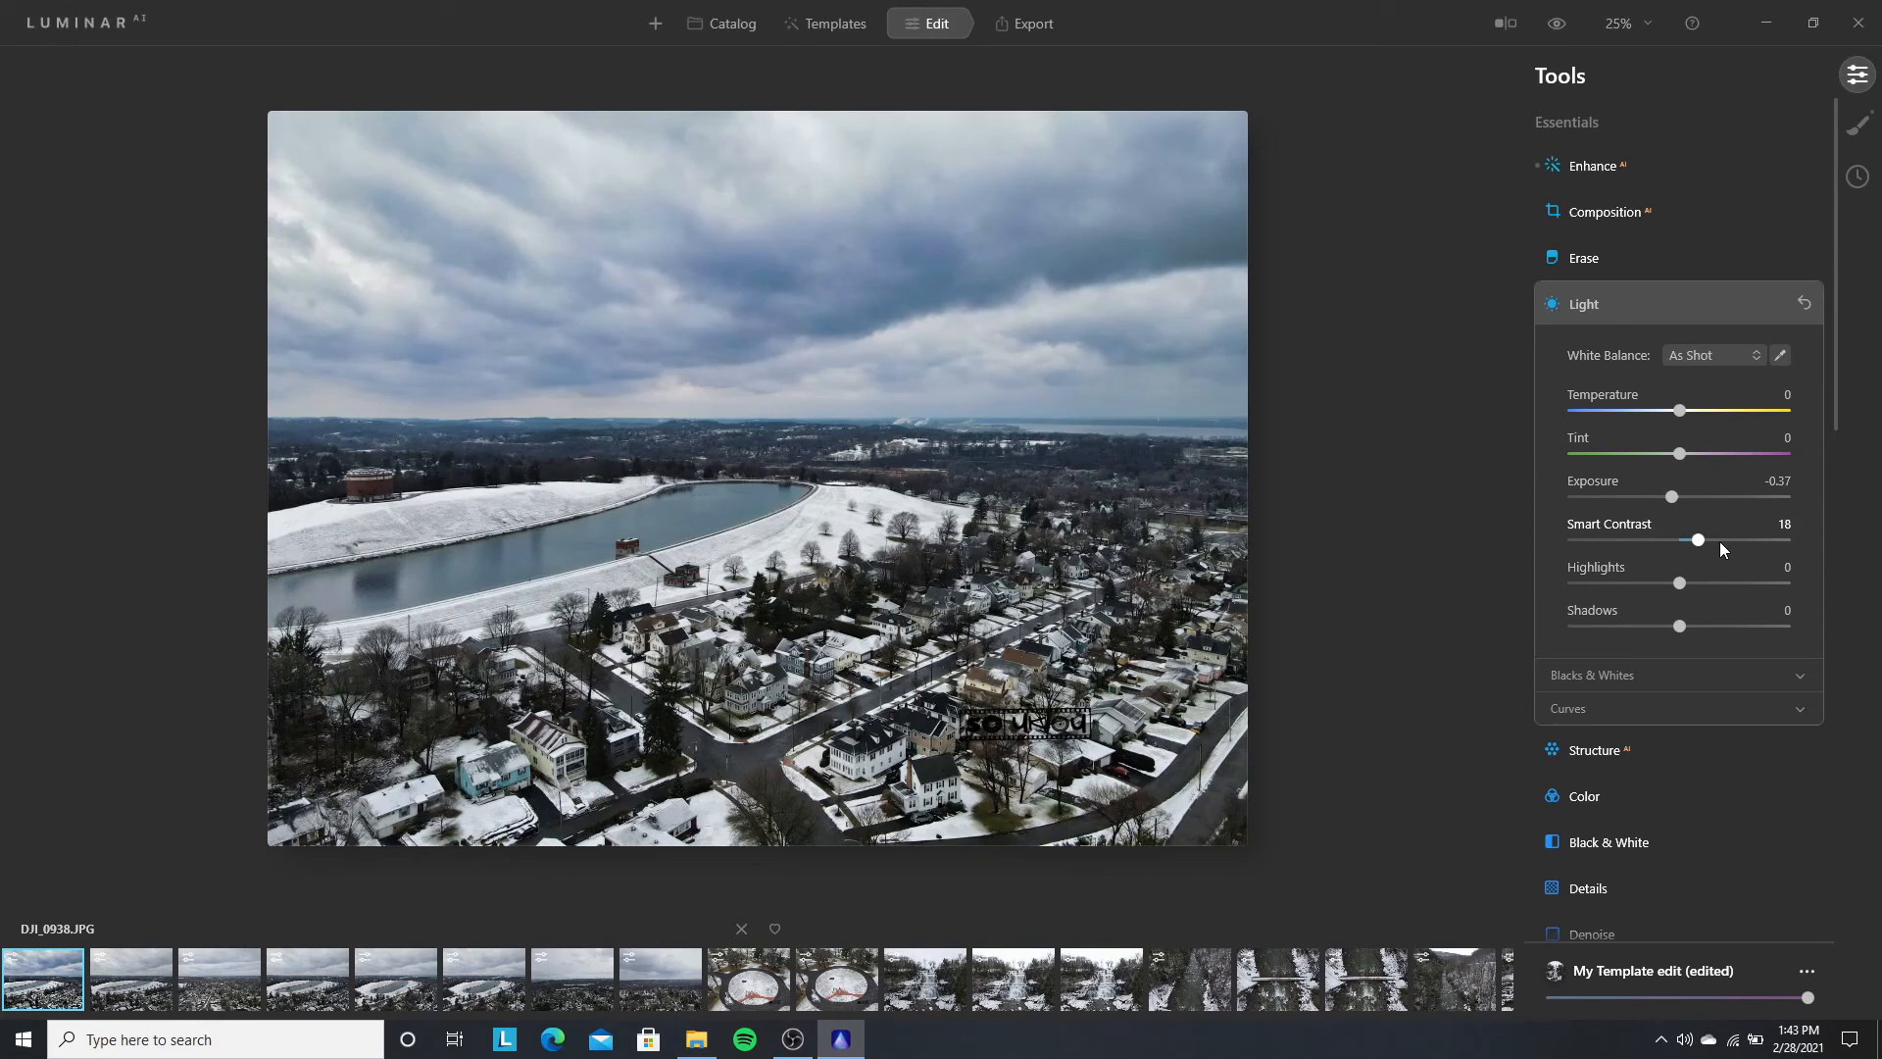
# Step: Set Highlights to -48 and Shadows to 14 for DJI_0938, and apply Structure with Amount 13 and a slight Boost
pyautogui.moveTo(1679, 583); pyautogui.dragTo(1629, 582)
pyautogui.scroll(3, 900, 493)
pyautogui.scroll(-3, 900, 493)
pyautogui.moveTo(1644, 627); pyautogui.dragTo(1723, 620)
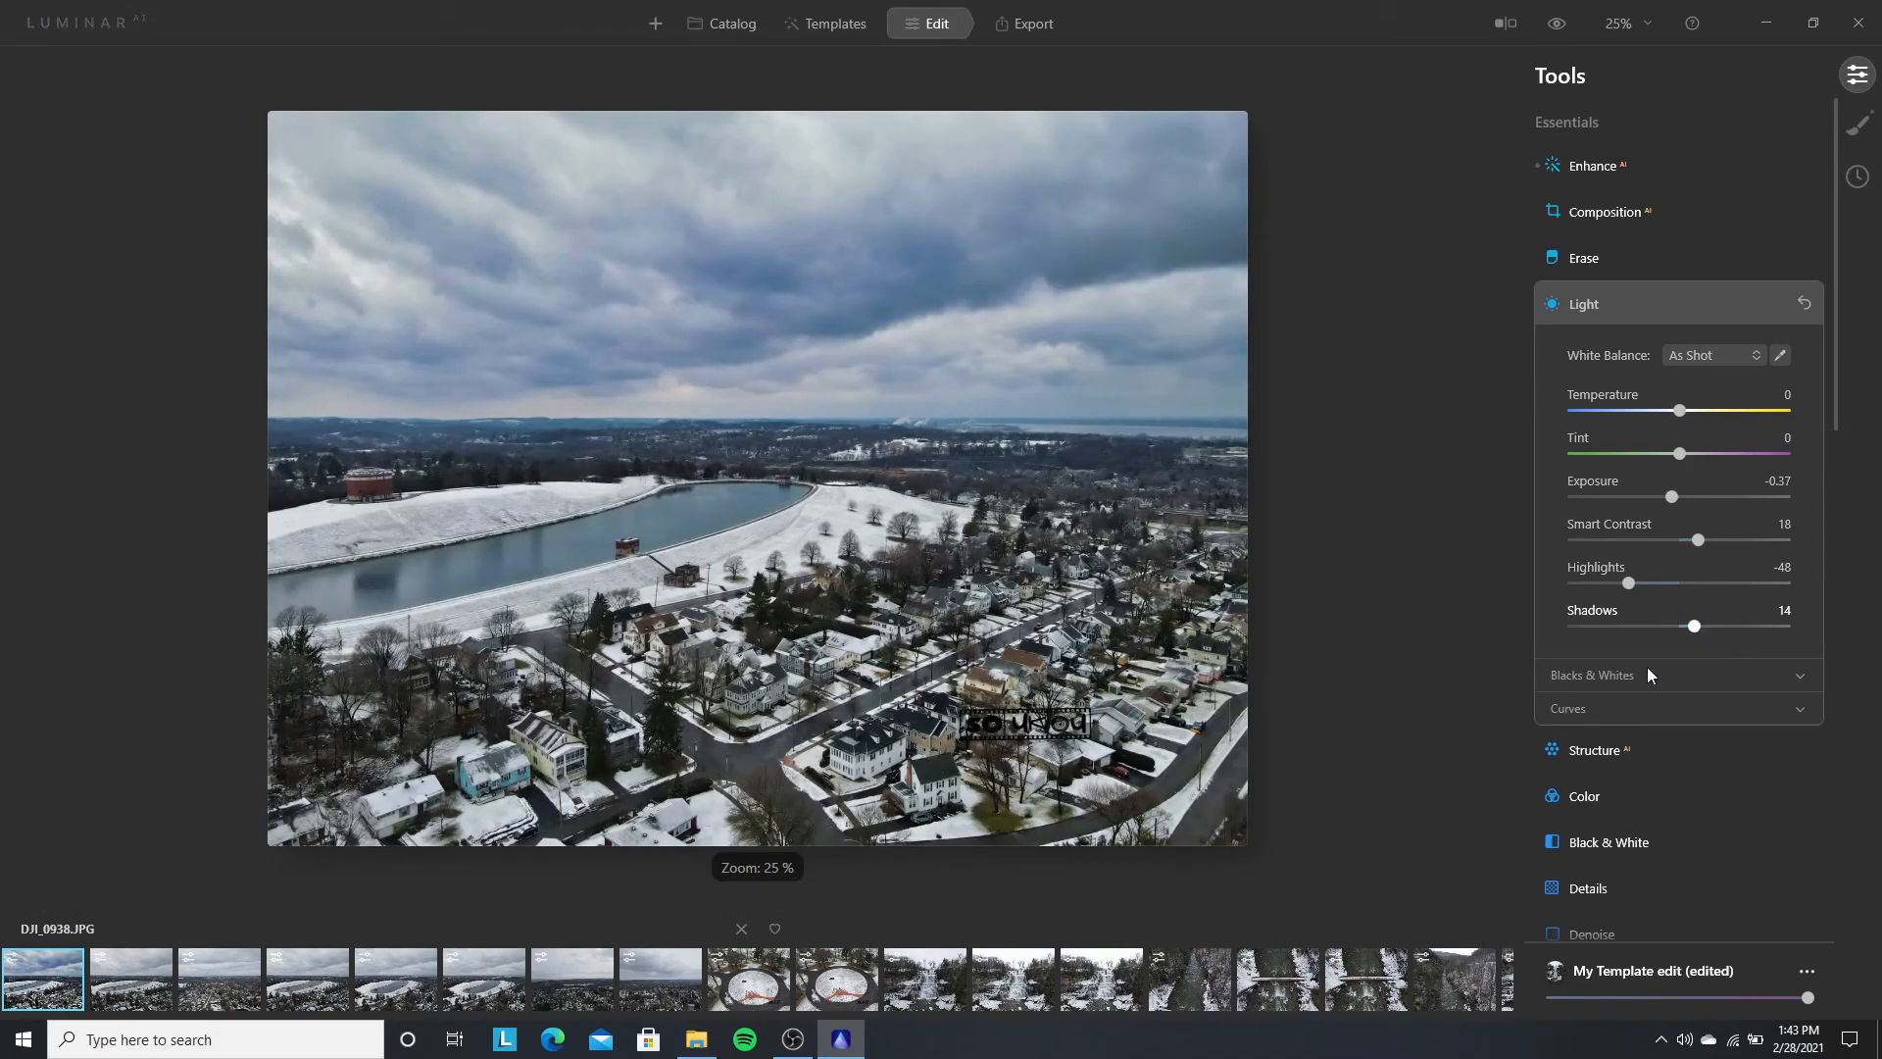
pyautogui.click(1603, 749)
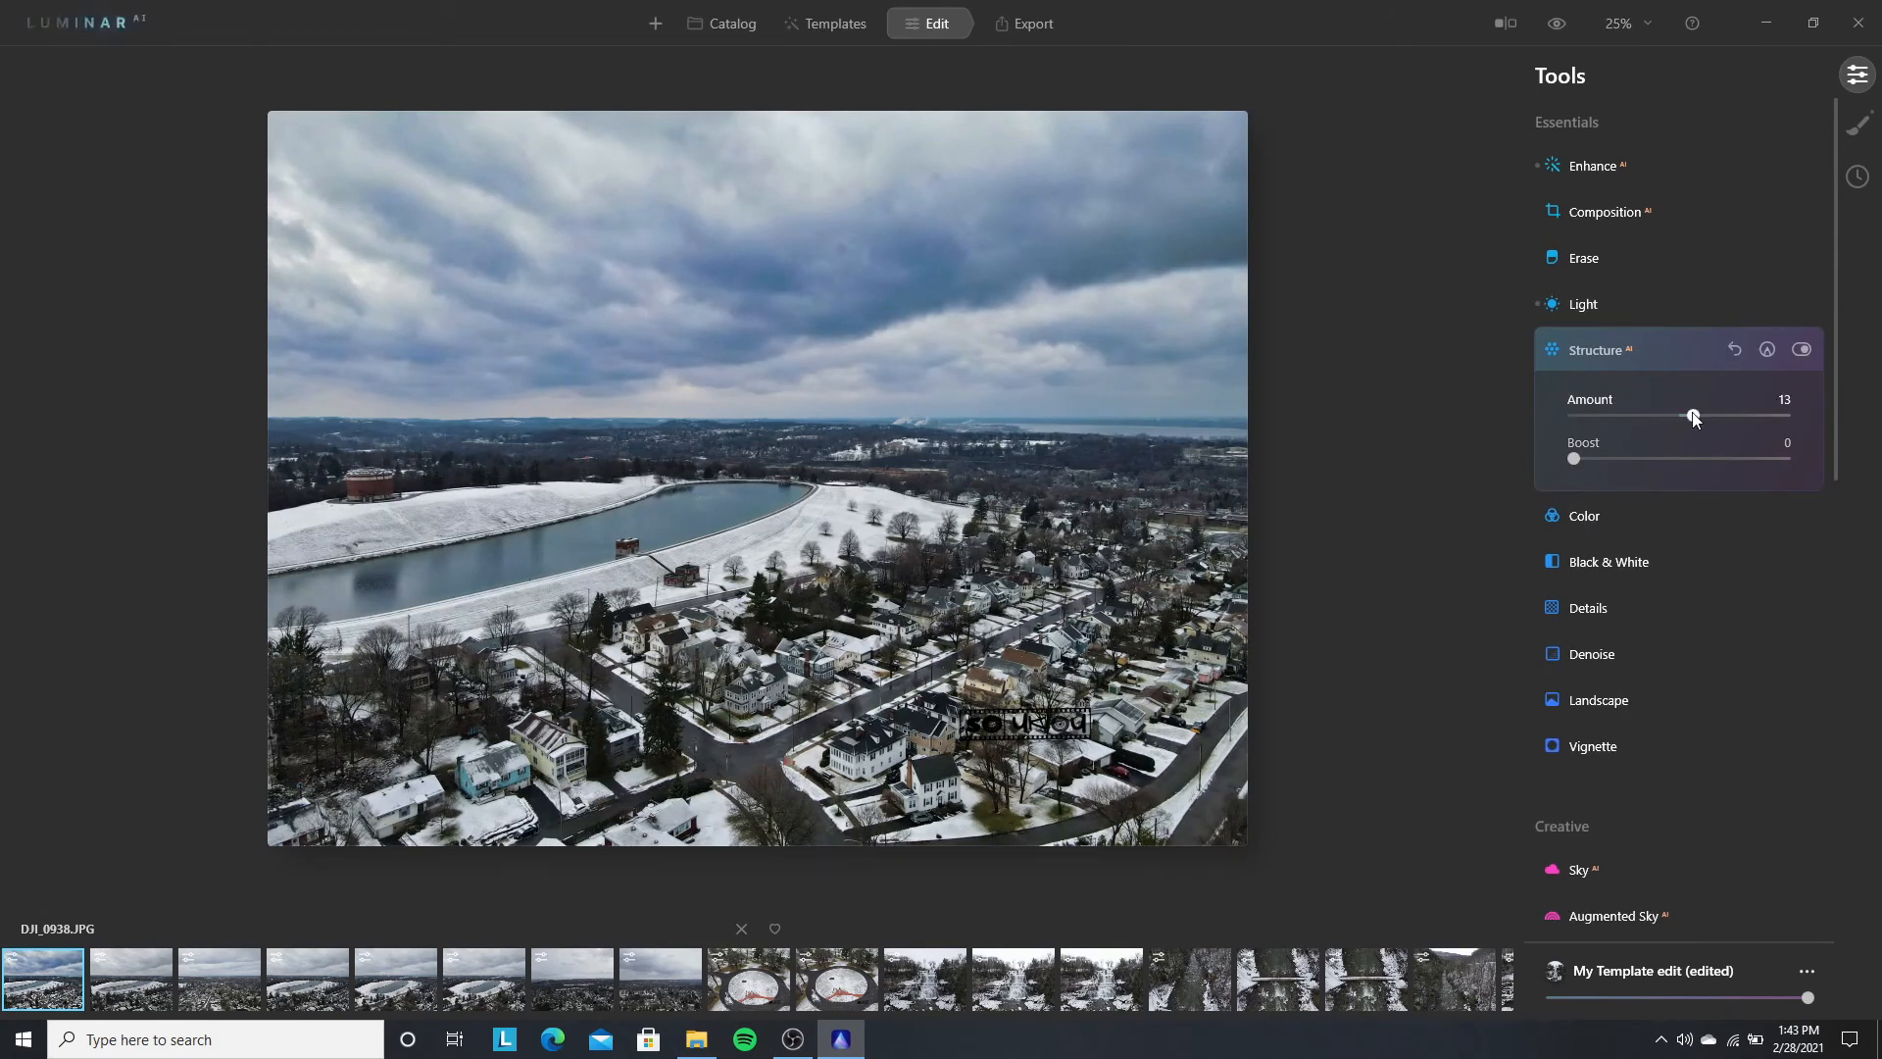
pyautogui.click(1585, 461)
# Step: Set Small Details to 11, Medium Details to 11, Large Details to 12 and Sharpen to 17, and set the Landscape Dehaze to 35
pyautogui.click(1586, 612)
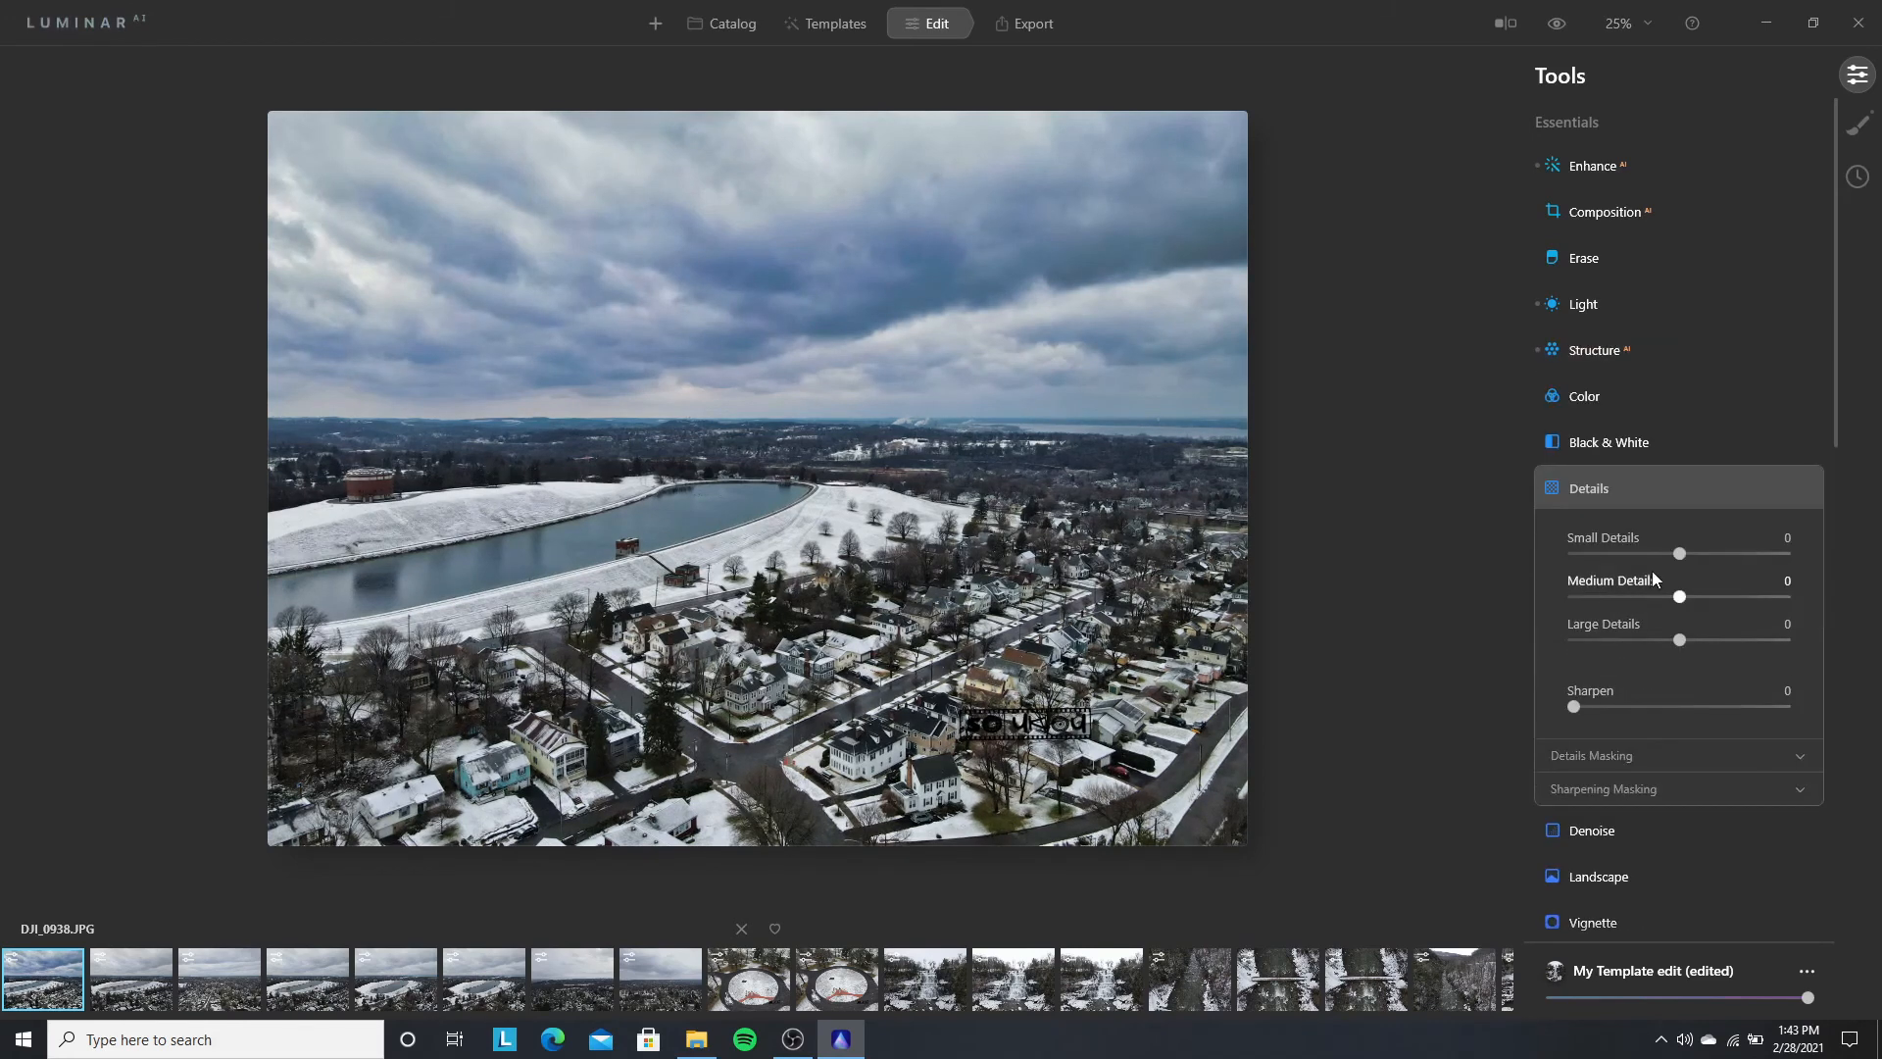
pyautogui.click(1691, 553)
pyautogui.click(1691, 596)
pyautogui.click(1691, 639)
pyautogui.click(1608, 706)
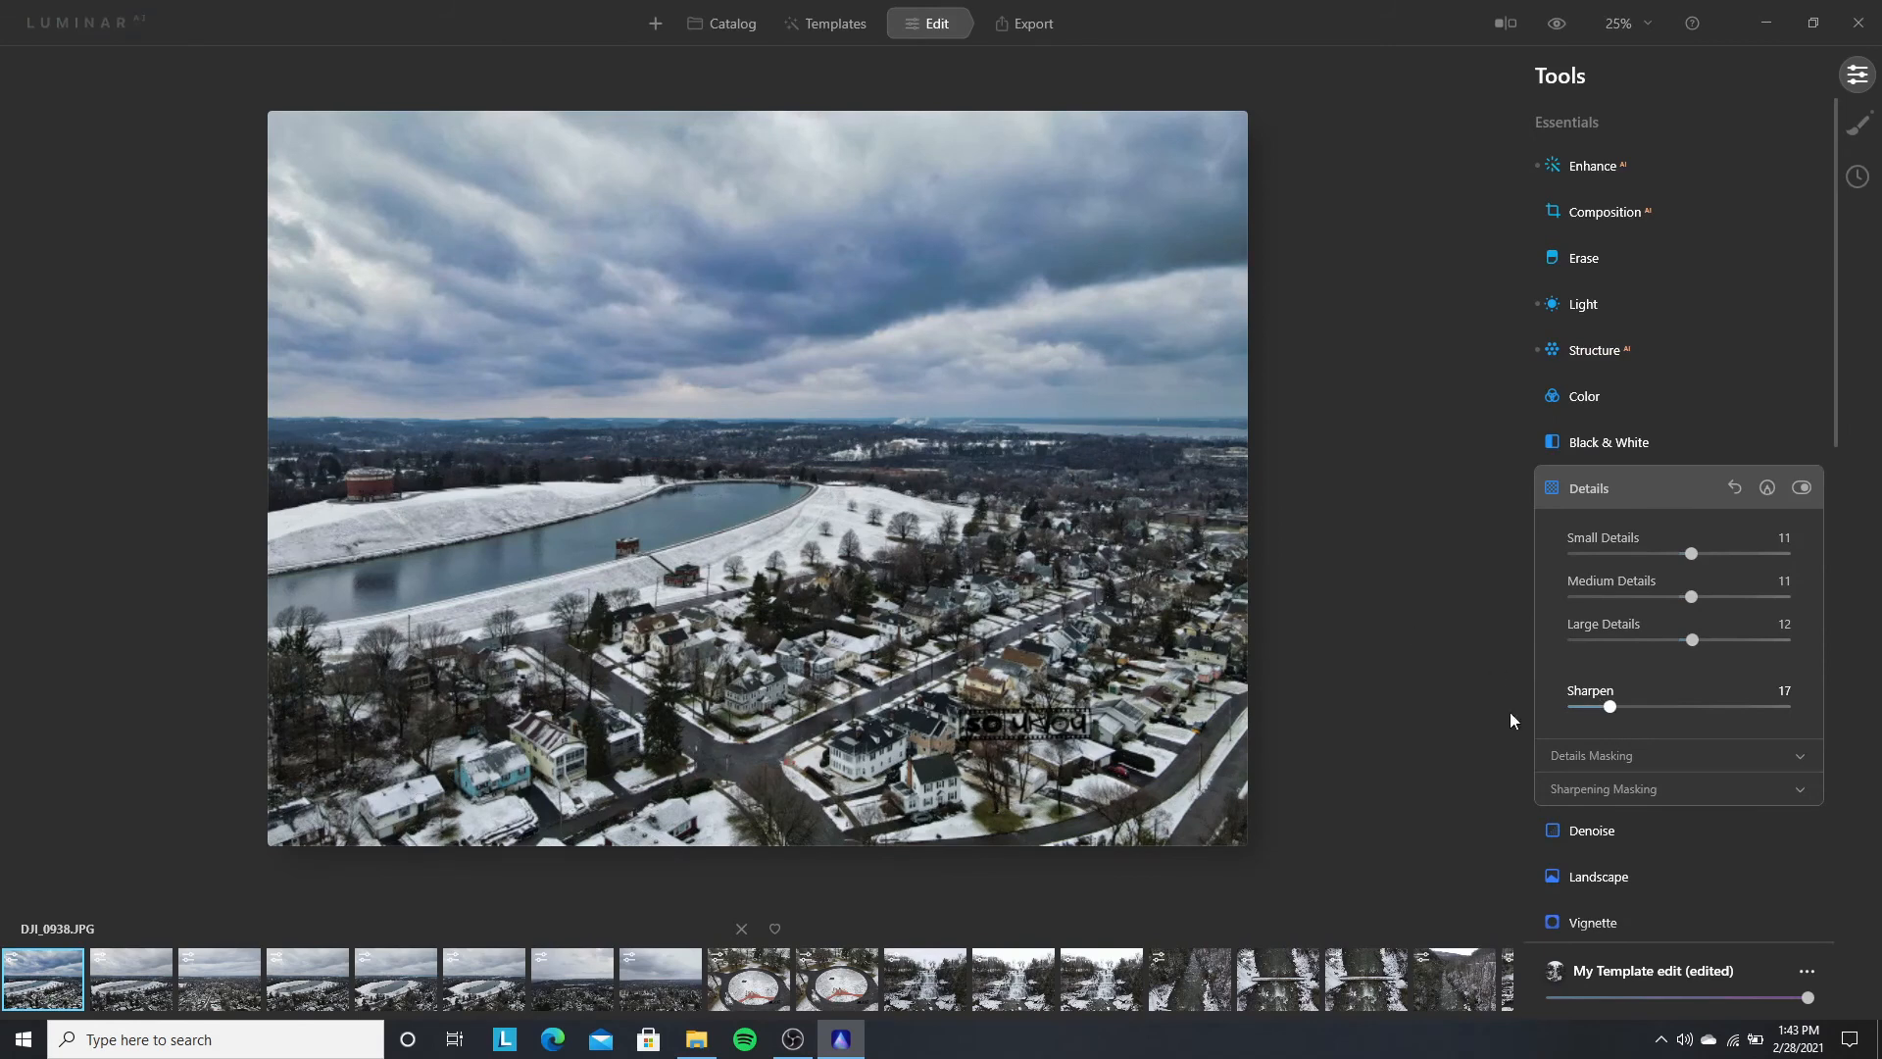
pyautogui.click(1591, 880)
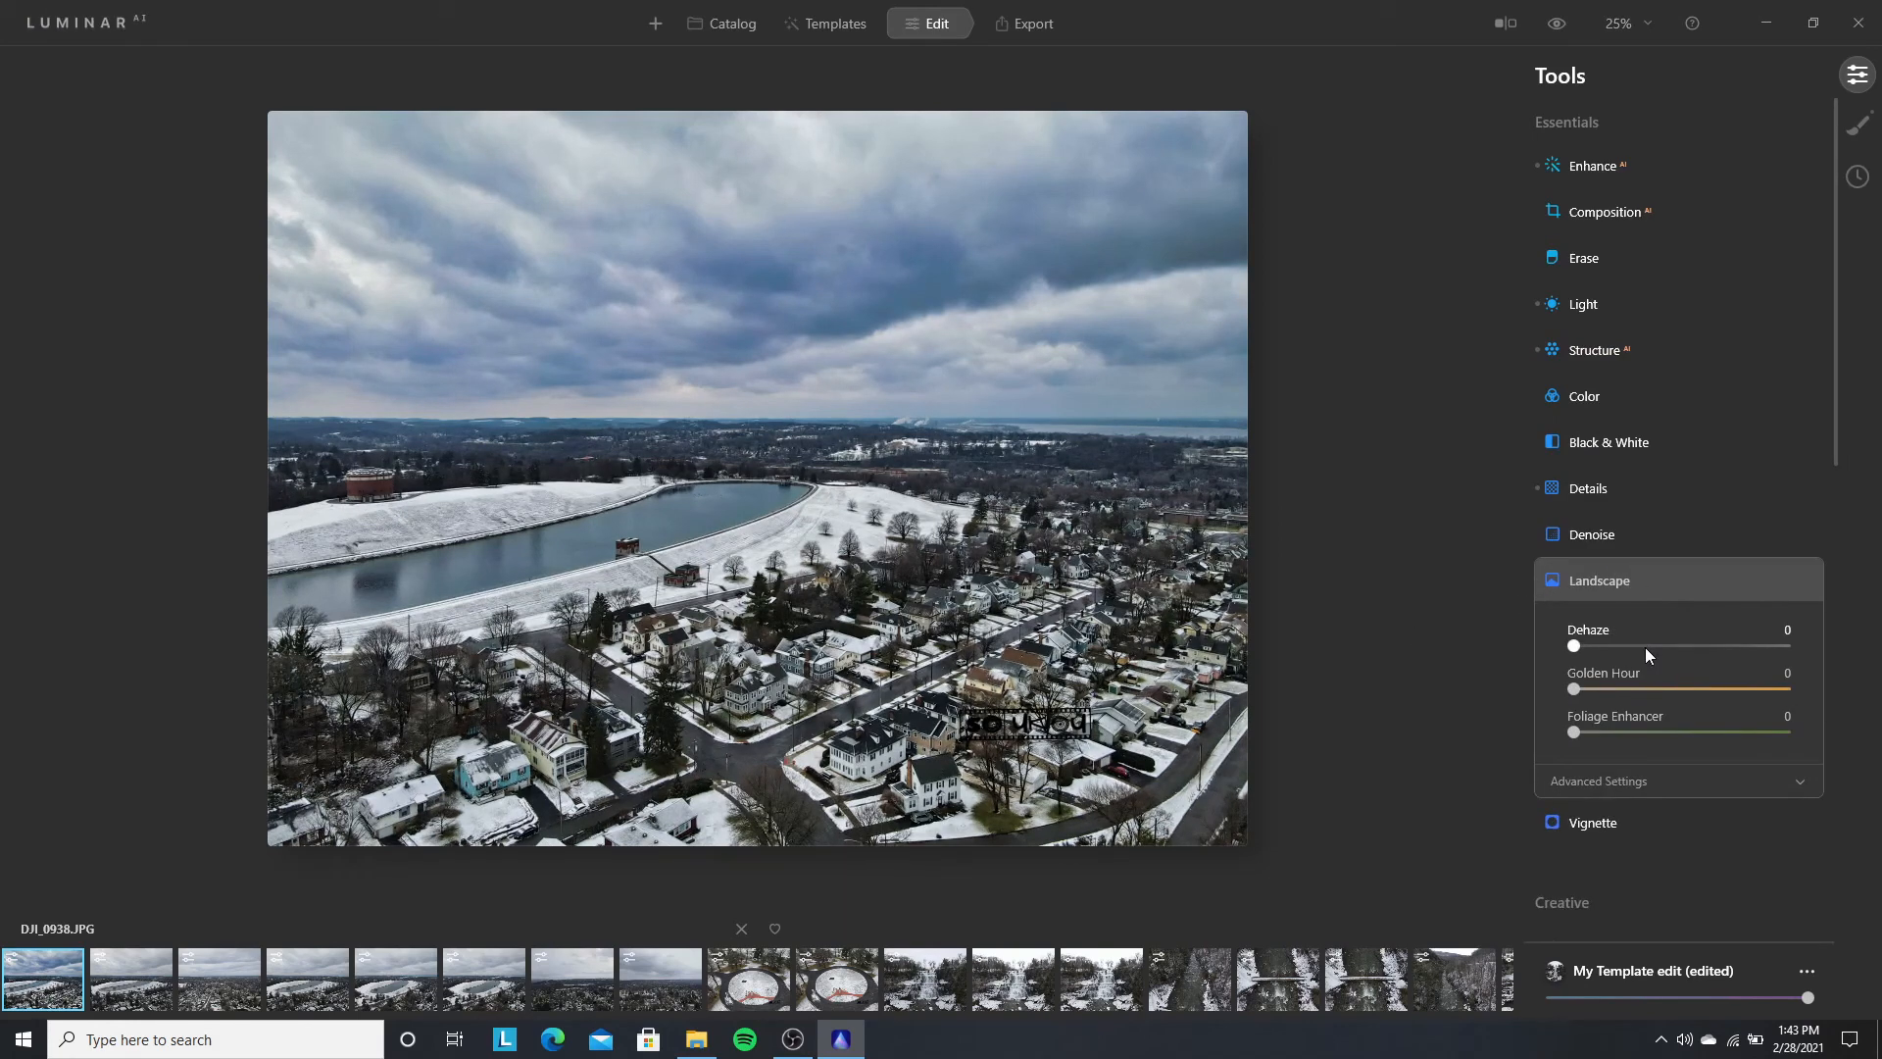
pyautogui.click(1646, 646)
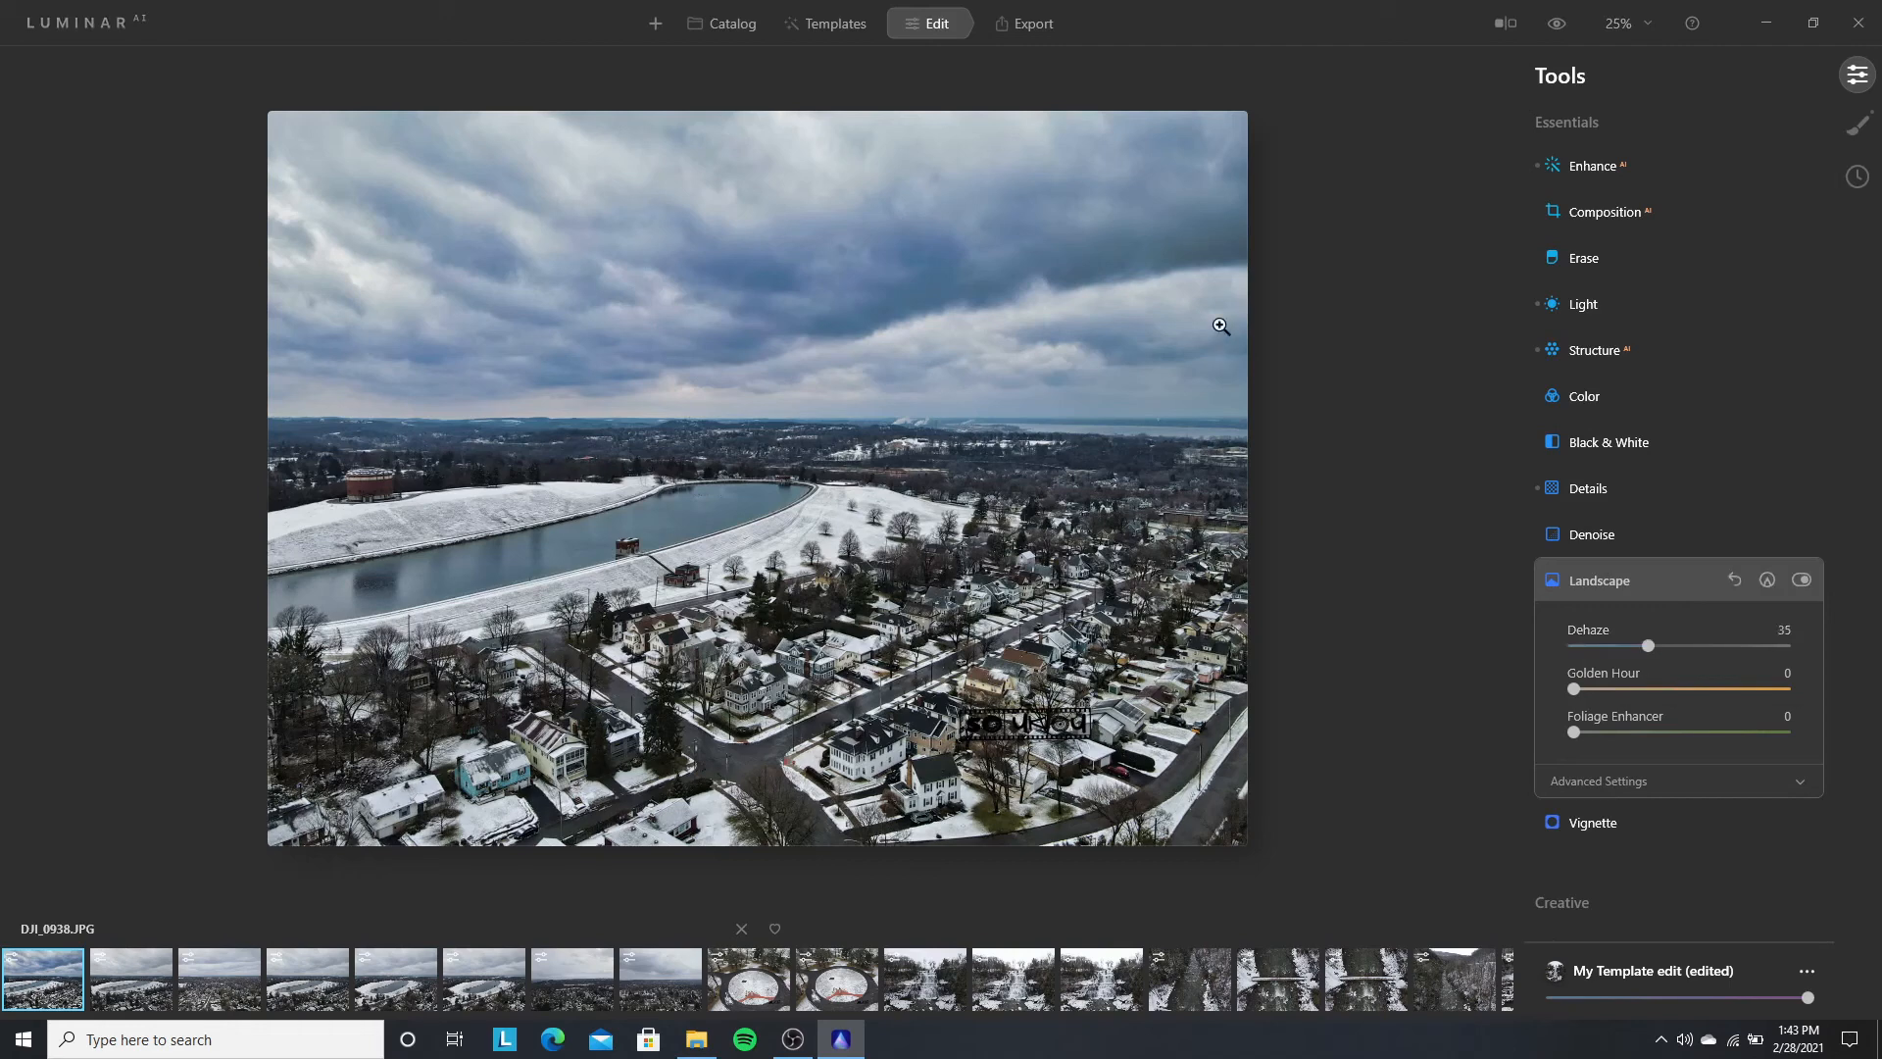
# Step: Compare DJI_0938 before and after the edits several times, and look through the remaining editing tools
pyautogui.click(1557, 22)
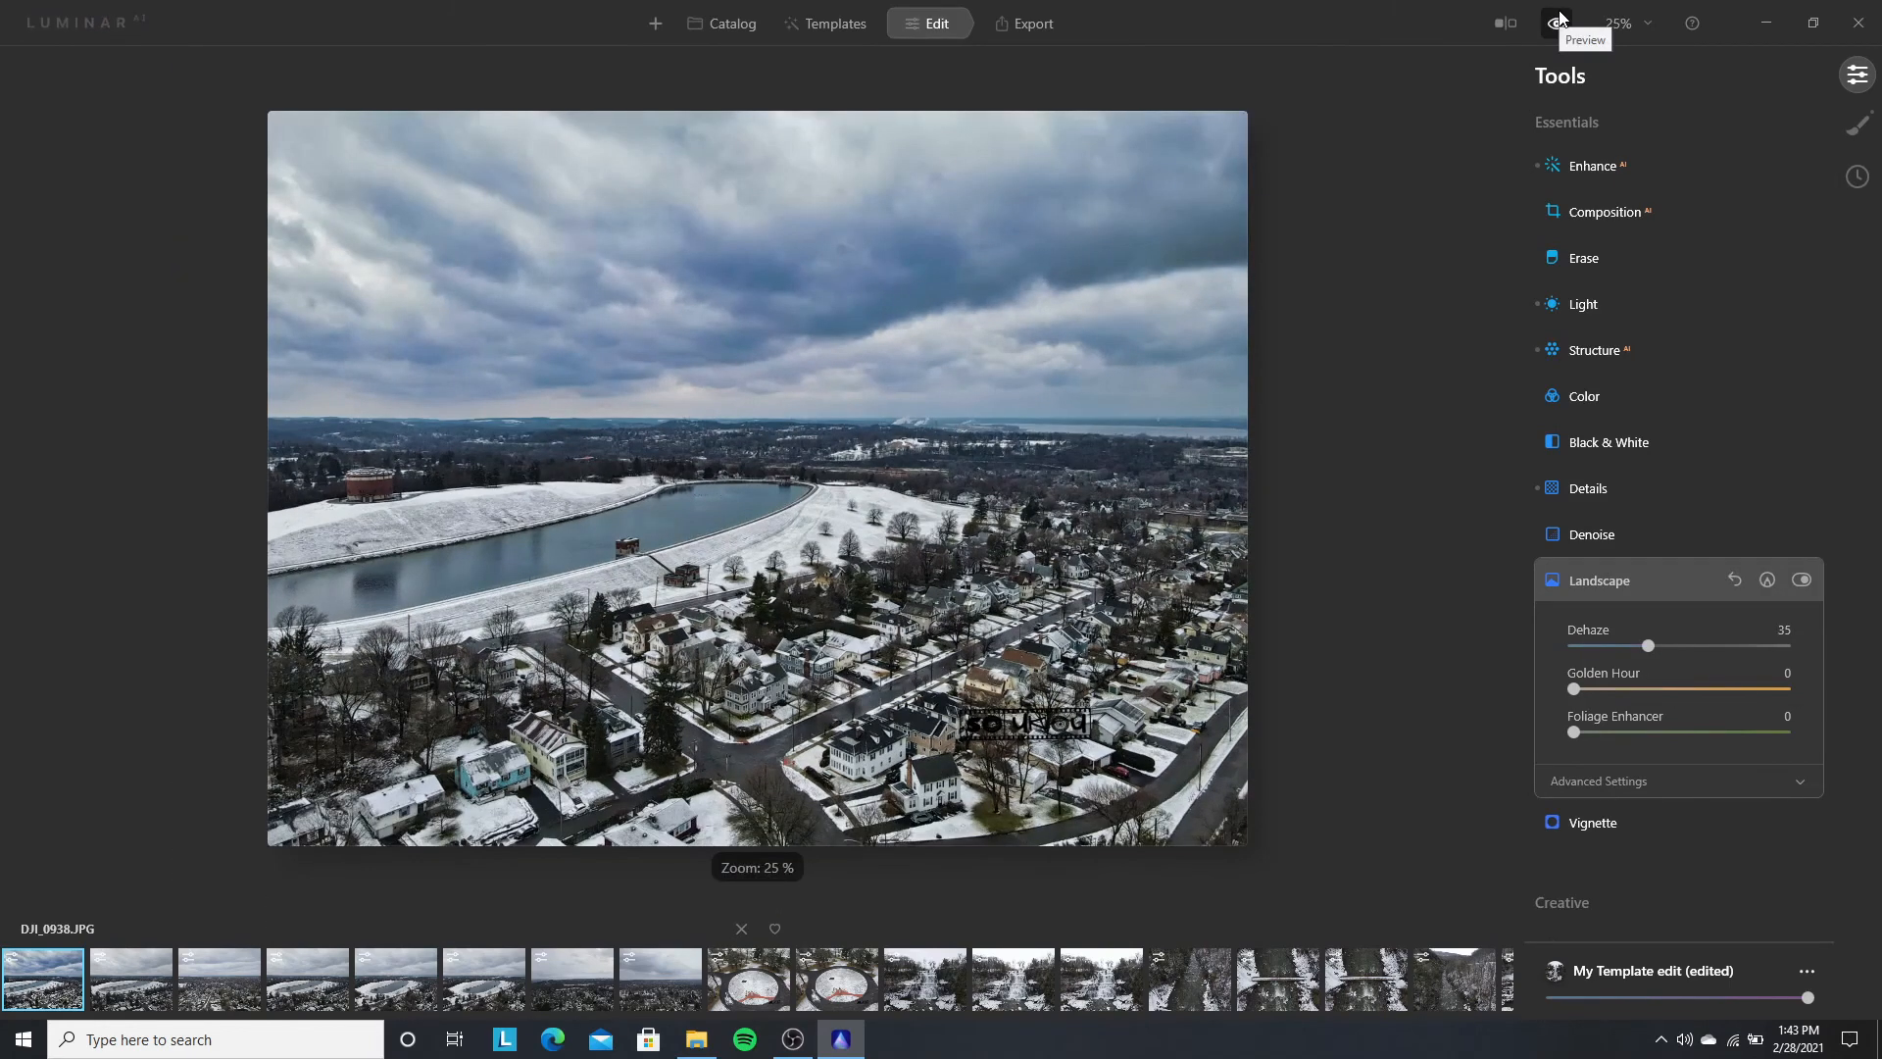
pyautogui.click(1560, 18)
pyautogui.click(1559, 17)
pyautogui.click(1559, 18)
pyautogui.click(1560, 17)
pyautogui.click(1559, 17)
pyautogui.click(1559, 17)
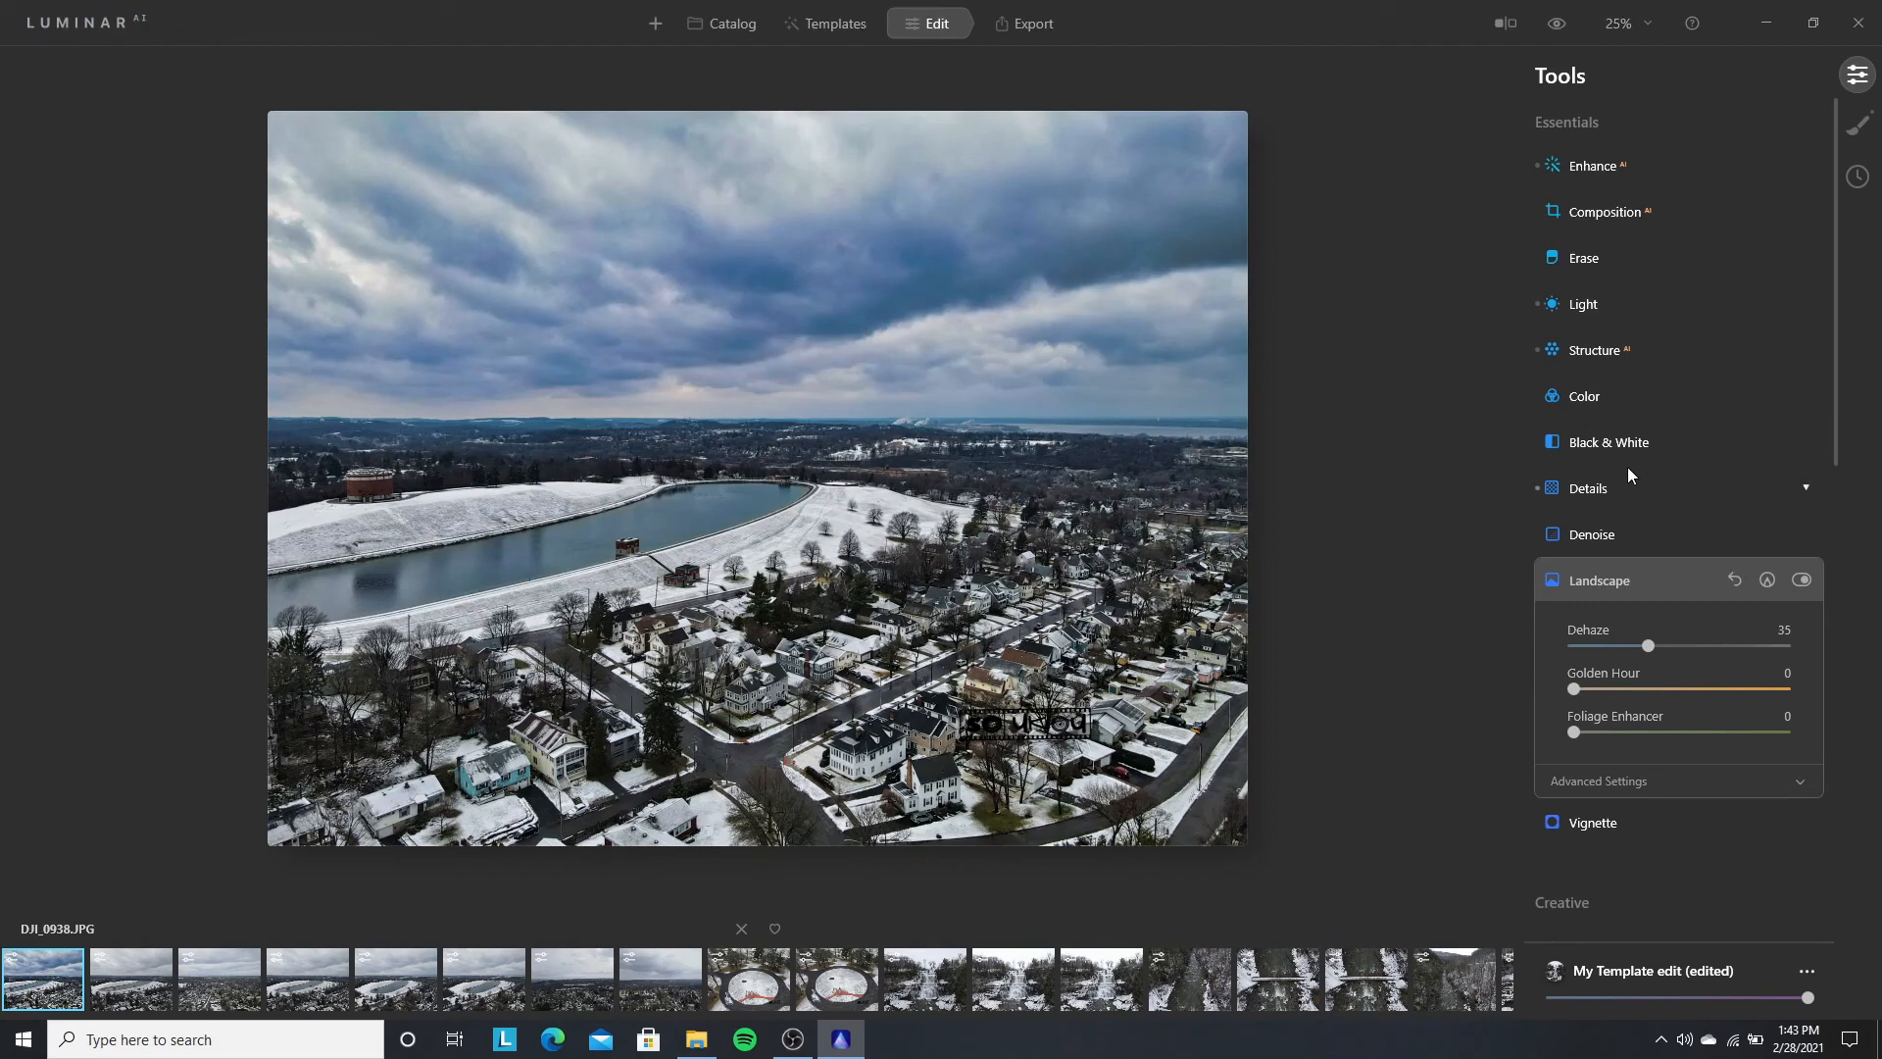
pyautogui.scroll(-10, 1643, 462)
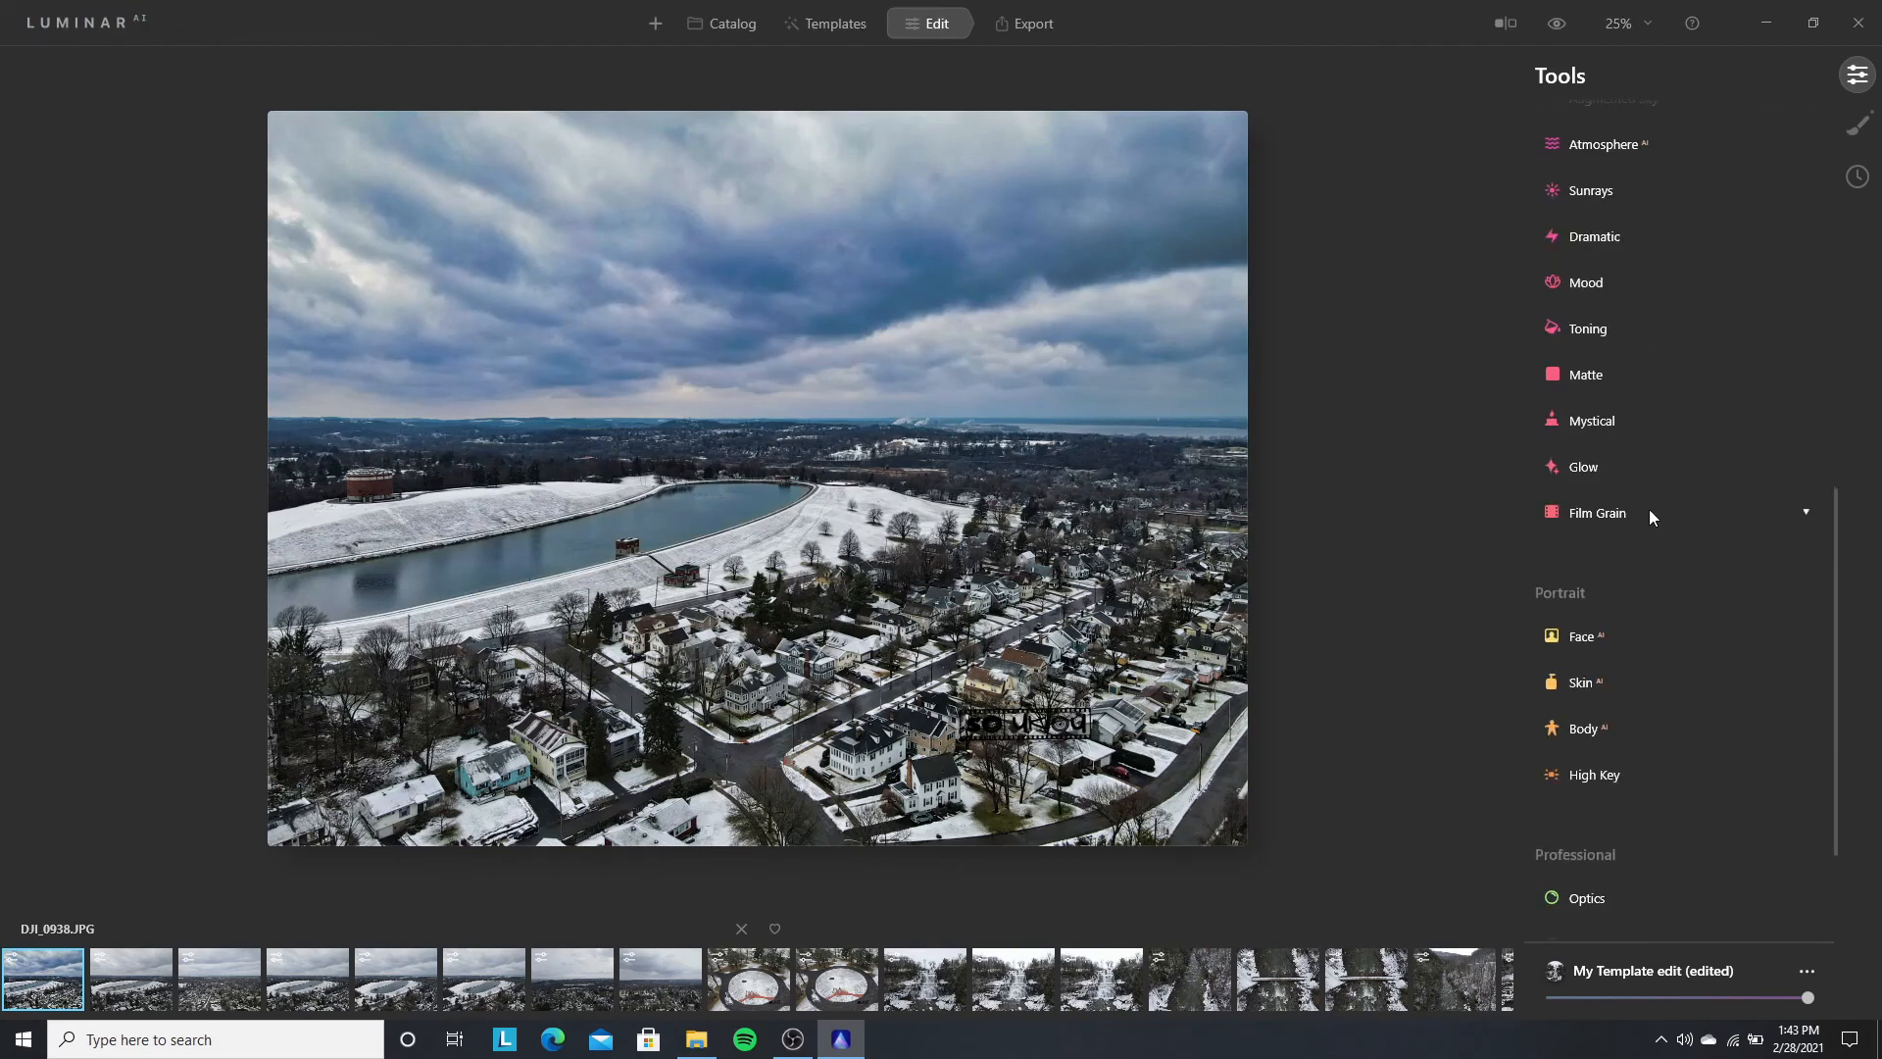
pyautogui.scroll(10, 1655, 497)
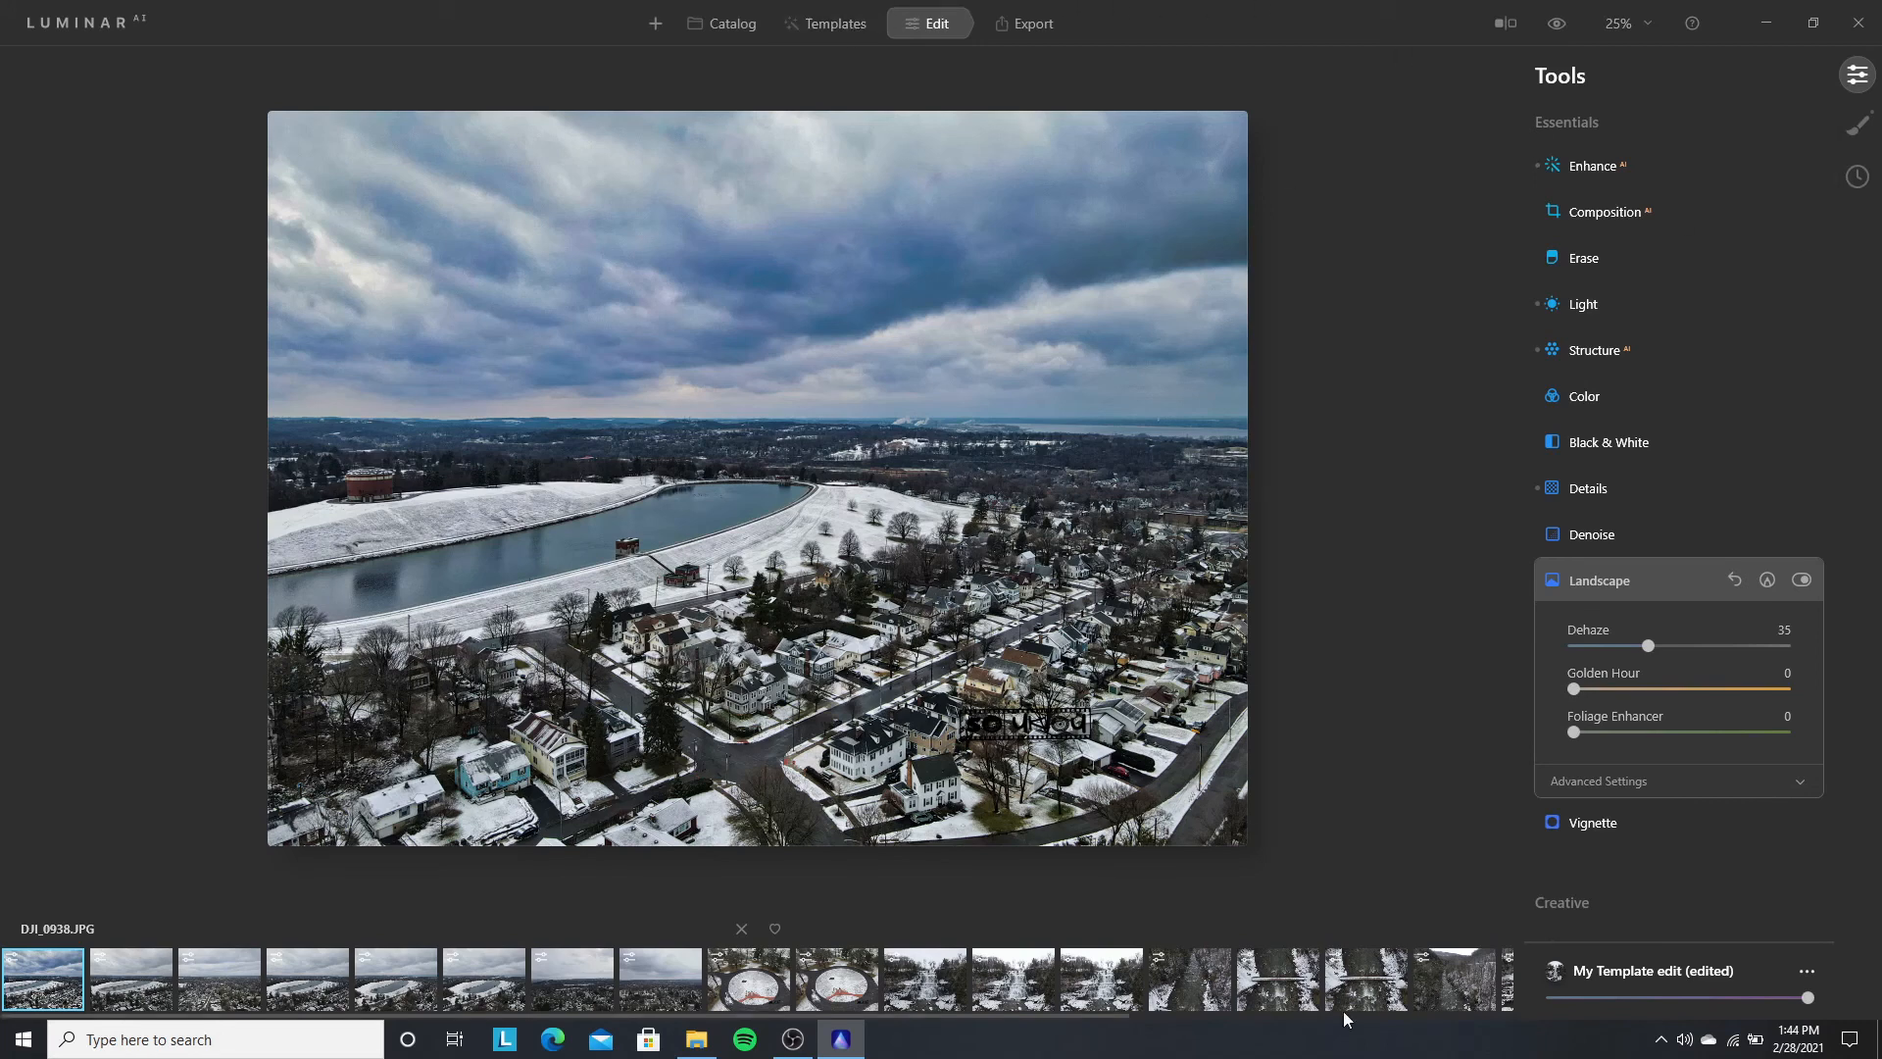
# Step: Open the edited DJI_0938 from the Dronny folder in the catalog and inspect its details up close
pyautogui.click(708, 29)
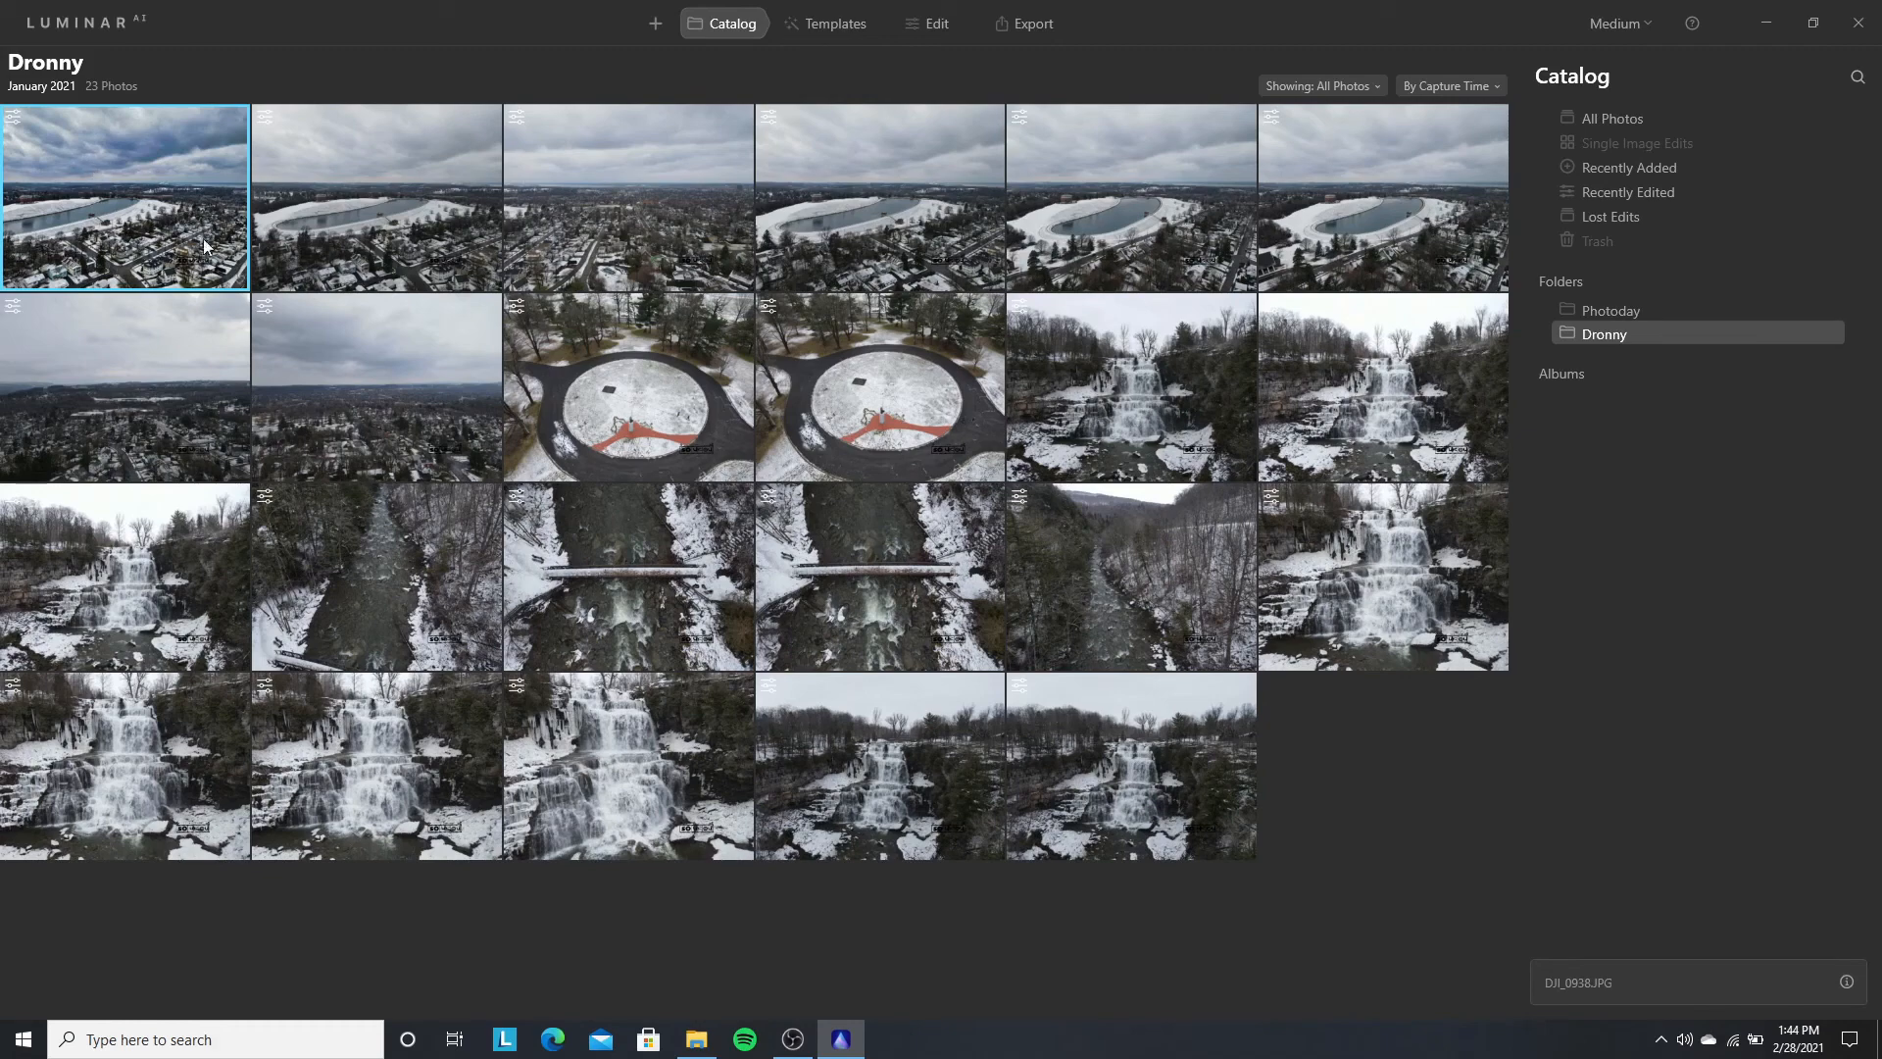
pyautogui.doubleClick(153, 188)
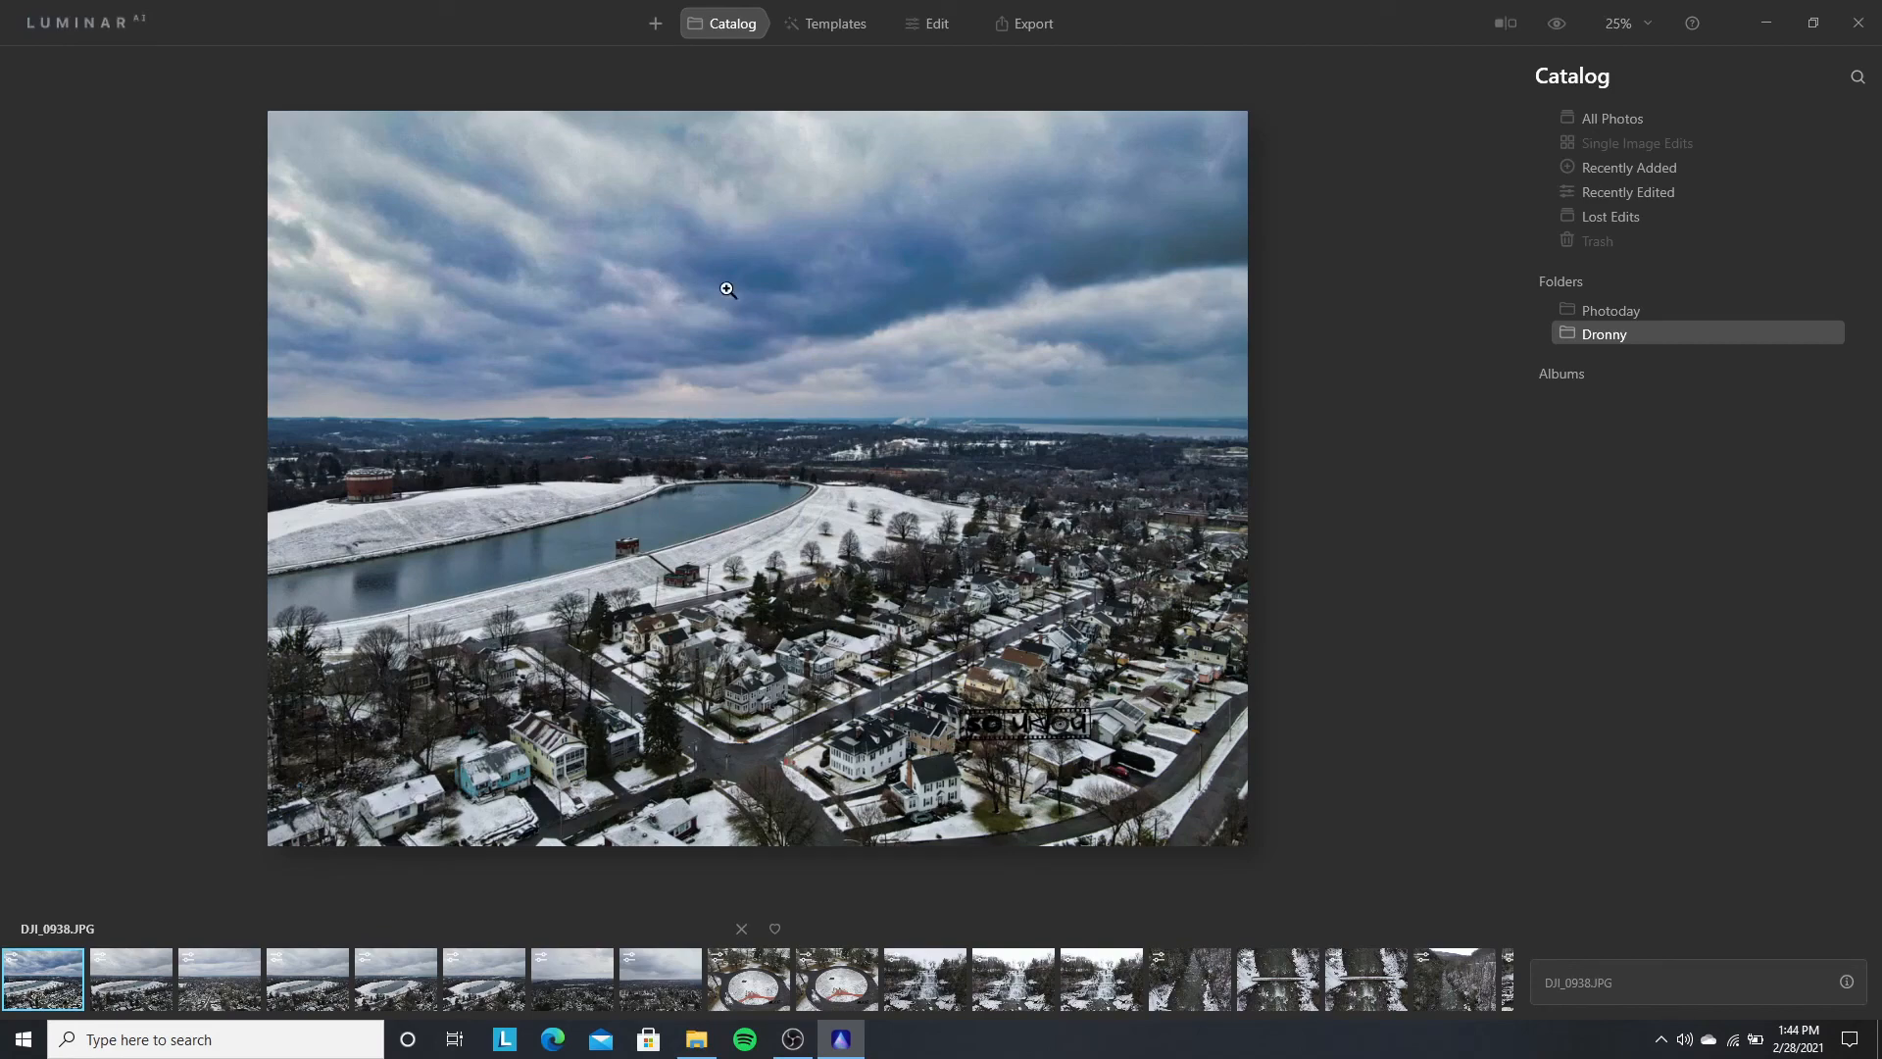
pyautogui.click(1037, 419)
pyautogui.click(1037, 418)
pyautogui.click(658, 281)
pyautogui.click(655, 280)
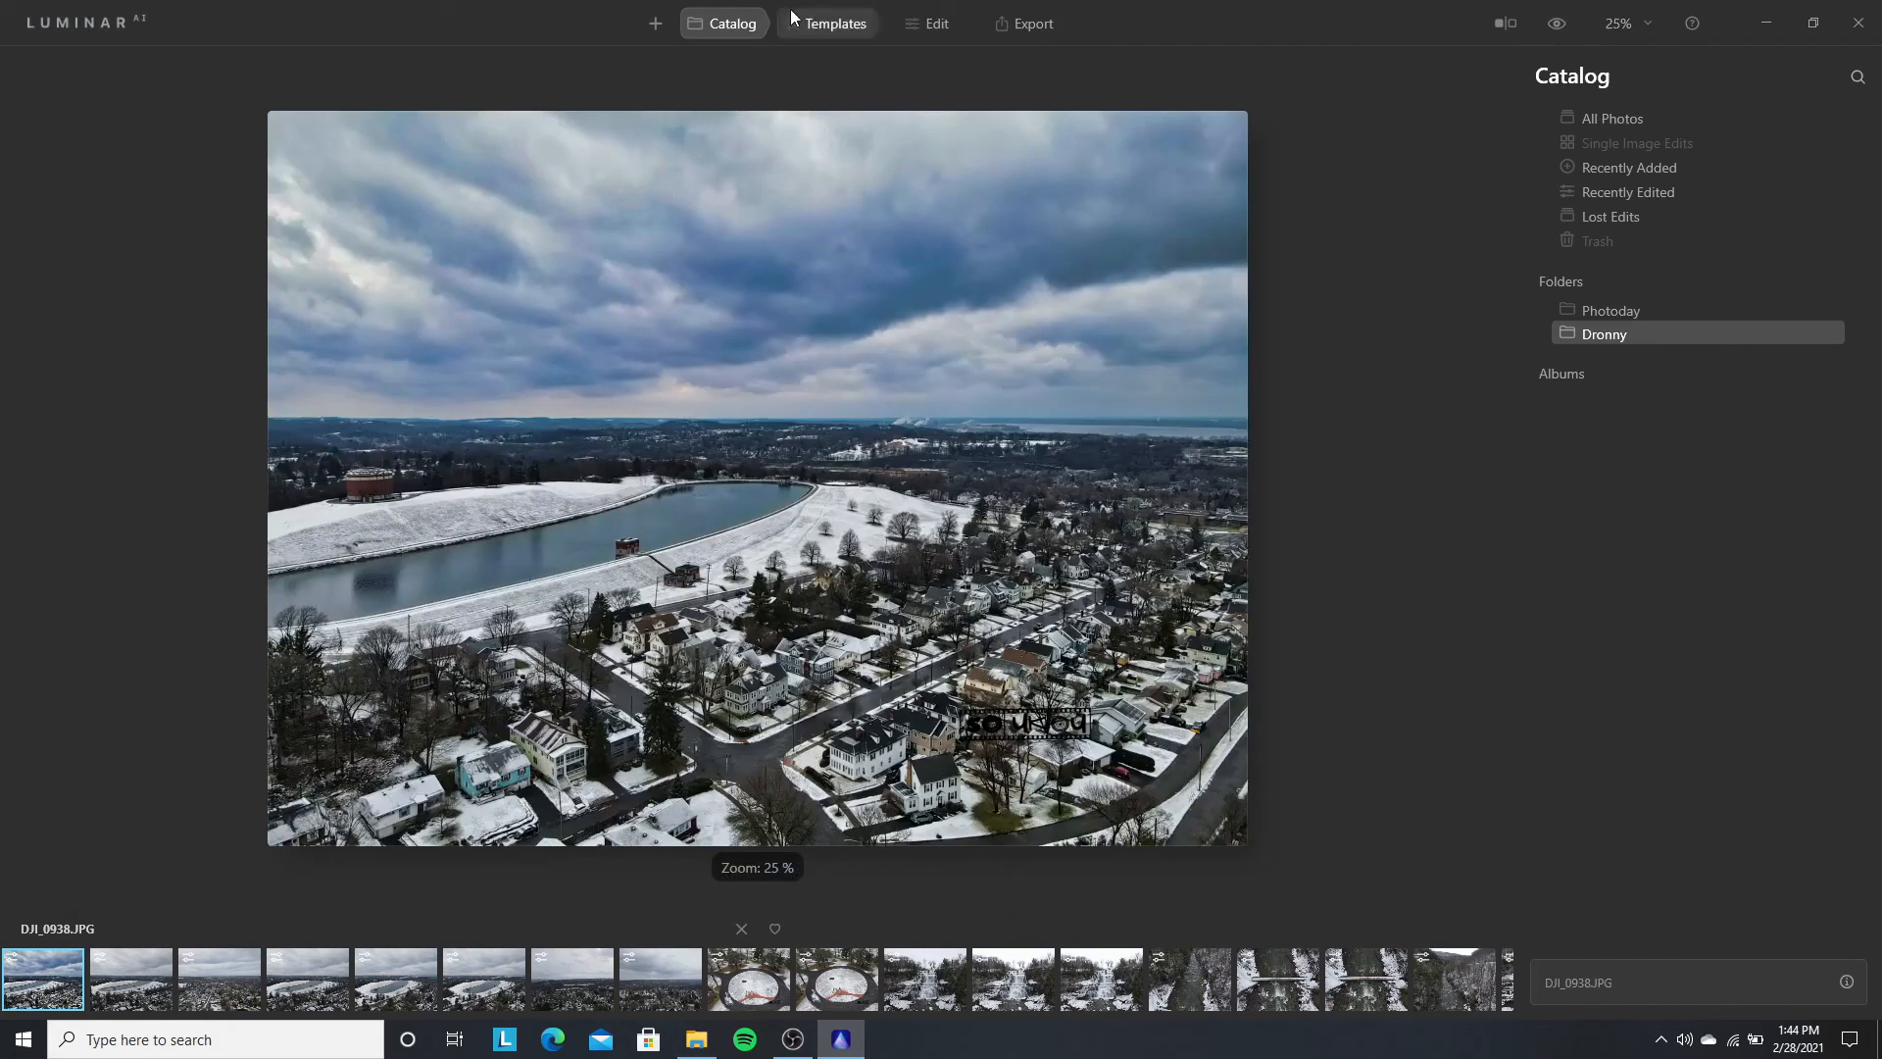
# Step: Review DJI_0938 in the template and catalog views, return to editing it, and examine the watermarked photo up close
pyautogui.click(943, 26)
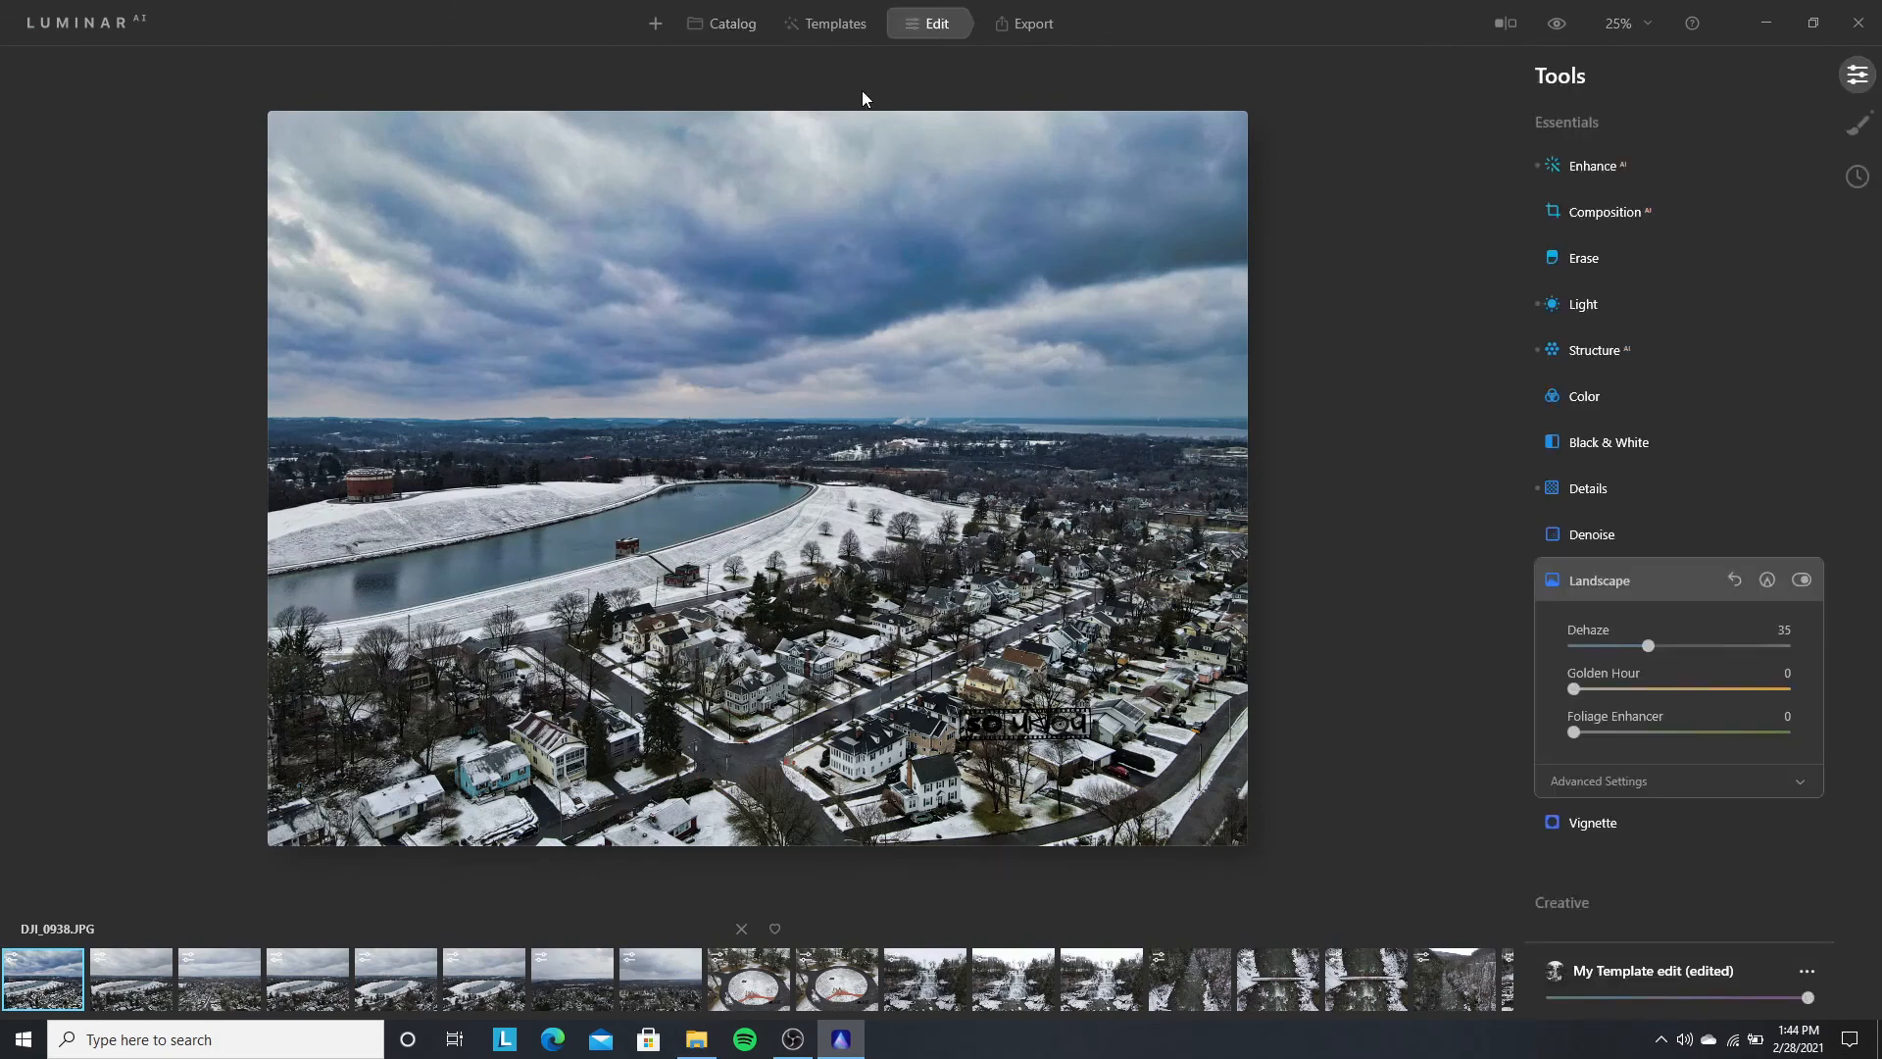
pyautogui.click(820, 22)
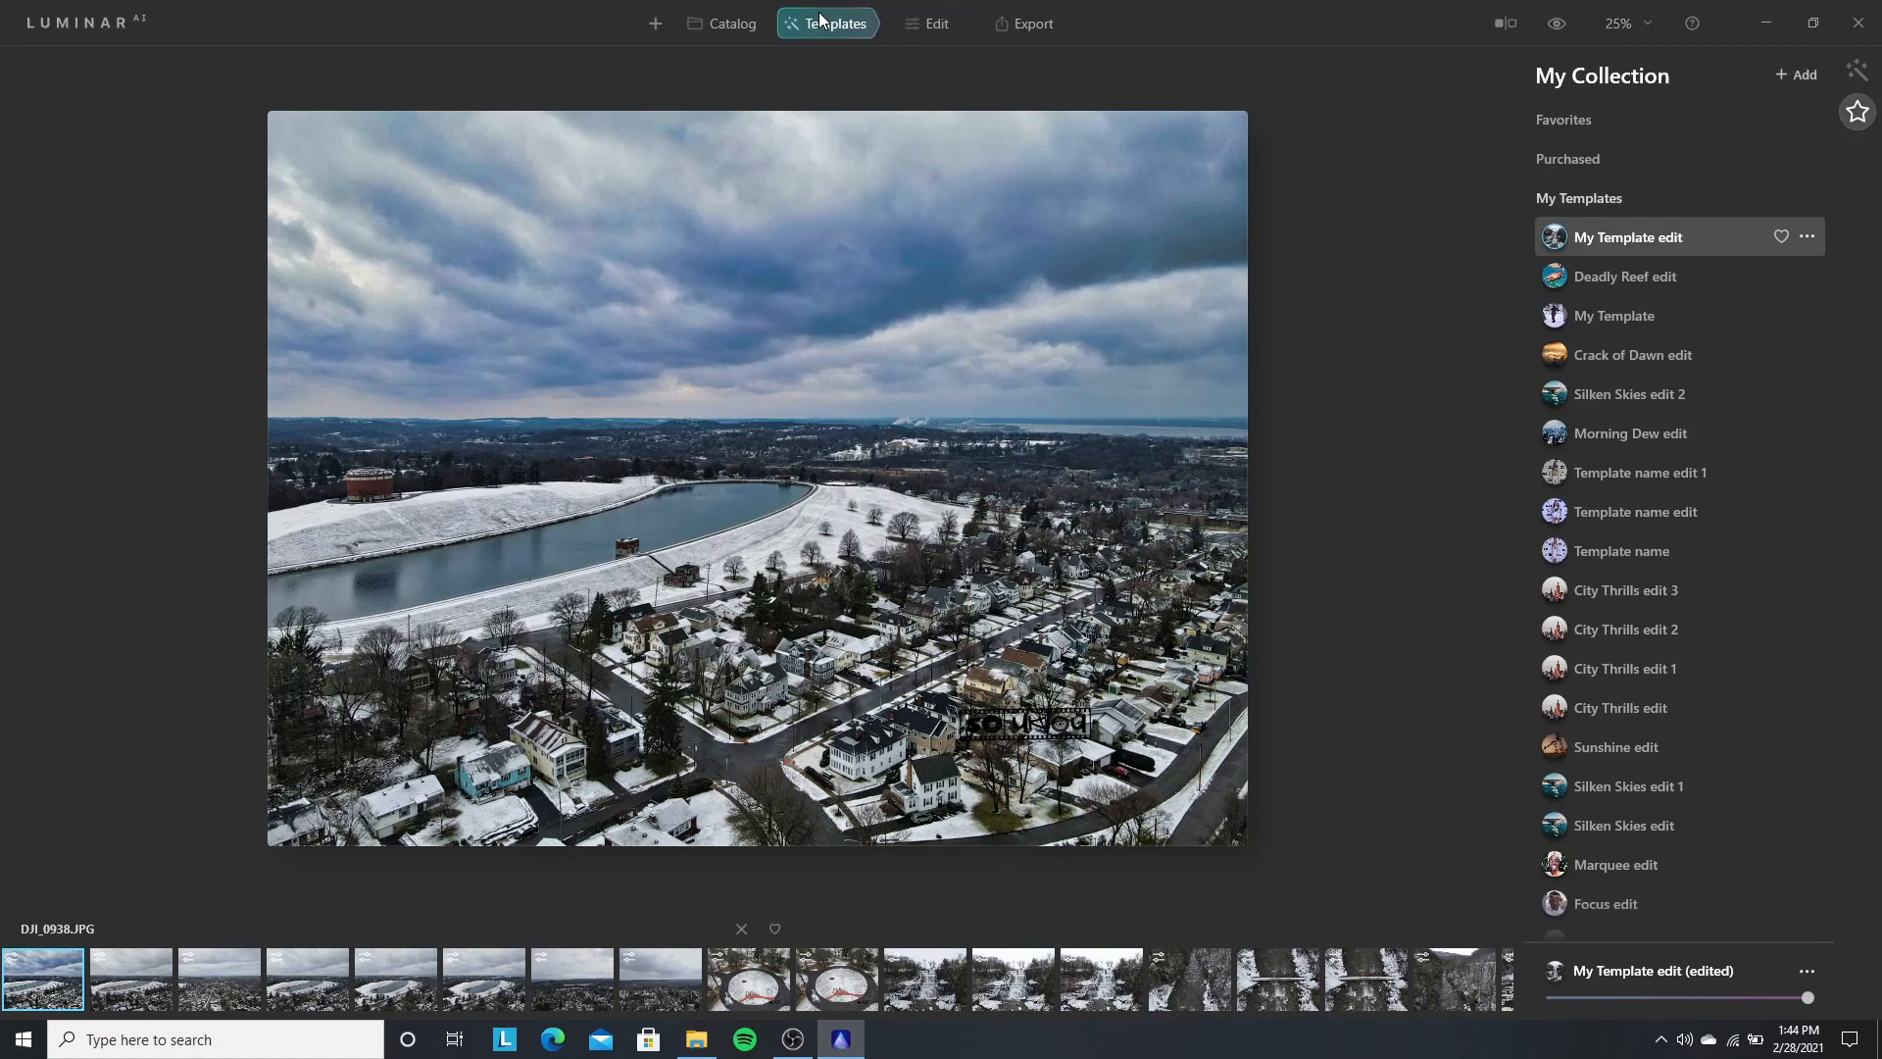
pyautogui.click(745, 24)
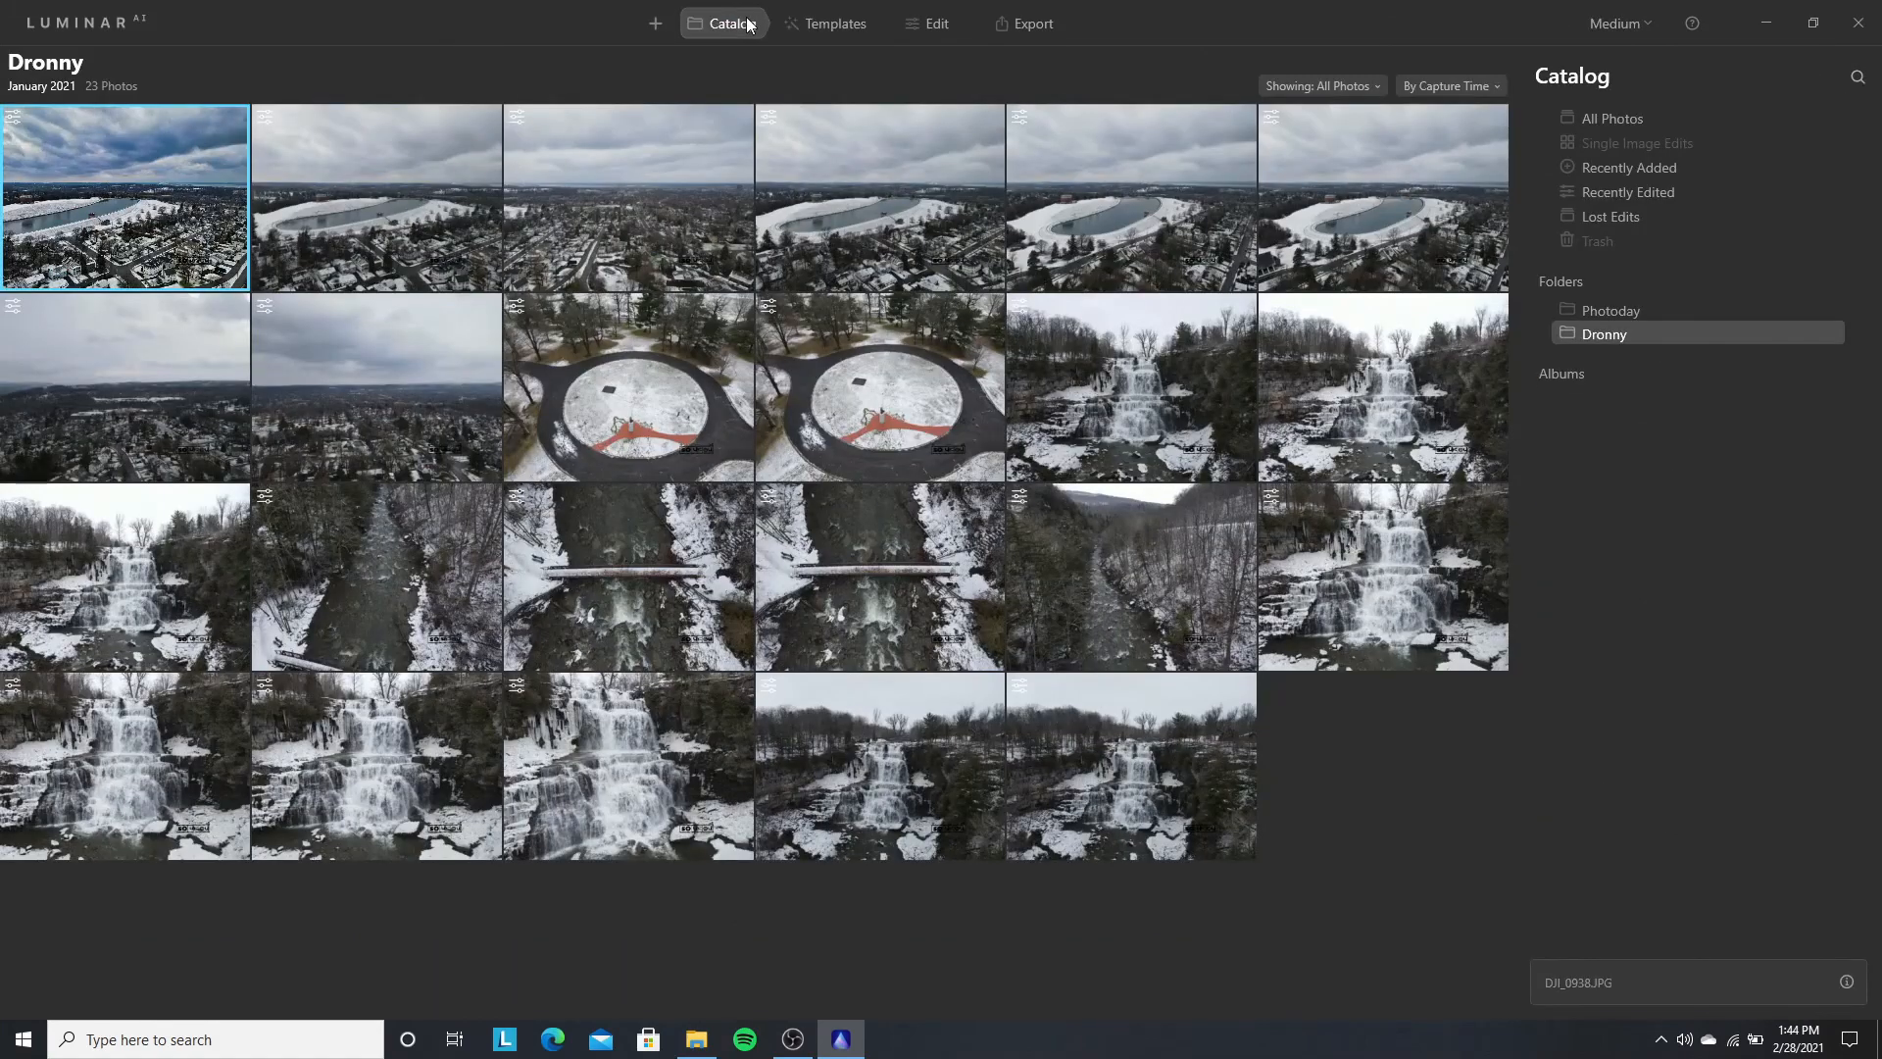
pyautogui.click(918, 23)
pyautogui.click(812, 431)
pyautogui.click(829, 410)
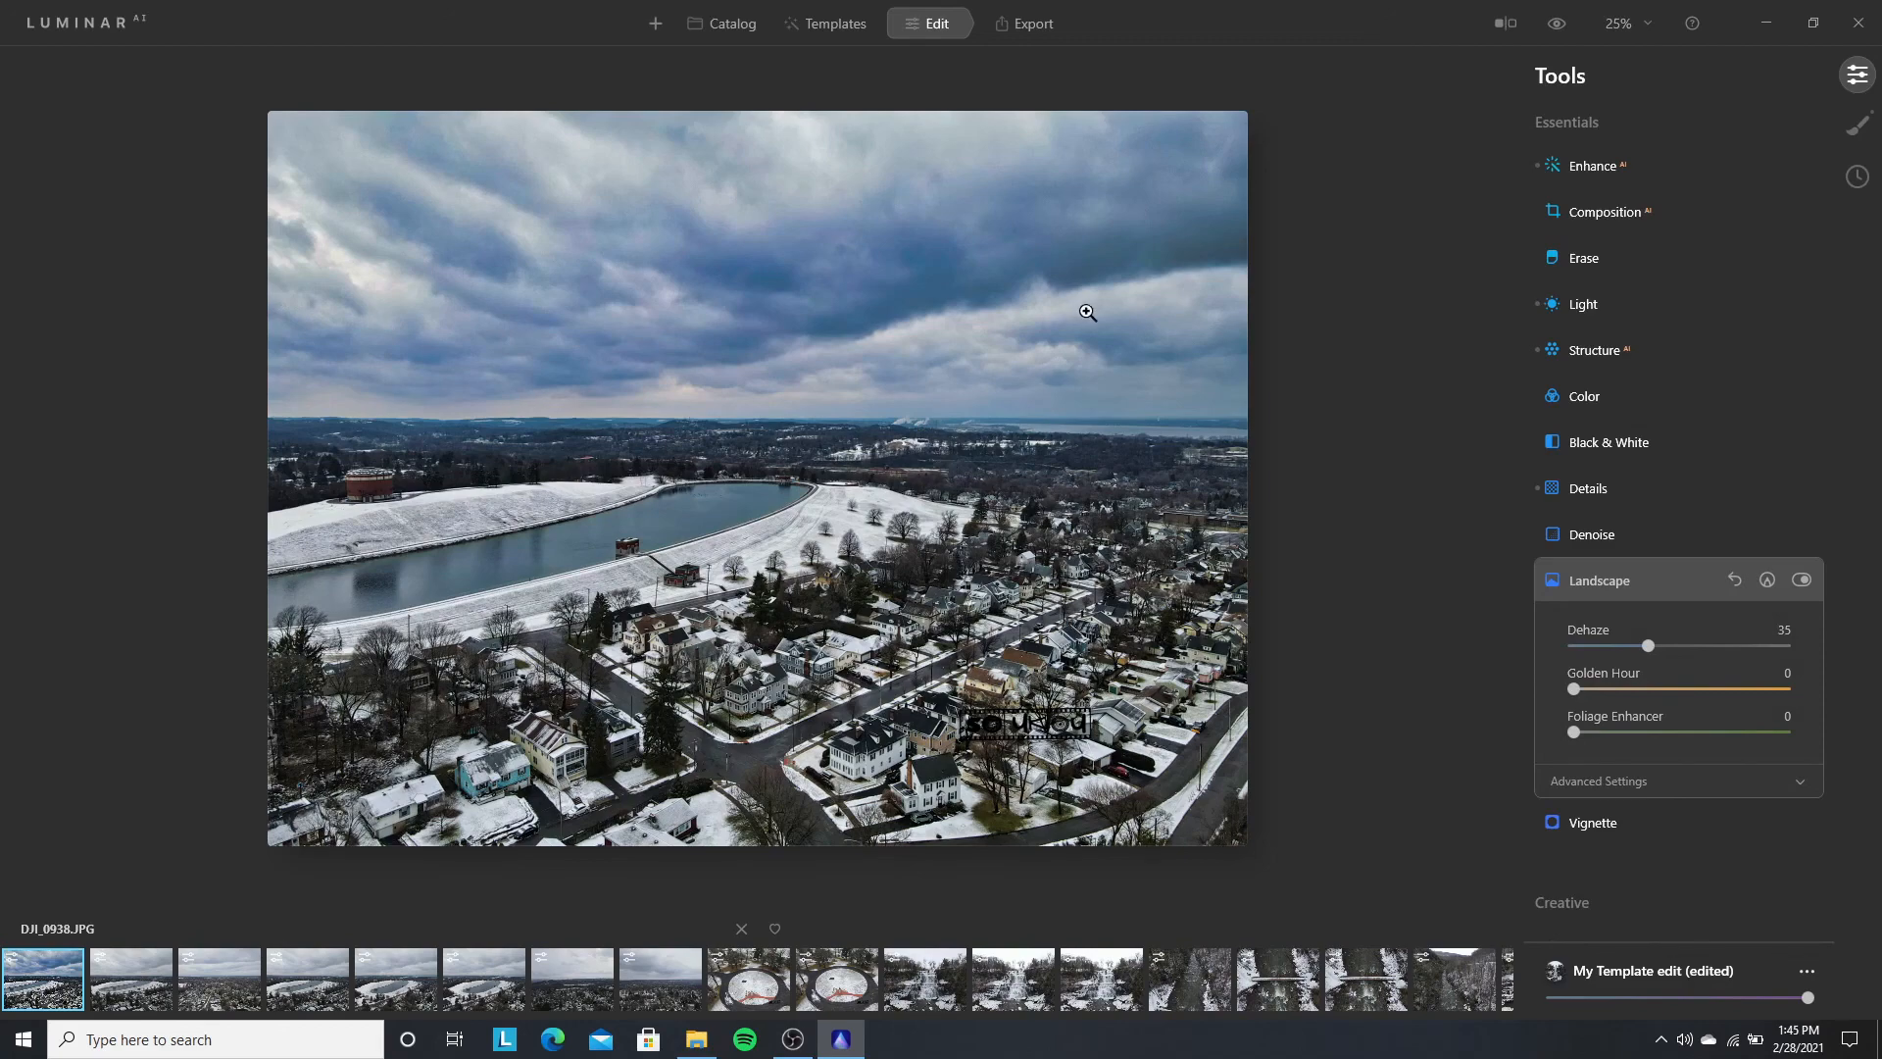
pyautogui.click(1020, 512)
pyautogui.click(1020, 508)
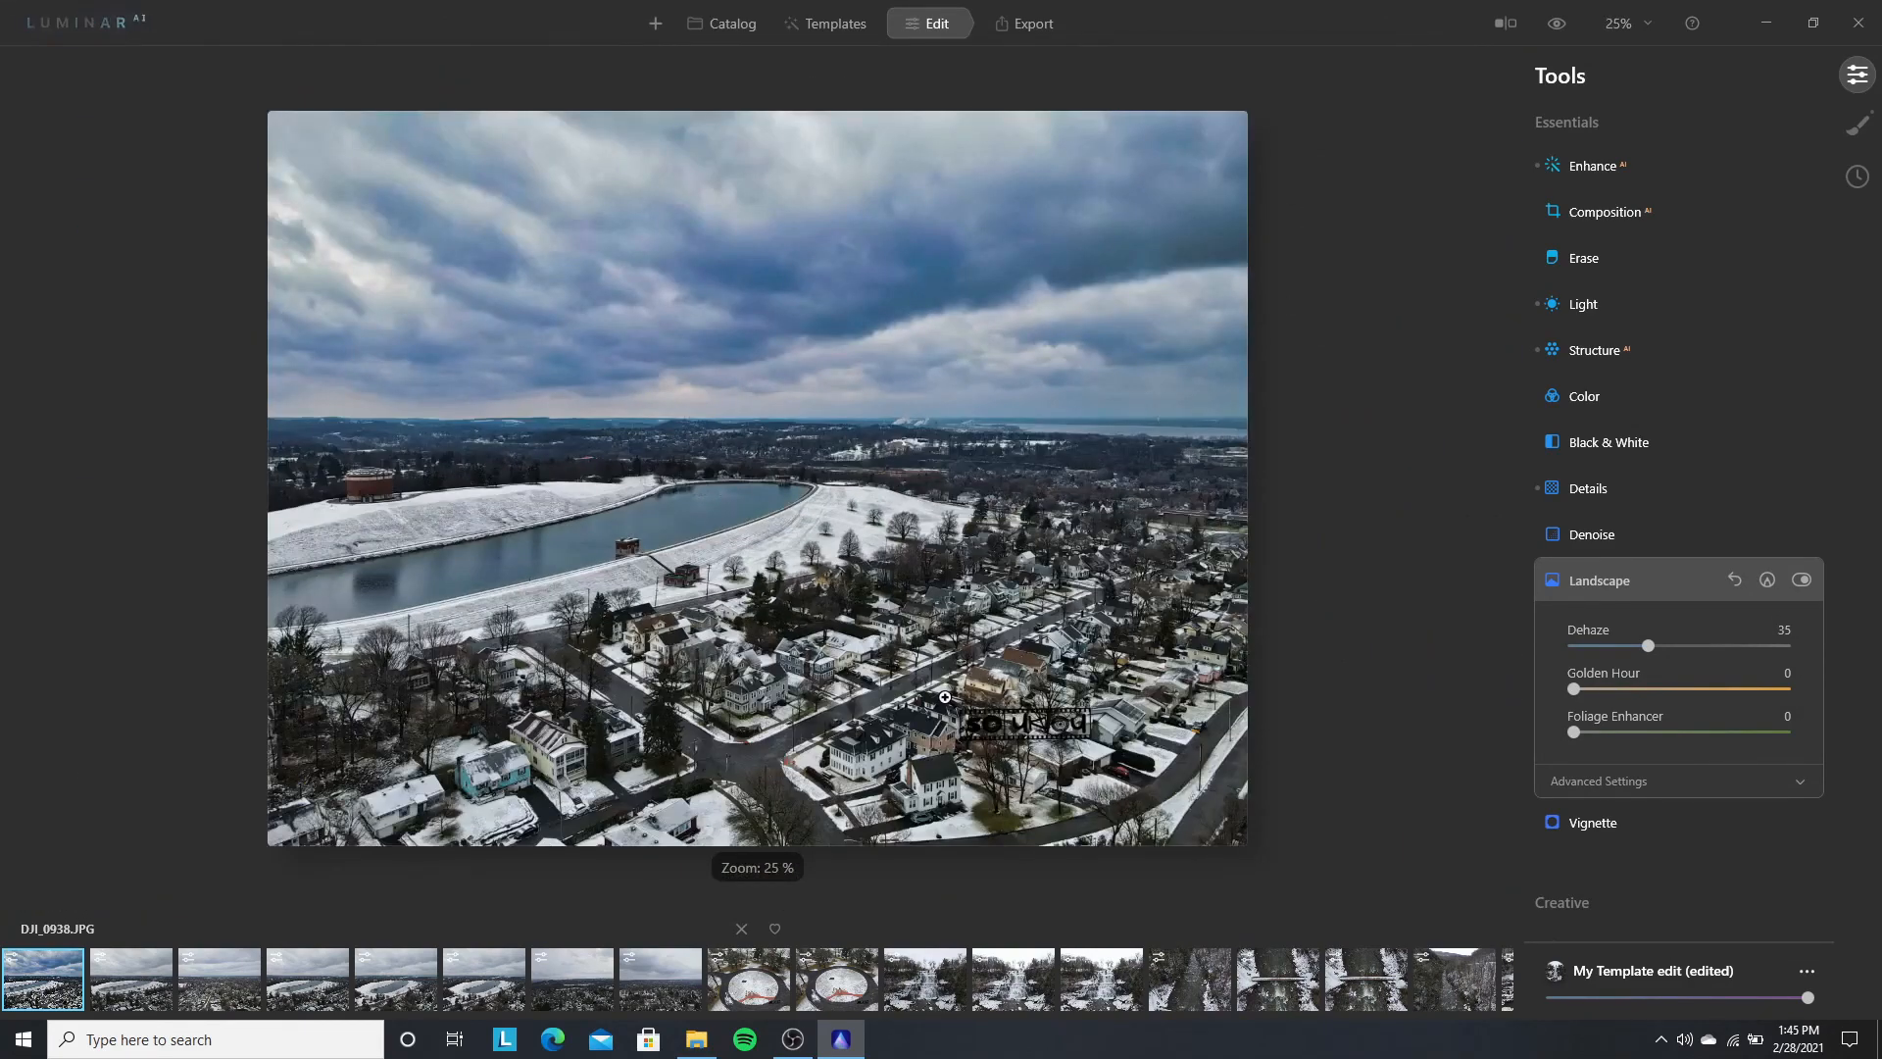